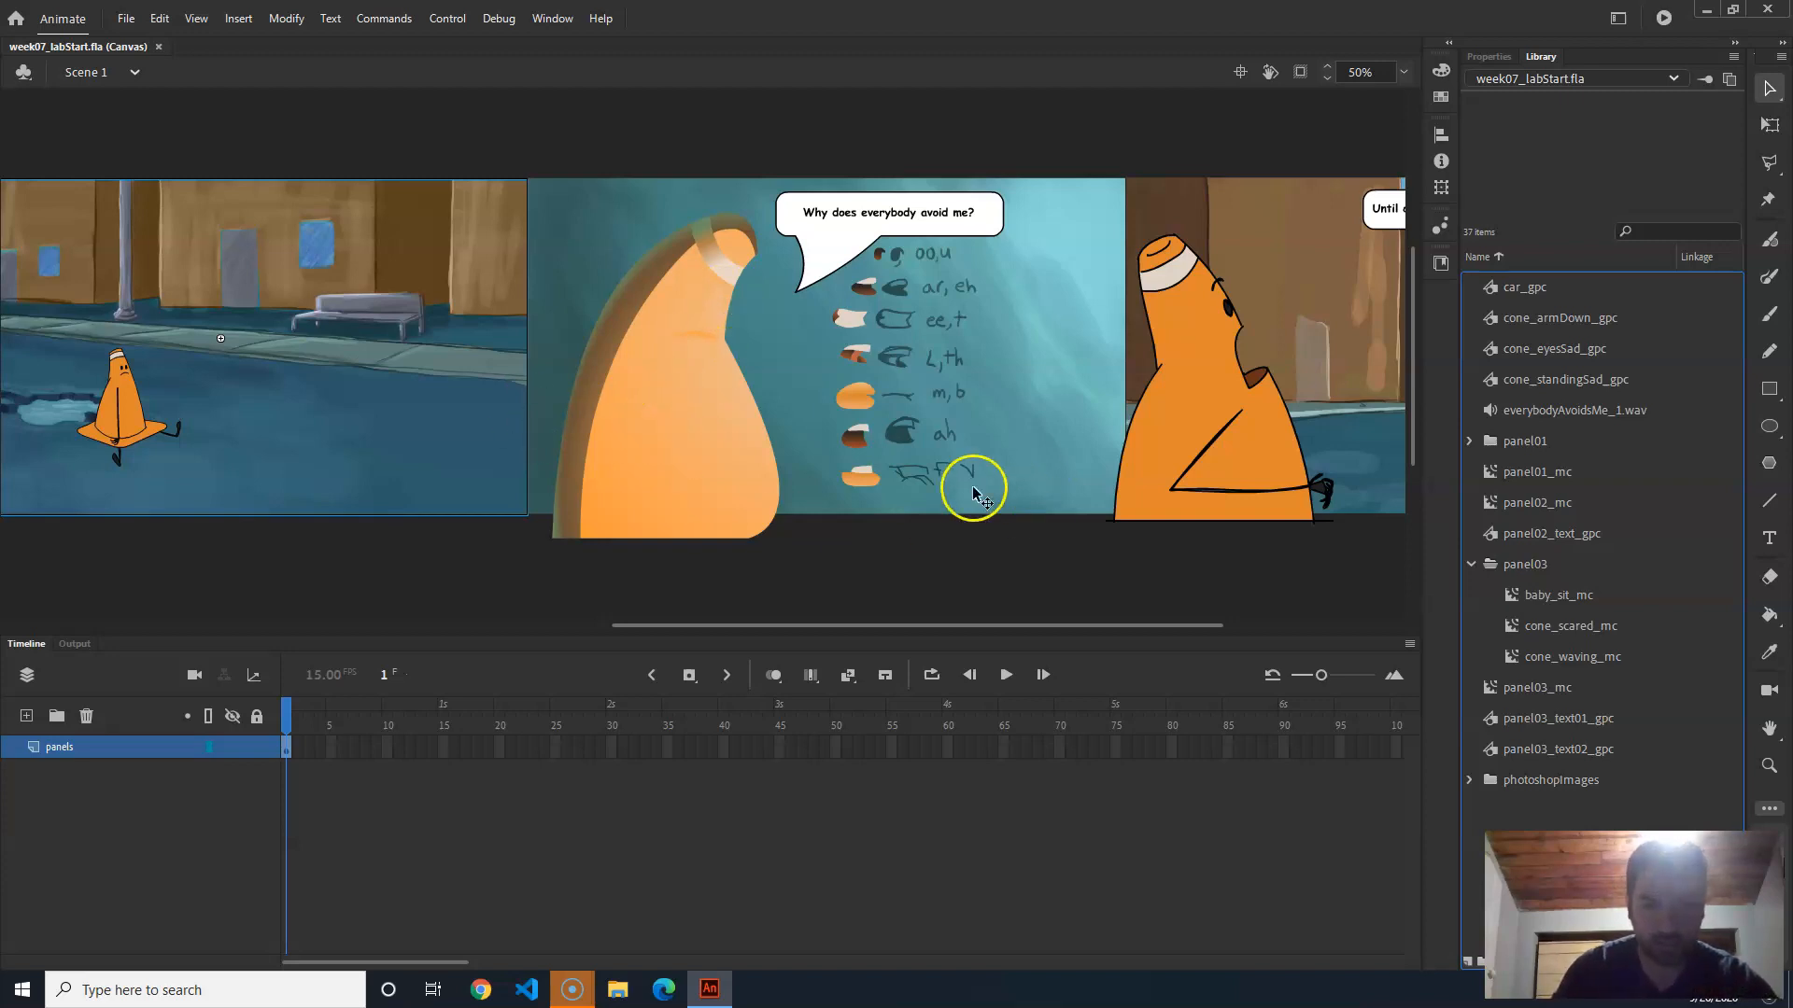
left_click_drag(1021, 524, 960, 497)
left_click(837, 169)
left_click_drag(873, 349, 410, 309)
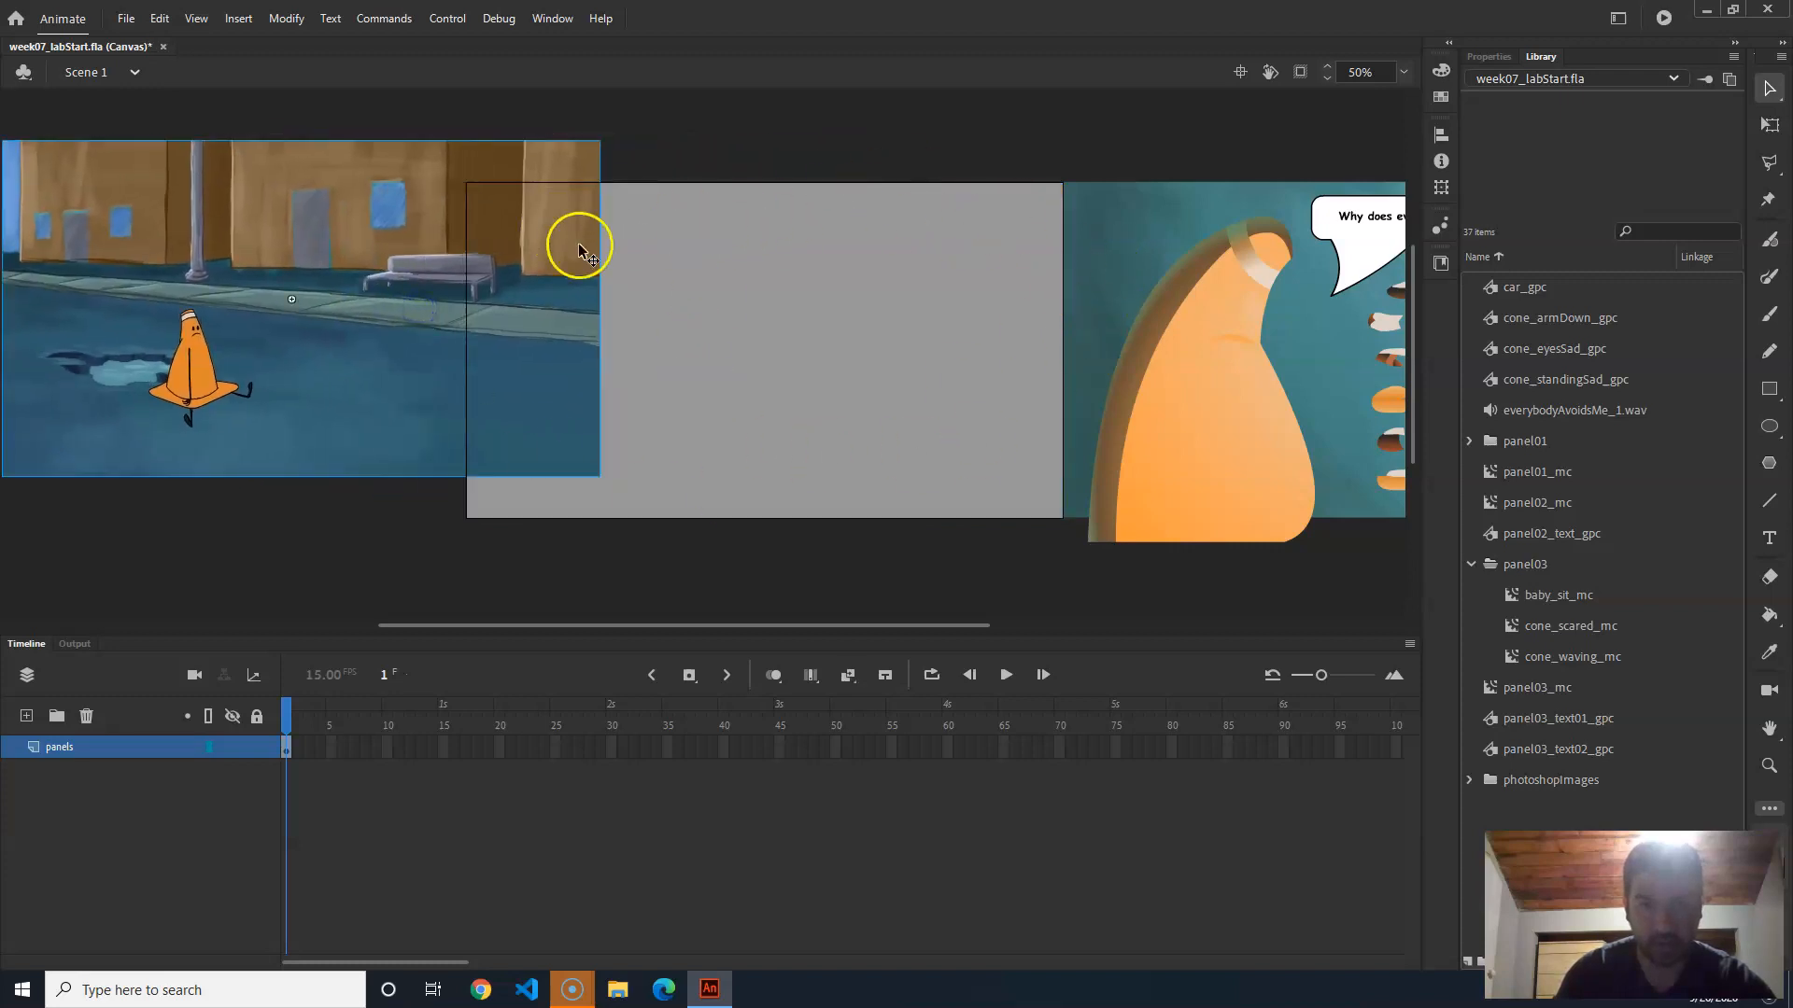
key("ctrl+z")
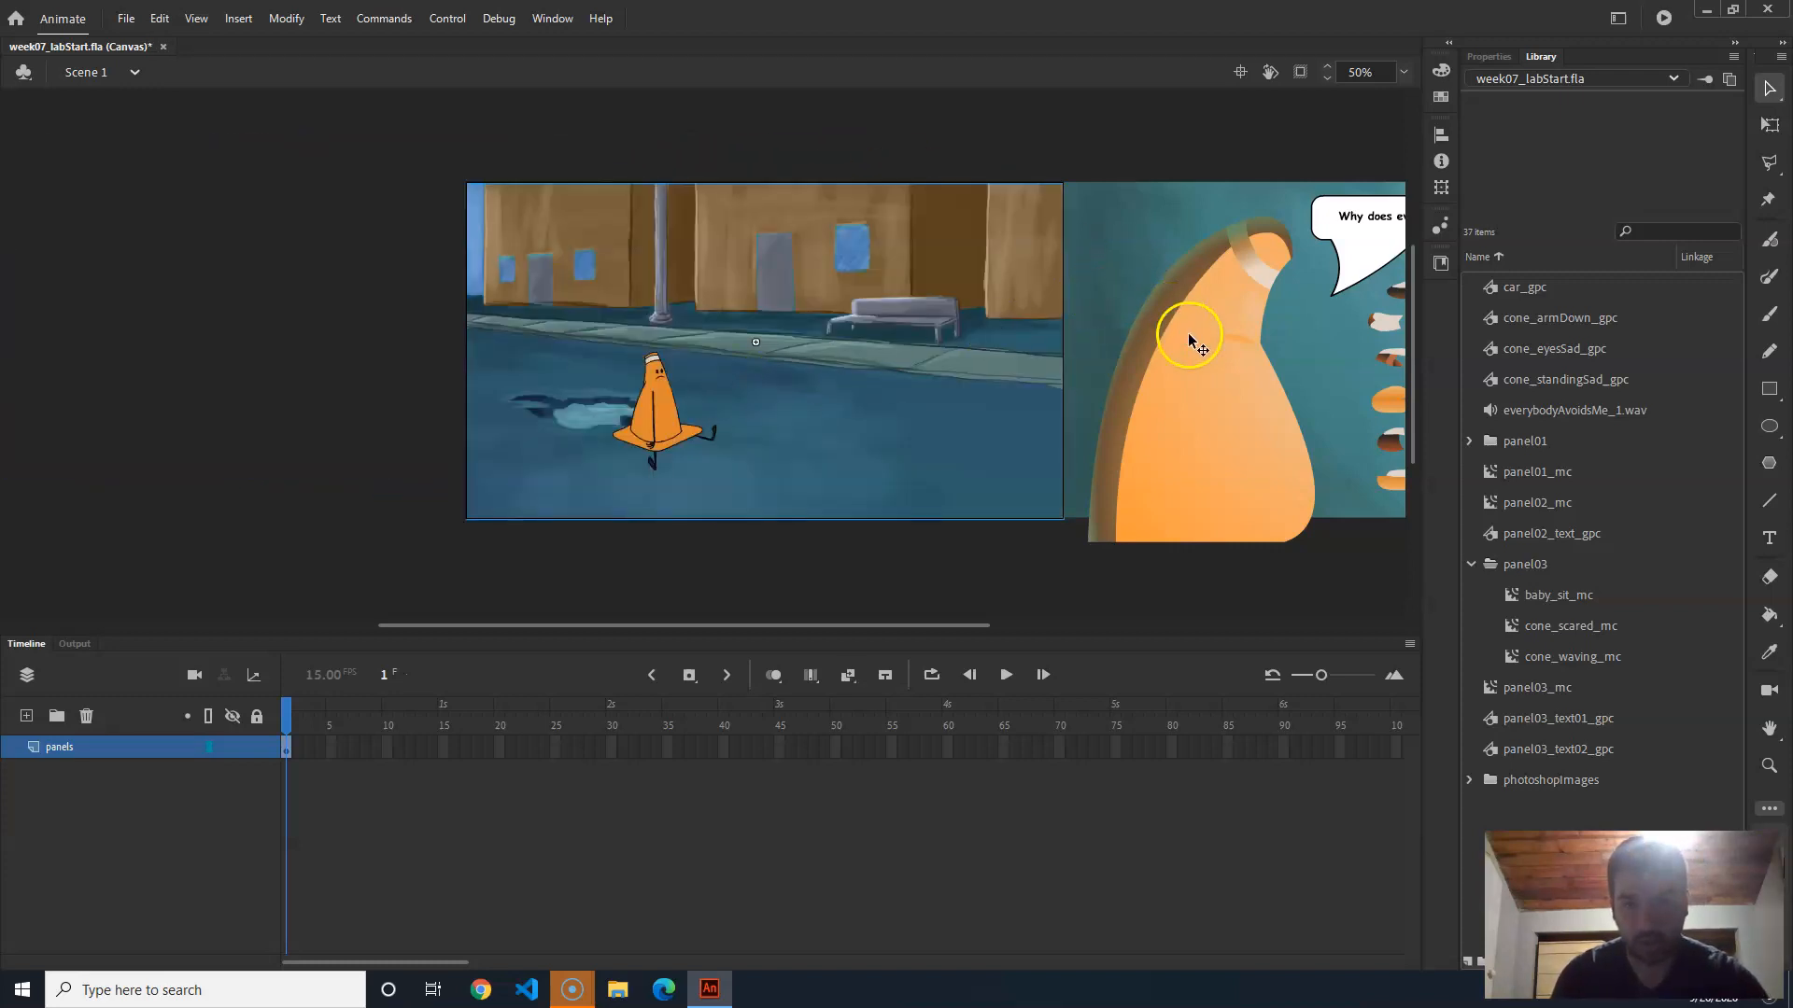
left_click_drag(944, 348, 940, 51)
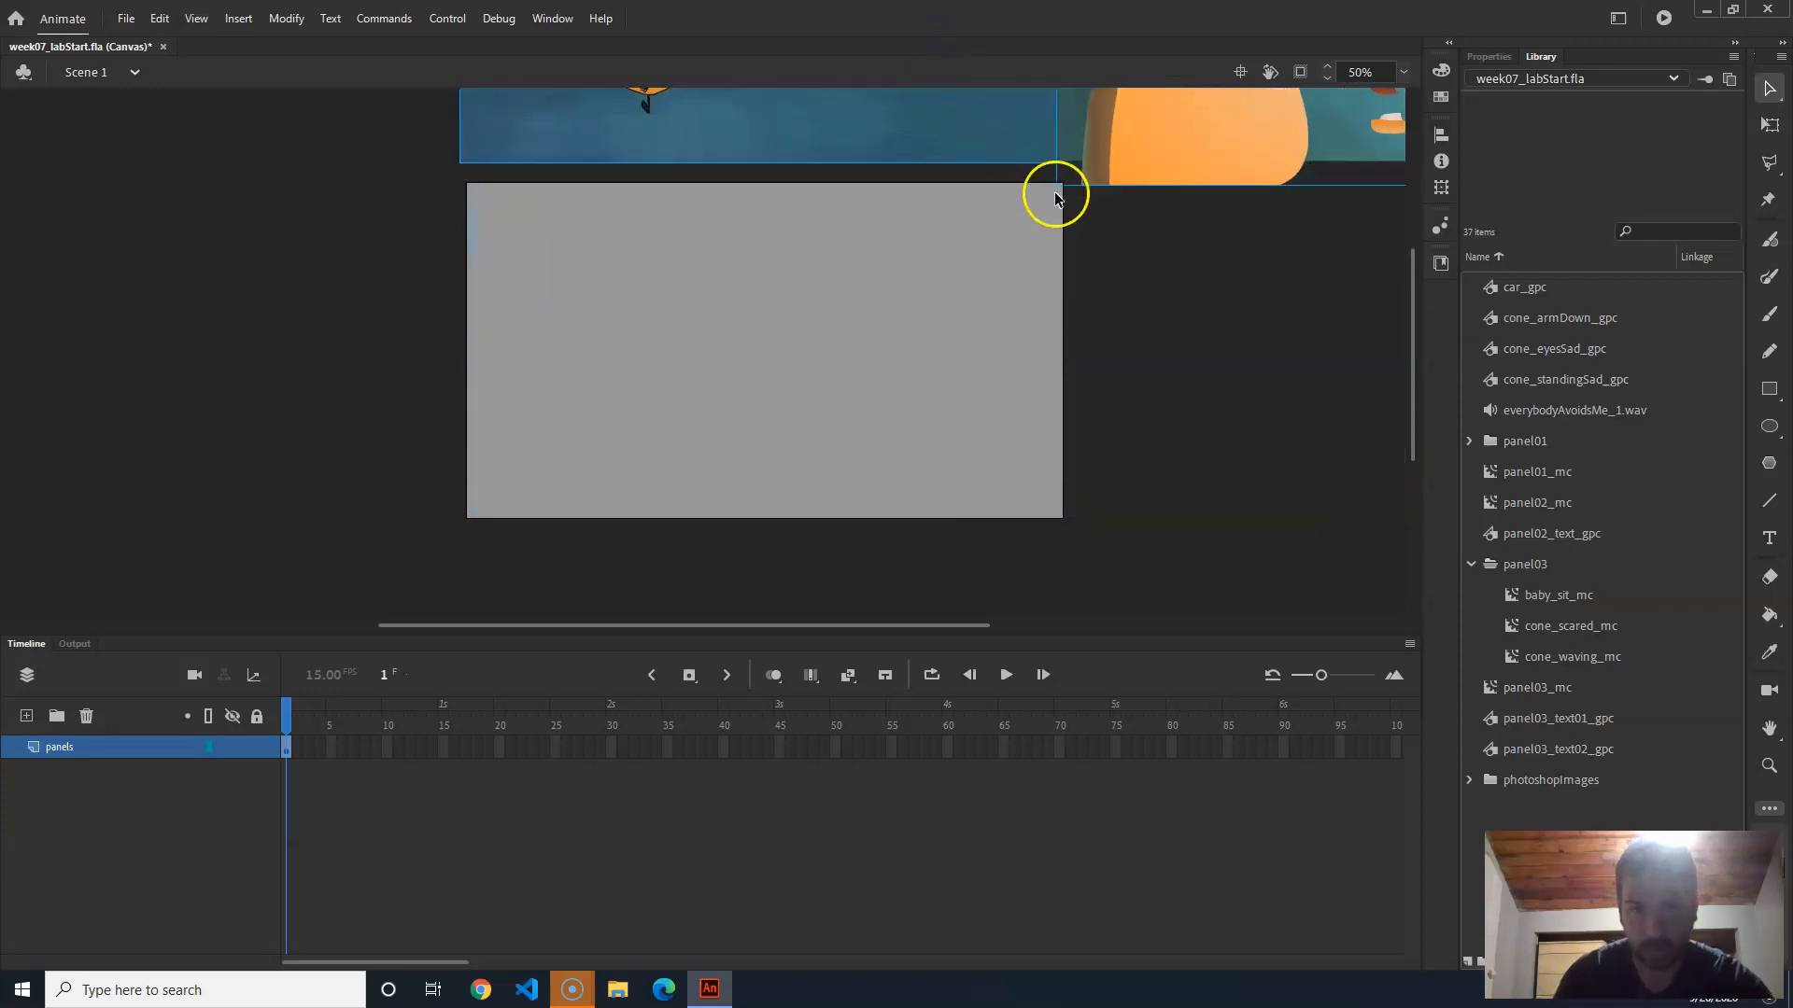
key("ctrl+z")
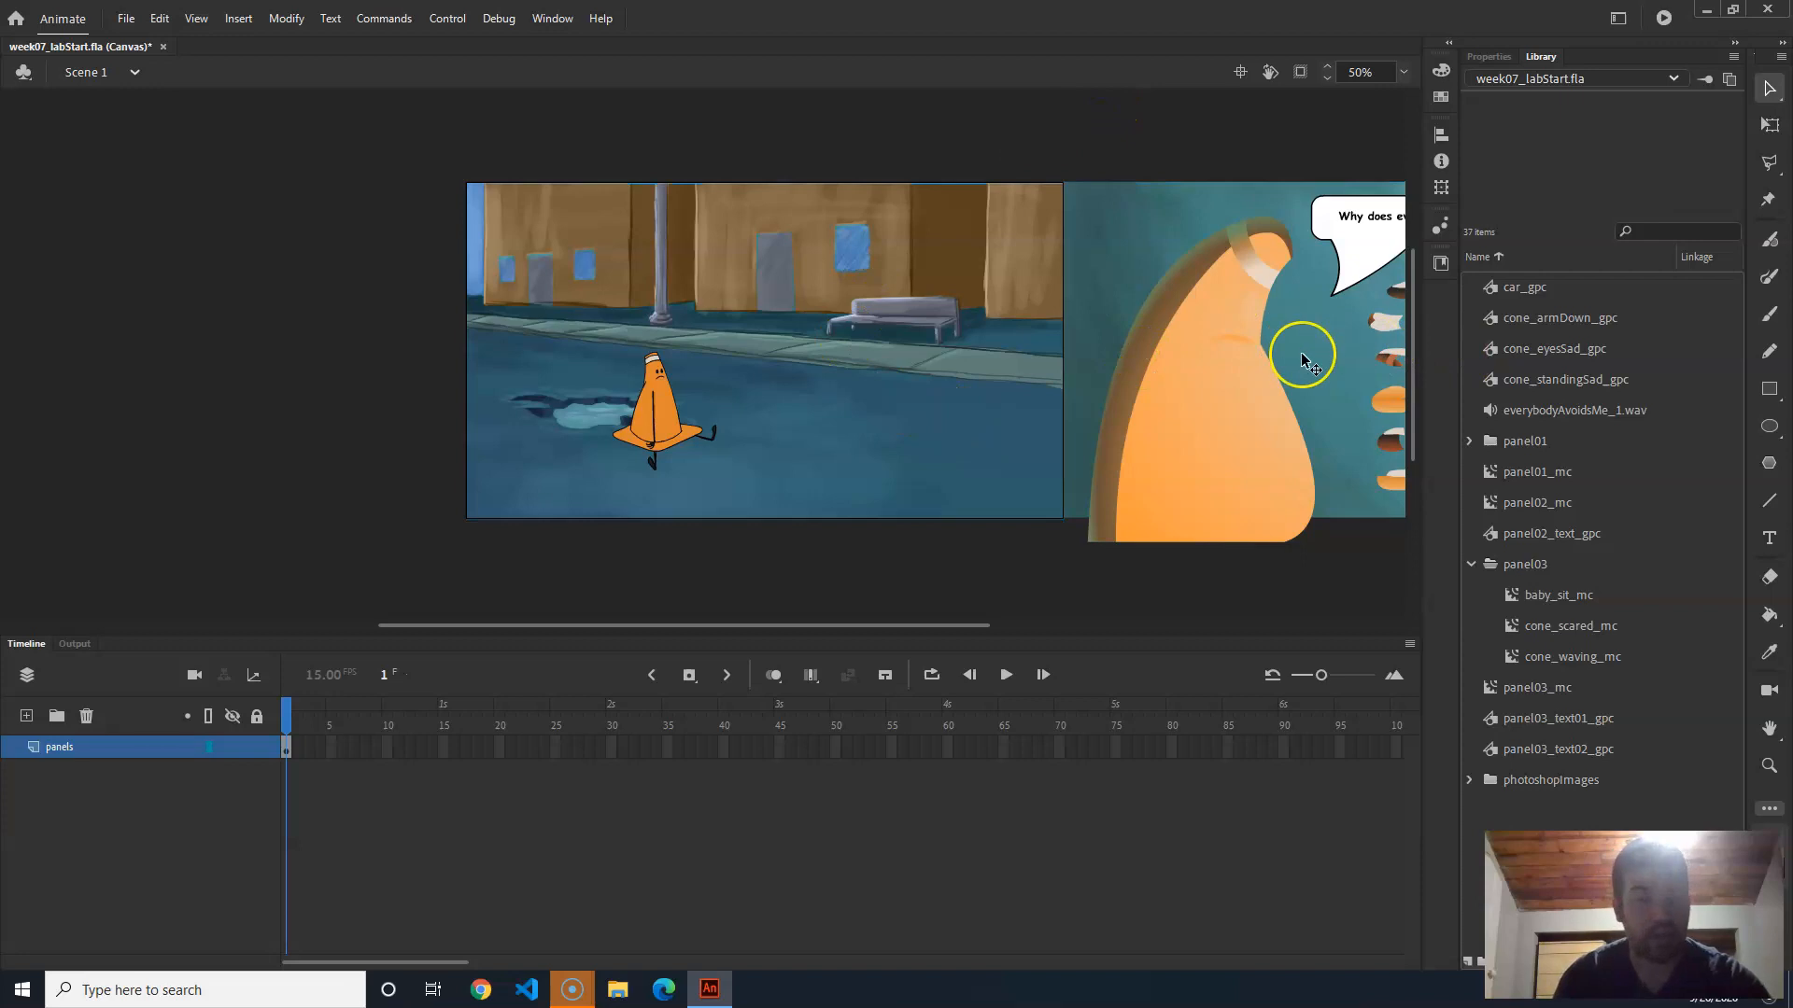
Step: Slide the comic panels together sideways to bring the second panel onto the stage, and move them back to the first panel
left_click(972, 456)
left_click(1206, 432, "shift")
key("space")
left_click_drag(1238, 571, 768, 589)
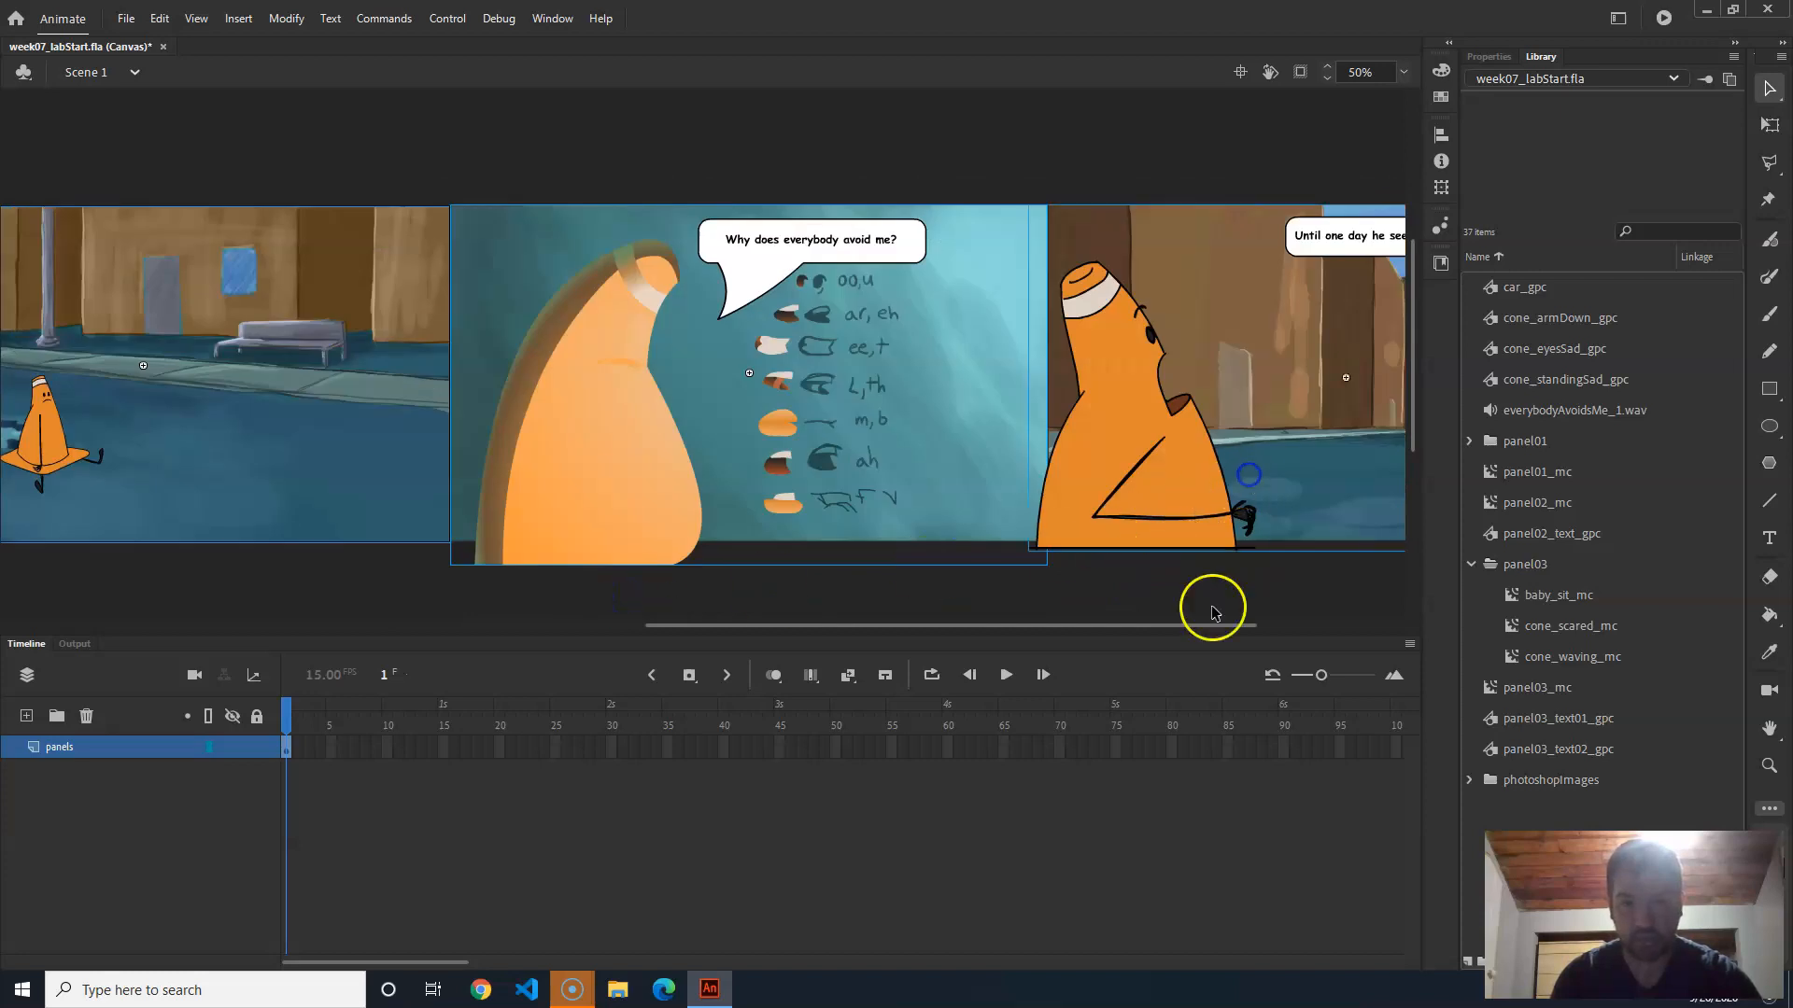
left_click_drag(667, 401, 1073, 367)
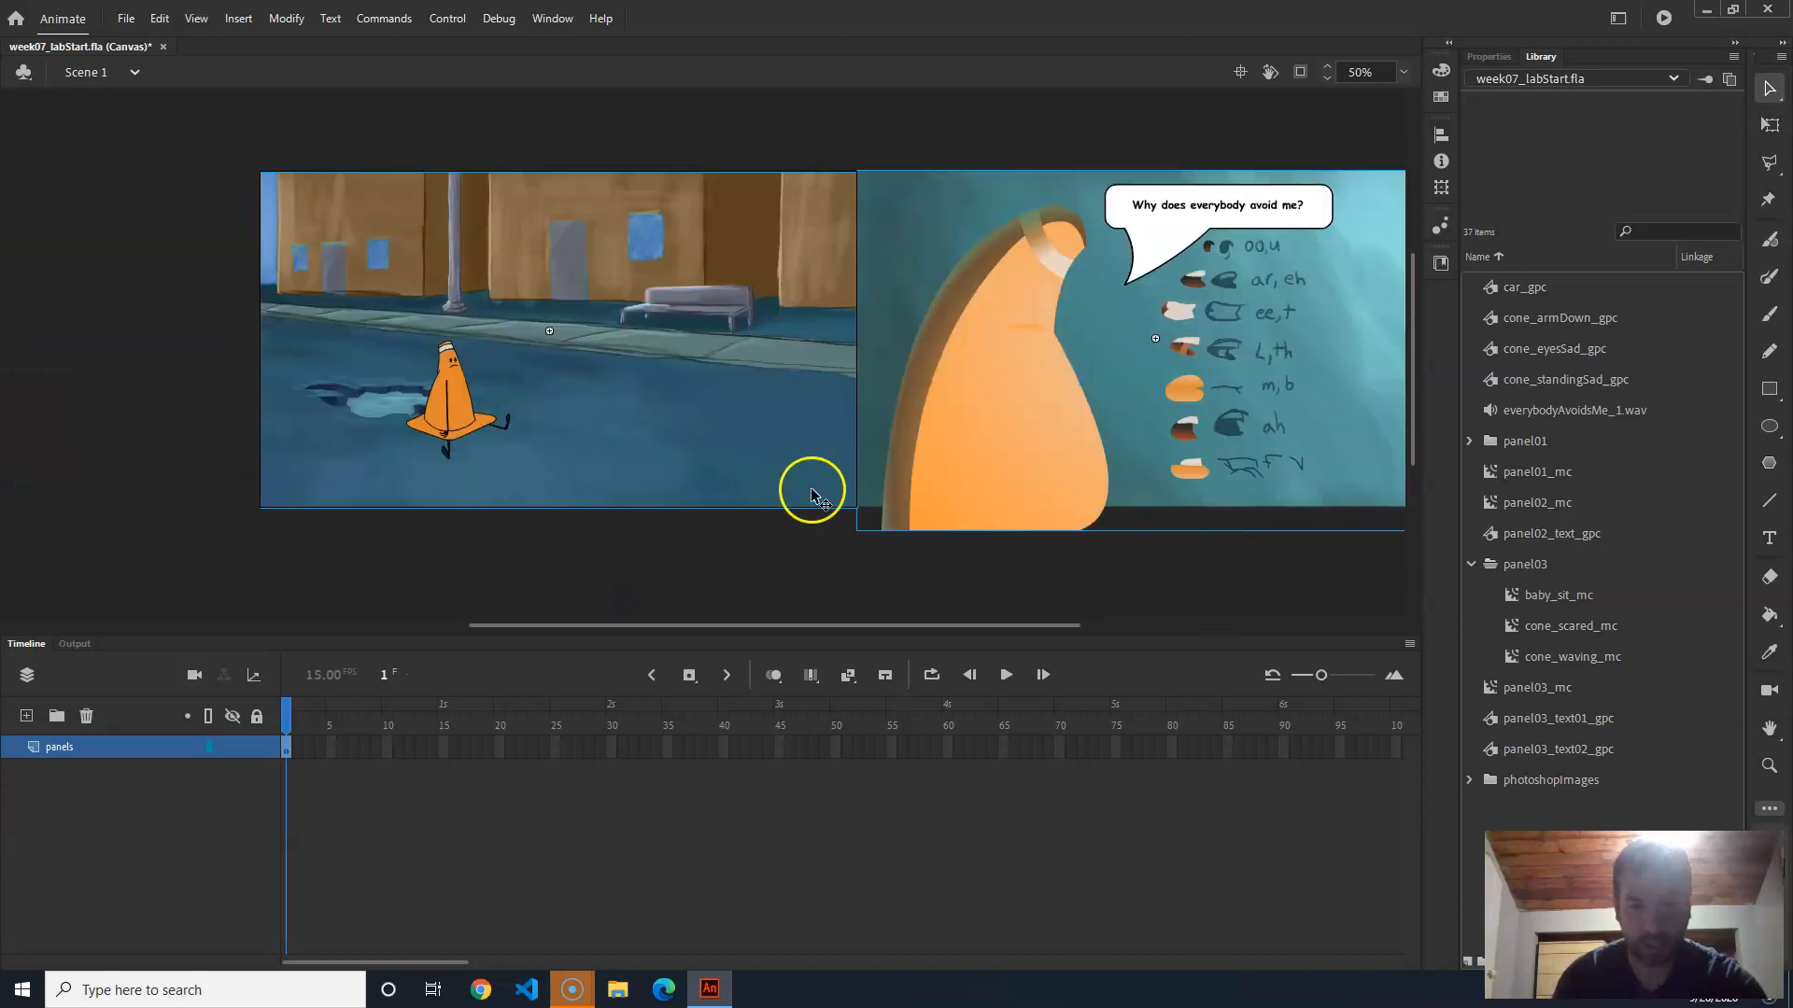
left_click_drag(1360, 387, 772, 387)
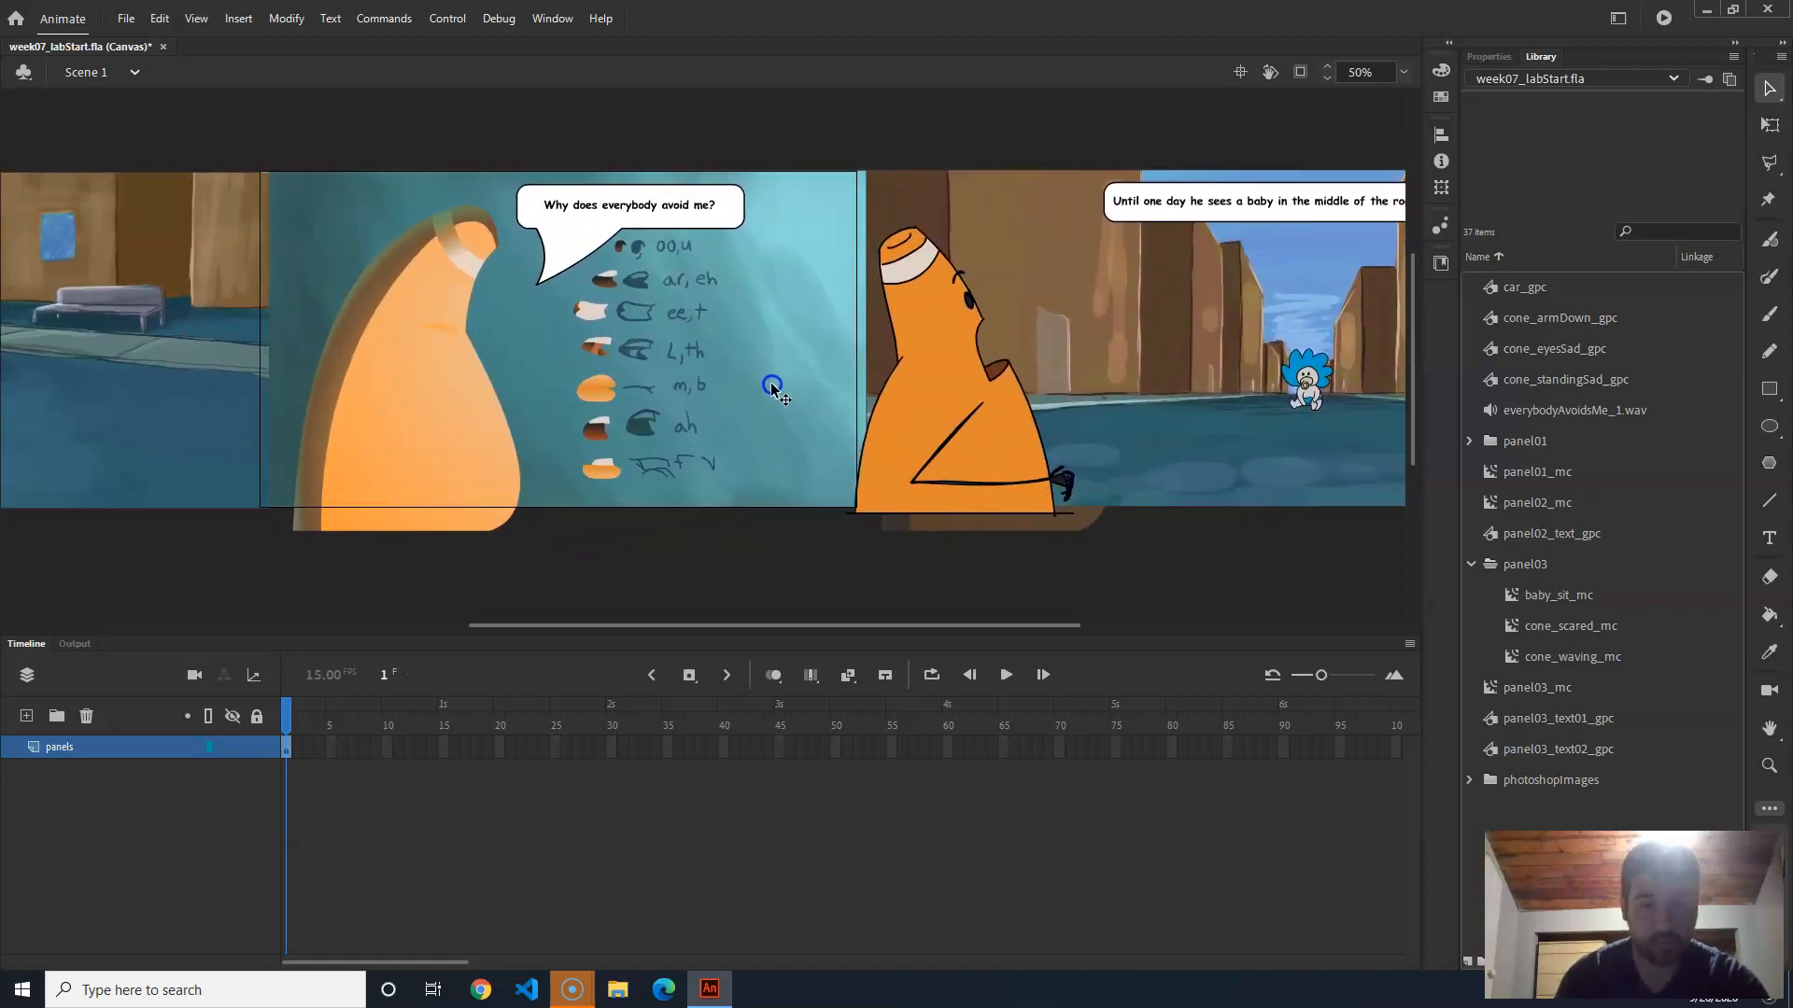
left_click_drag(764, 385, 1348, 386)
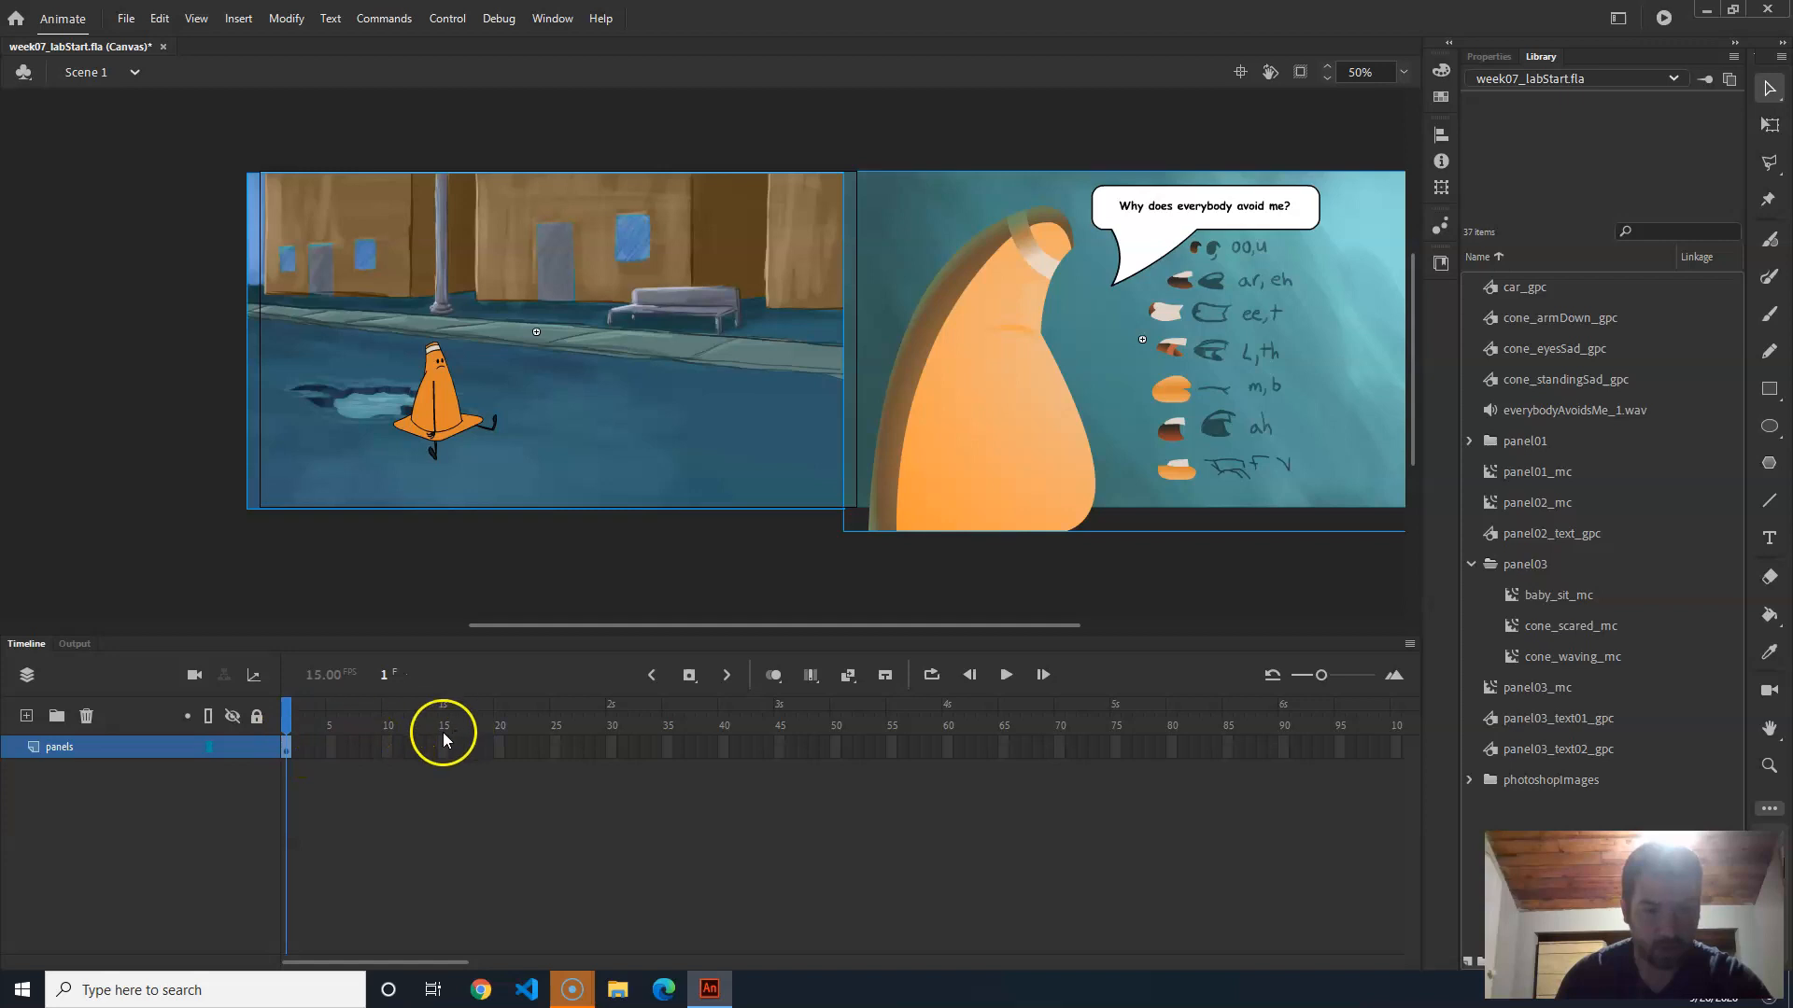
left_click_drag(1181, 403, 1292, 388)
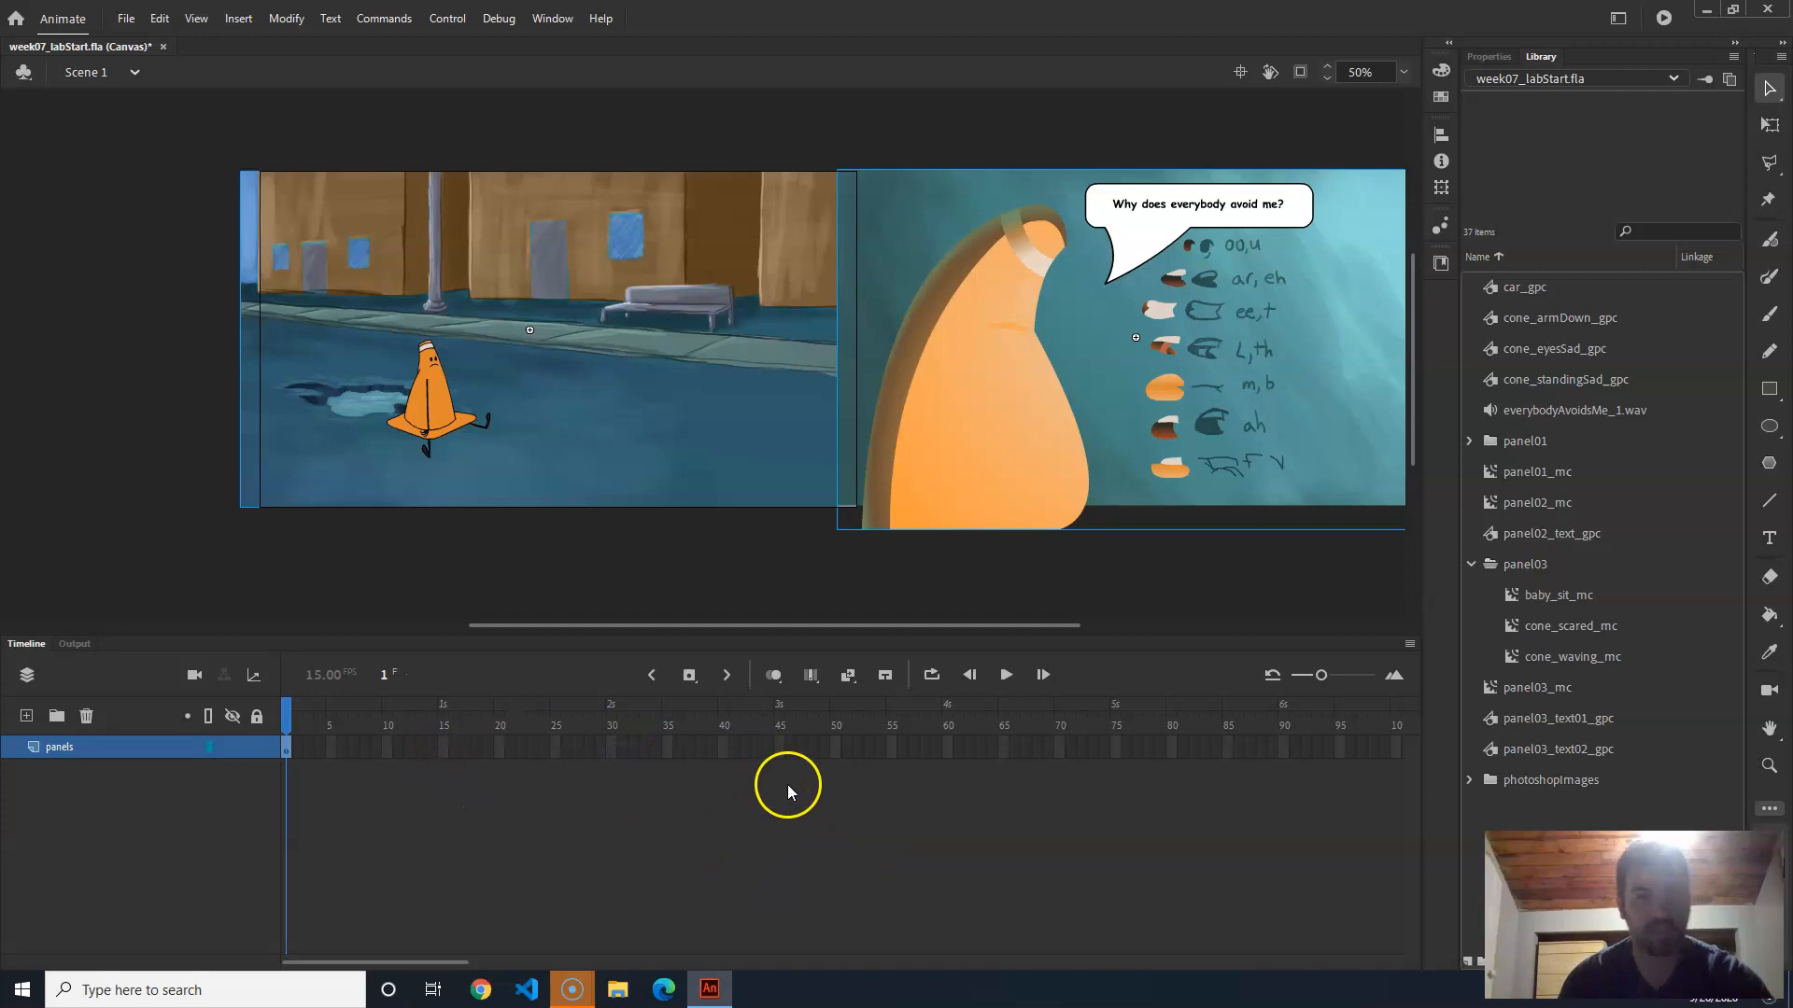
key("ctrl+z")
Step: Select each of the three comic panels in turn and examine its symbol type and source symbol
left_click(584, 555)
left_click(663, 402)
left_click(1031, 411)
left_click_drag(1235, 456, 693, 415)
left_click(1152, 358)
left_click_drag(712, 303, 871, 322)
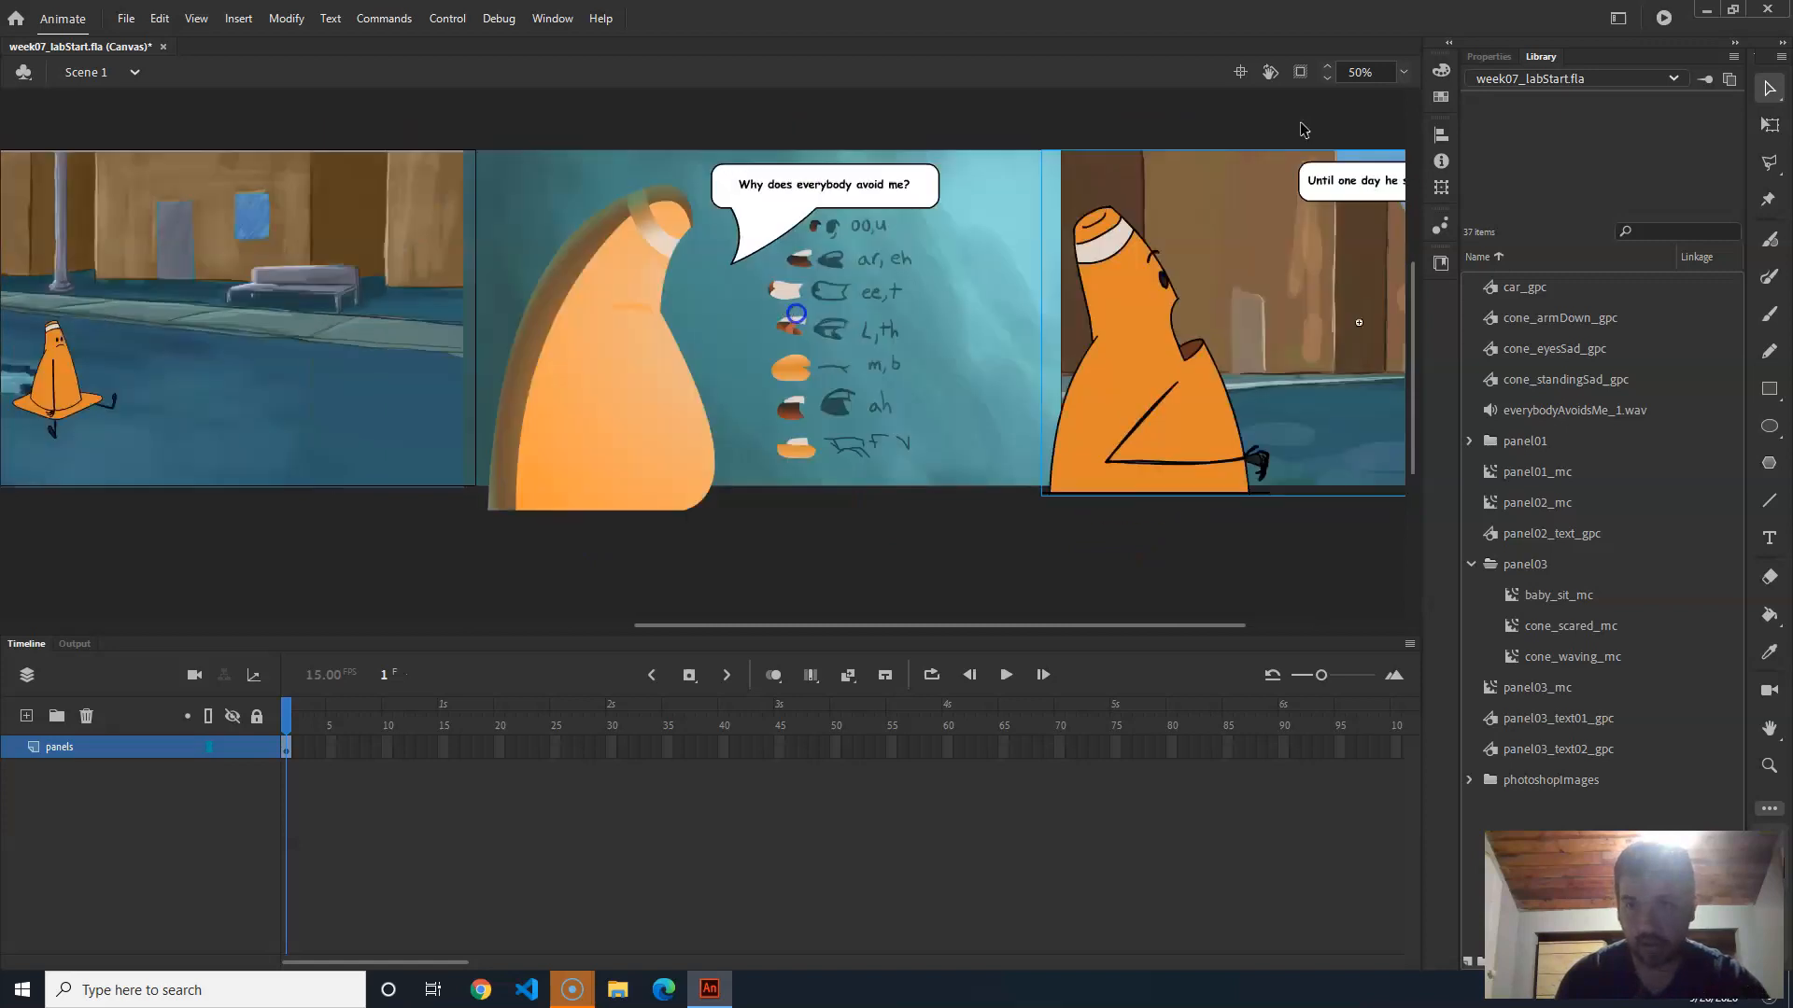
left_click(1488, 56)
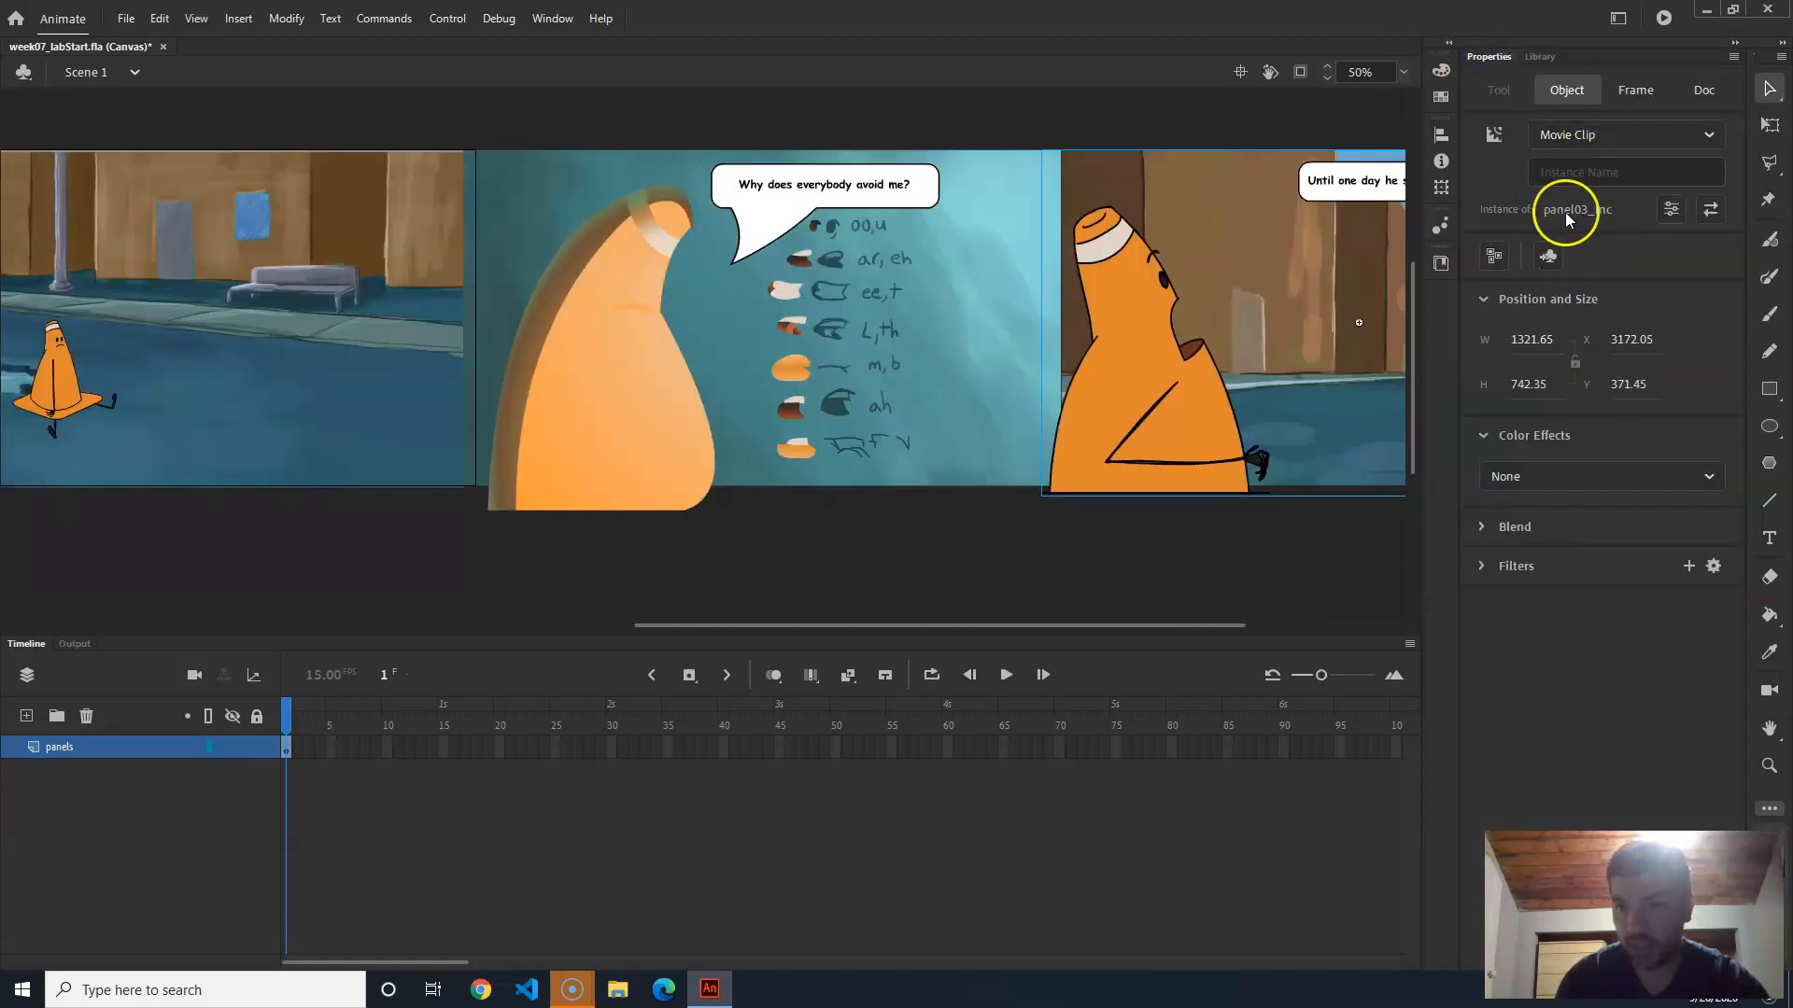
left_click(860, 359)
left_click_drag(607, 338, 987, 338)
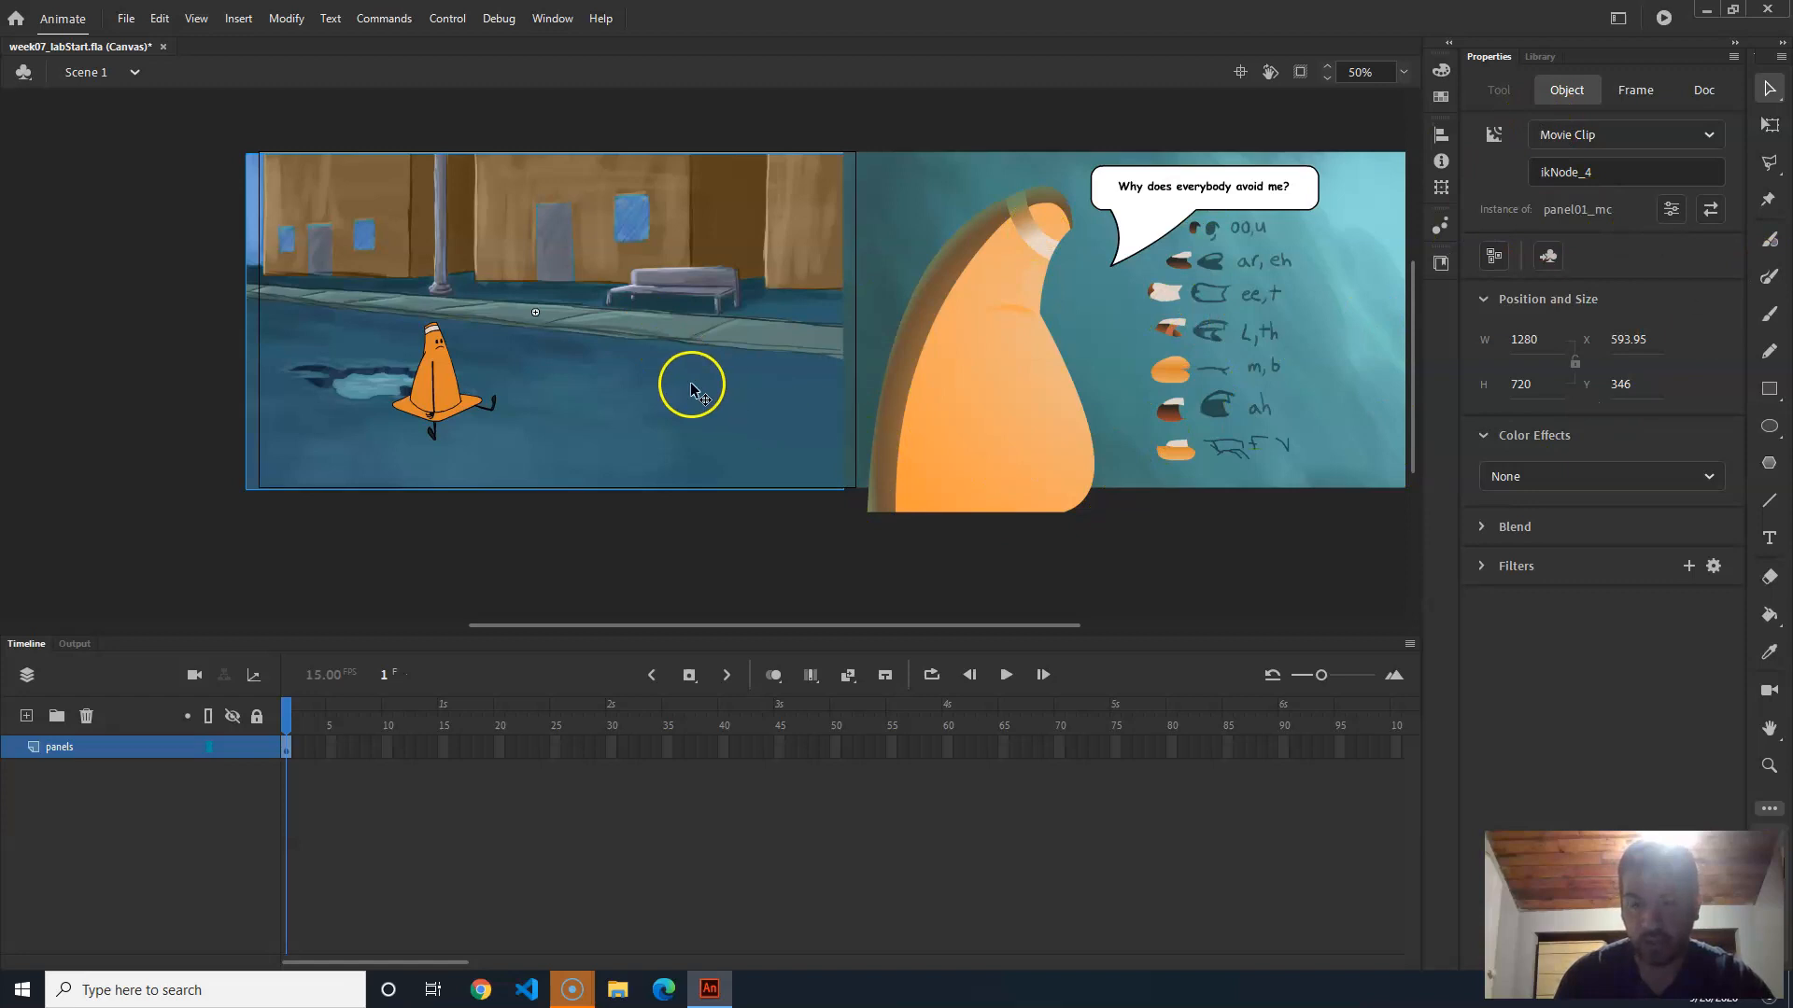
left_click(1133, 367)
left_click(656, 372)
left_click(1072, 359)
left_click(537, 398)
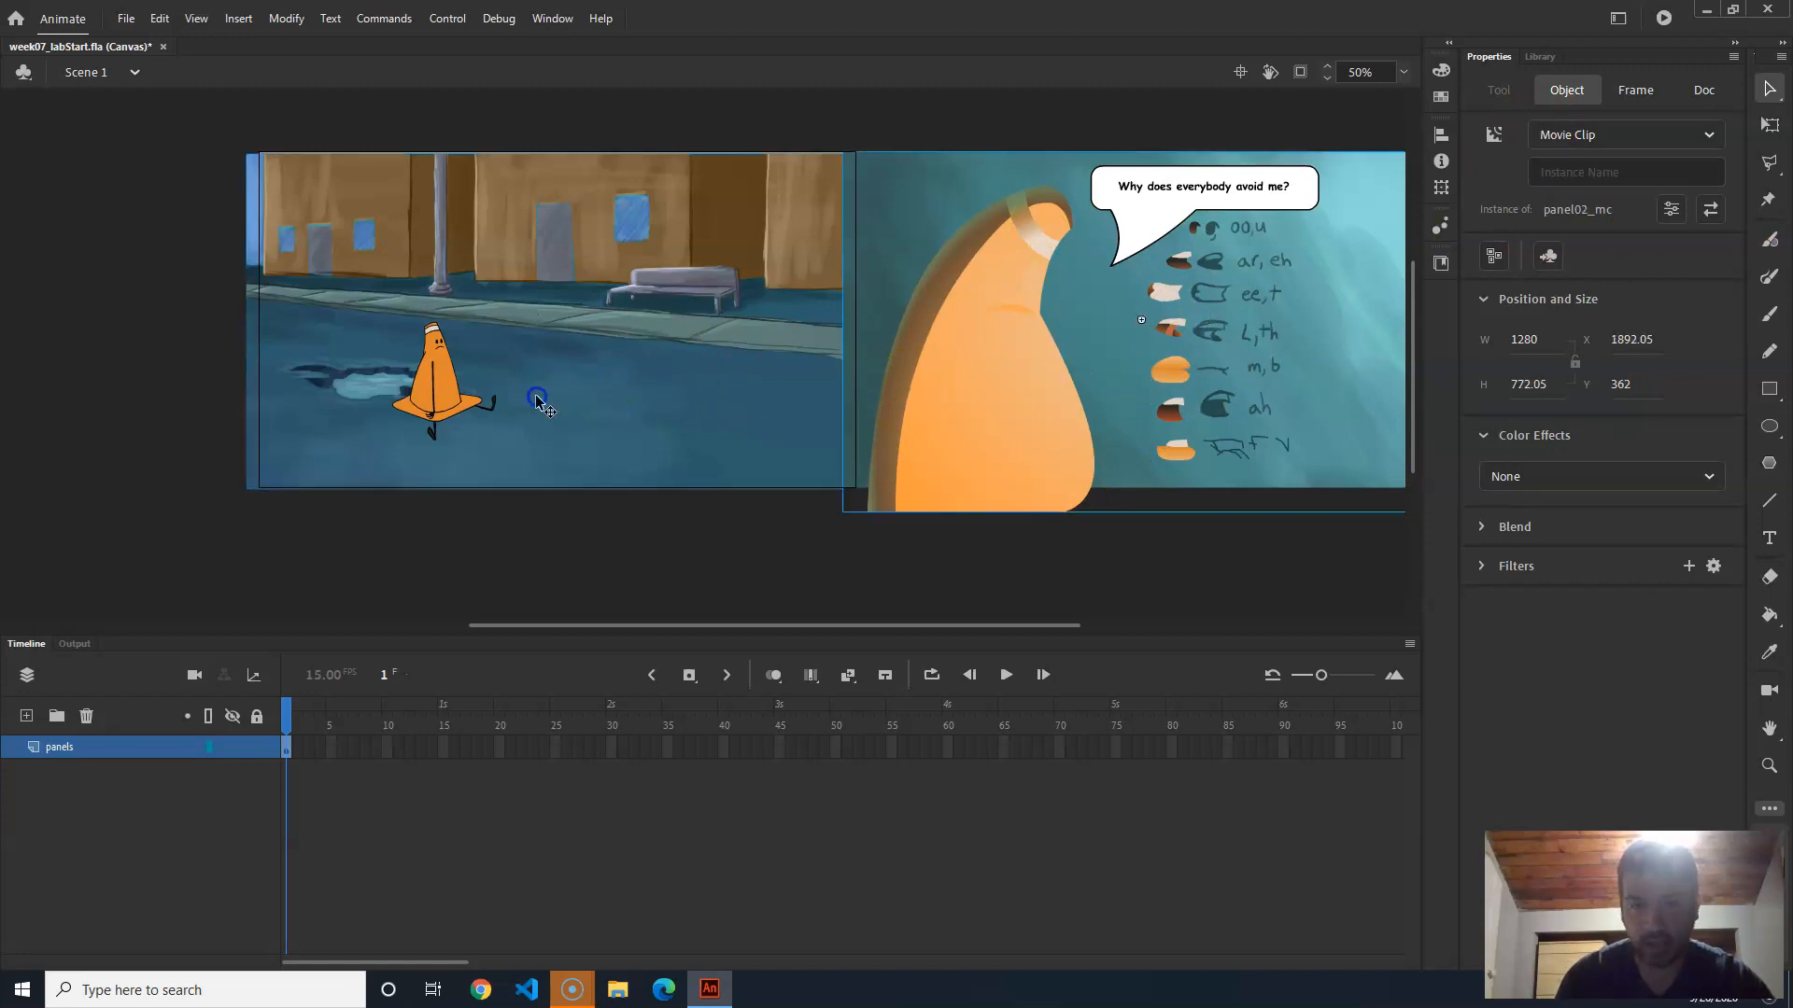
Step: Open the first panel's panel01_mc clip for editing and delete its text layer
double_click(597, 385)
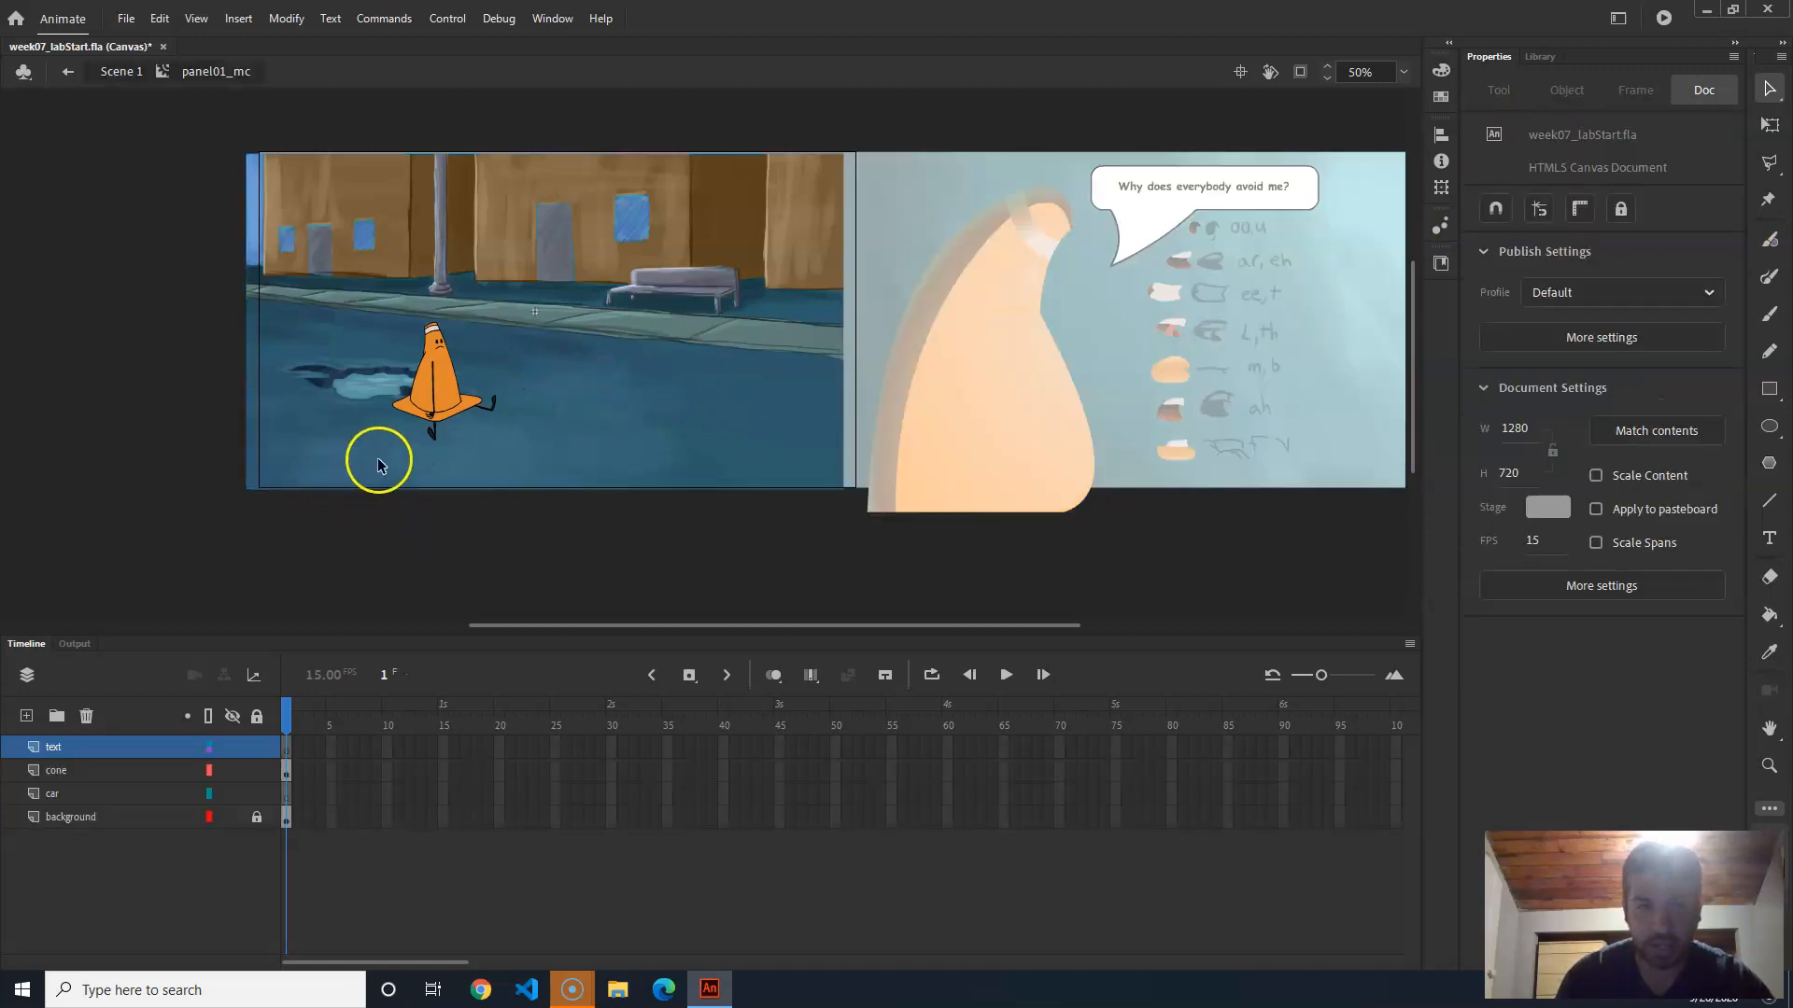
left_click(457, 403)
left_click(616, 295)
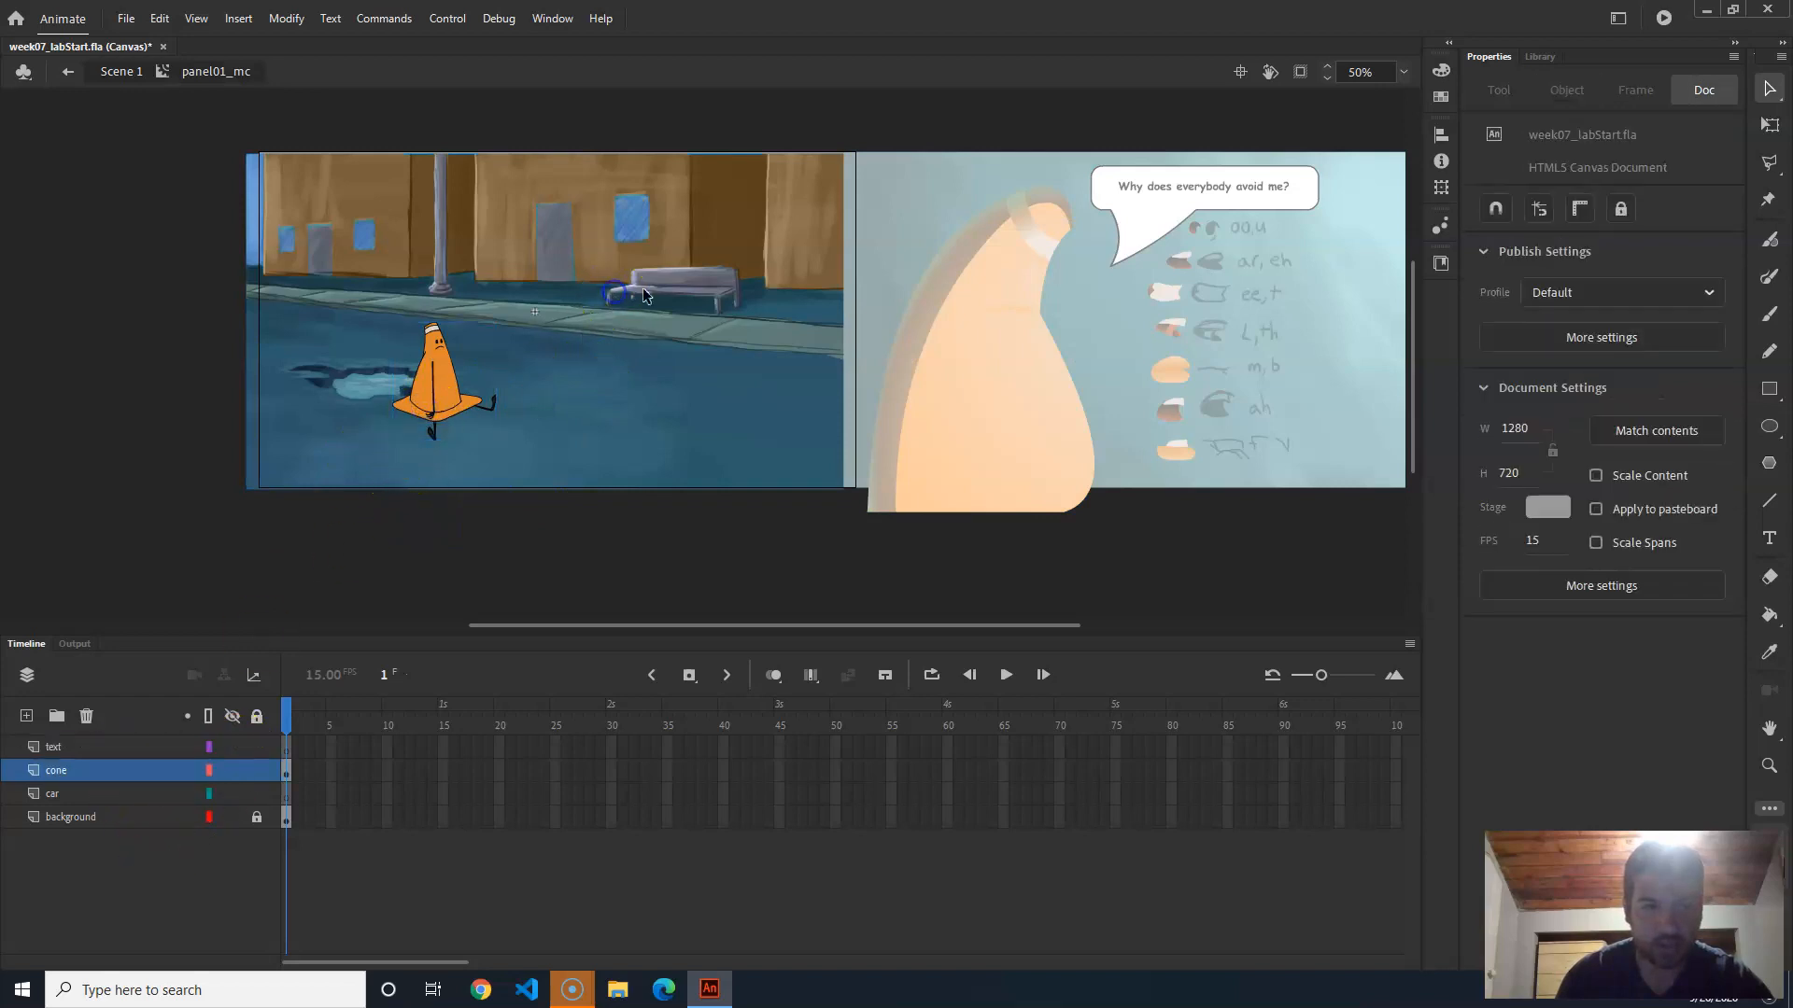
left_click(86, 817)
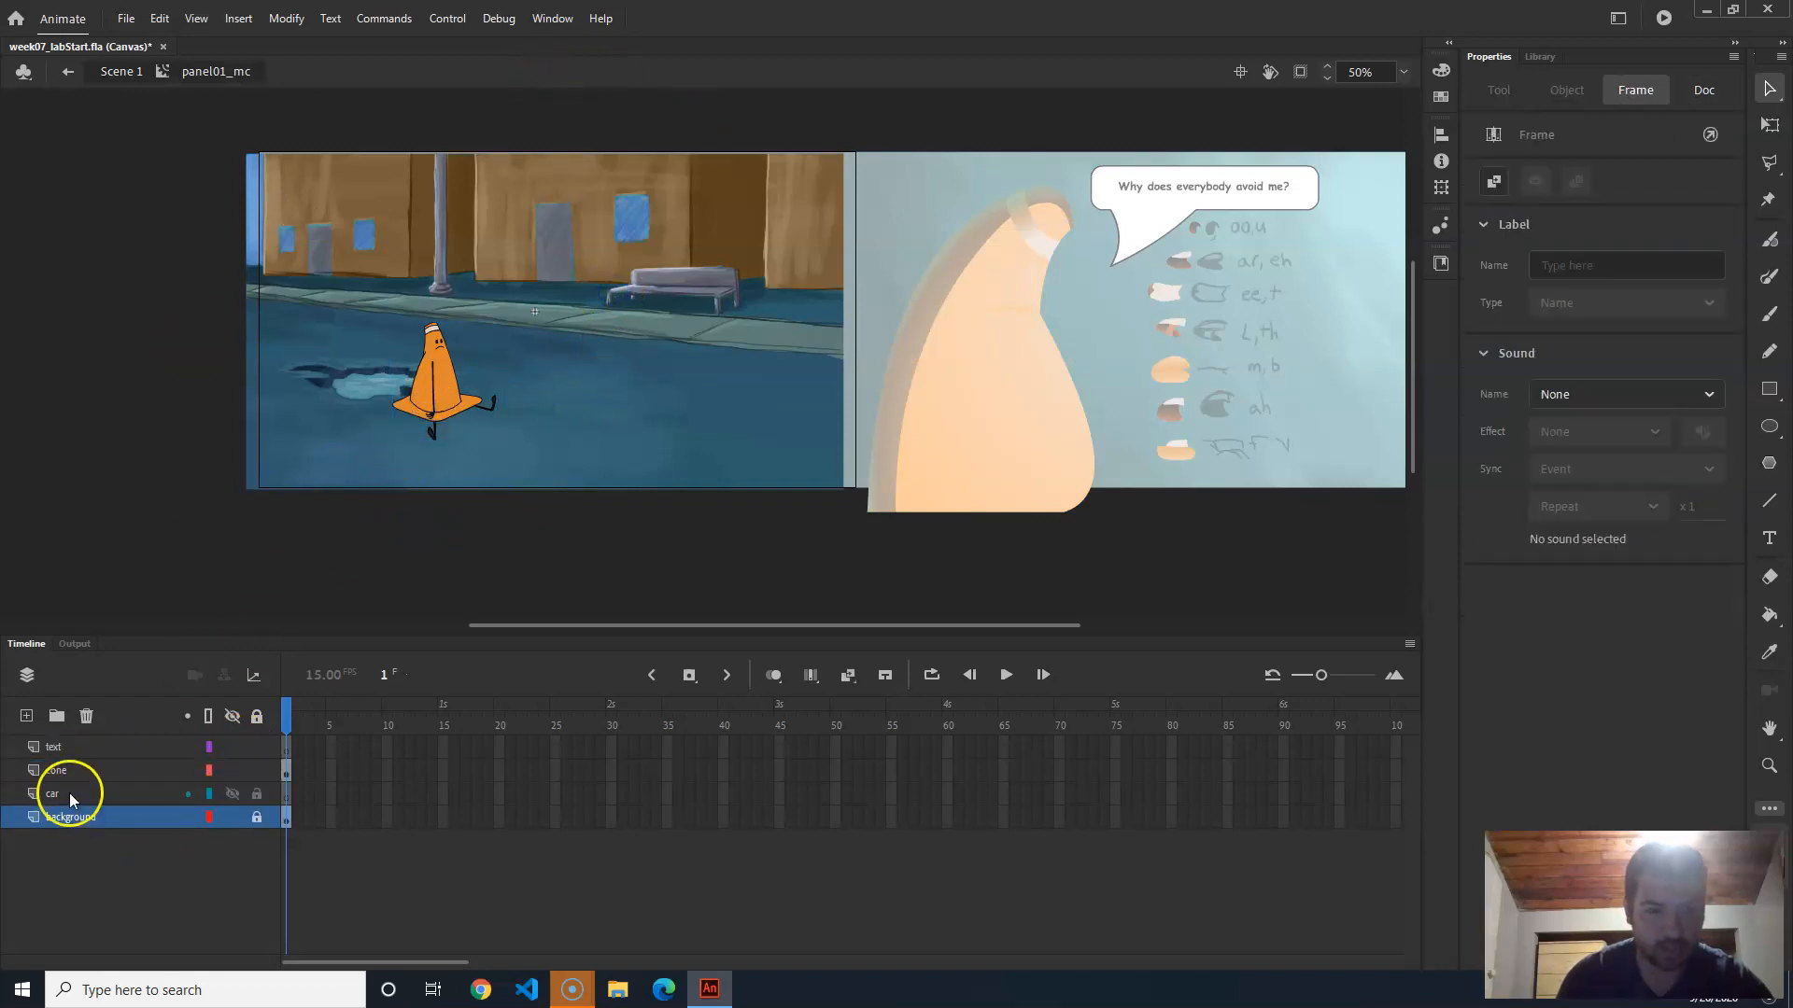
left_click(71, 795)
left_click(74, 767)
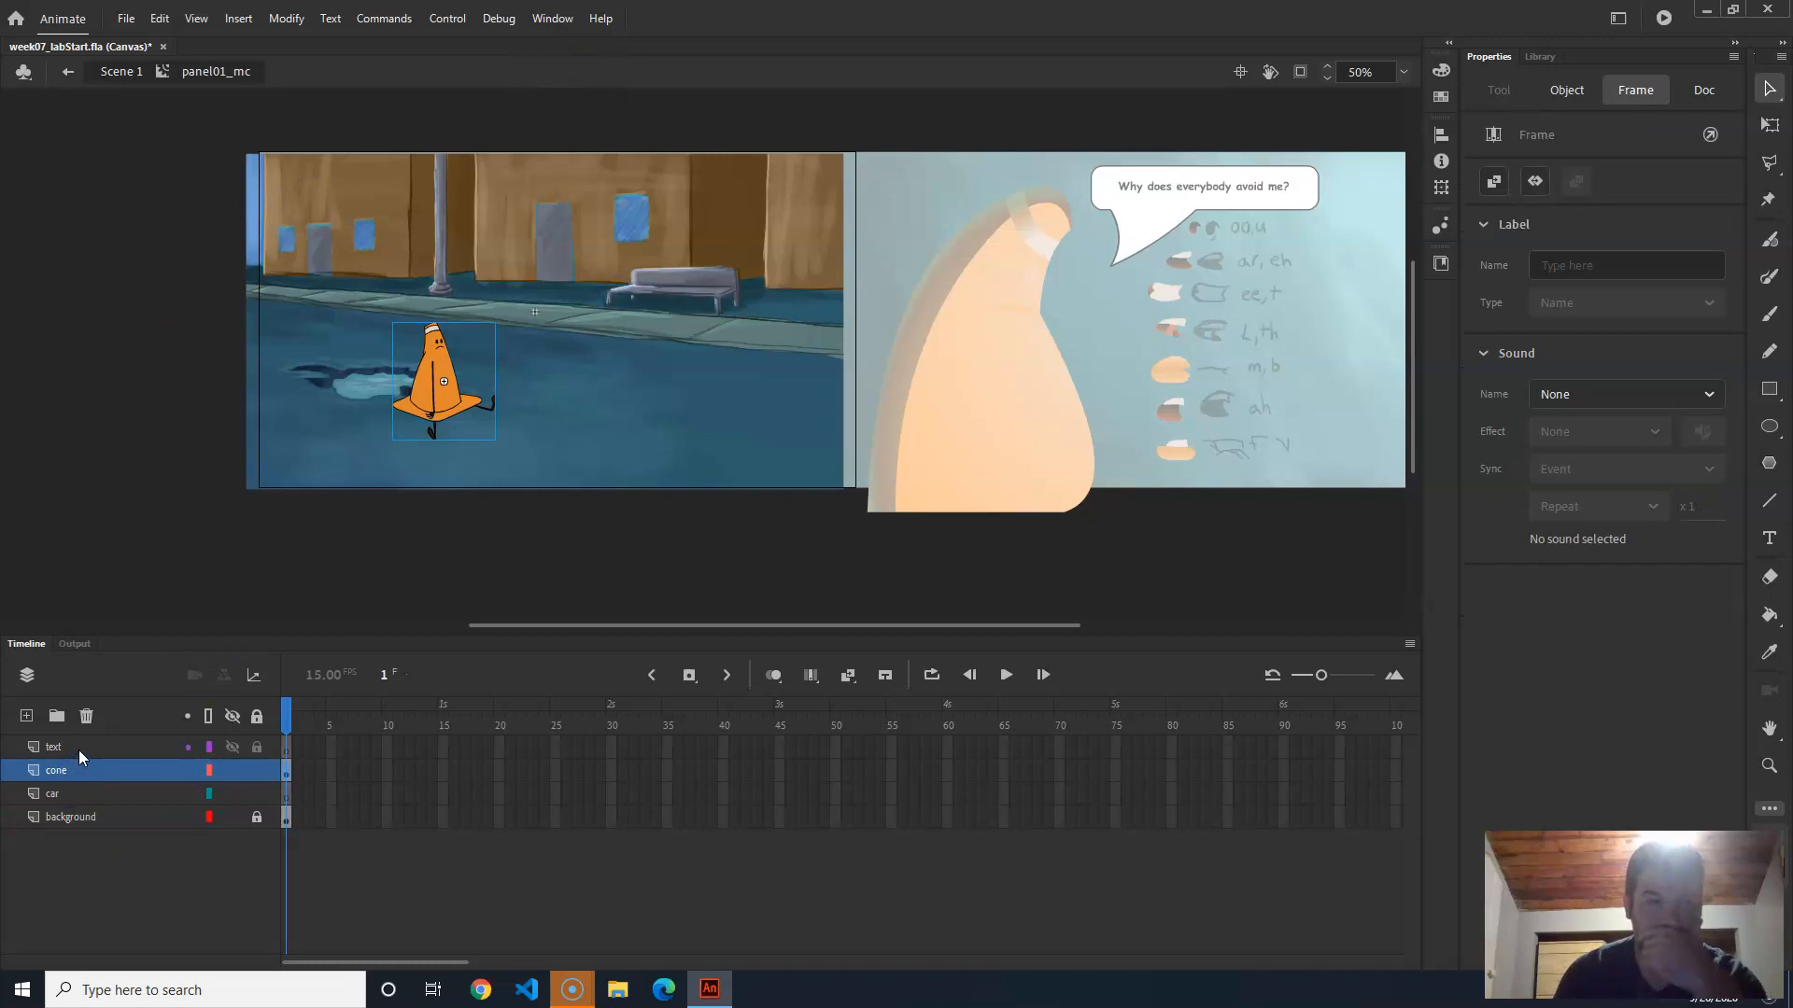
left_click(74, 753)
left_click(86, 717)
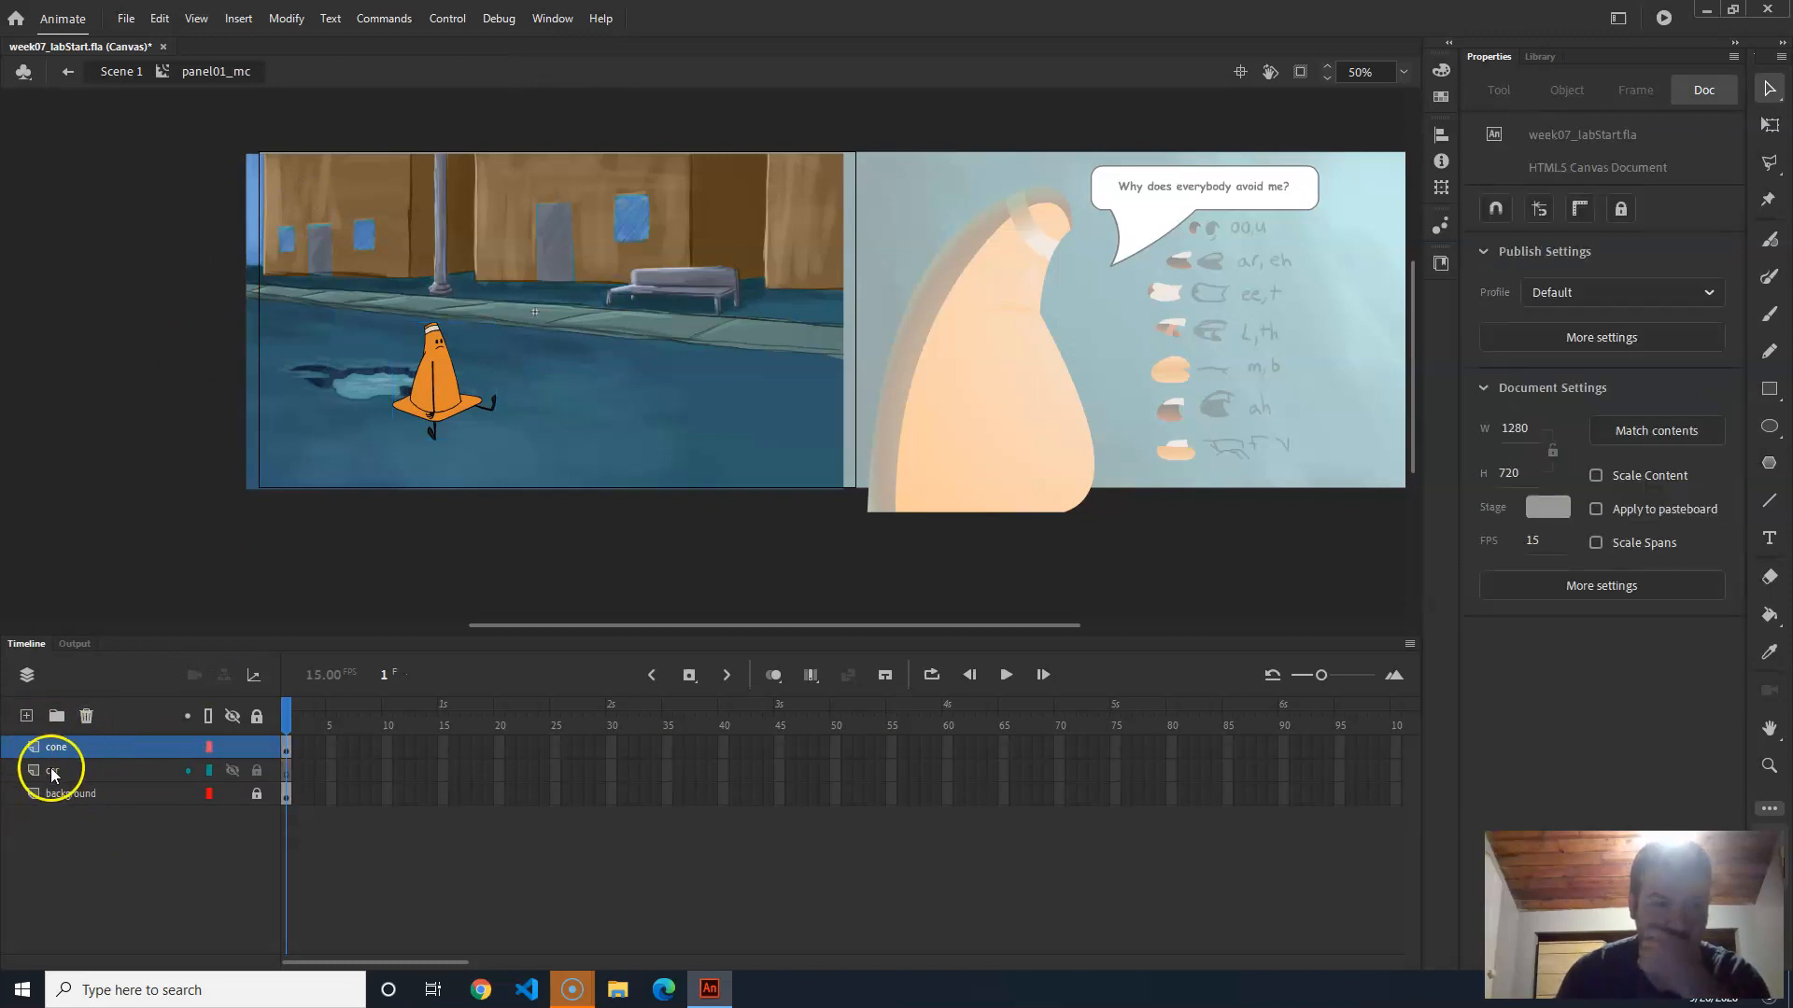
Step: Look through the cone, car and background layers of panel01_mc, leaving to Scene 1 and reopening the clip
left_click(65, 771)
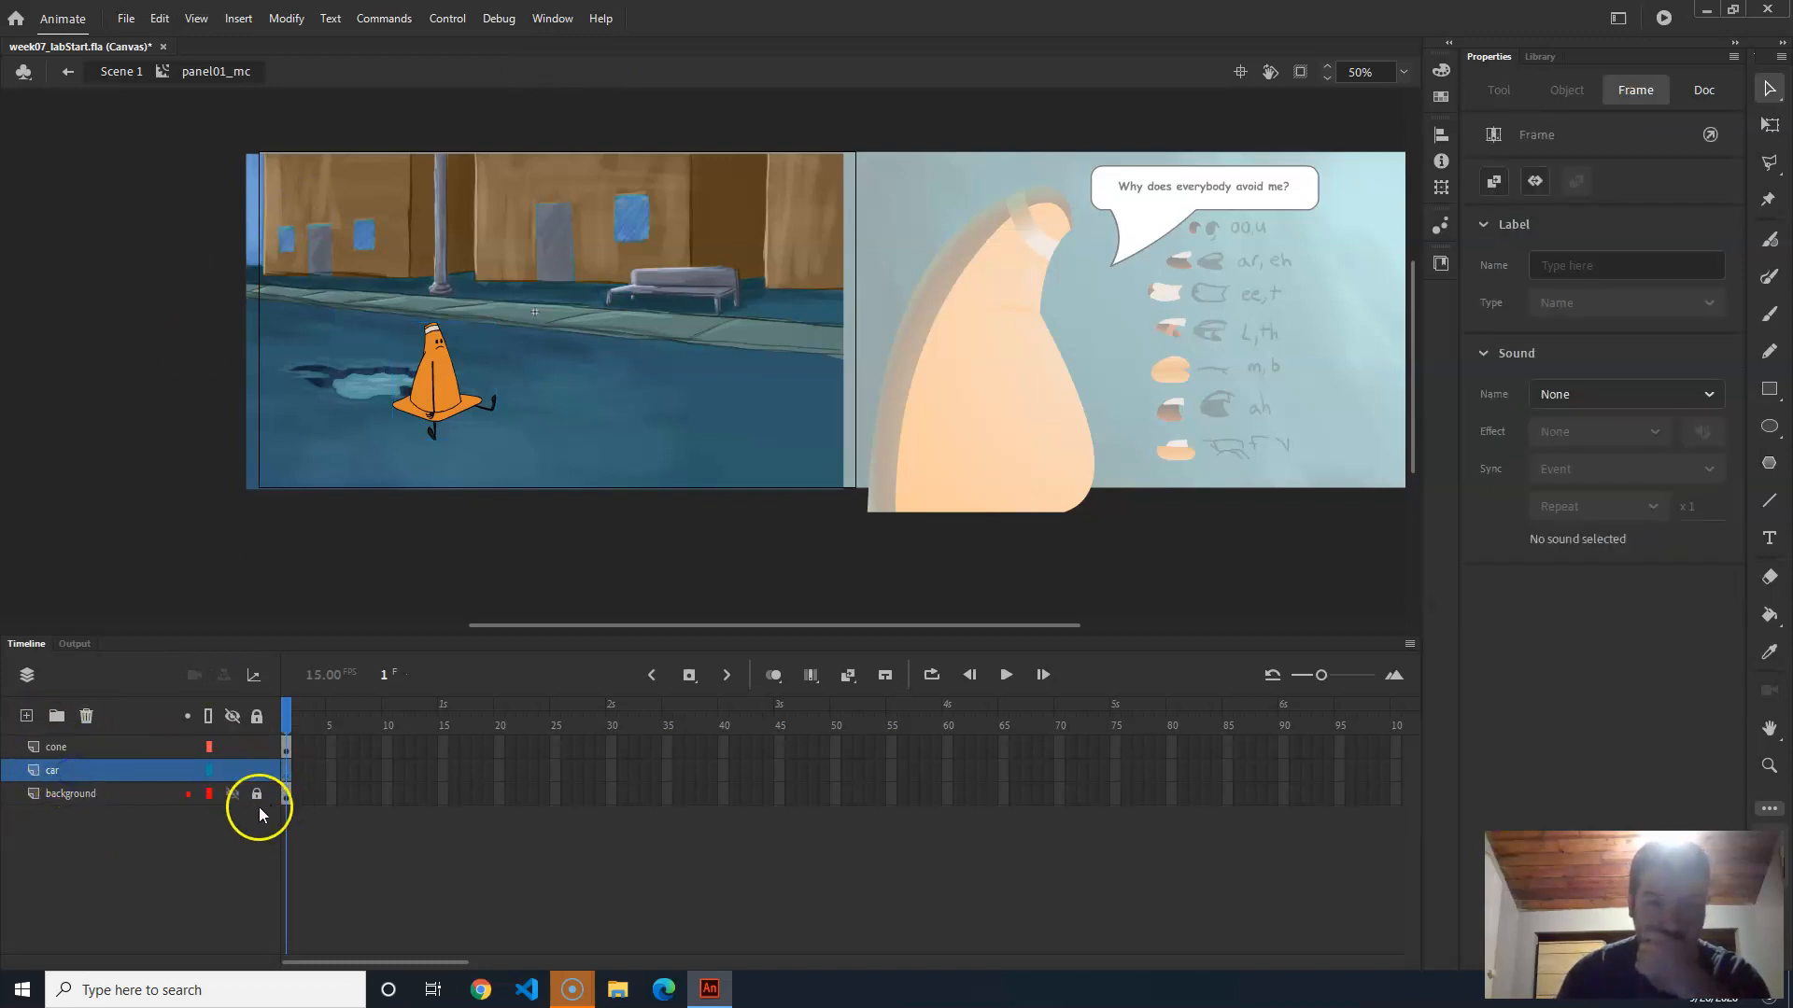
left_click(65, 751)
left_click(84, 794)
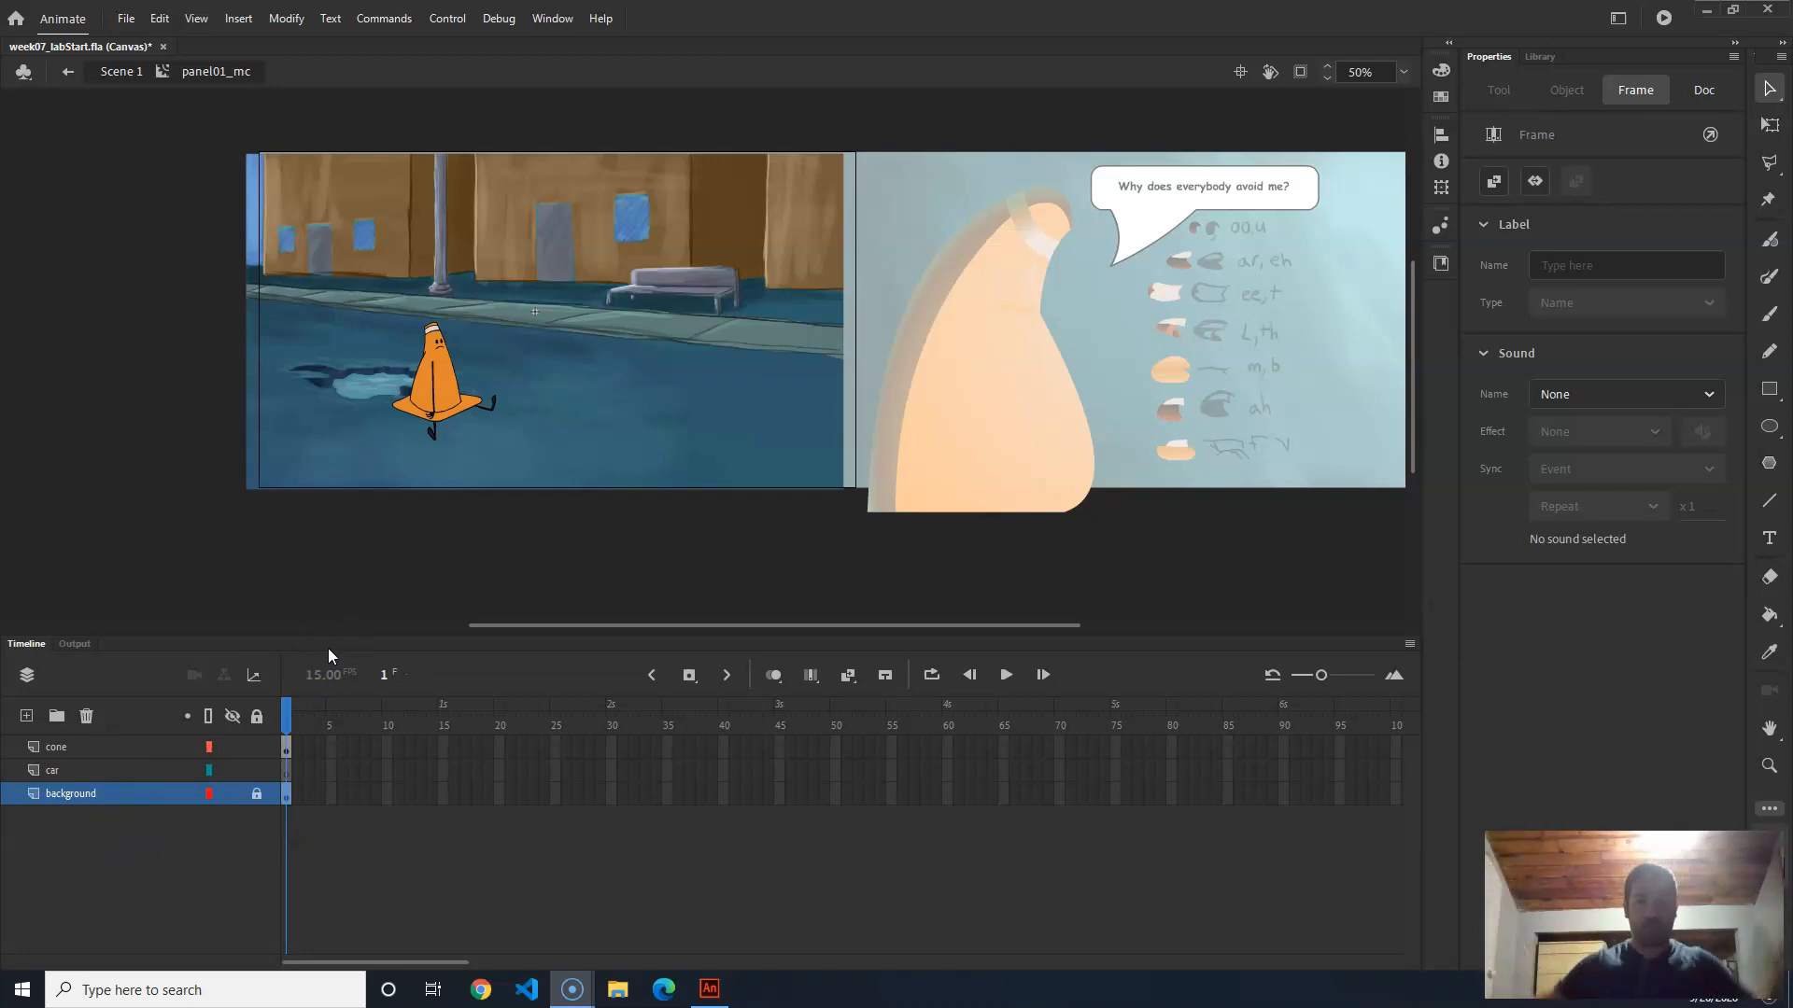
left_click(122, 71)
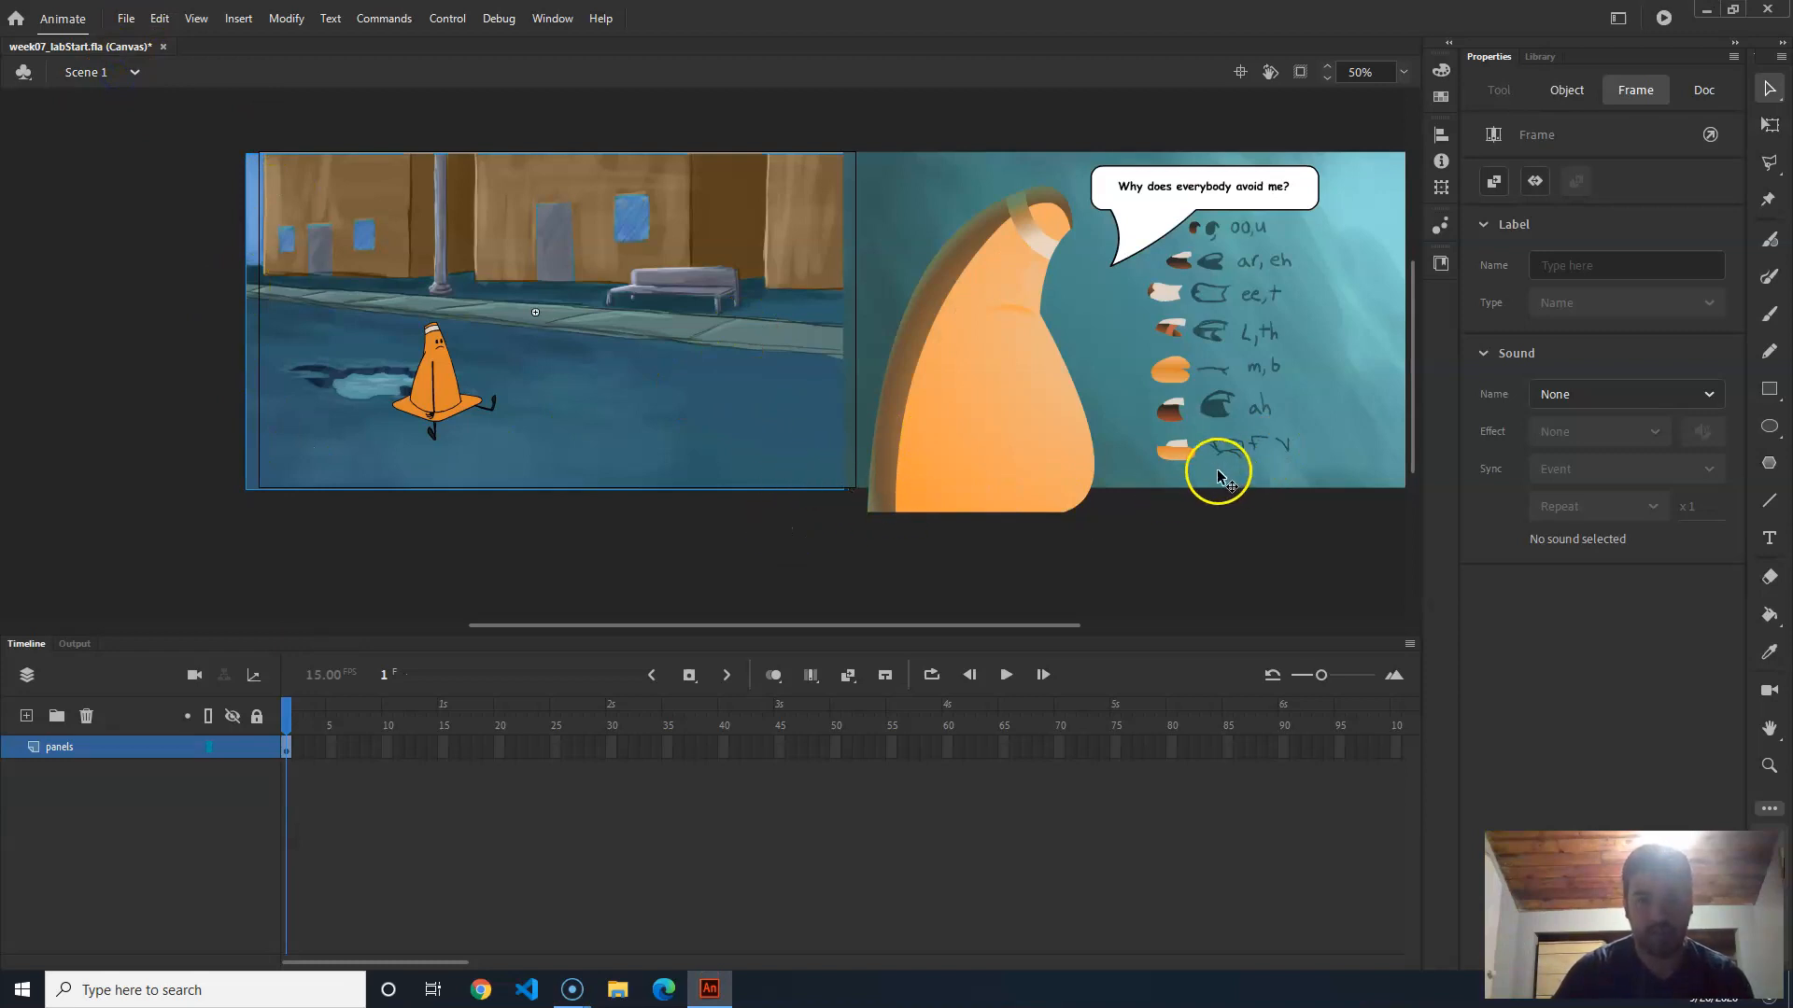
double_click(715, 429)
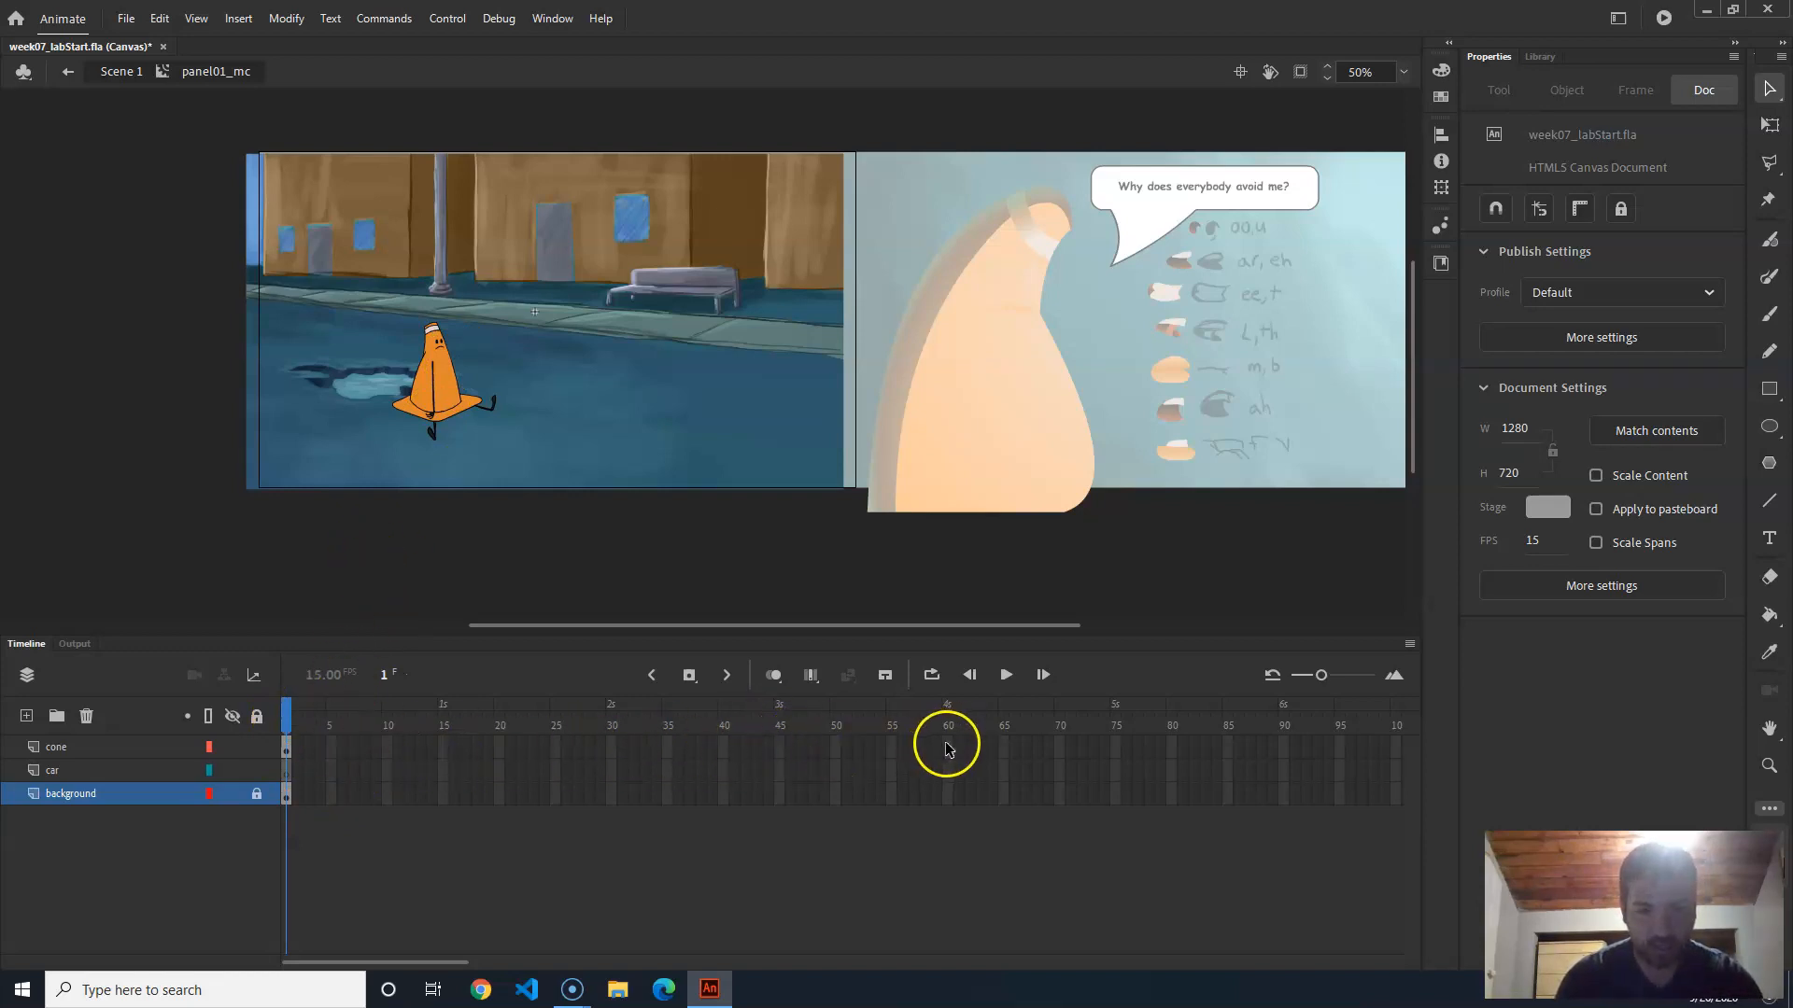
left_click(941, 843)
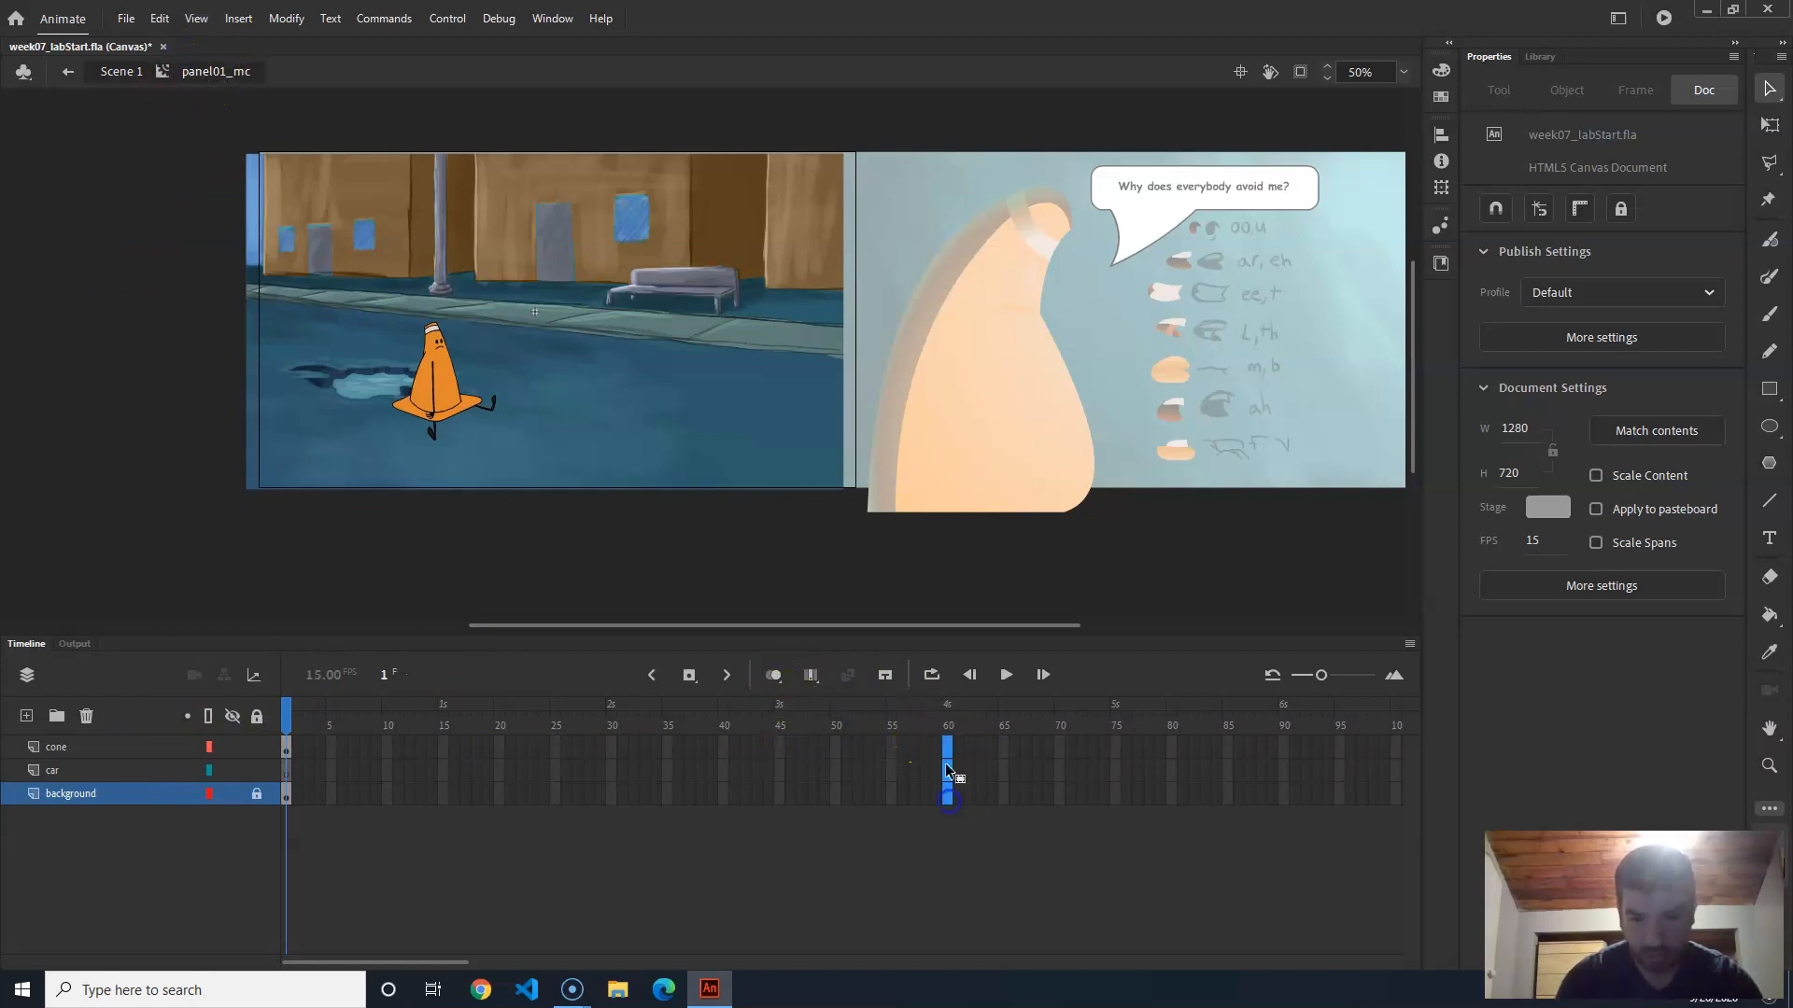
left_click(1004, 750)
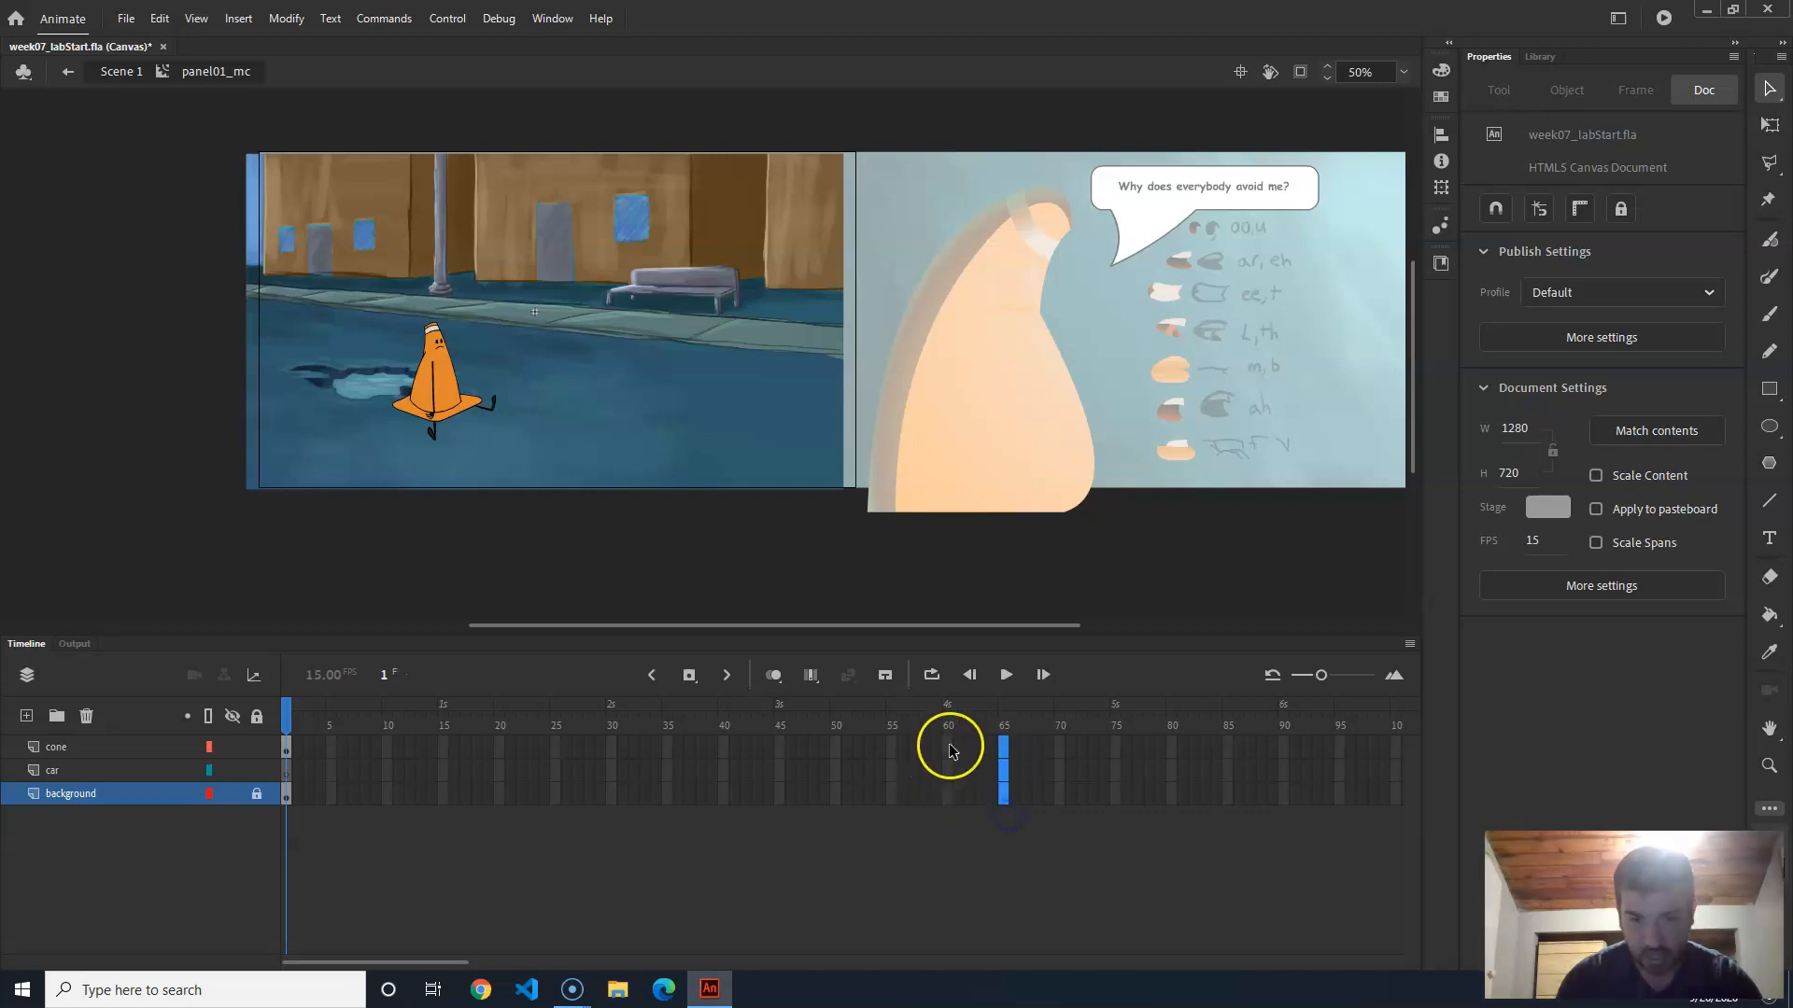
left_click_drag(946, 746, 952, 796)
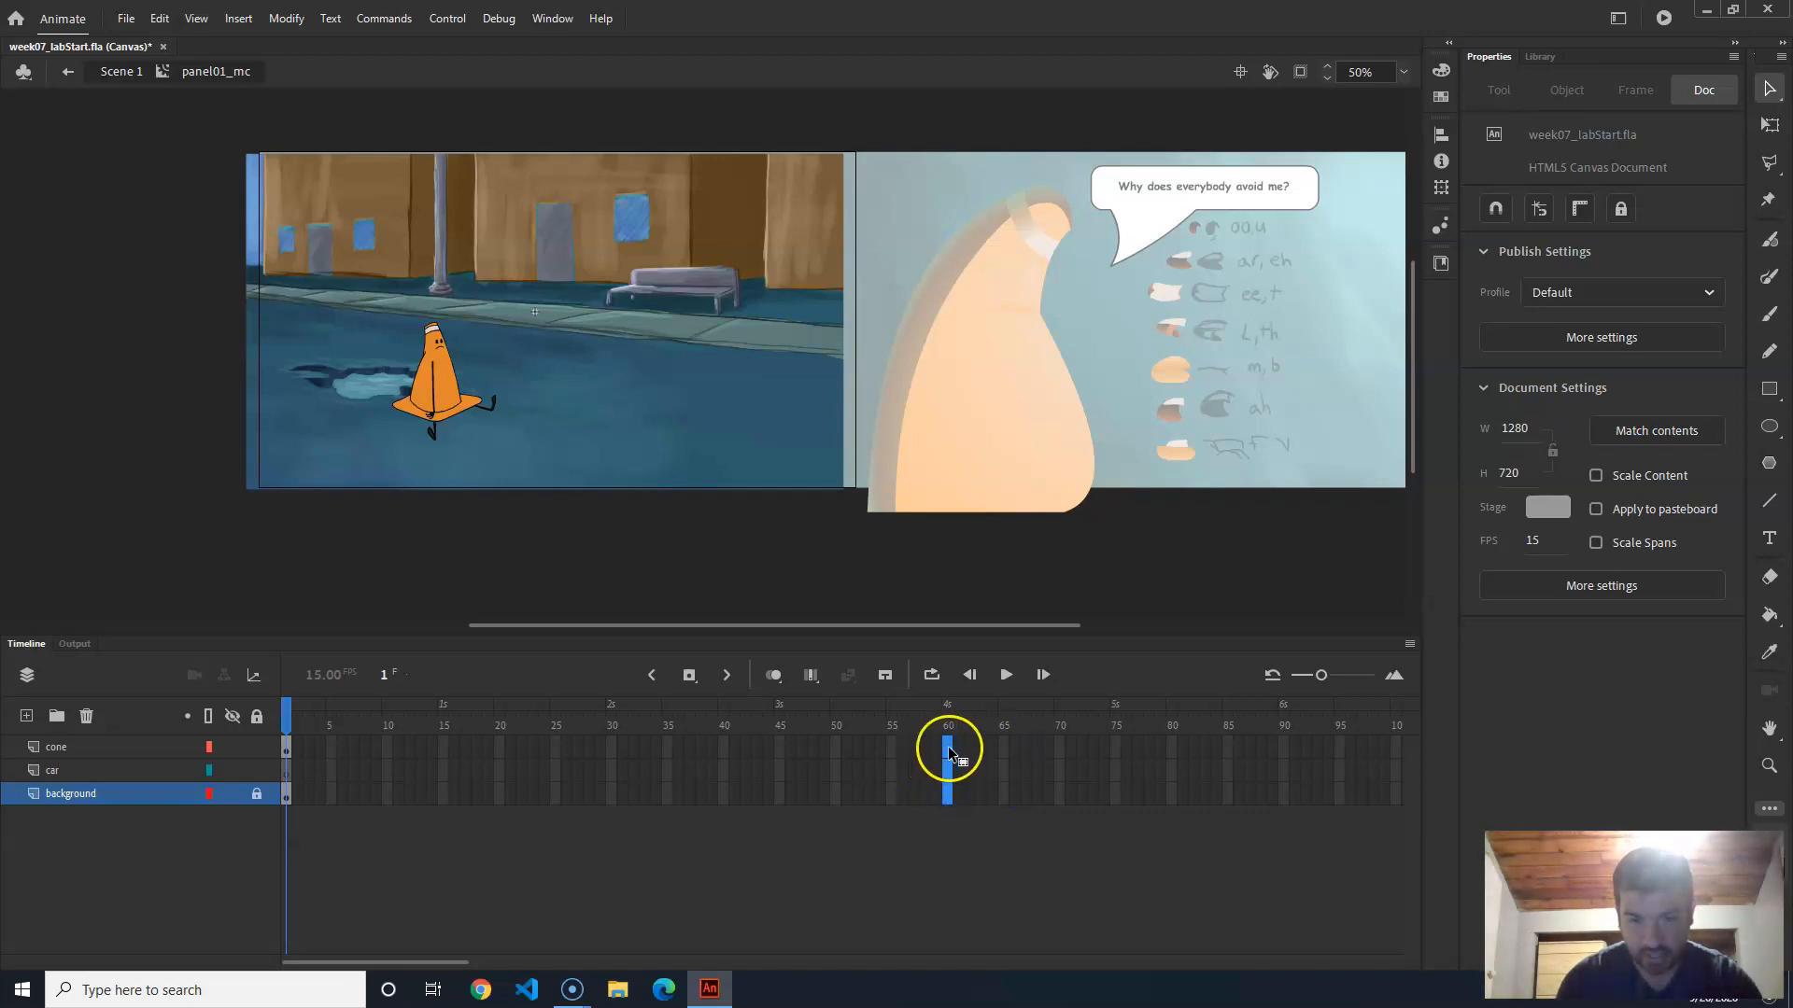
left_click_drag(973, 764, 986, 762)
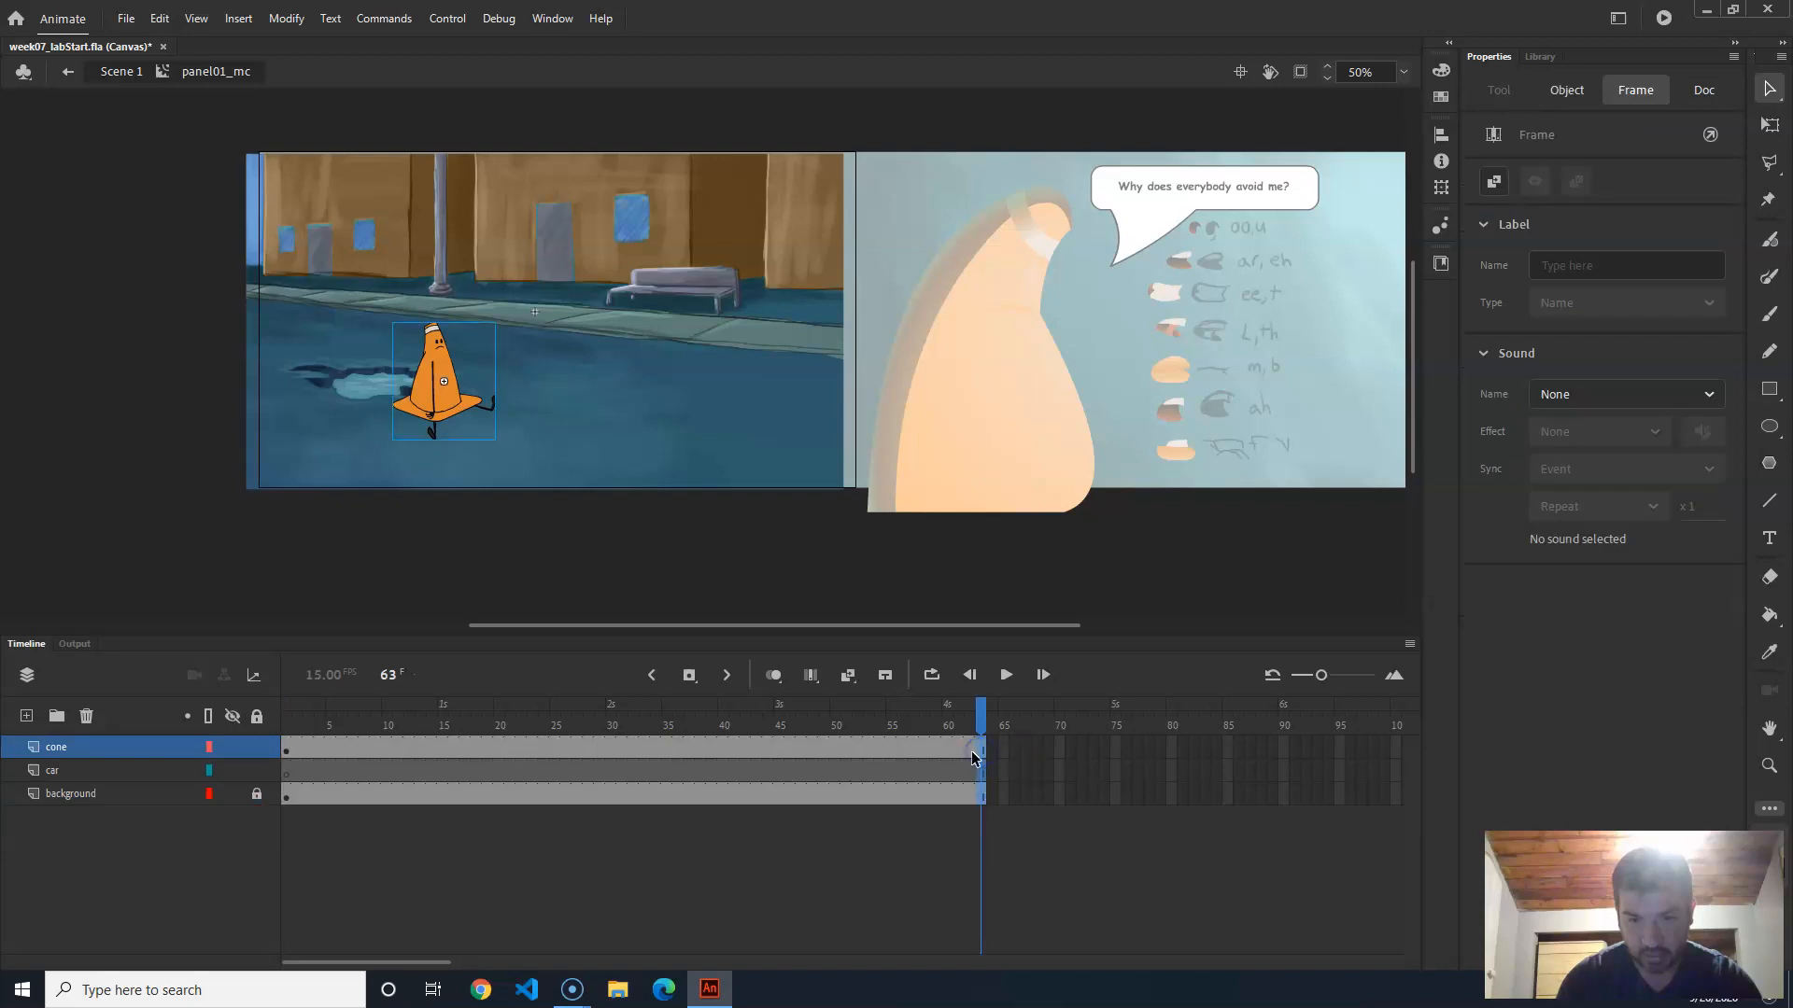
key("ctrl+z")
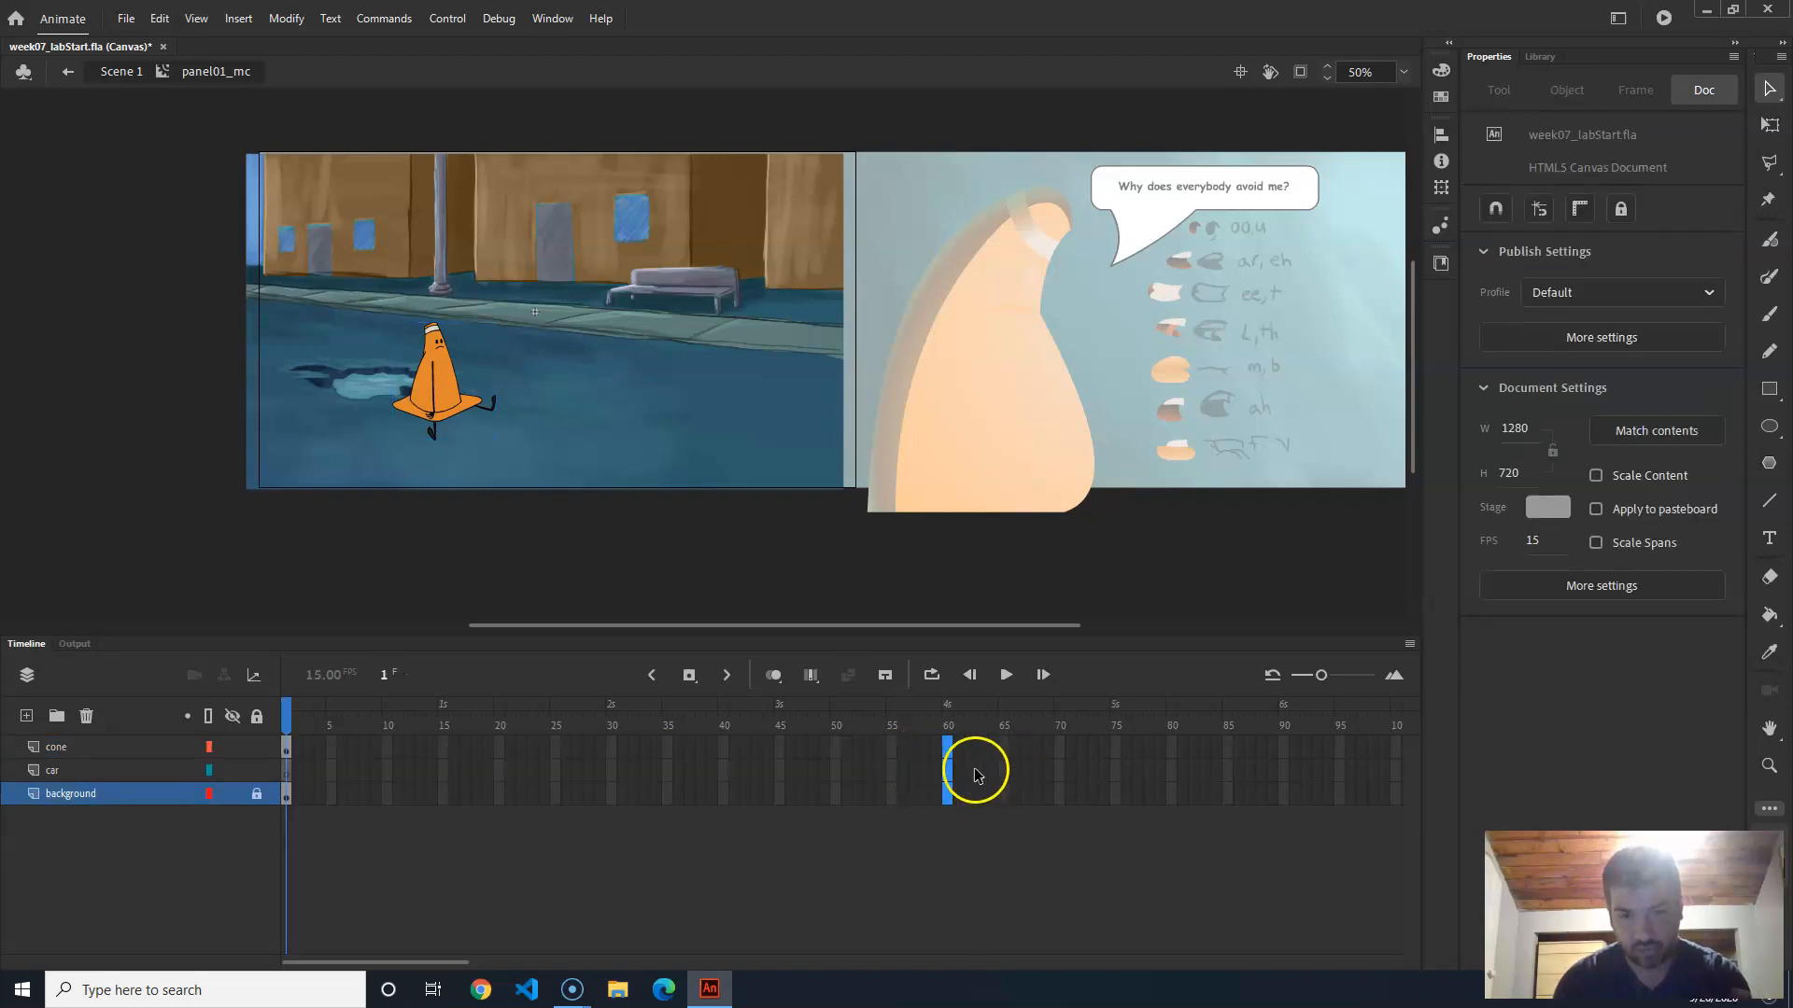
left_click(979, 770)
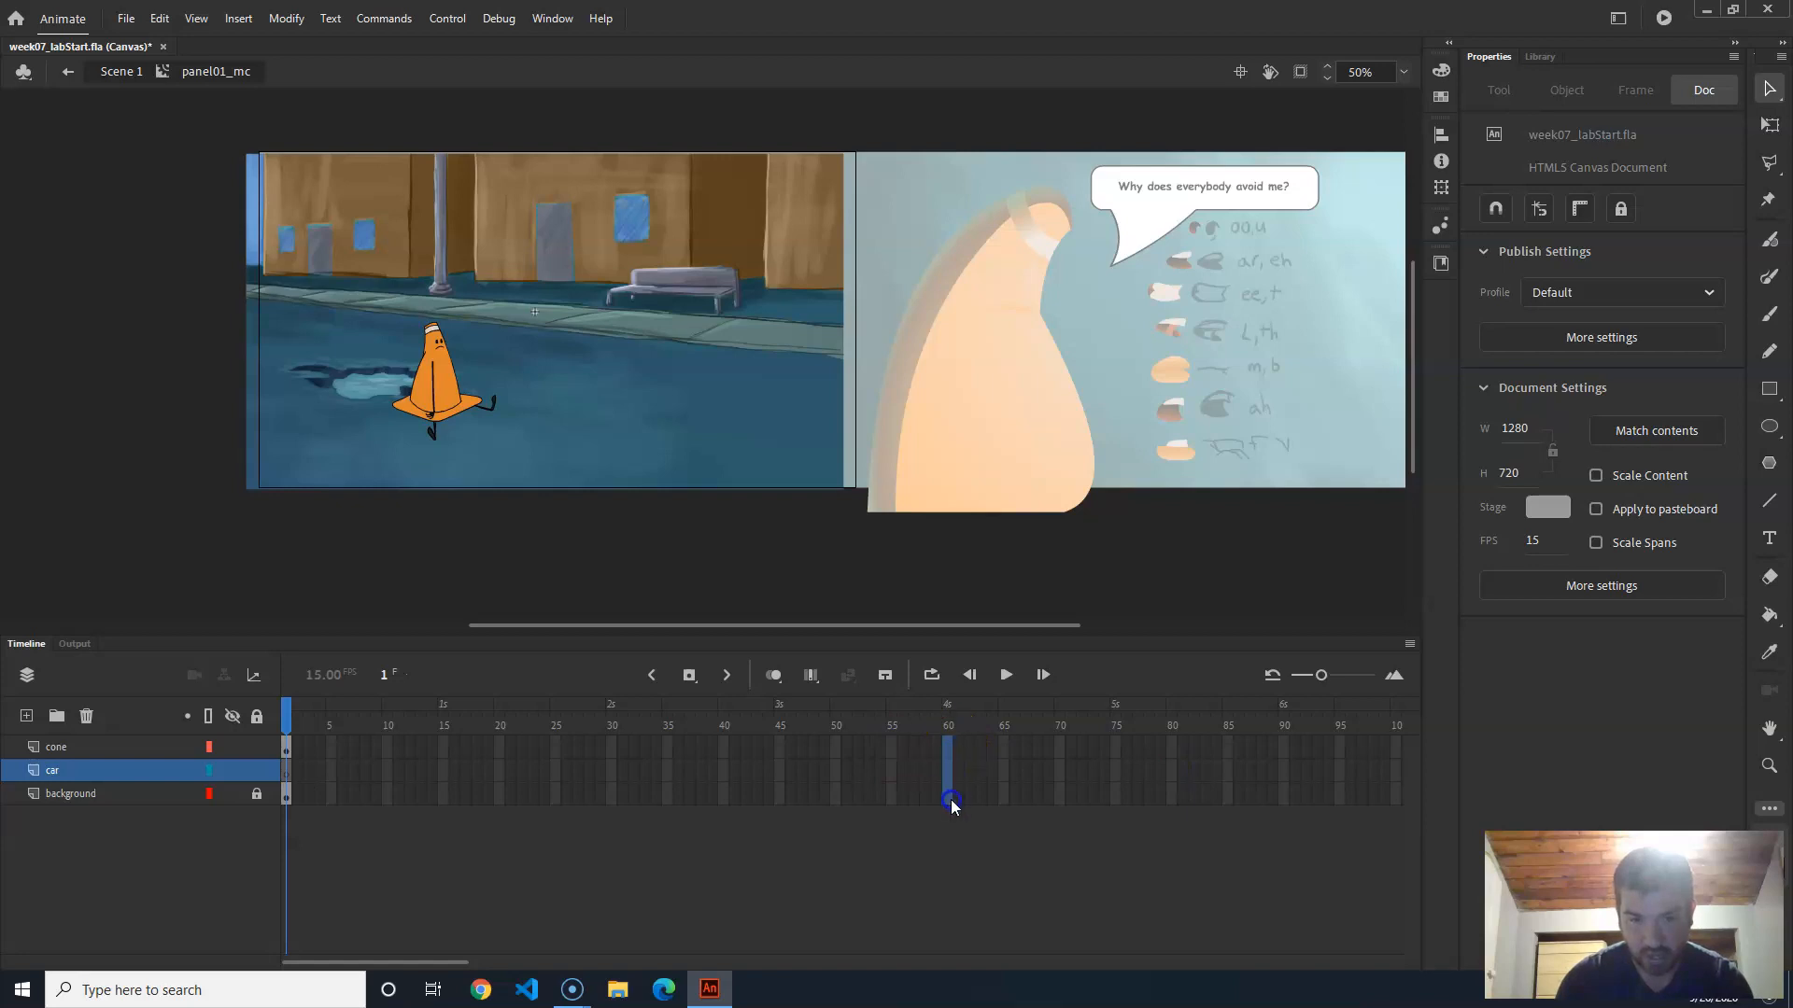
left_click_drag(950, 805, 952, 804)
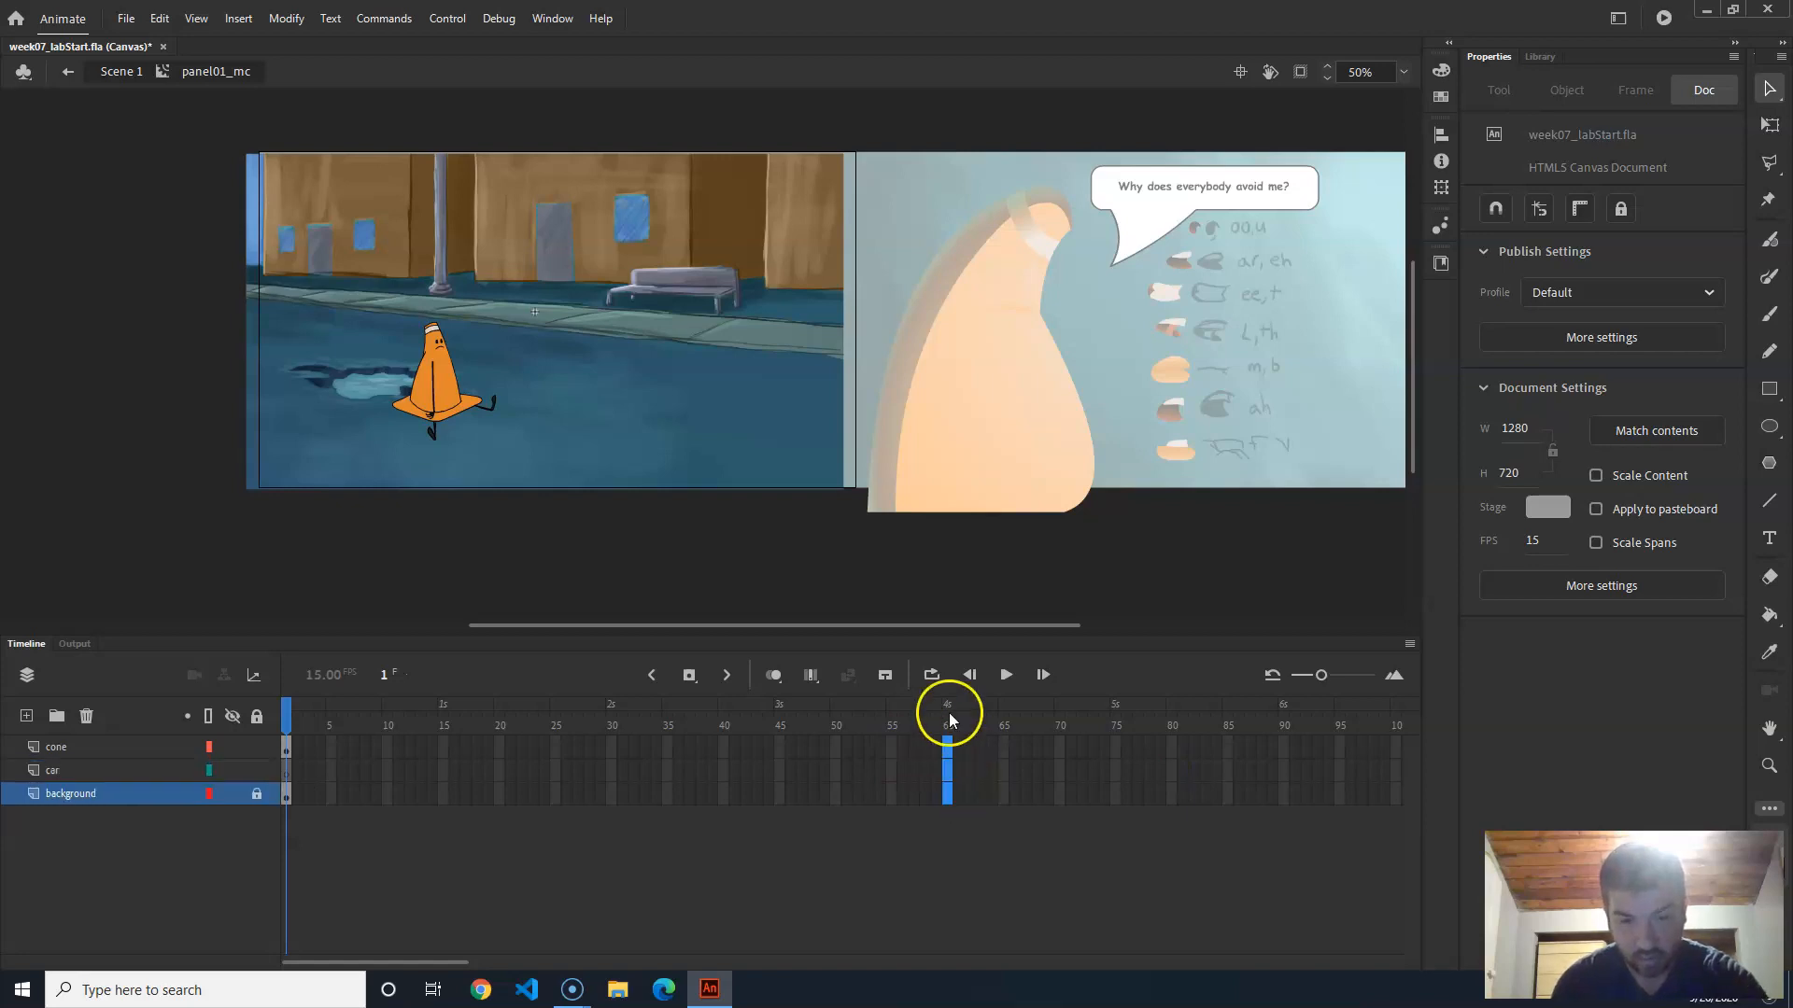
right_click(956, 753)
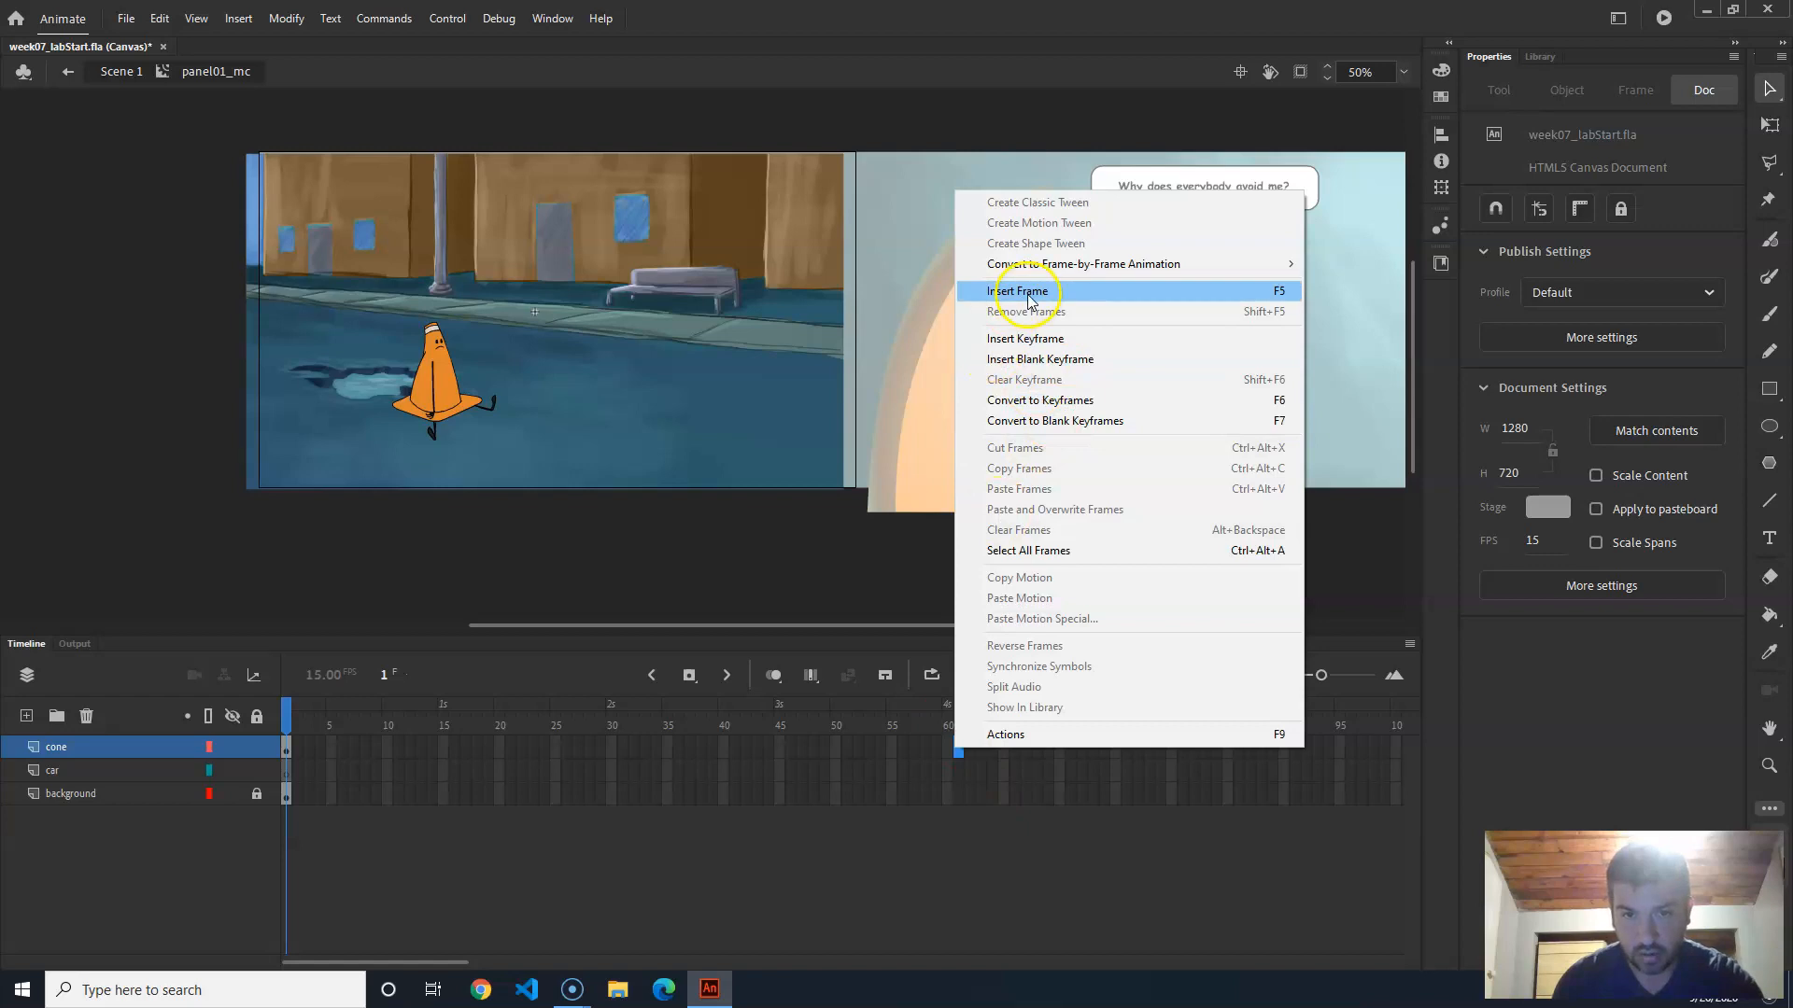
left_click(1001, 793)
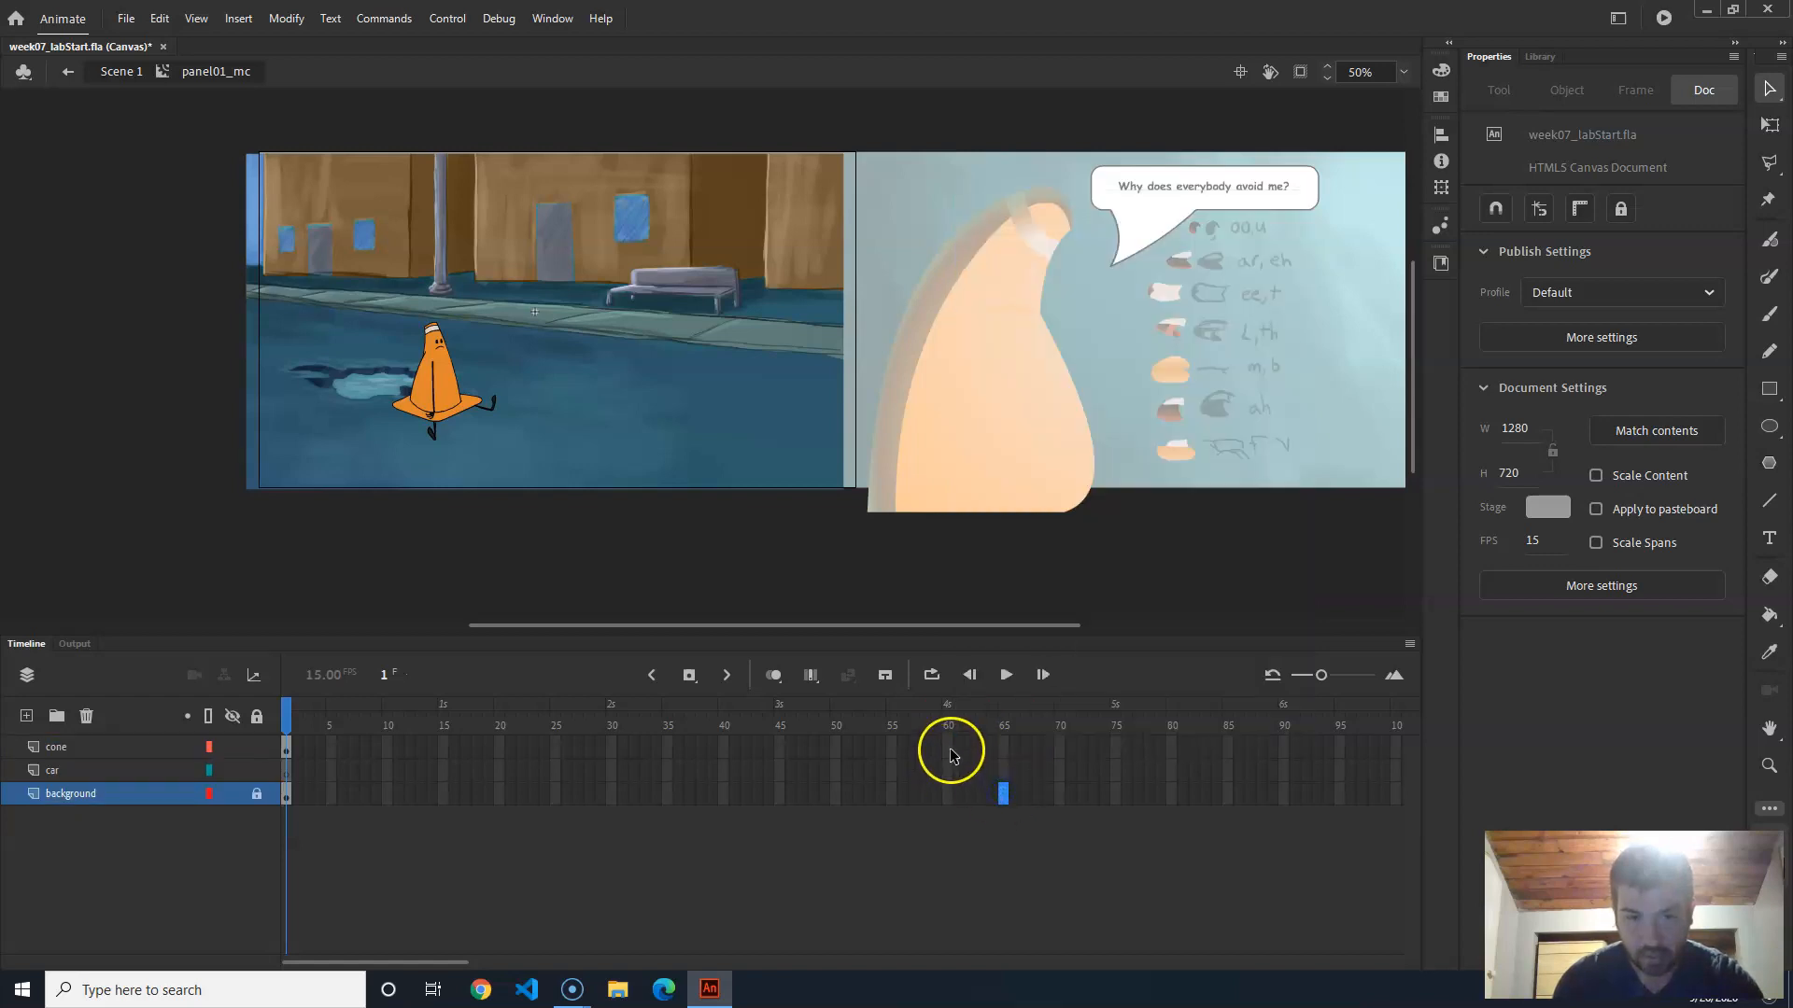
Step: Extend the cone, car and background layers of panel01_mc to frame 60
left_click(949, 748)
key("F5")
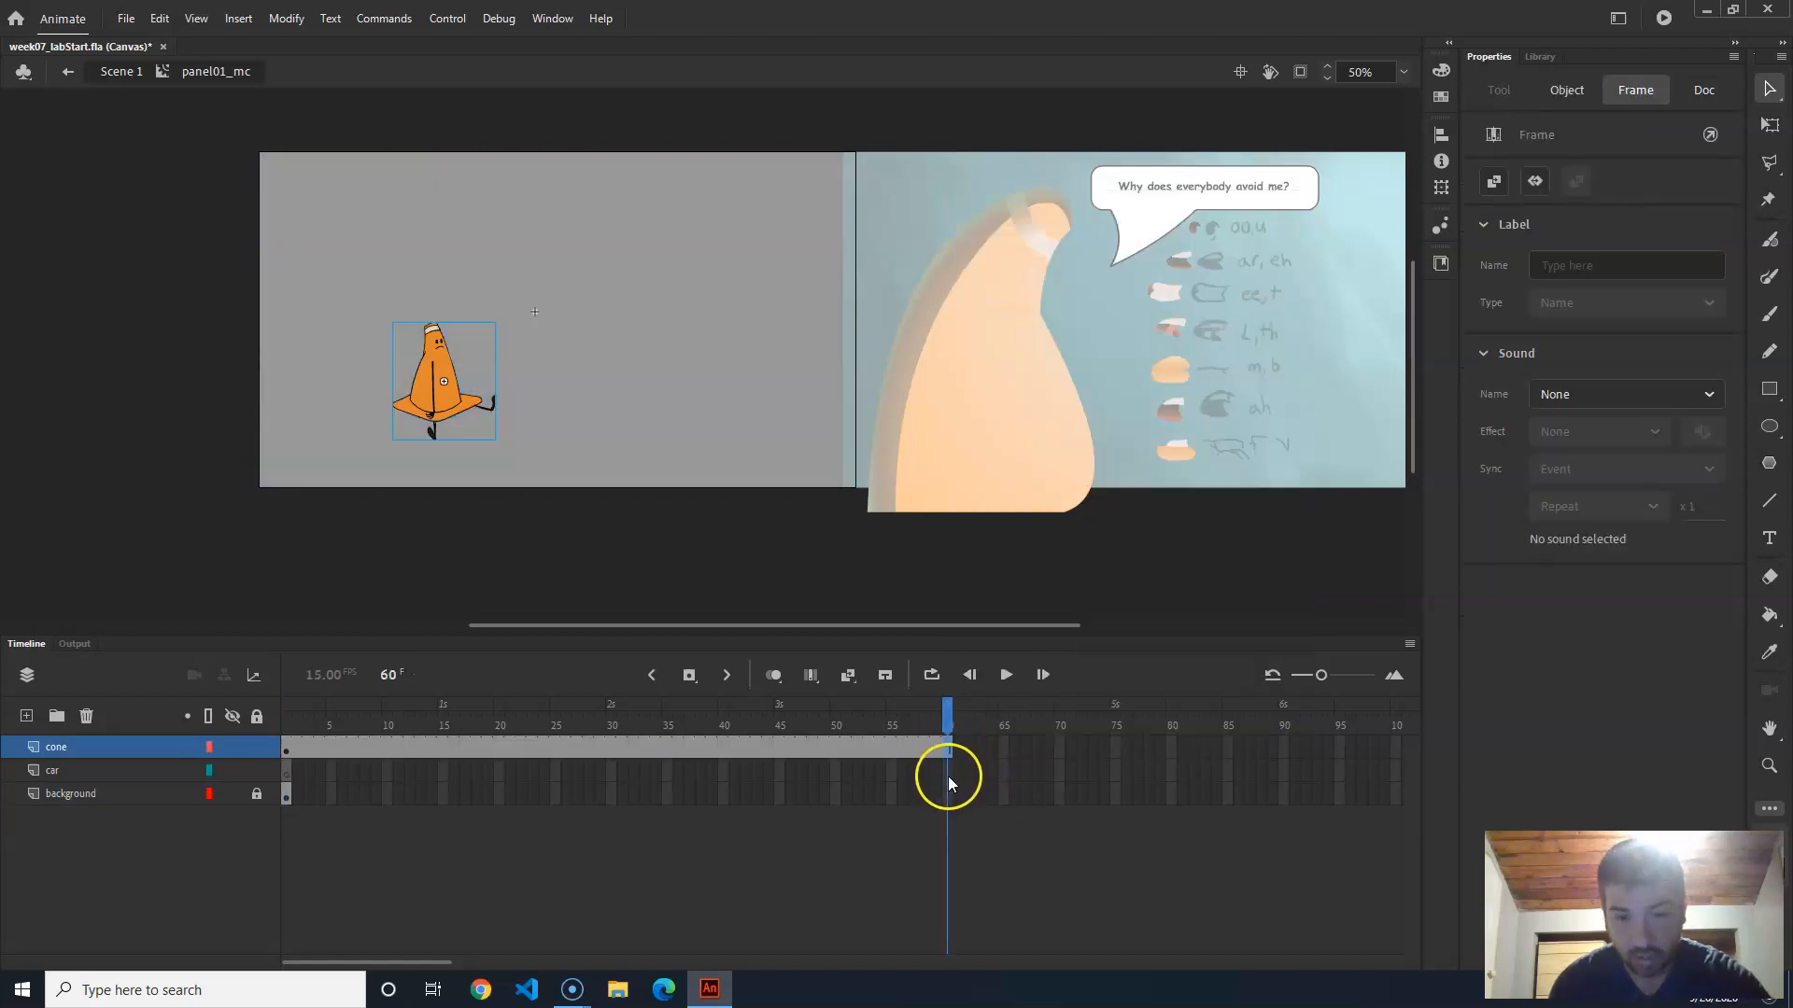
left_click(949, 771)
key("F5")
left_click(949, 793)
key("F5")
Step: Play and scrub through panel01_mc's timeline to check the extended layers, and return to frame 1
left_click_drag(941, 742, 351, 783)
key("Return")
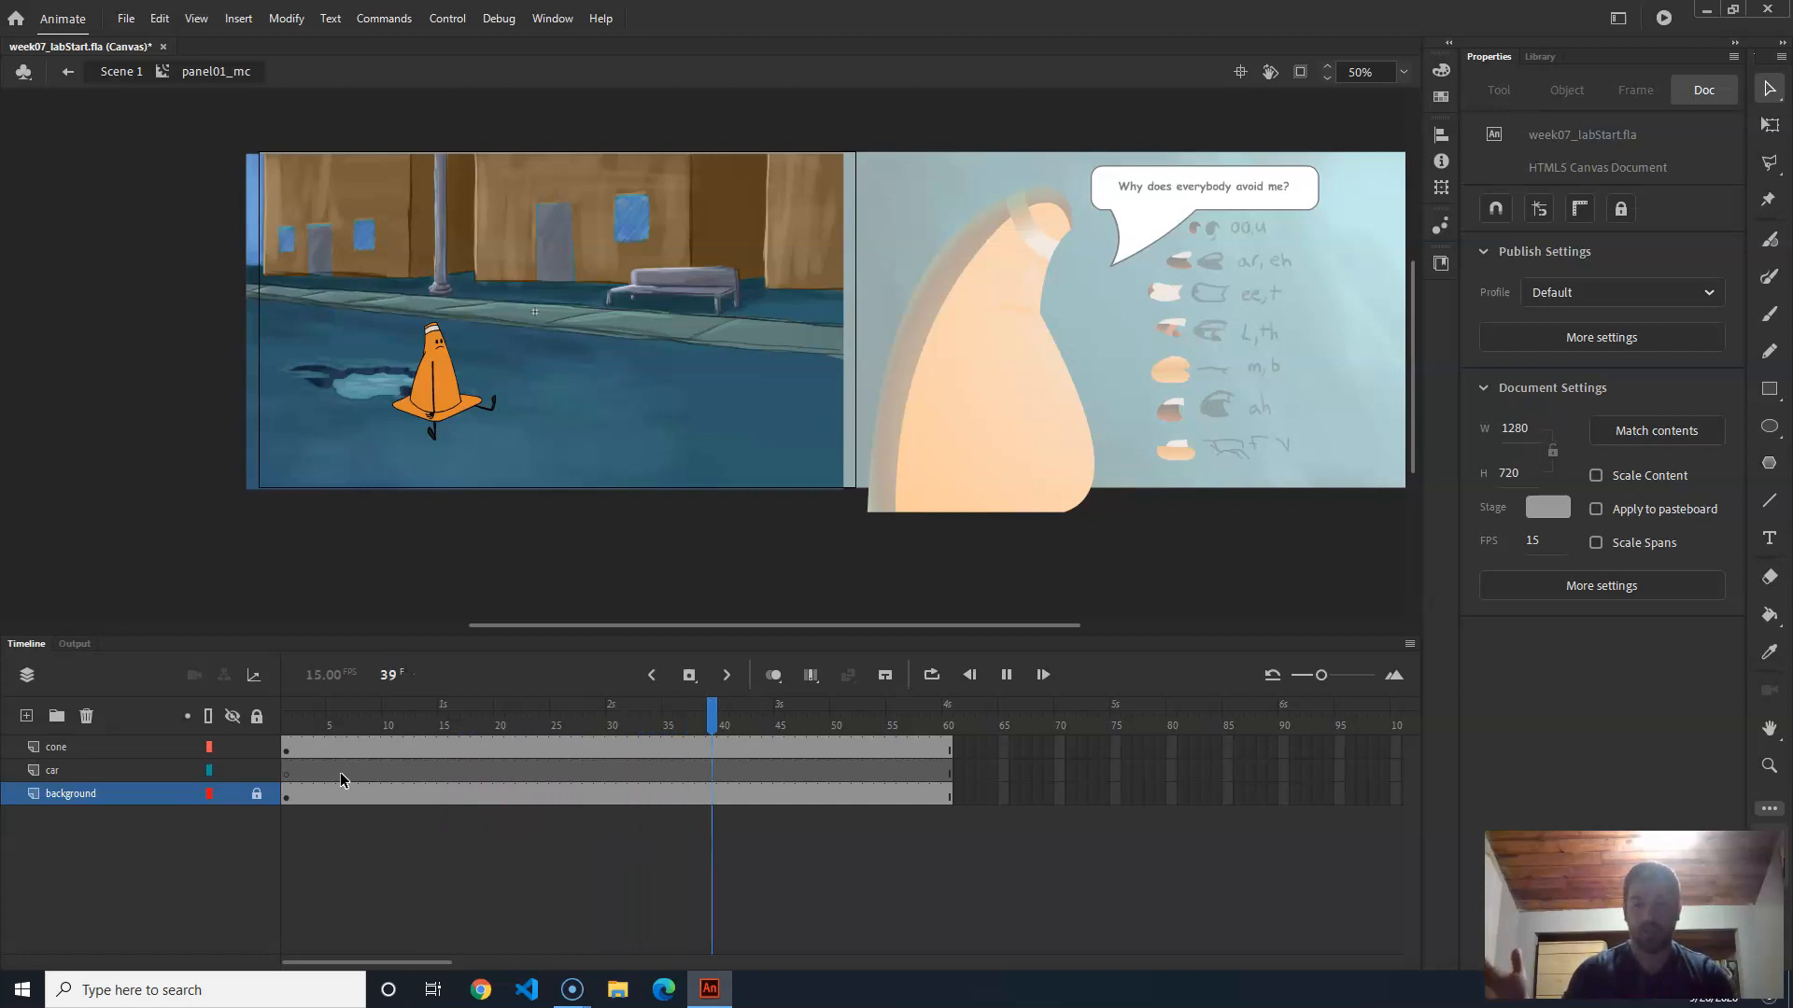
left_click(292, 728)
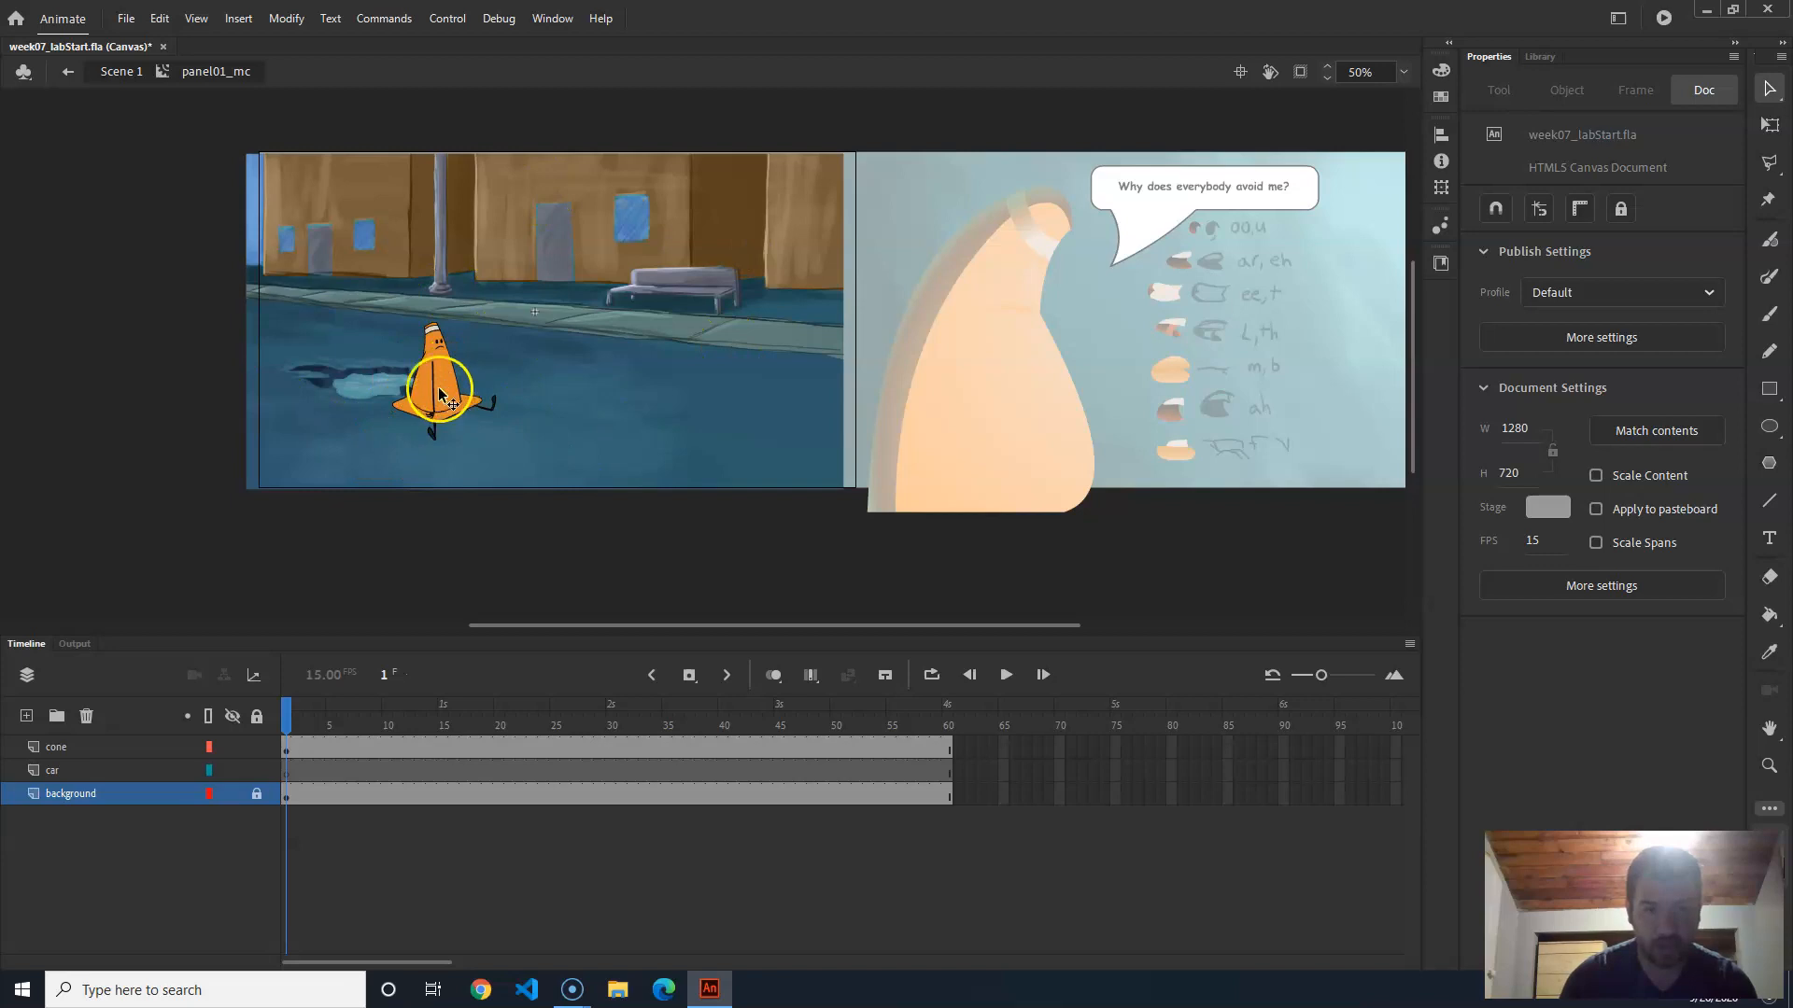
left_click_drag(290, 726, 635, 777)
left_click(285, 798)
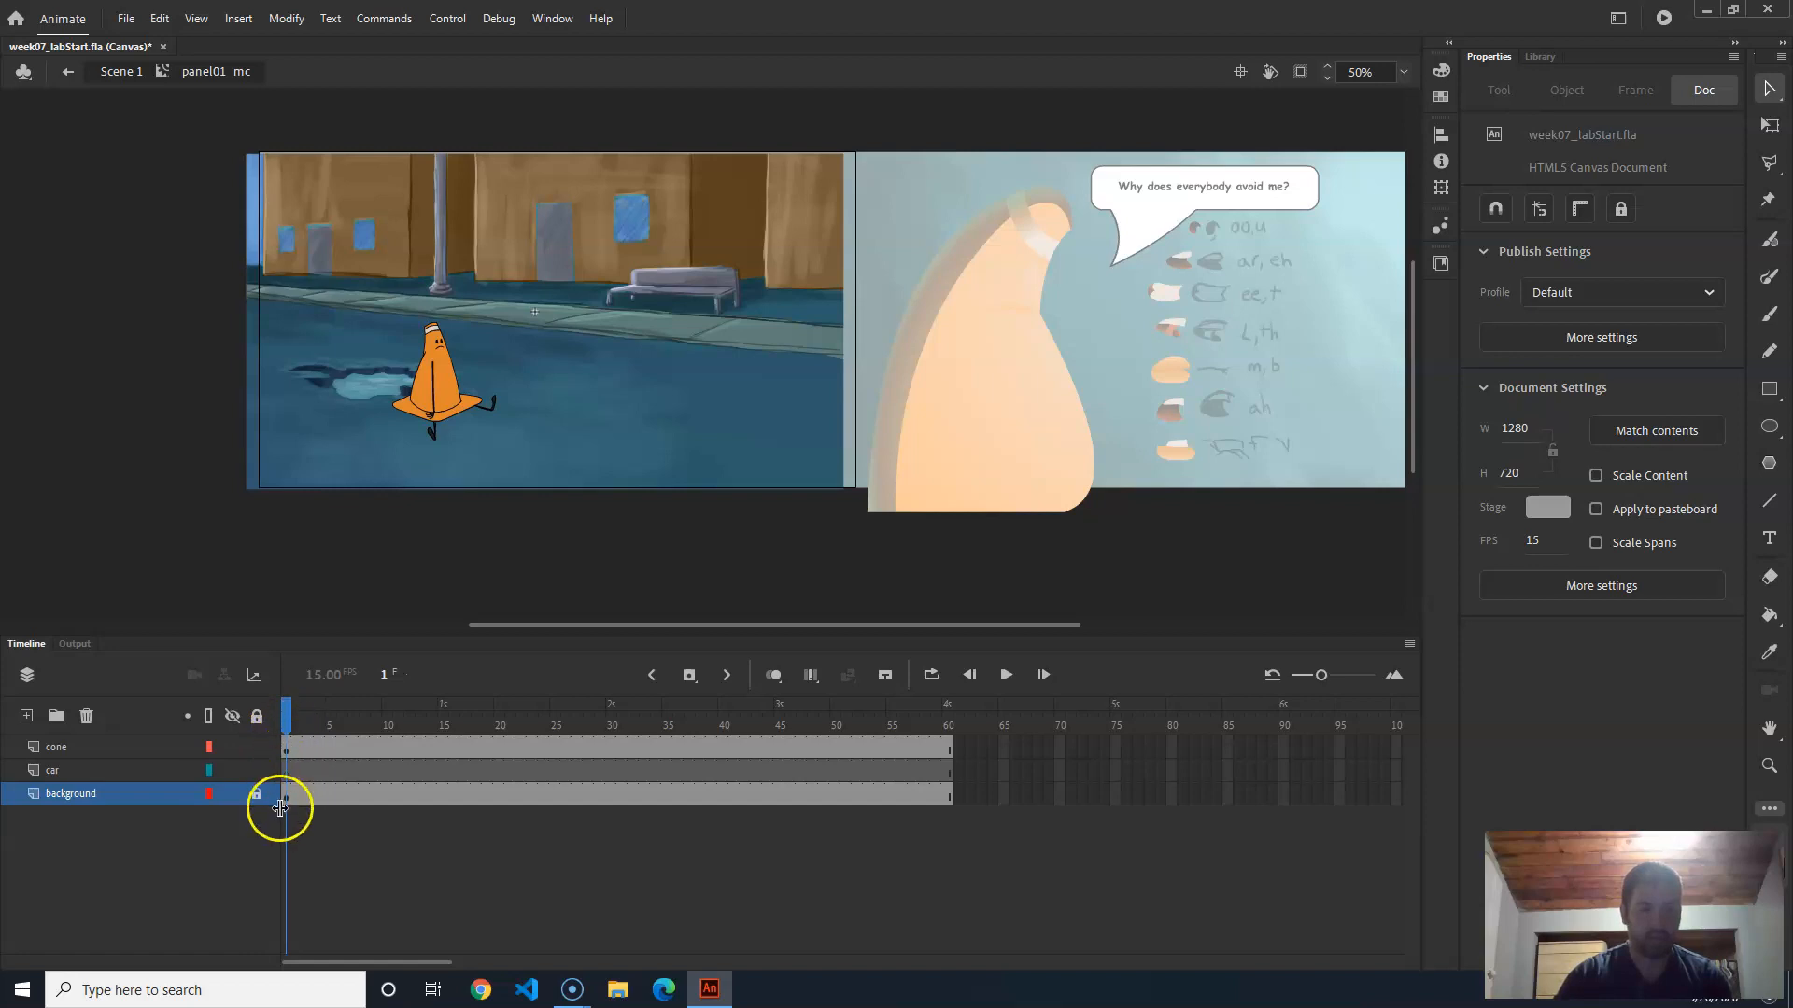
Step: Insert a keyframe at frame 2 of the cone layer in panel01_mc
left_click(299, 725)
mouse_move(298, 724)
left_mouse_down()
mouse_move(857, 723)
mouse_move(286, 726)
left_mouse_up()
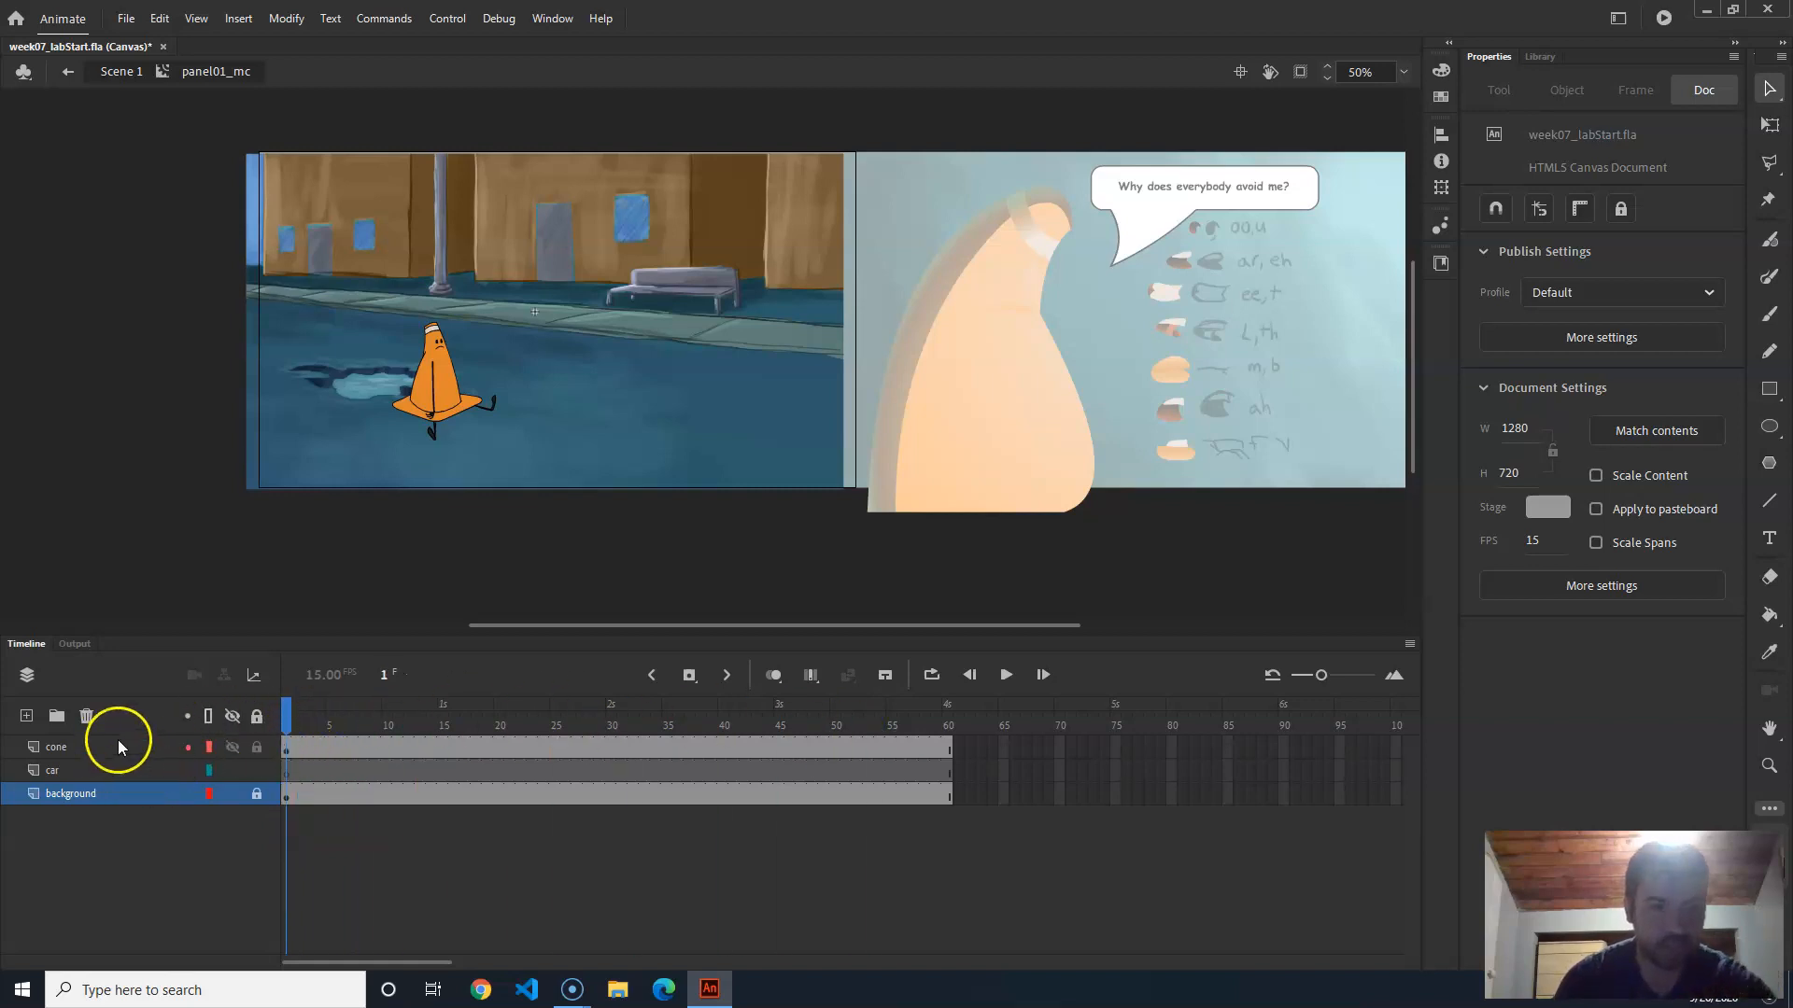
left_click(298, 748)
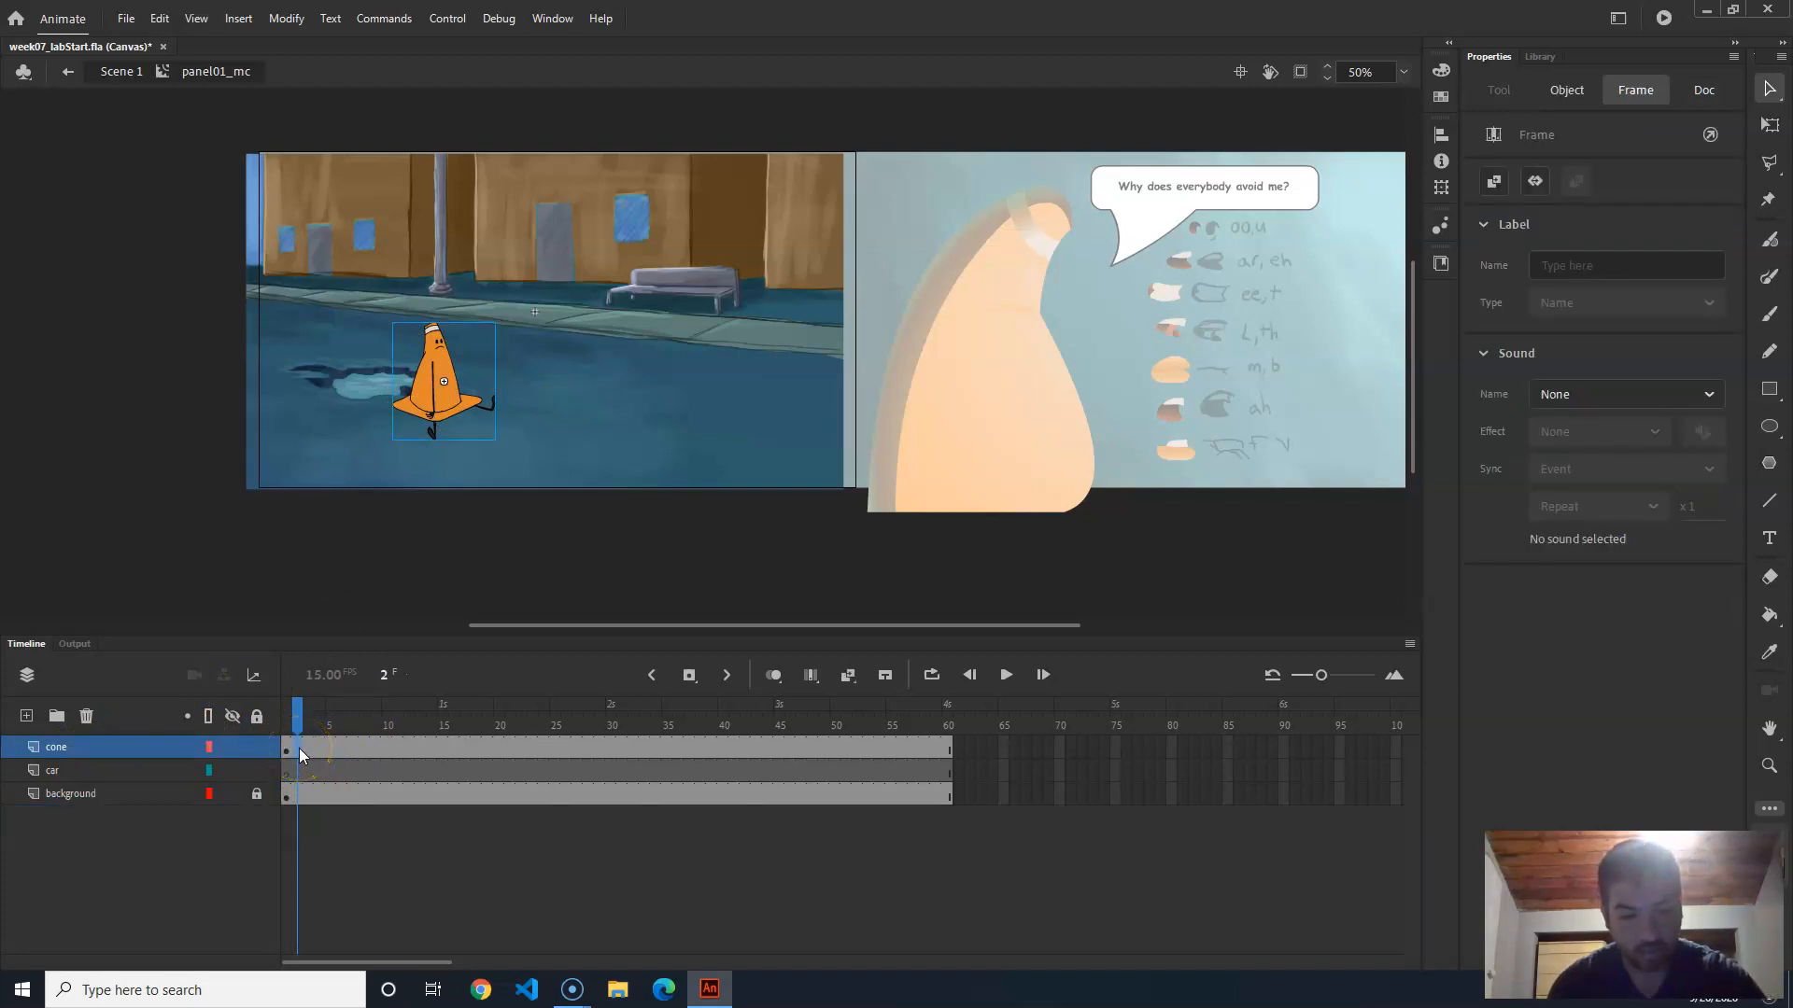
right_click(300, 743)
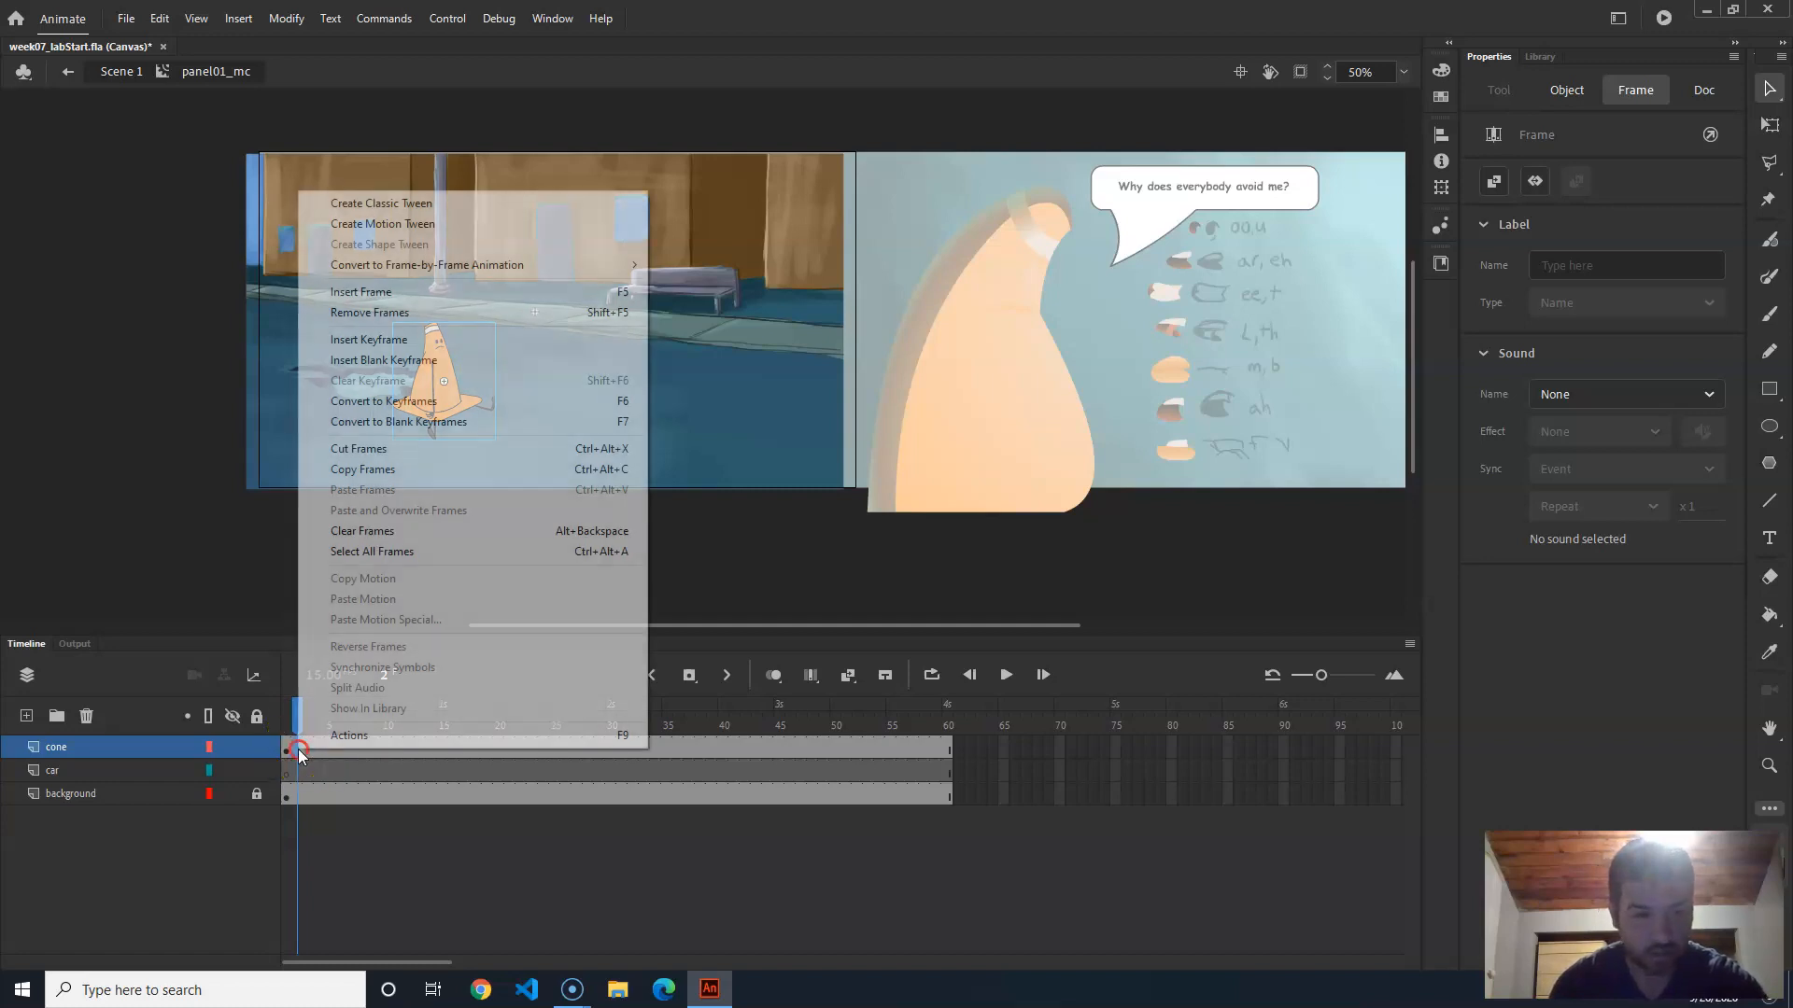
left_click(433, 350)
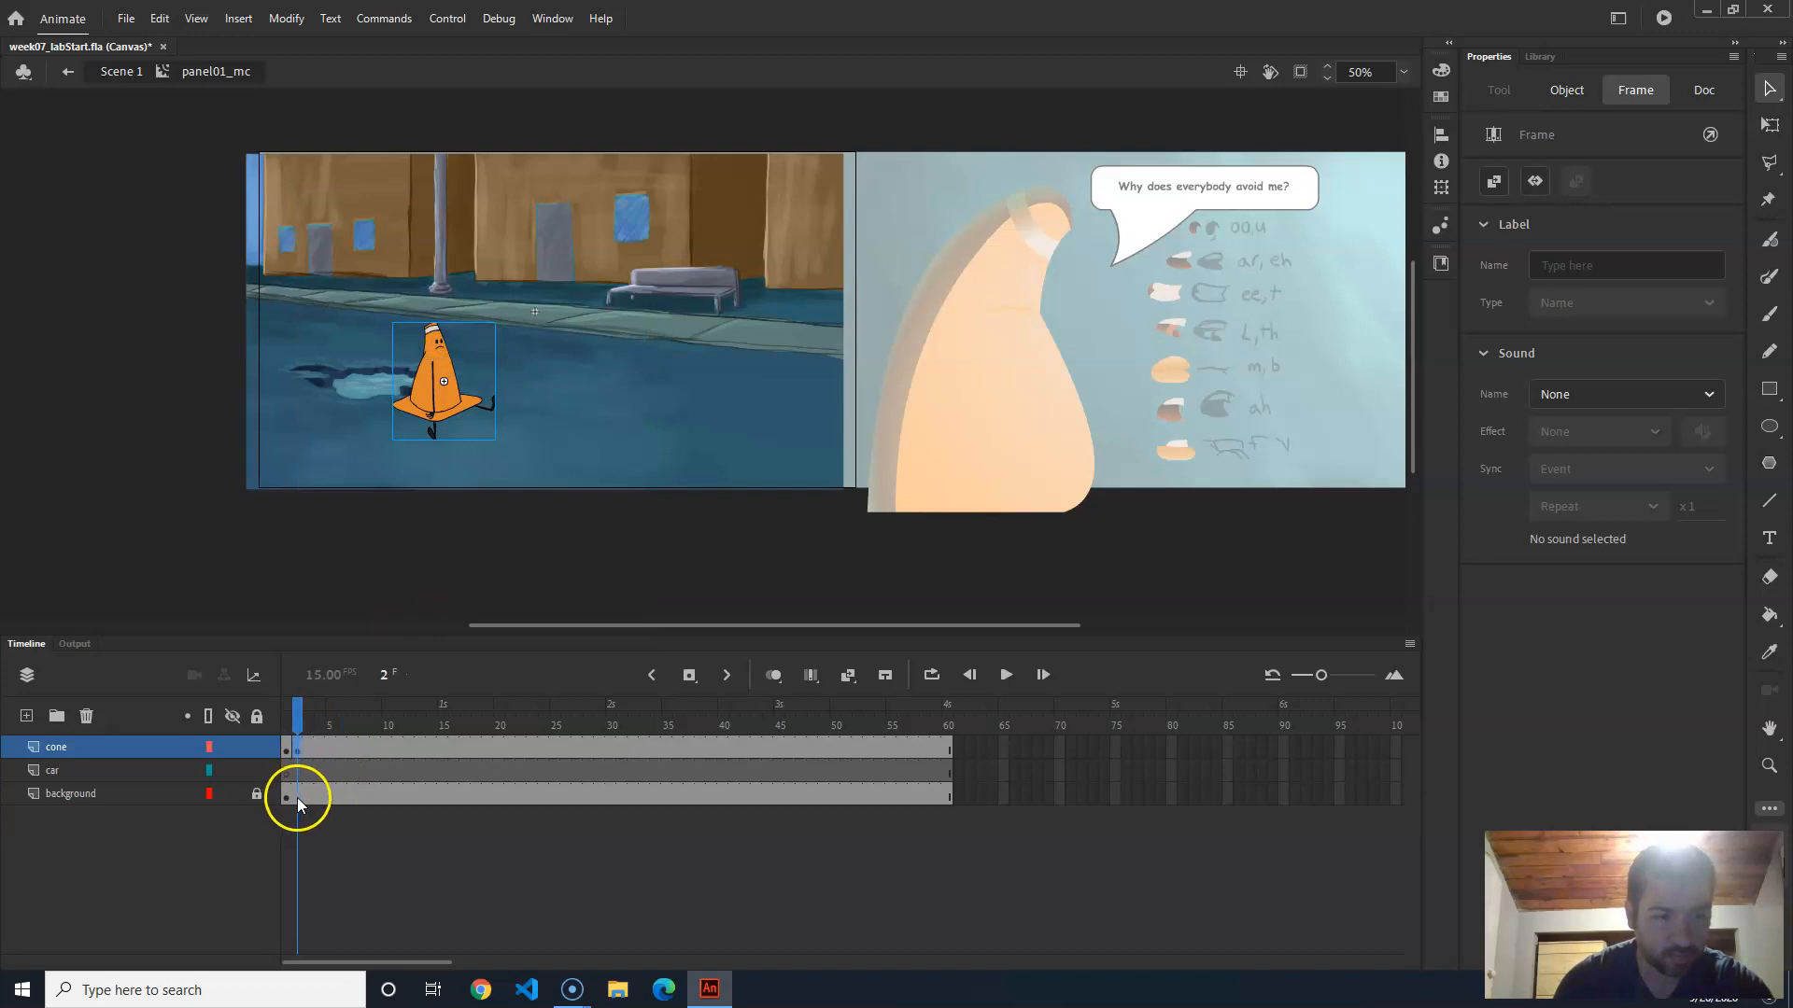
left_click(297, 796)
left_click(294, 785)
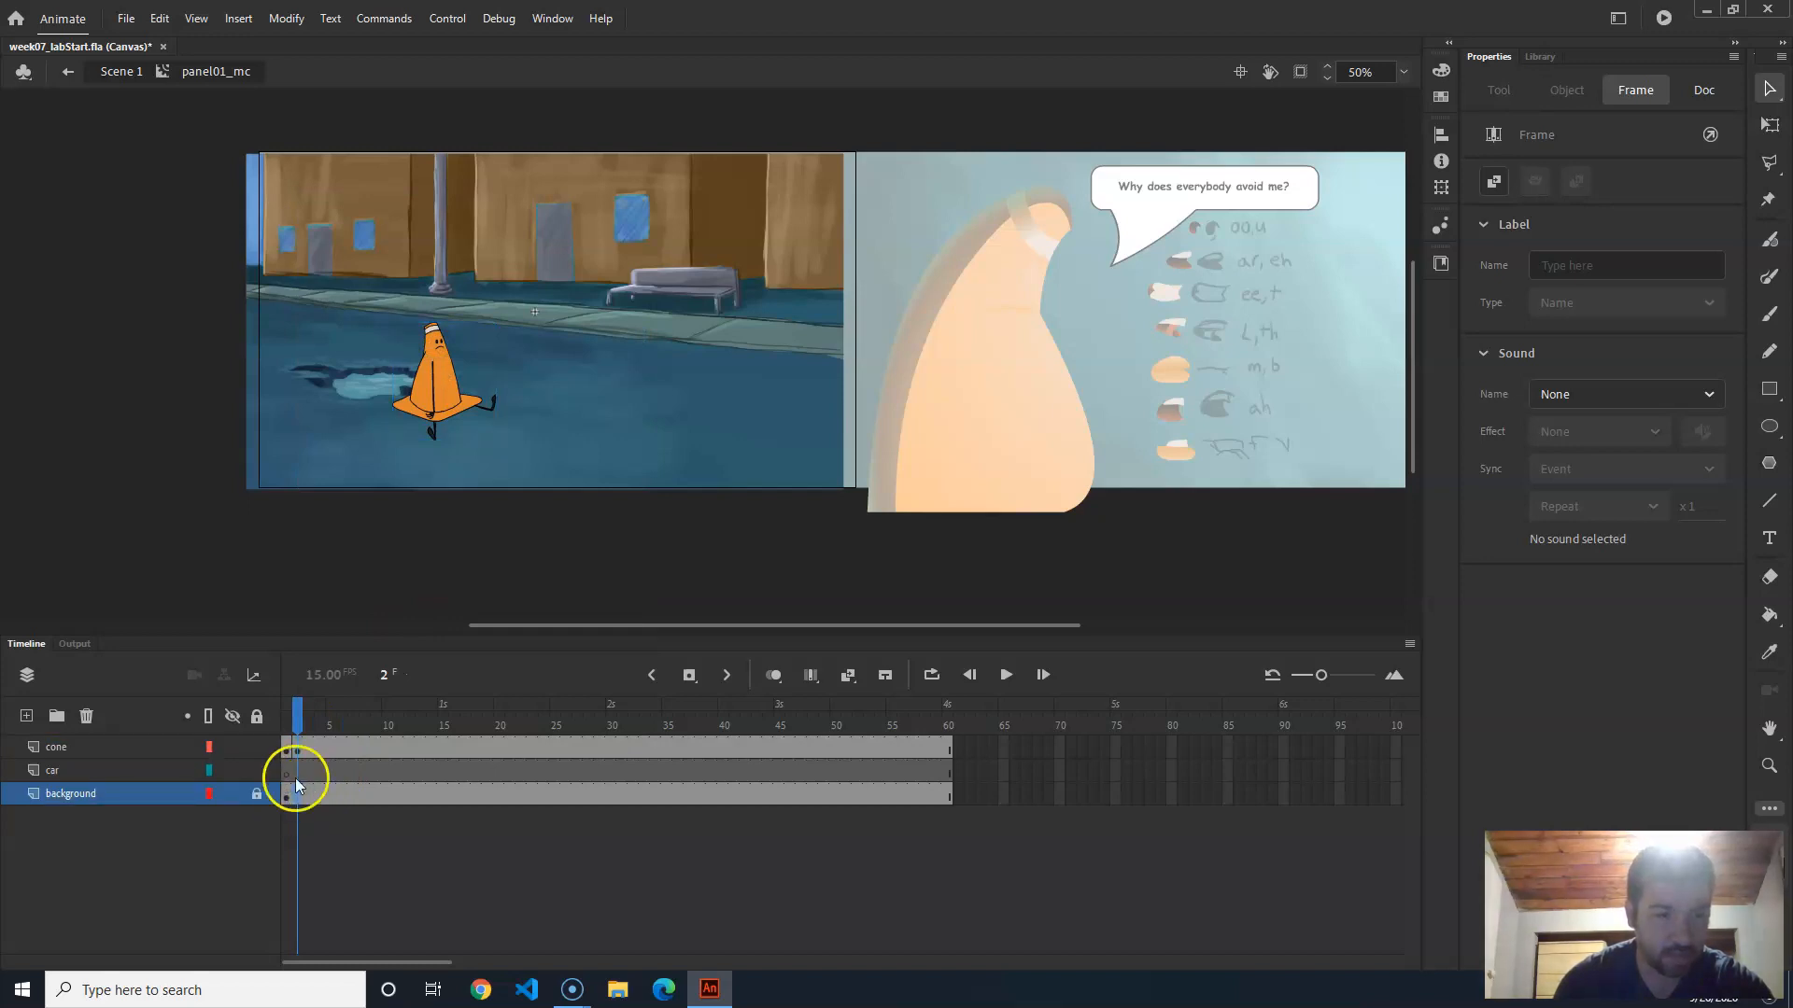
Step: Compare frames 1 and 2, and delete the sitting cone from frame 2 of the cone layer
left_click_drag(462, 714, 284, 715)
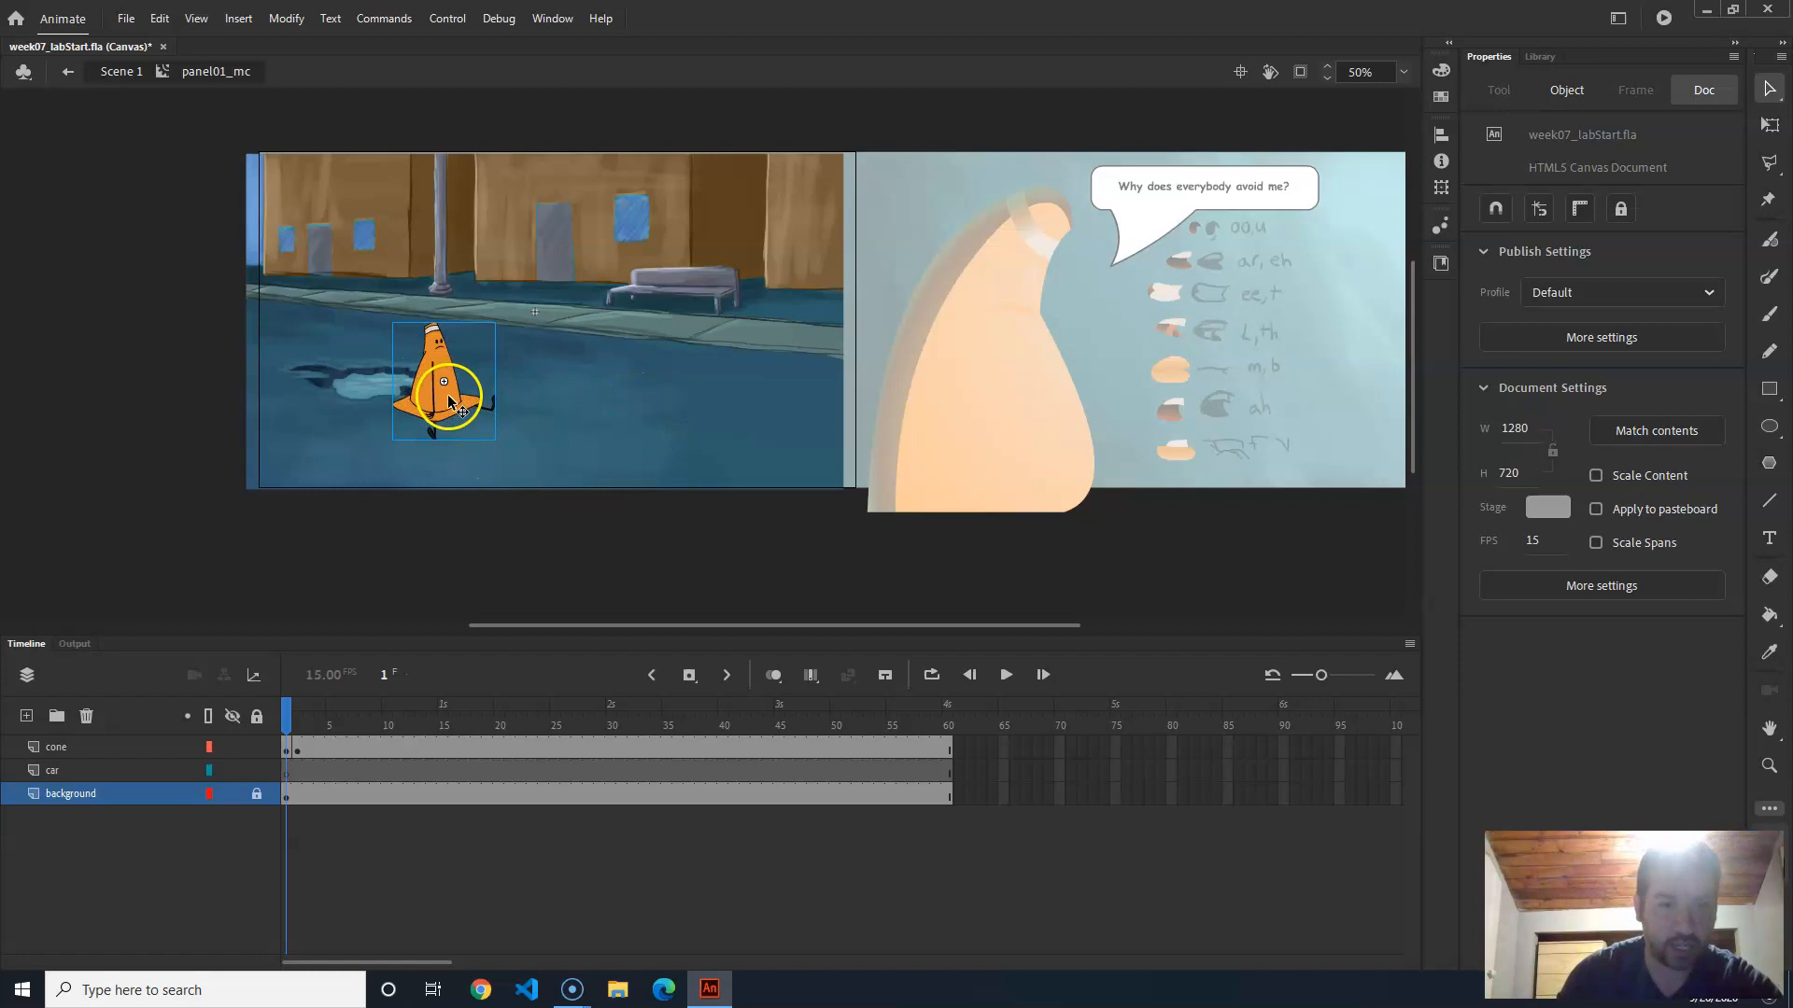
left_click(297, 716)
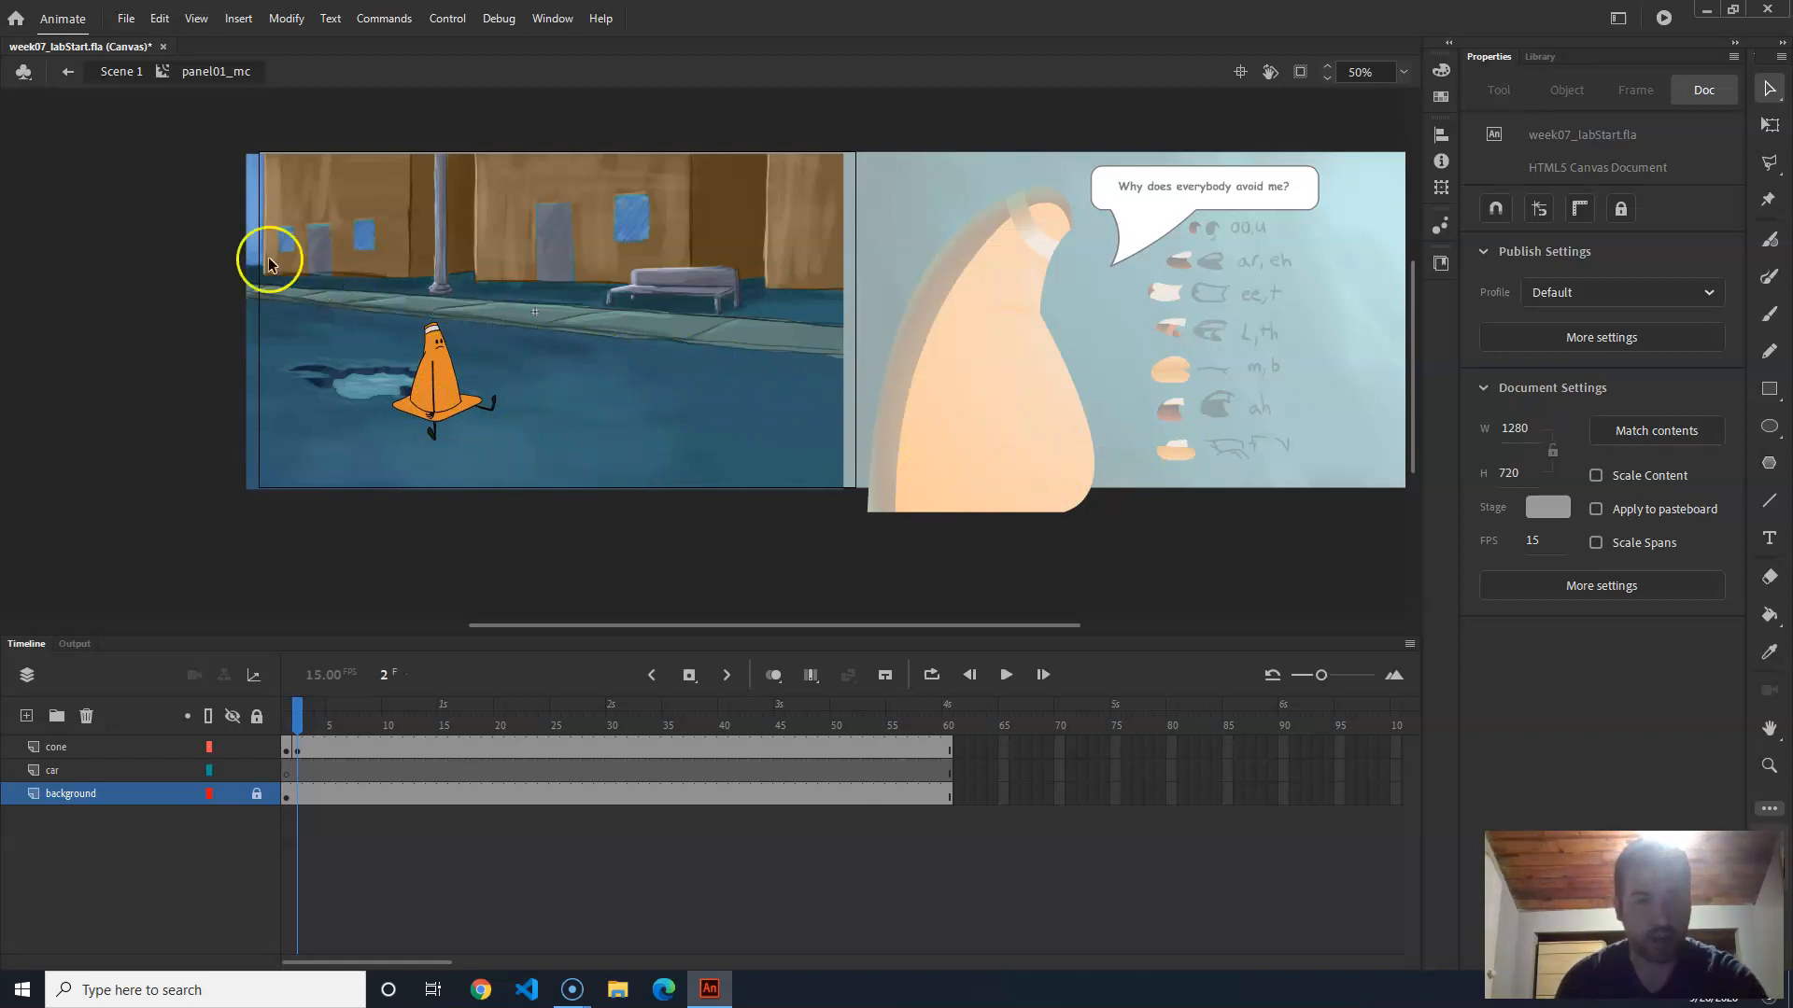
left_click_drag(308, 743, 297, 707)
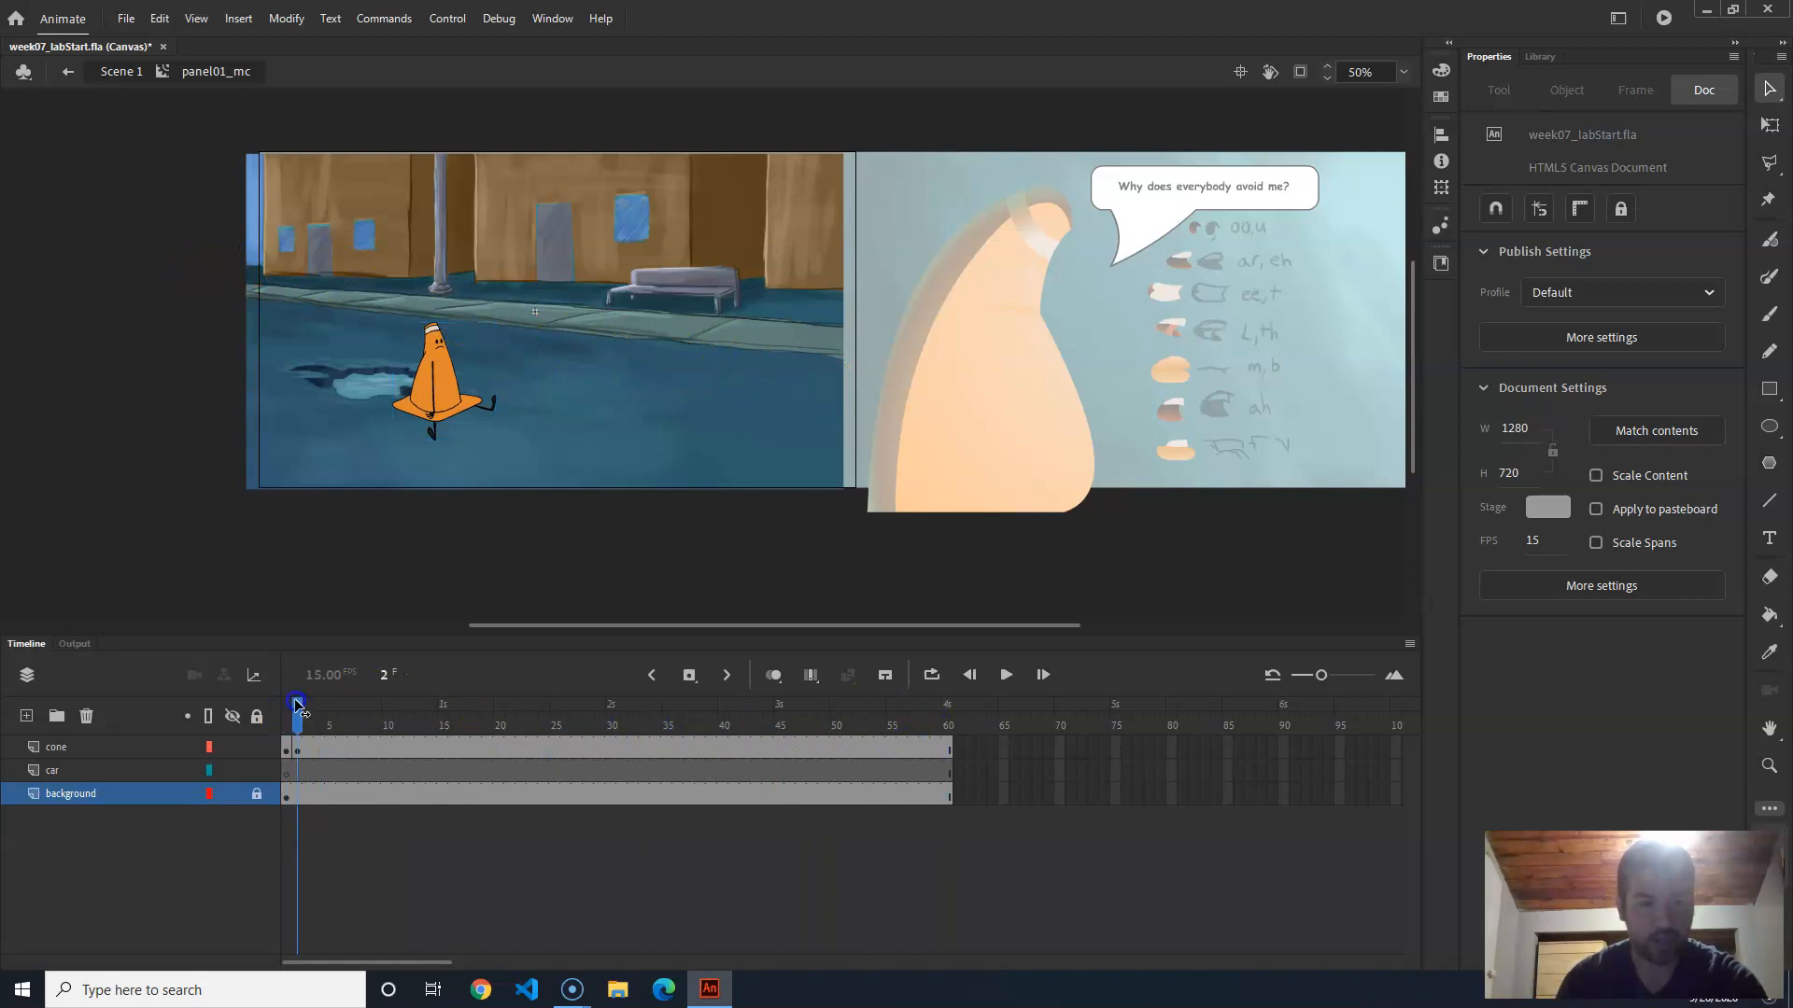
left_click(288, 726)
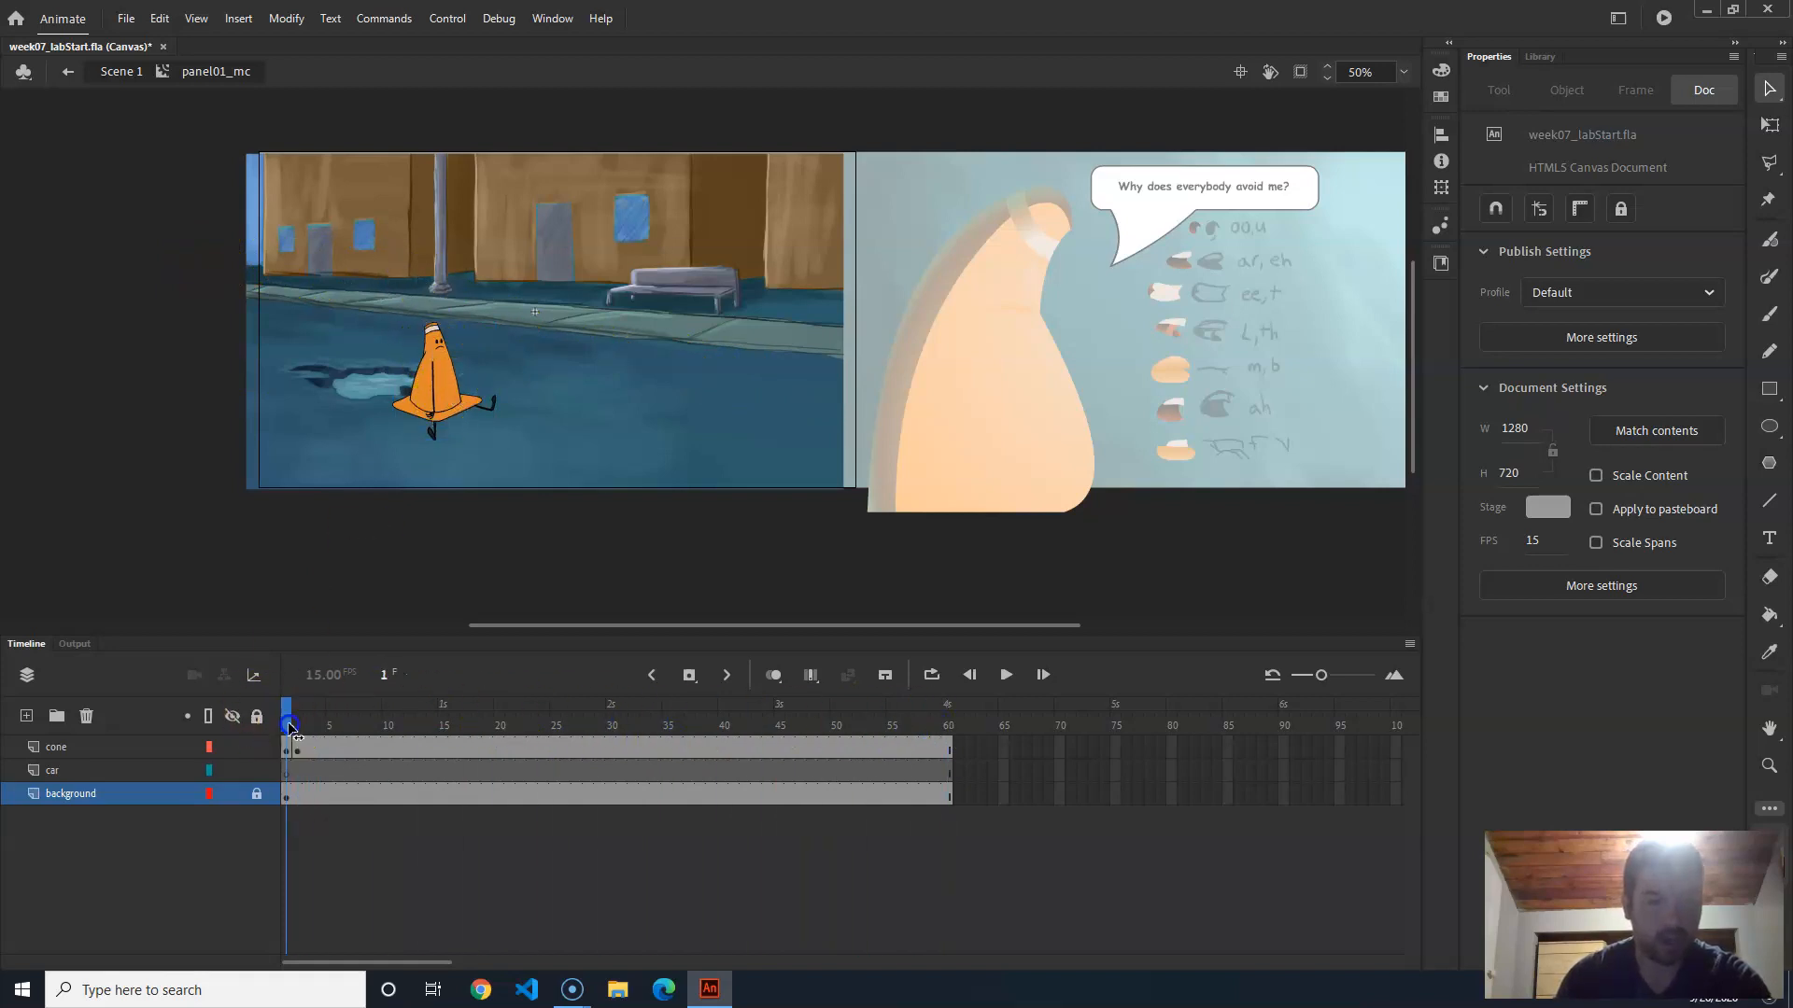
left_click(297, 725)
left_click(435, 407)
left_click(452, 441)
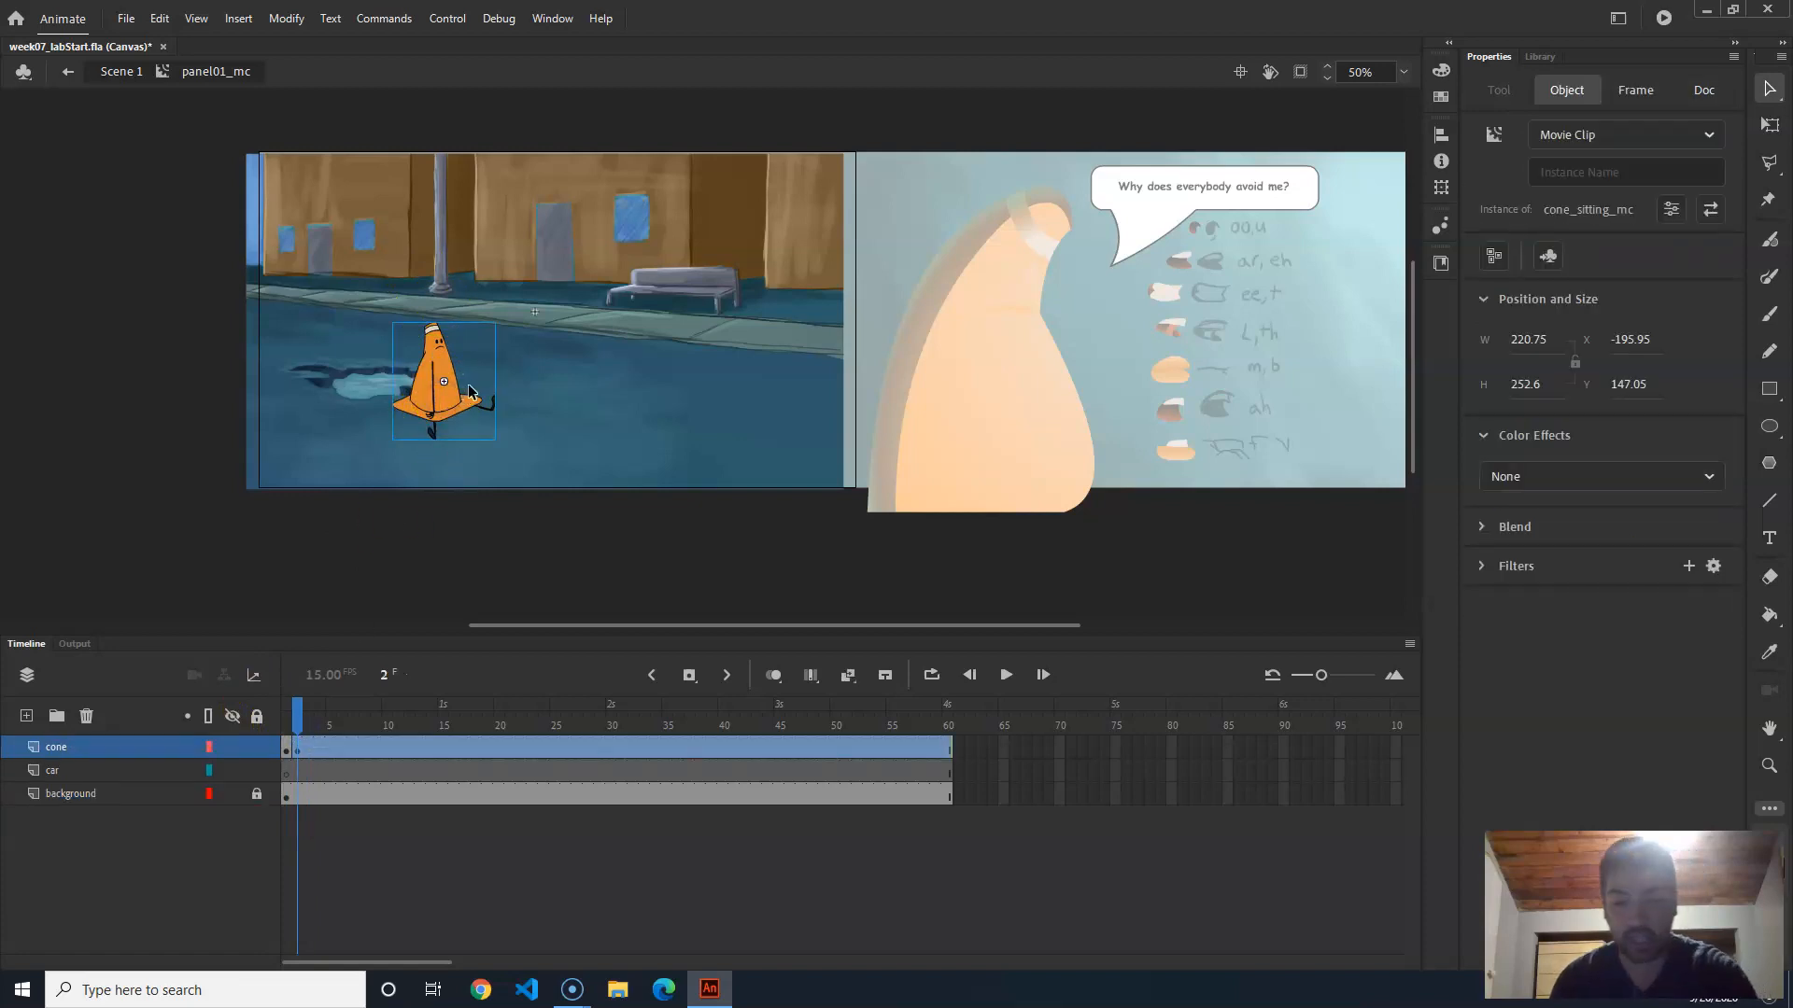
left_click(449, 532)
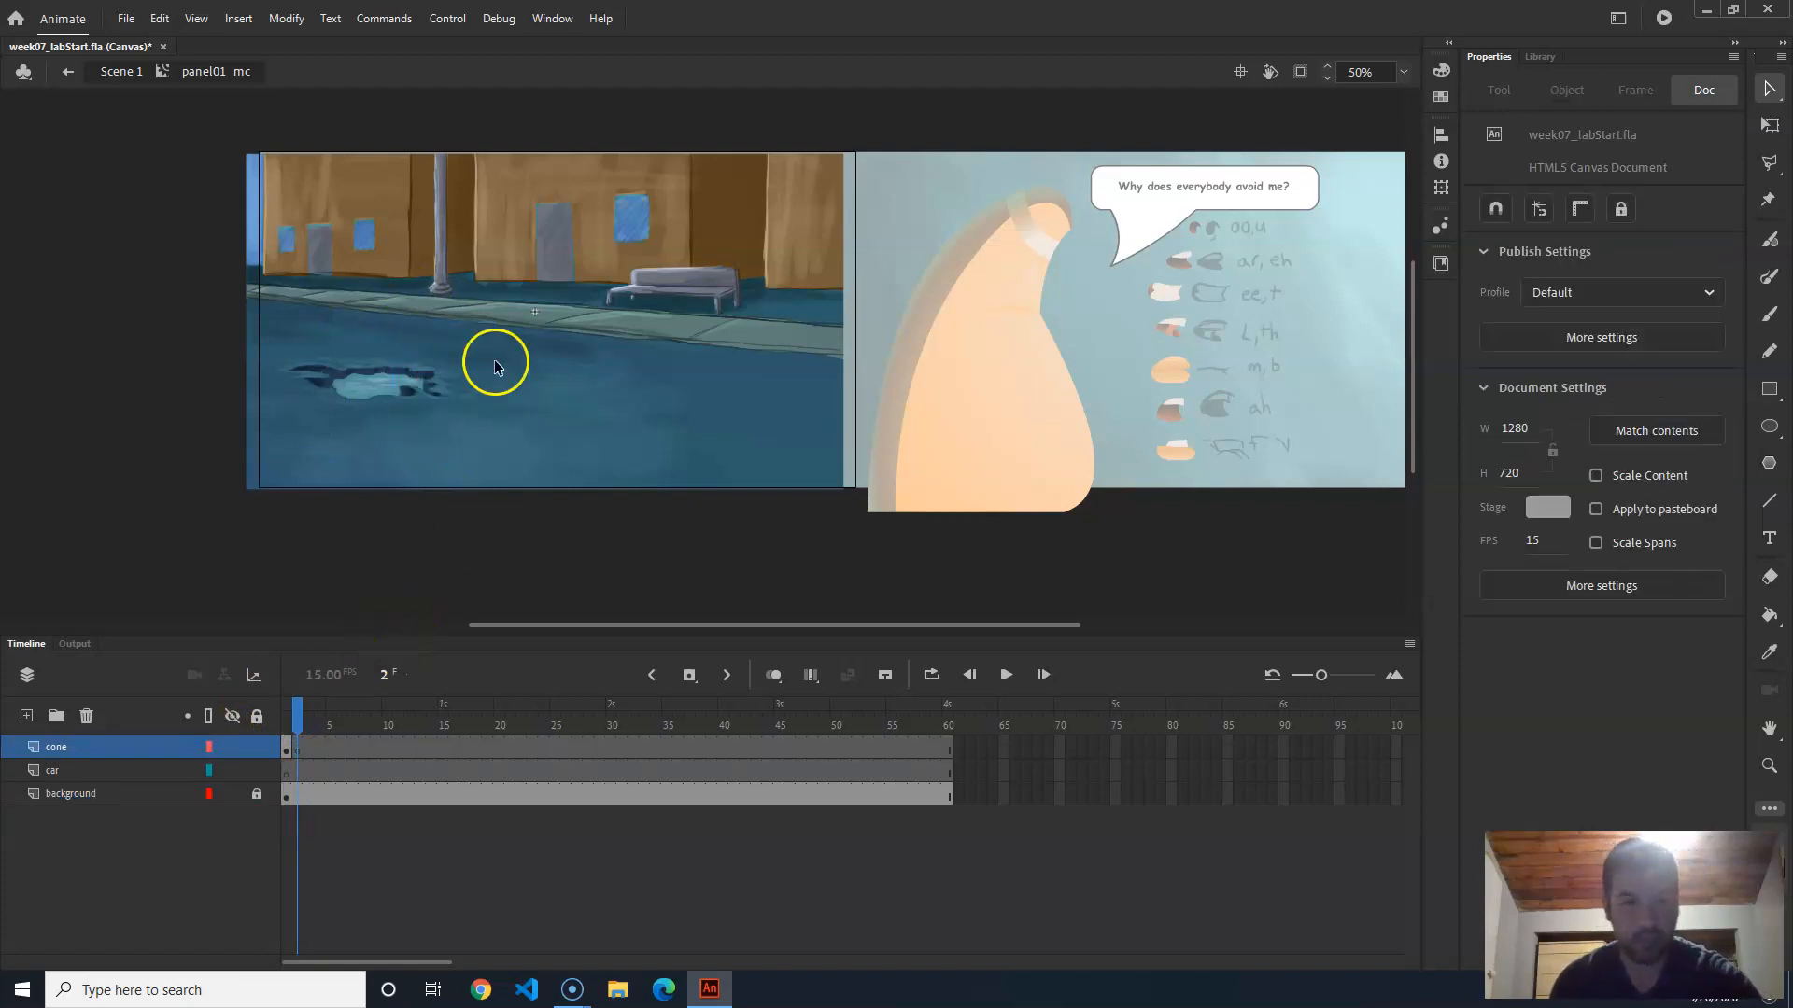
Step: Place cone_sitPout_mc from the library's panel01 folder at frame 2 of the cone layer, on the road near the puddle
left_click(1538, 56)
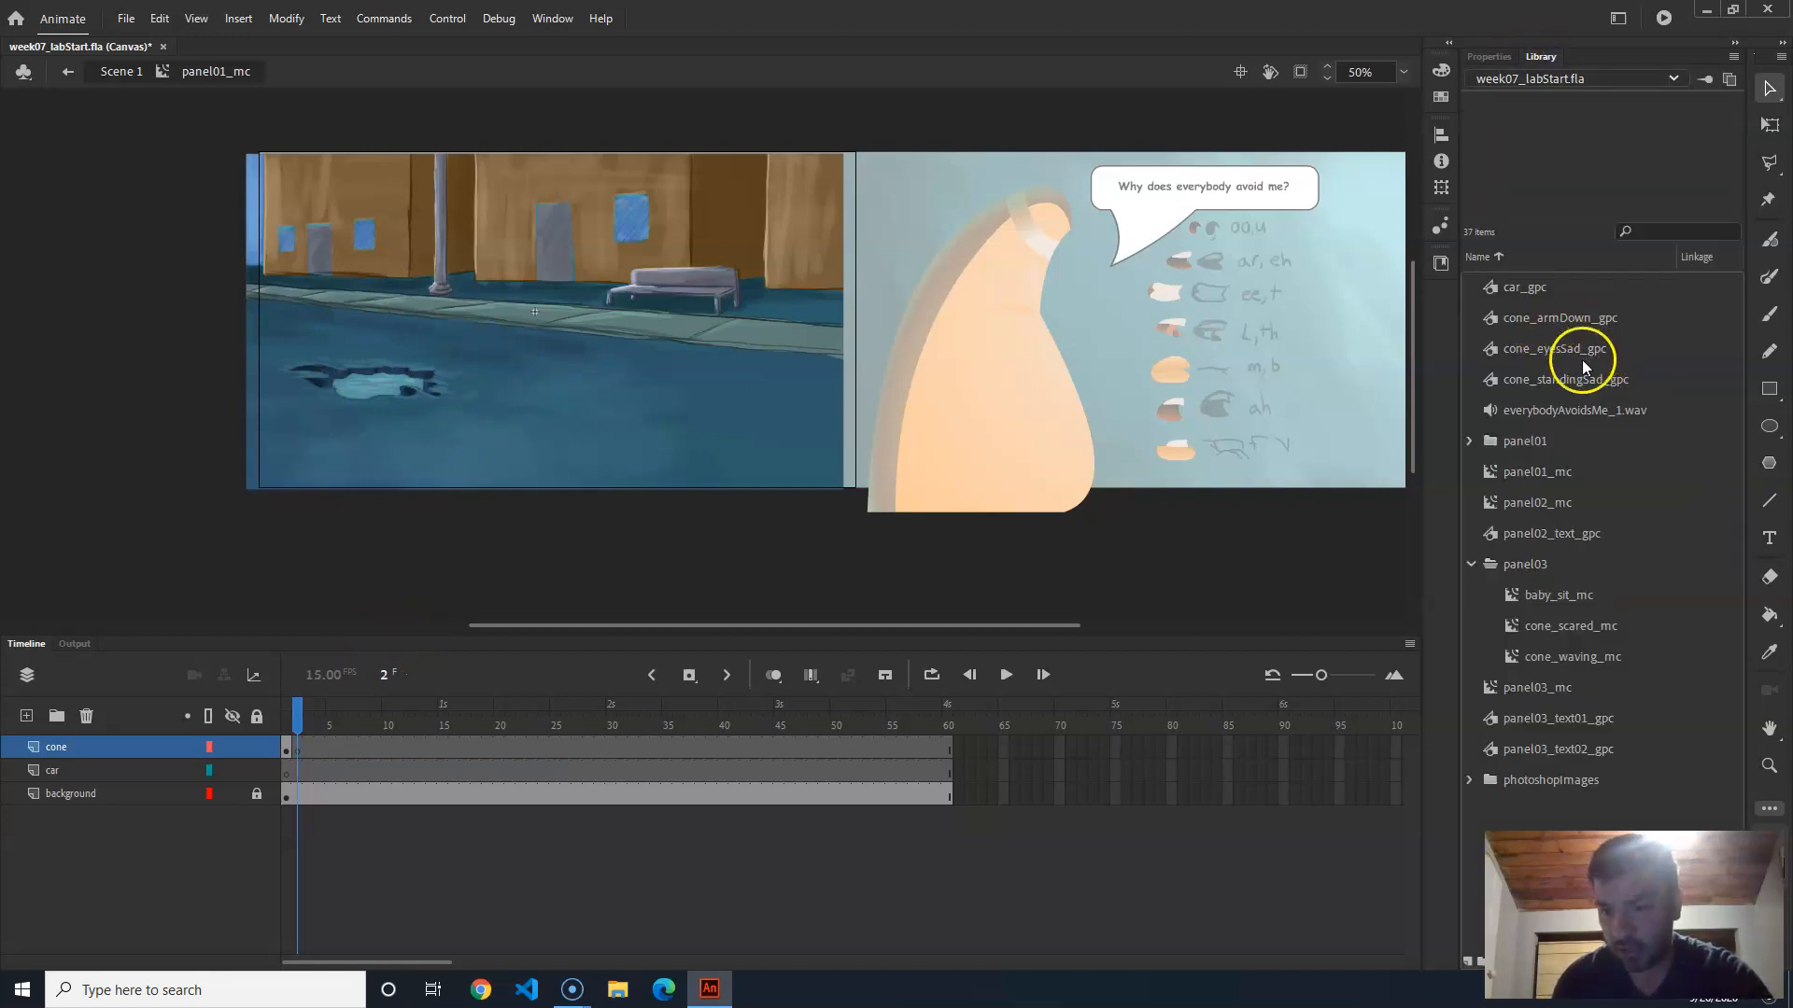
left_click(1470, 442)
left_click(1578, 473)
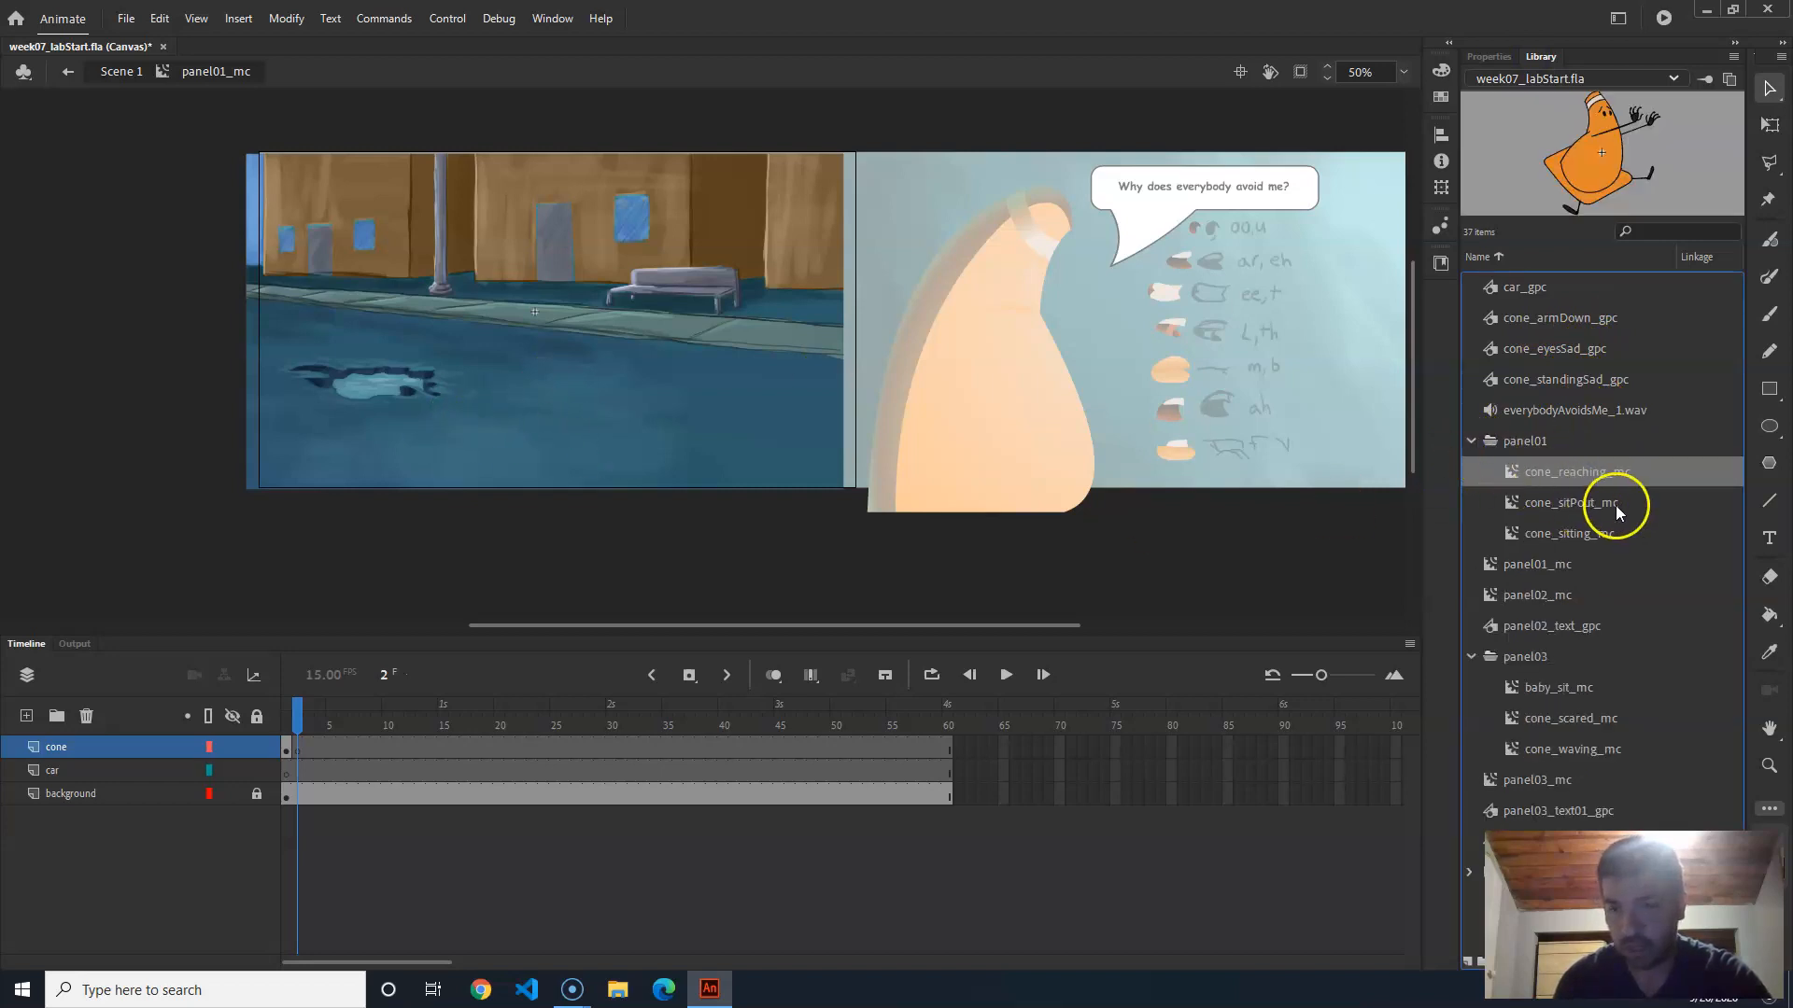
left_click(1592, 508)
left_click(1614, 503)
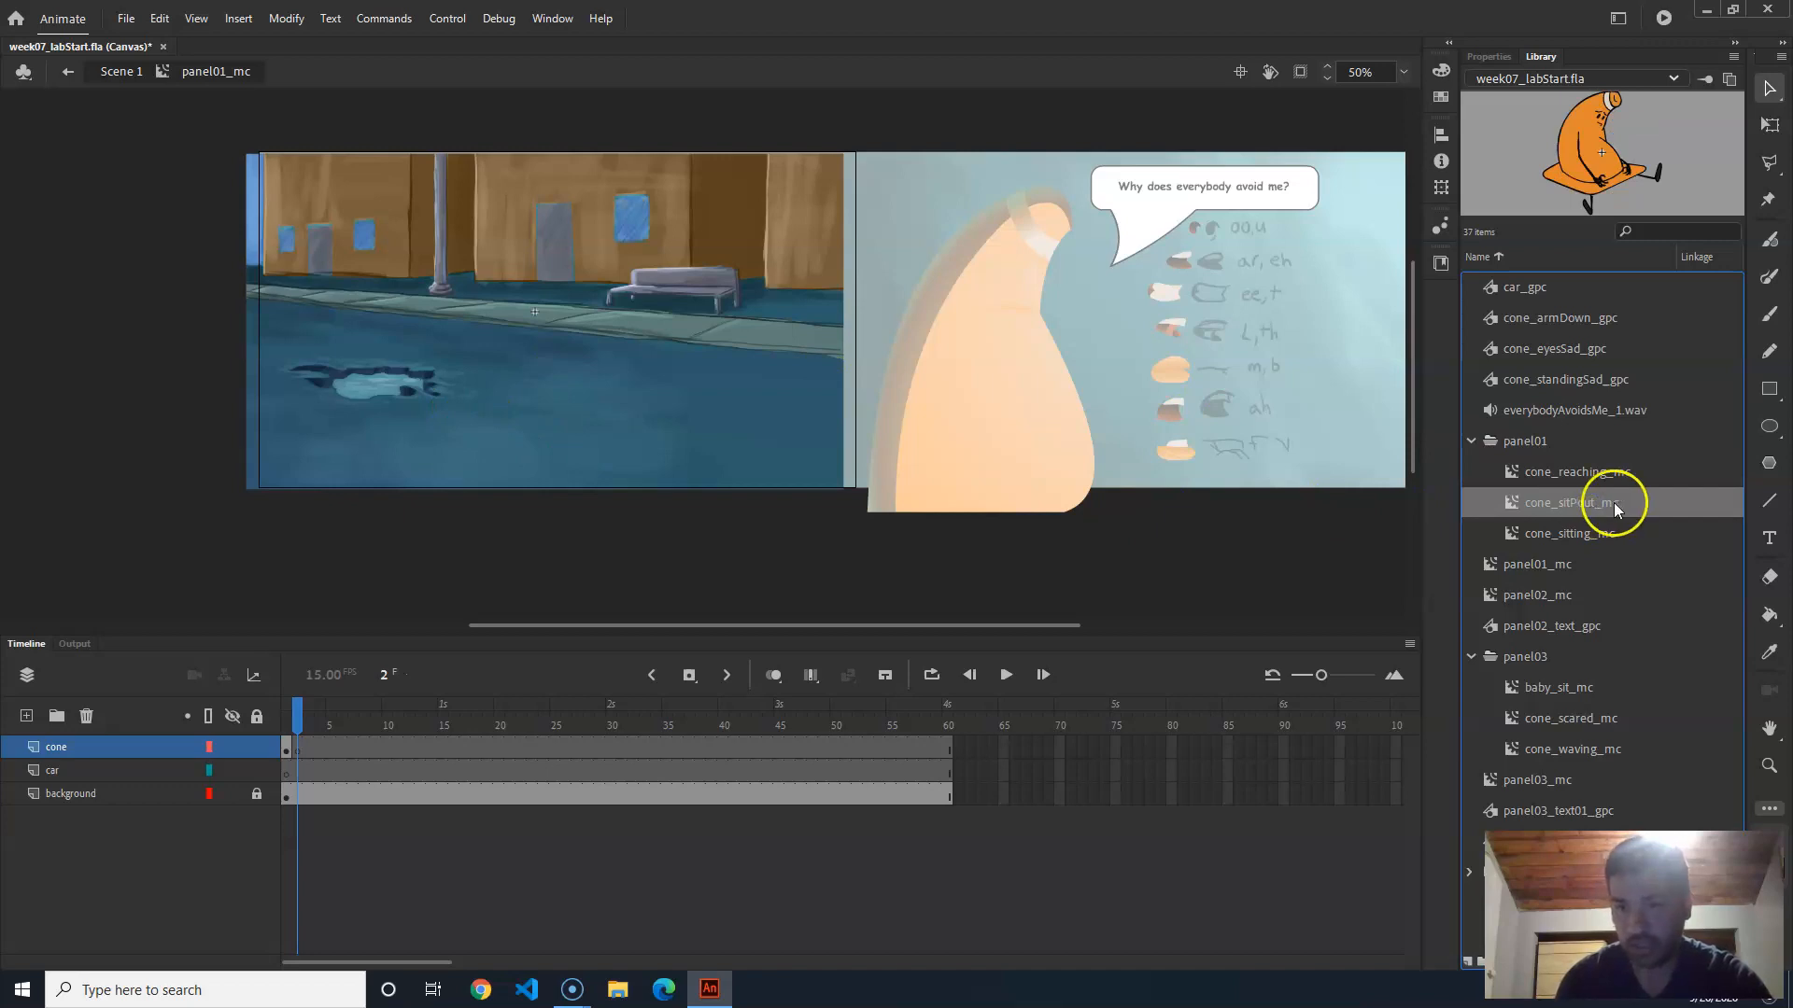
left_click_drag(1606, 504, 666, 418)
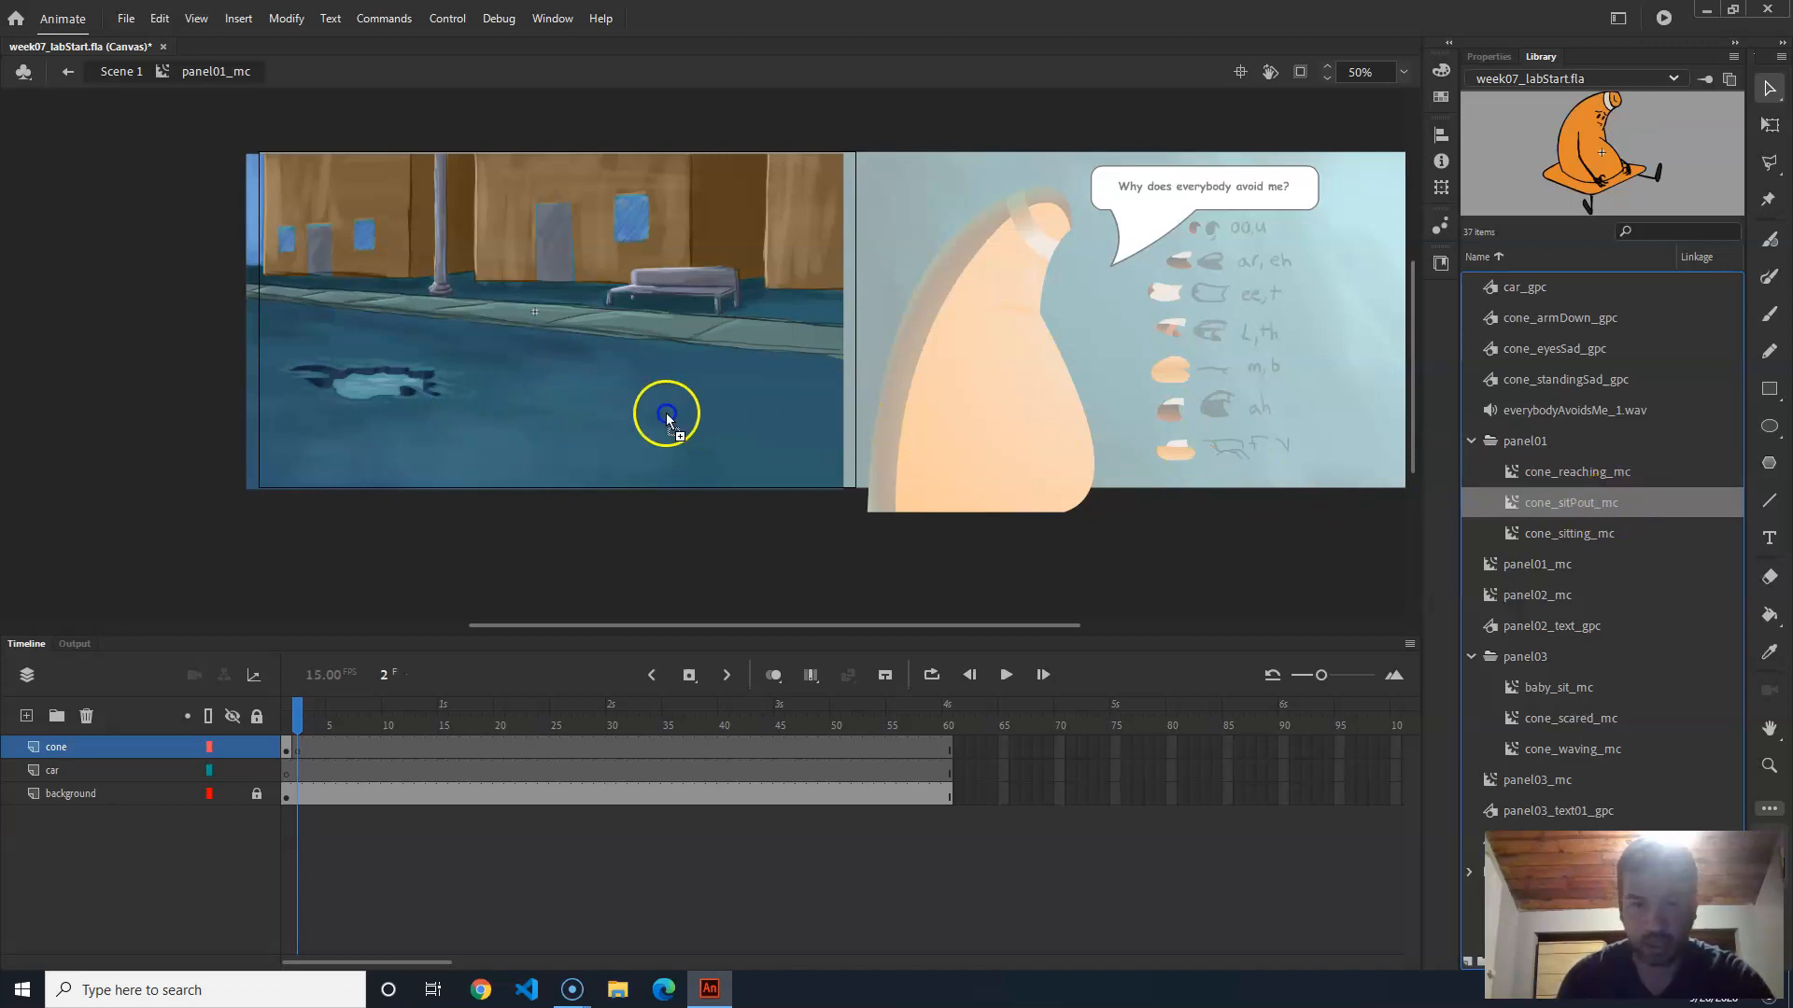
left_click_drag(466, 399, 469, 401)
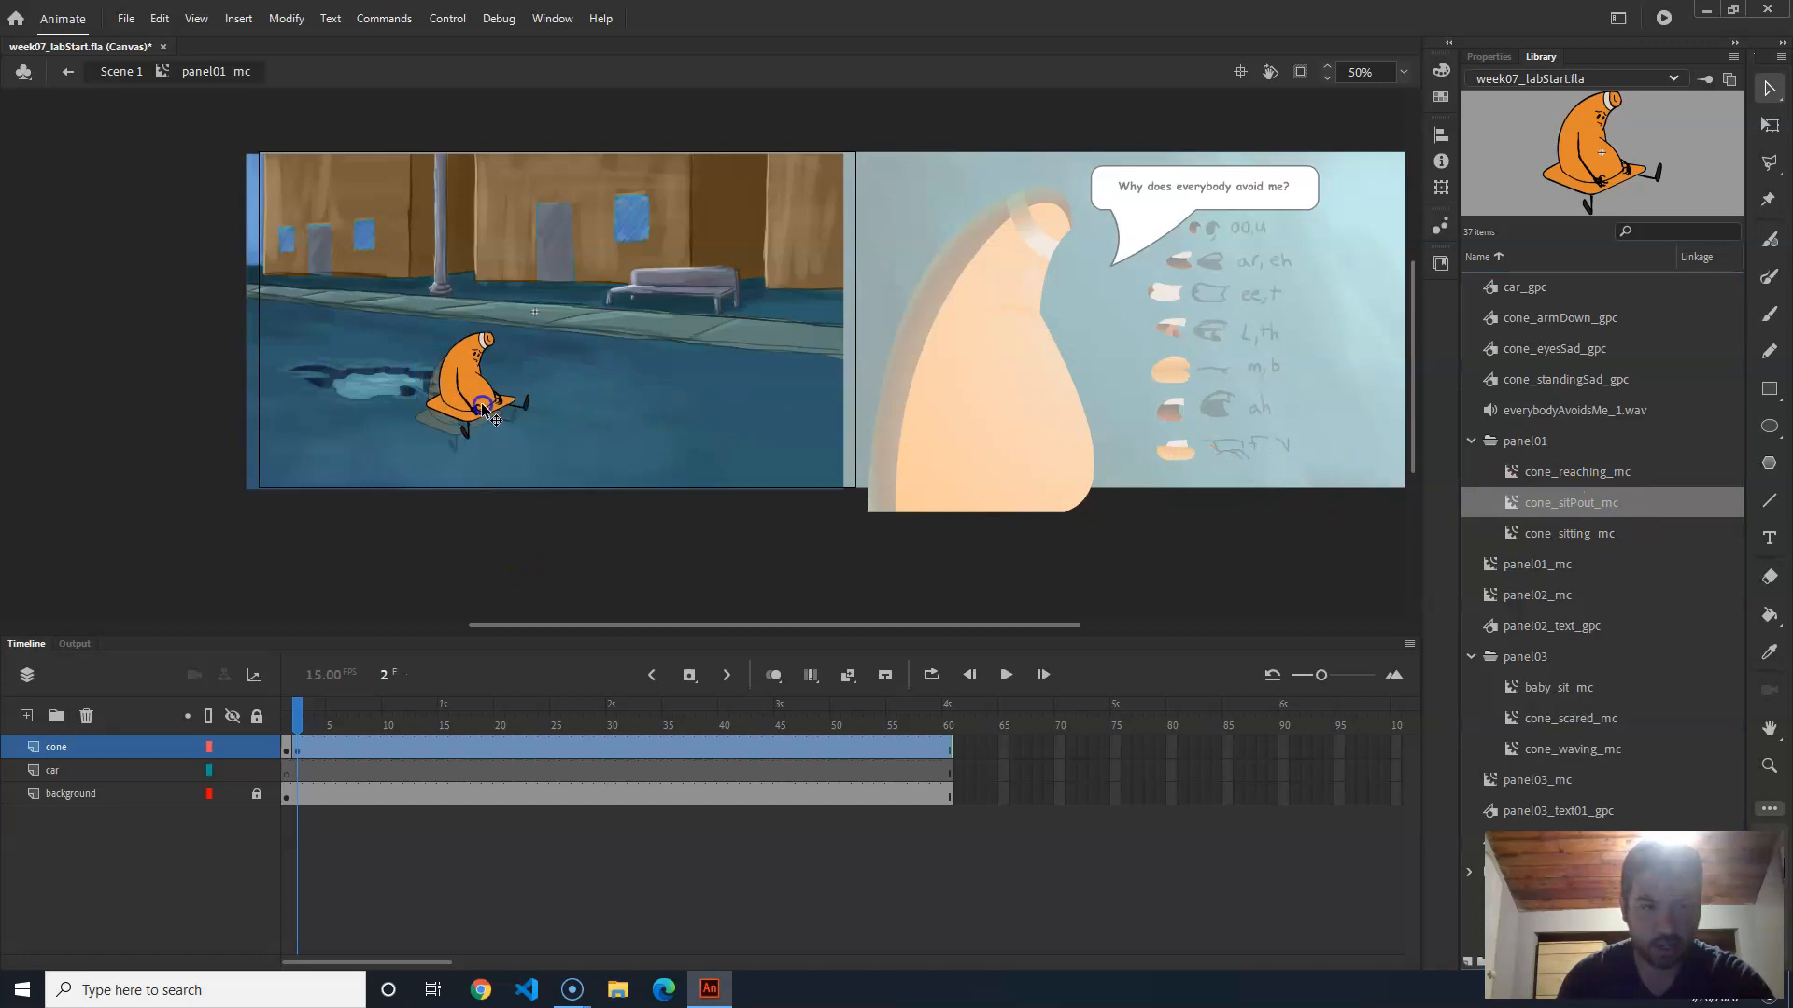
Step: Align the pouting cone in frame 2 with the sitting cone of frame 1, using onion skinning as a guide
left_click(452, 652)
left_click(292, 725)
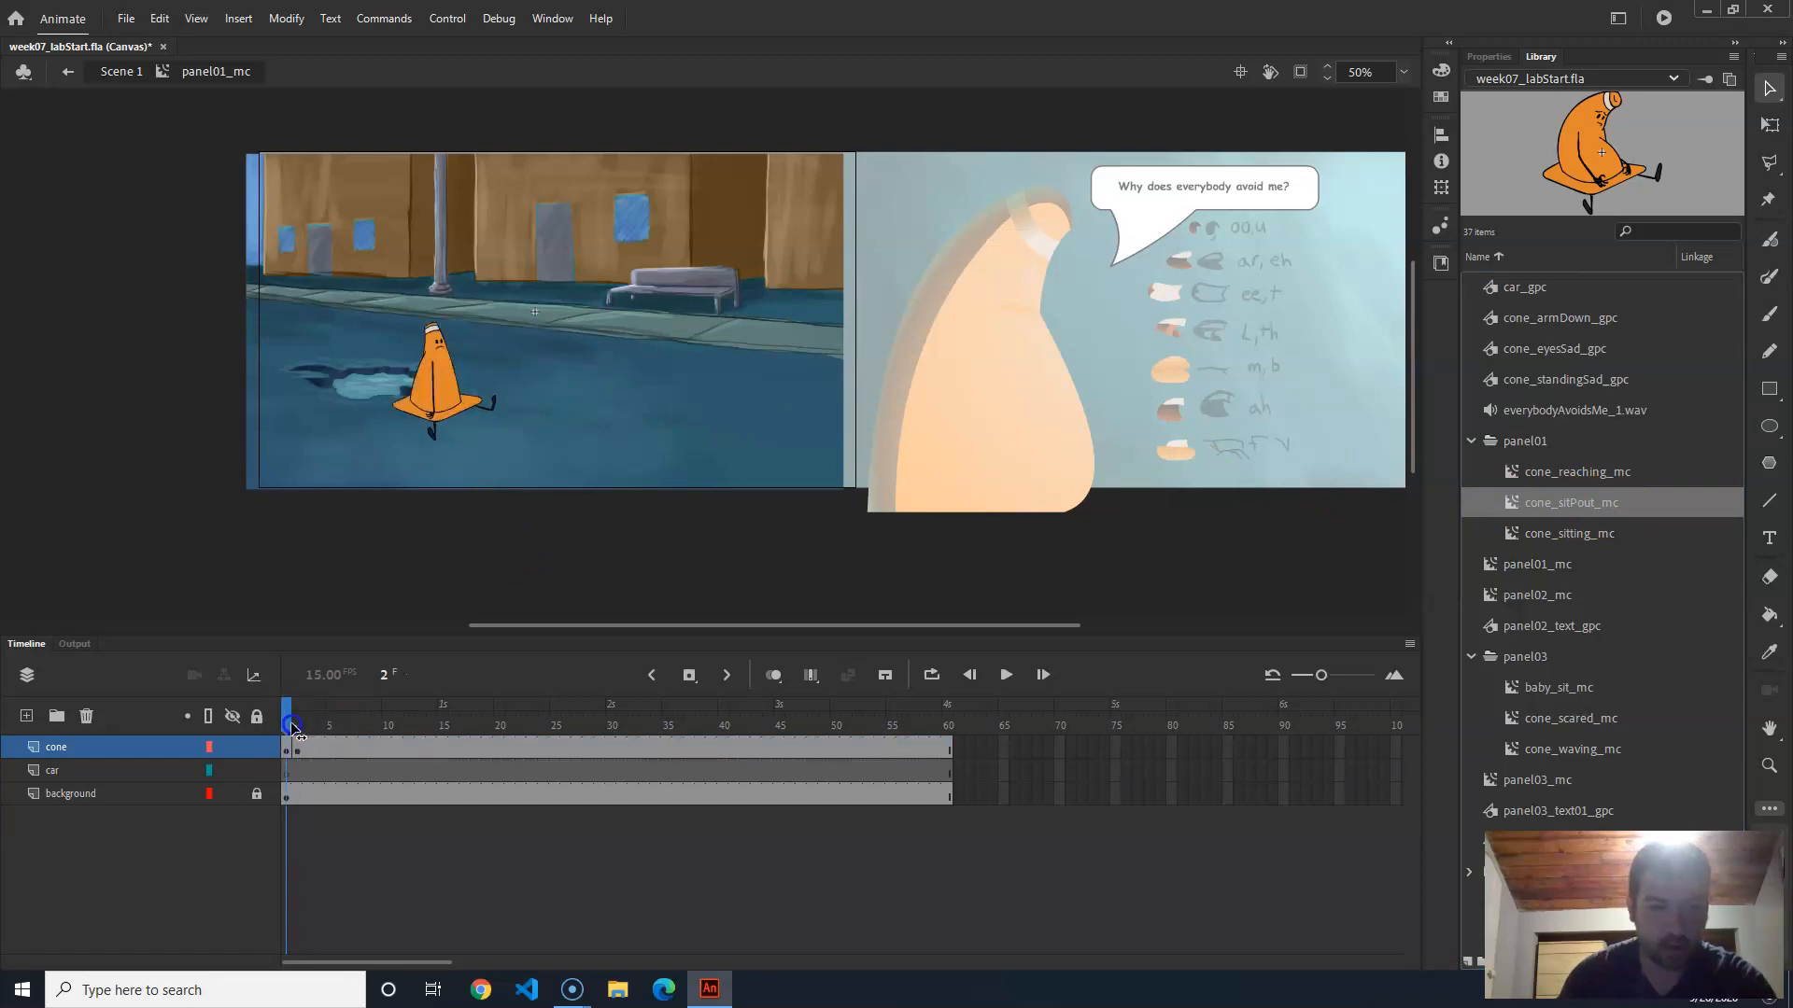
left_click_drag(292, 731, 303, 738)
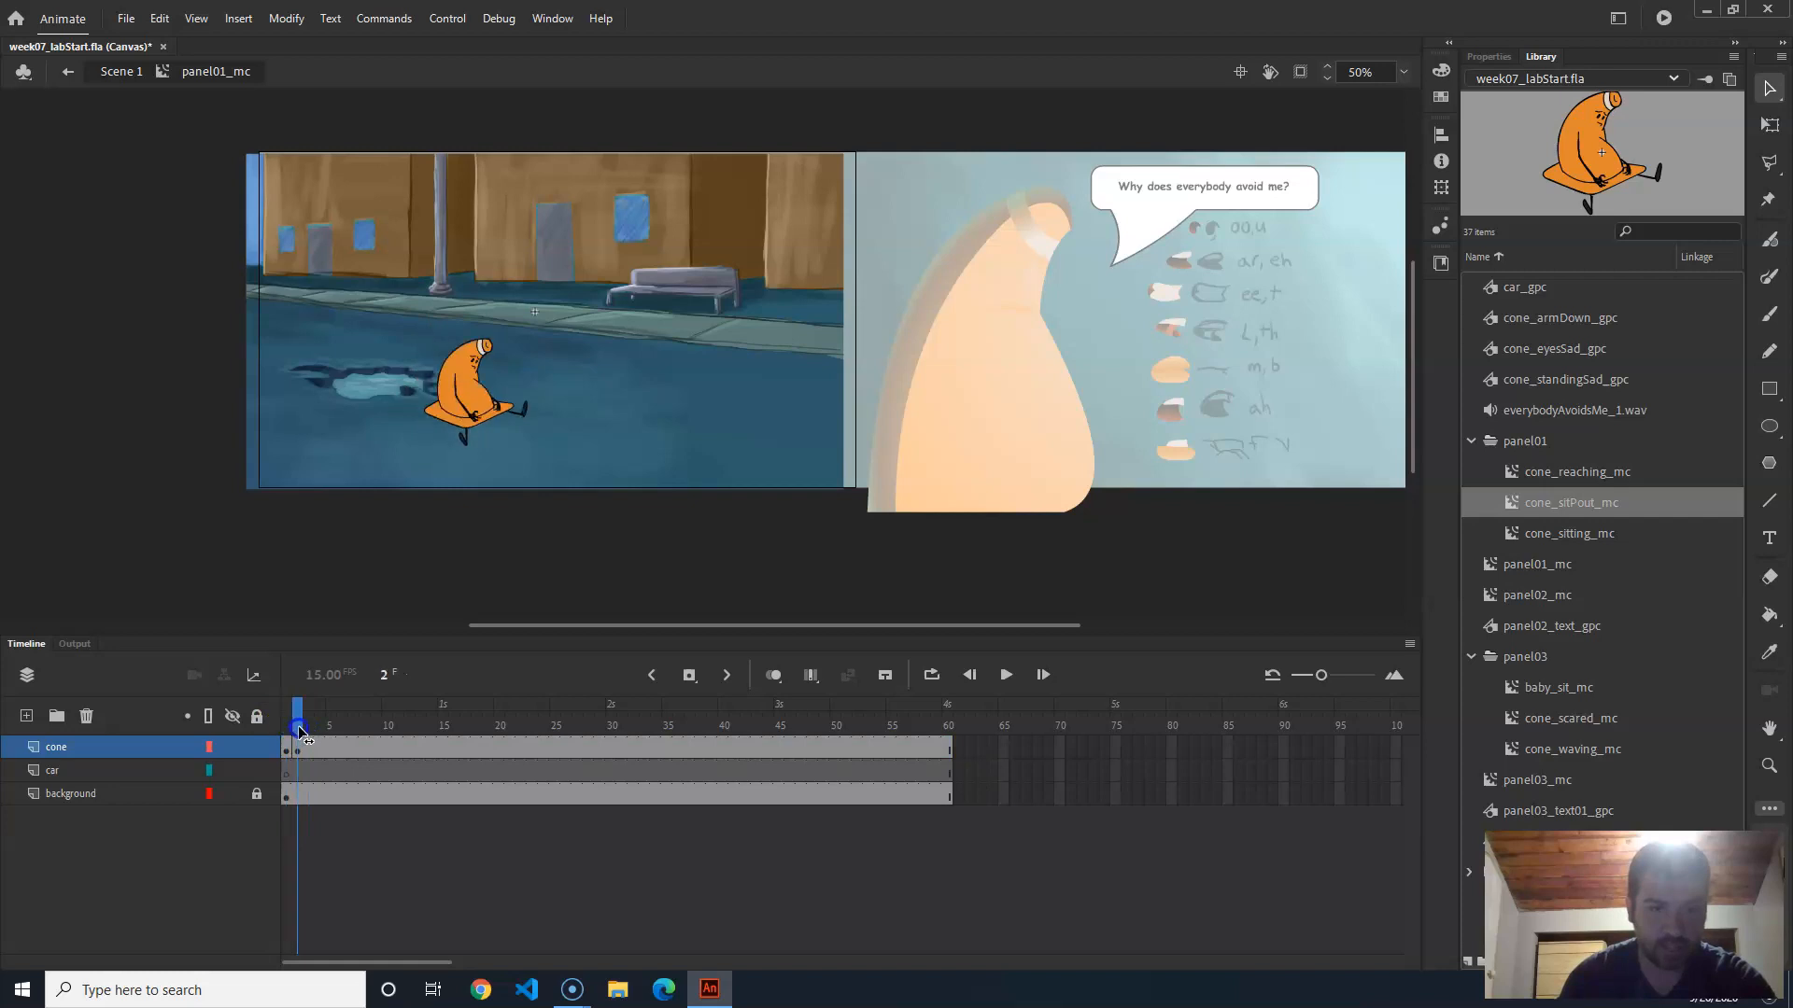
left_click(777, 677)
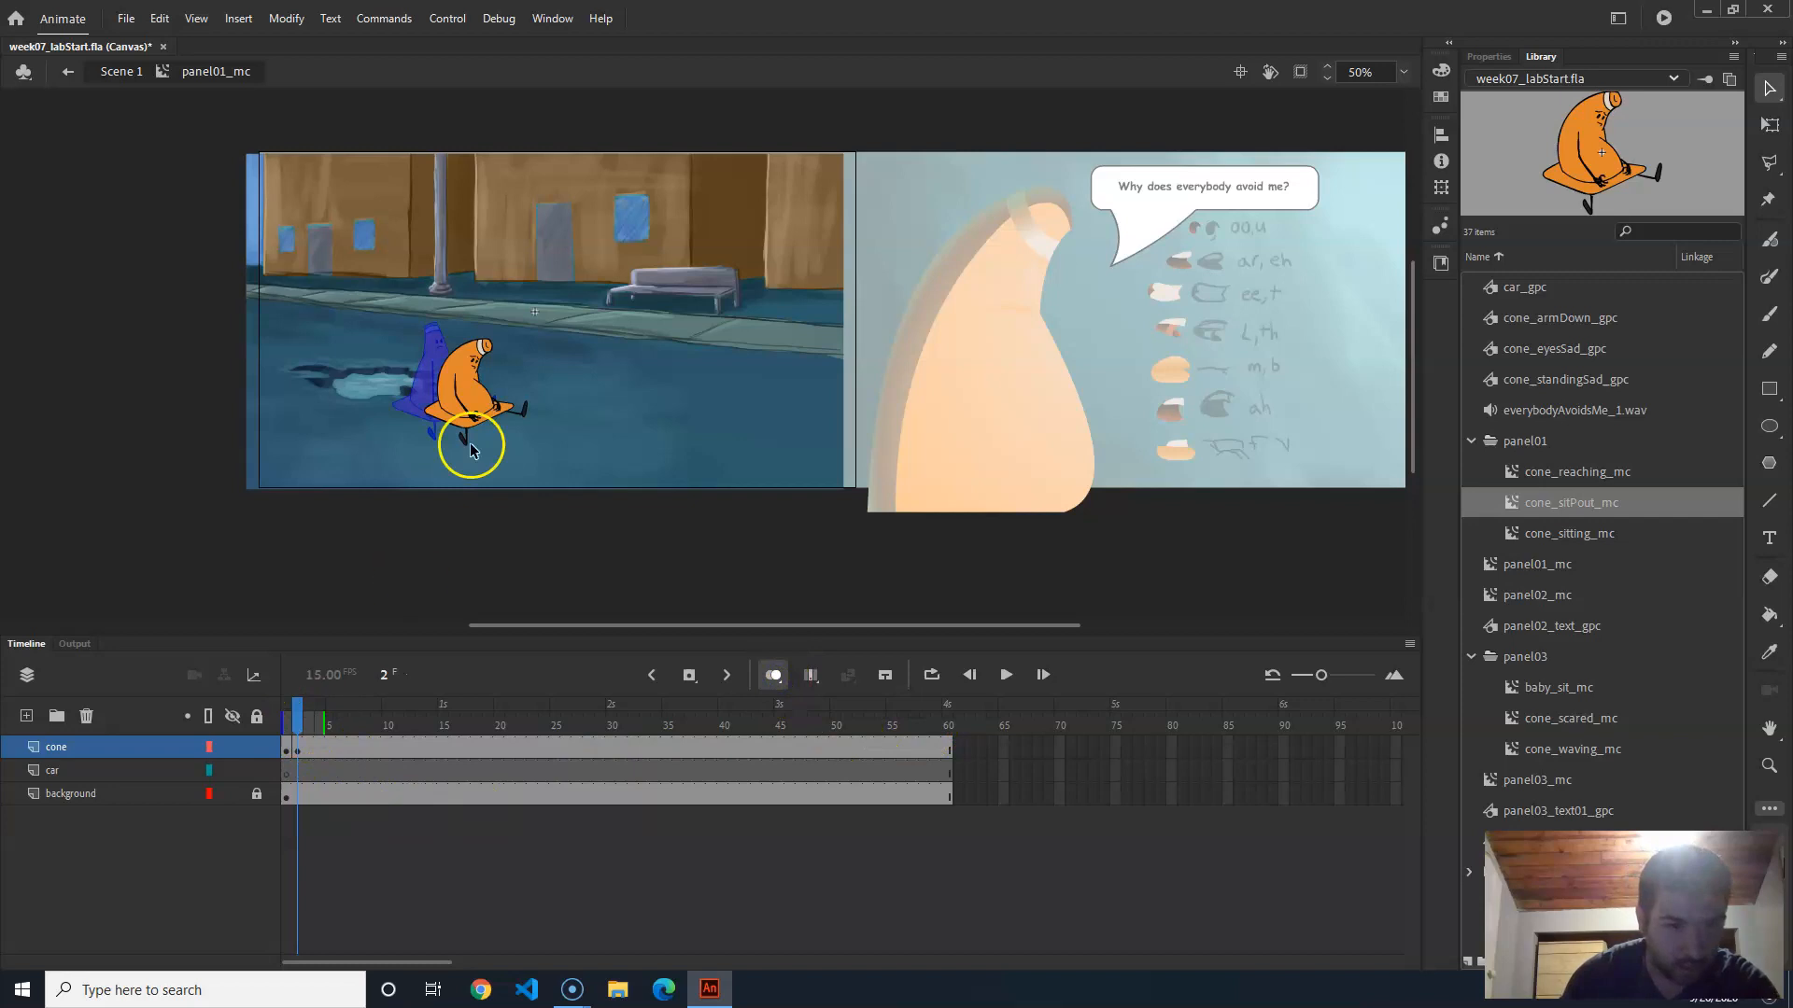
left_click_drag(478, 418, 453, 408)
left_click(295, 752)
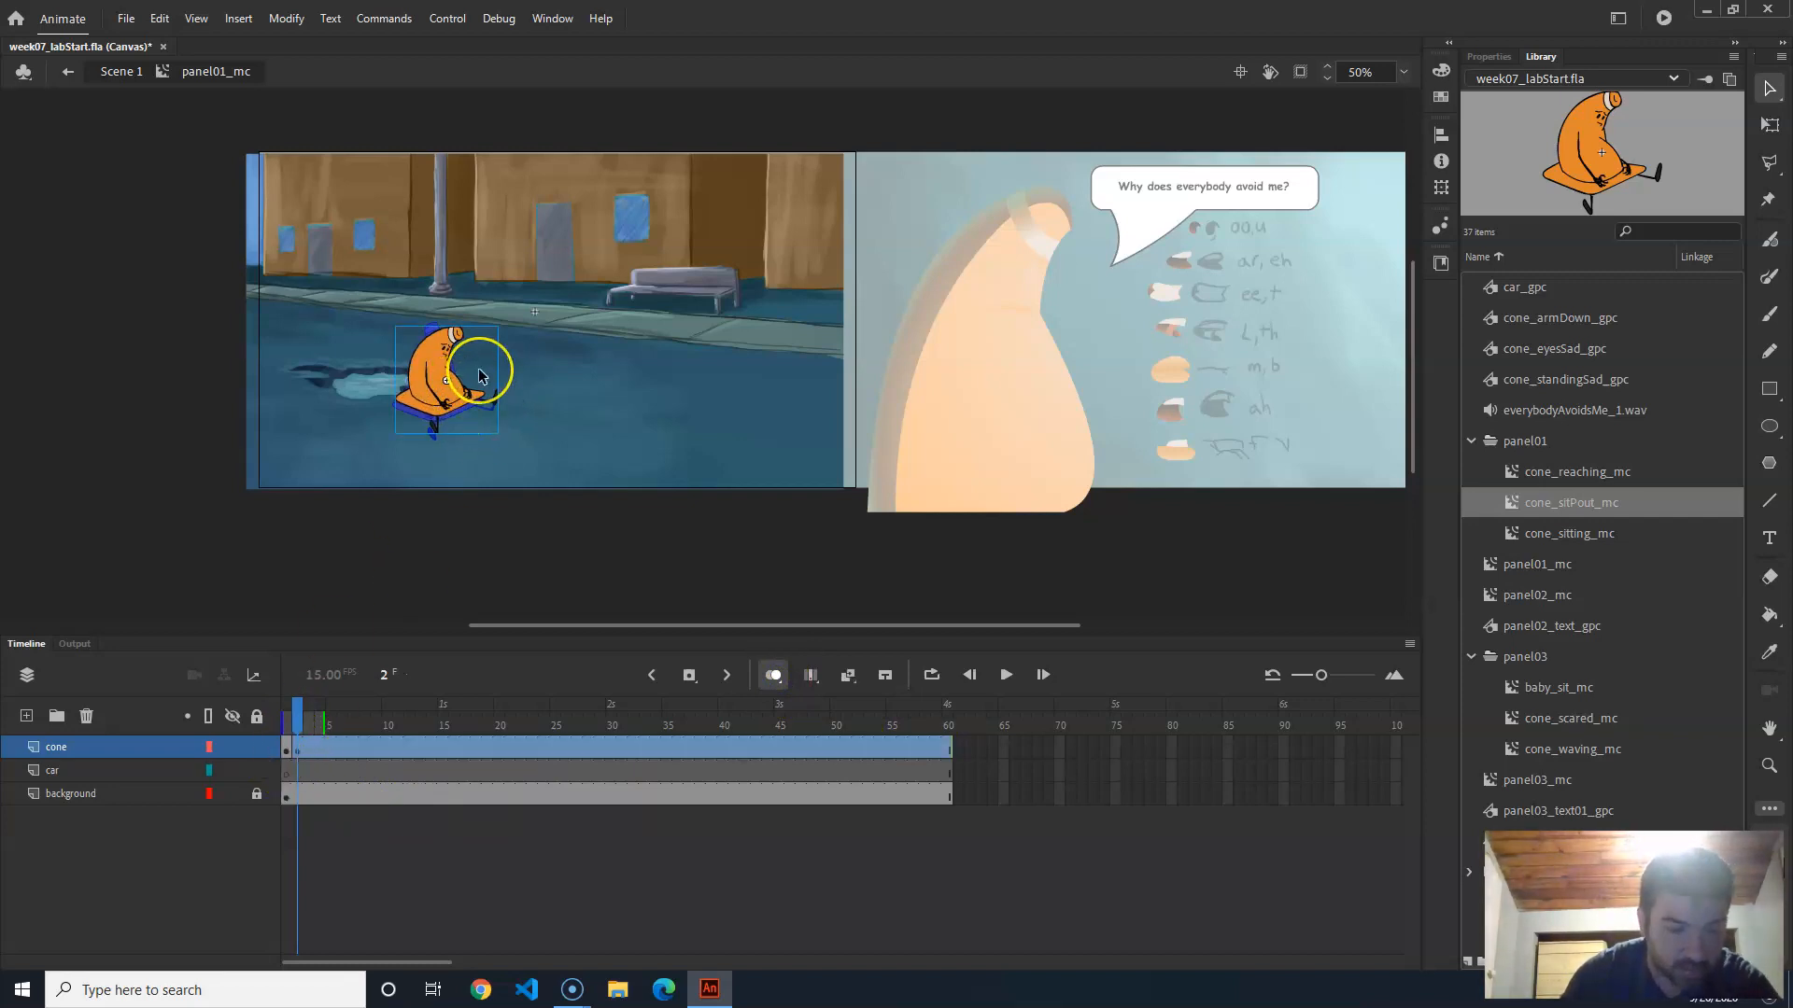
key("Down")
key("Down")
key("Down")
key("Down")
key("Down")
key("Down")
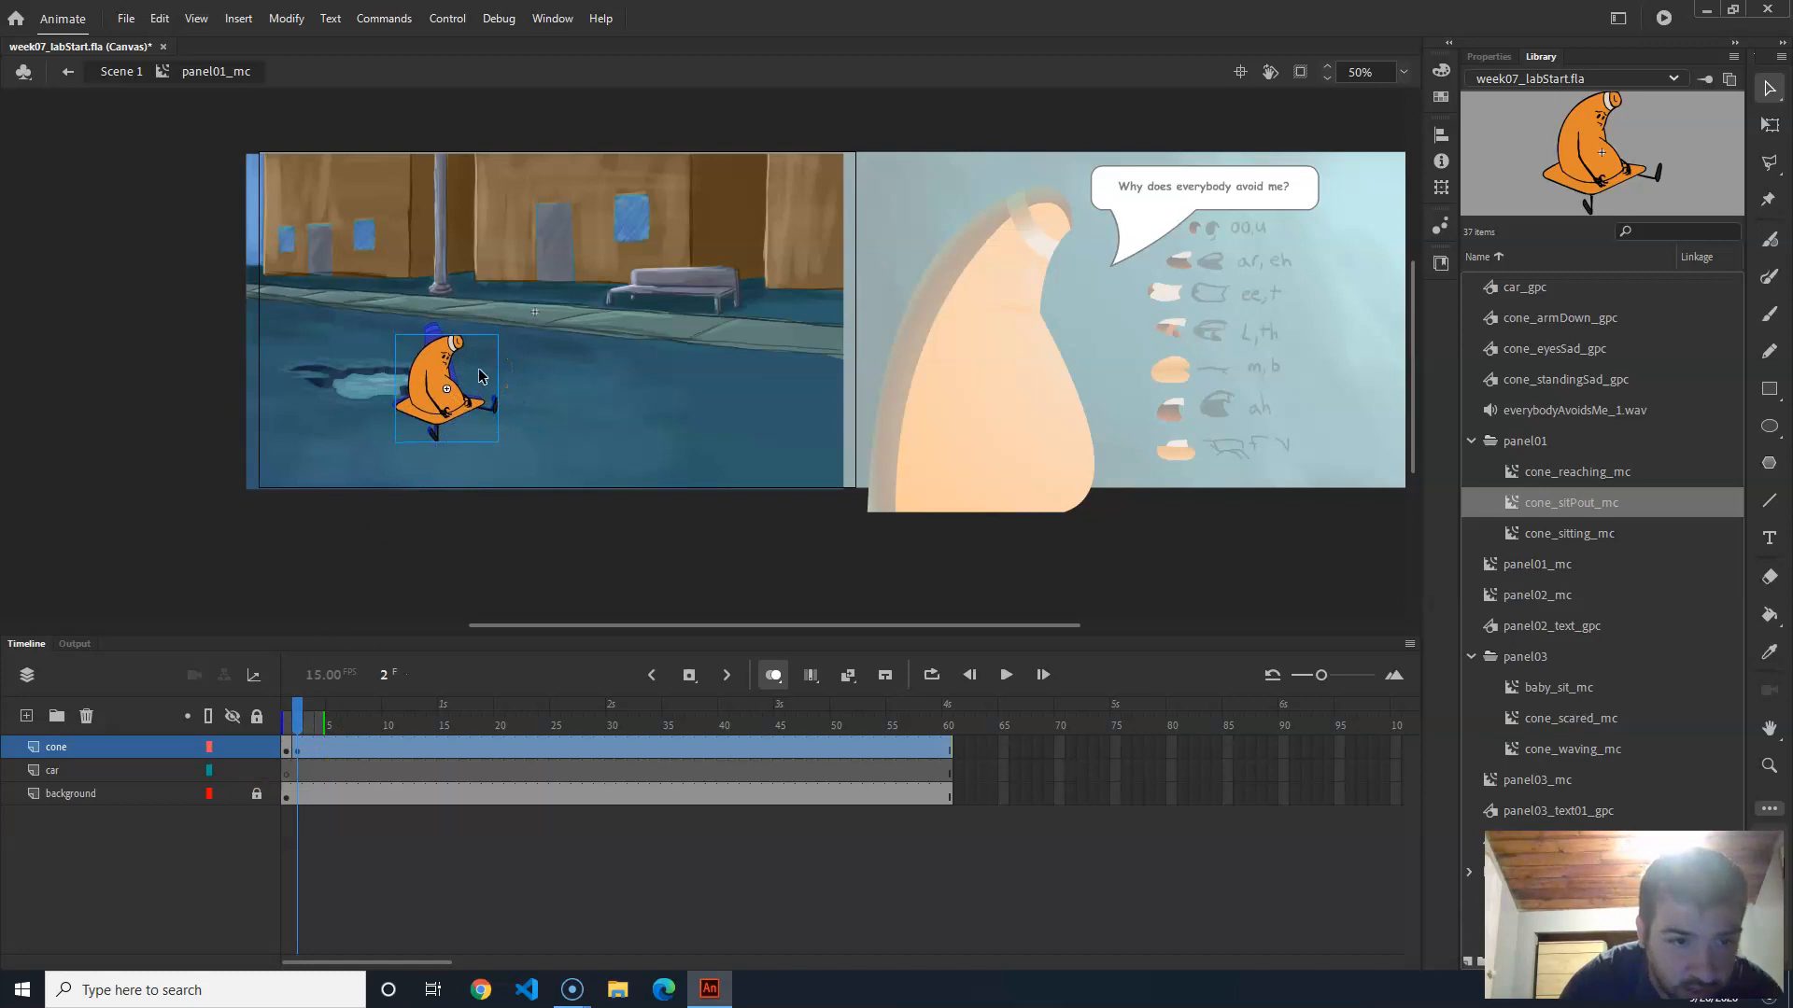
key("Left")
key("Left")
key("Left")
key("Down")
key("Down")
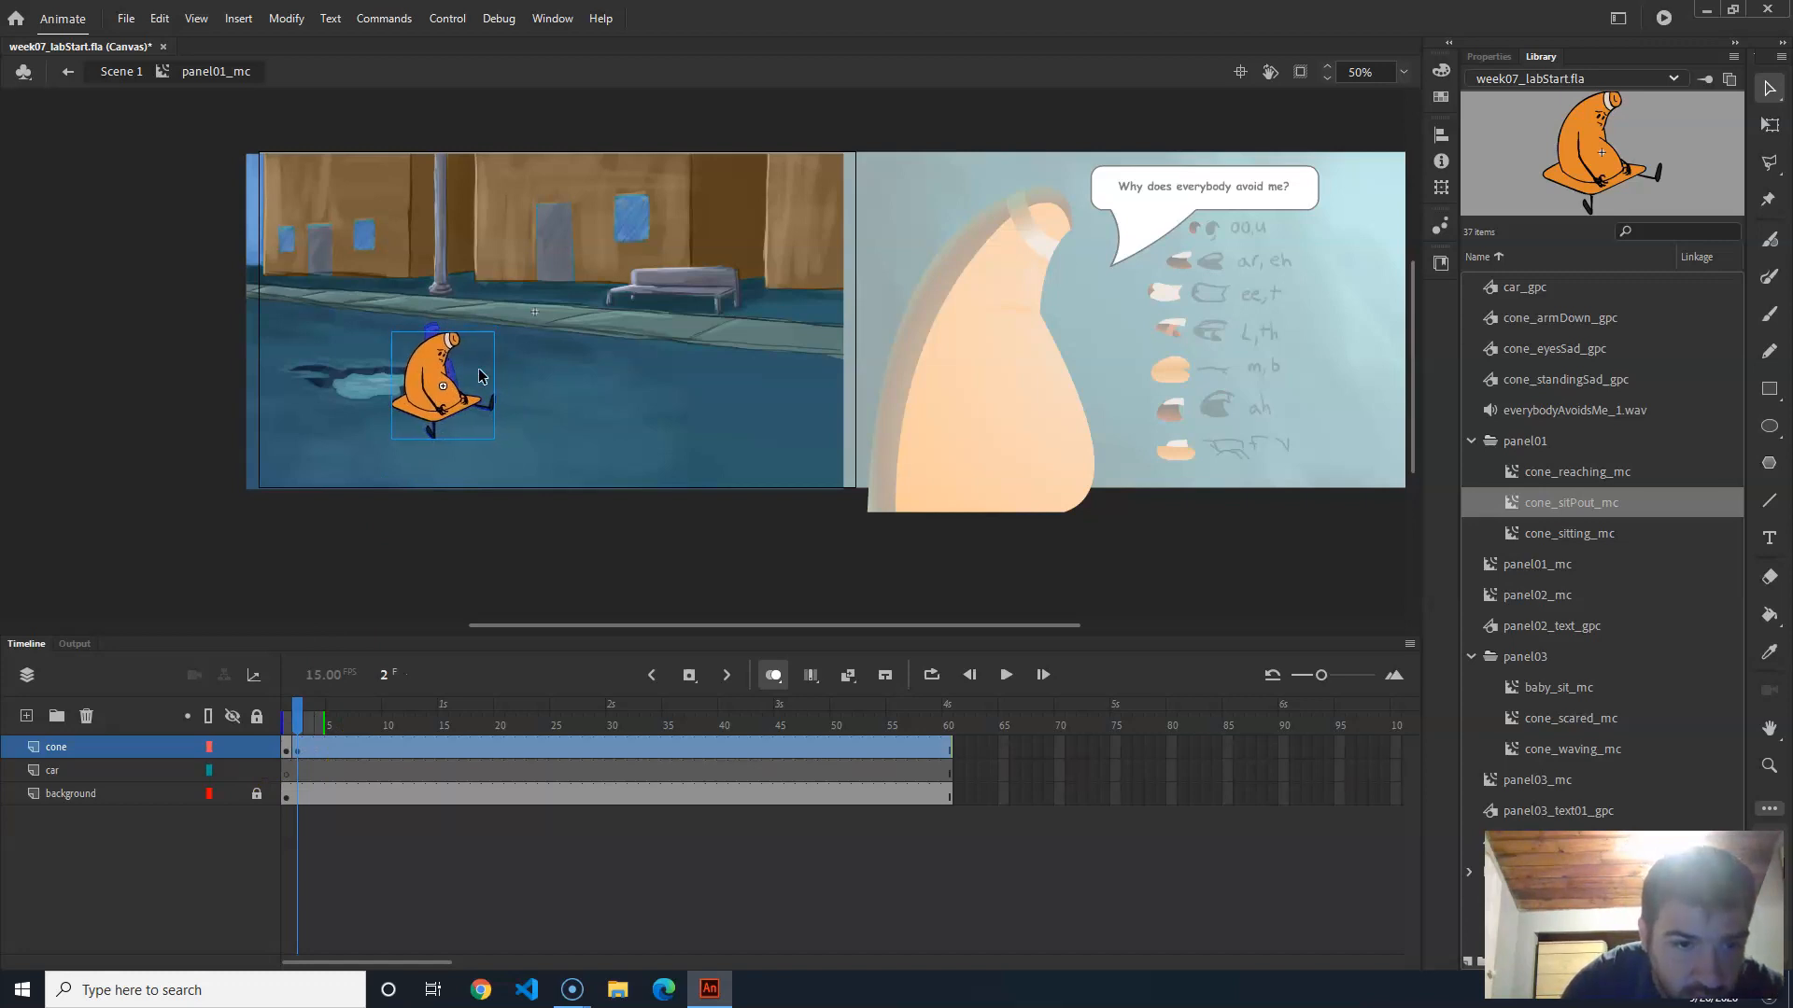
key("Left")
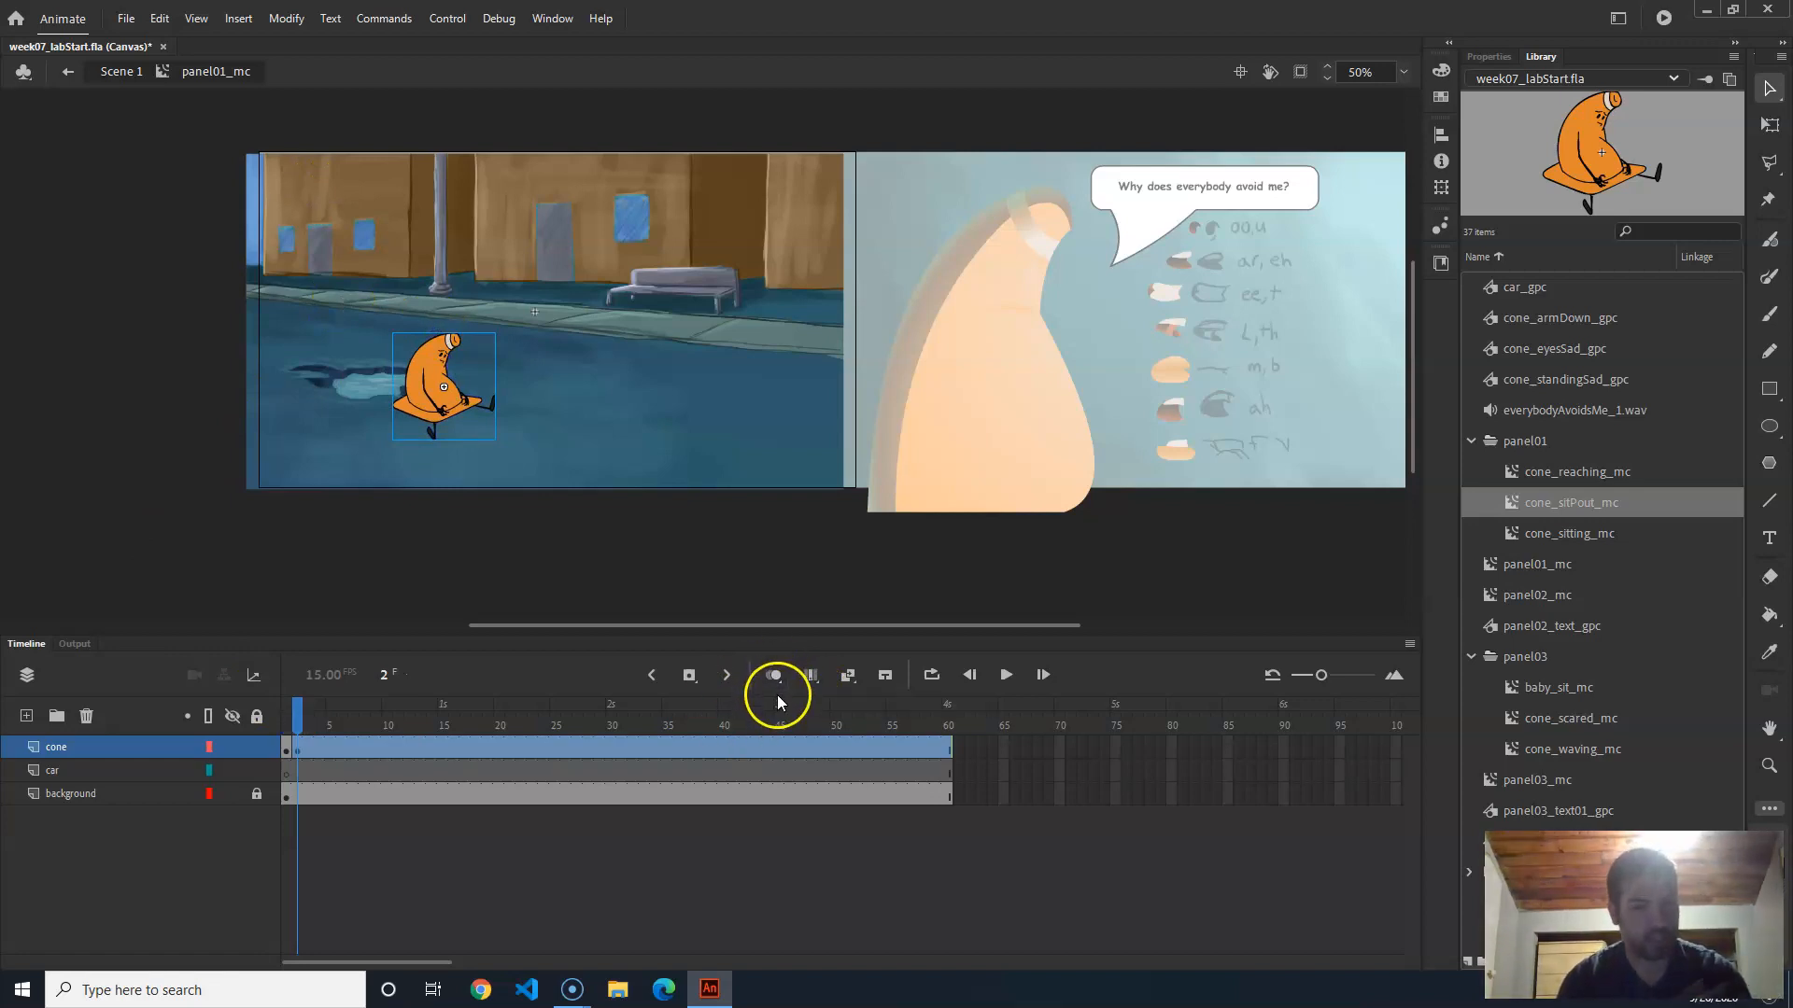
Step: Insert a keyframe at frame 2 of the car layer and place the car_gpc graphic there, below the second panel
left_click_drag(297, 723, 431, 721)
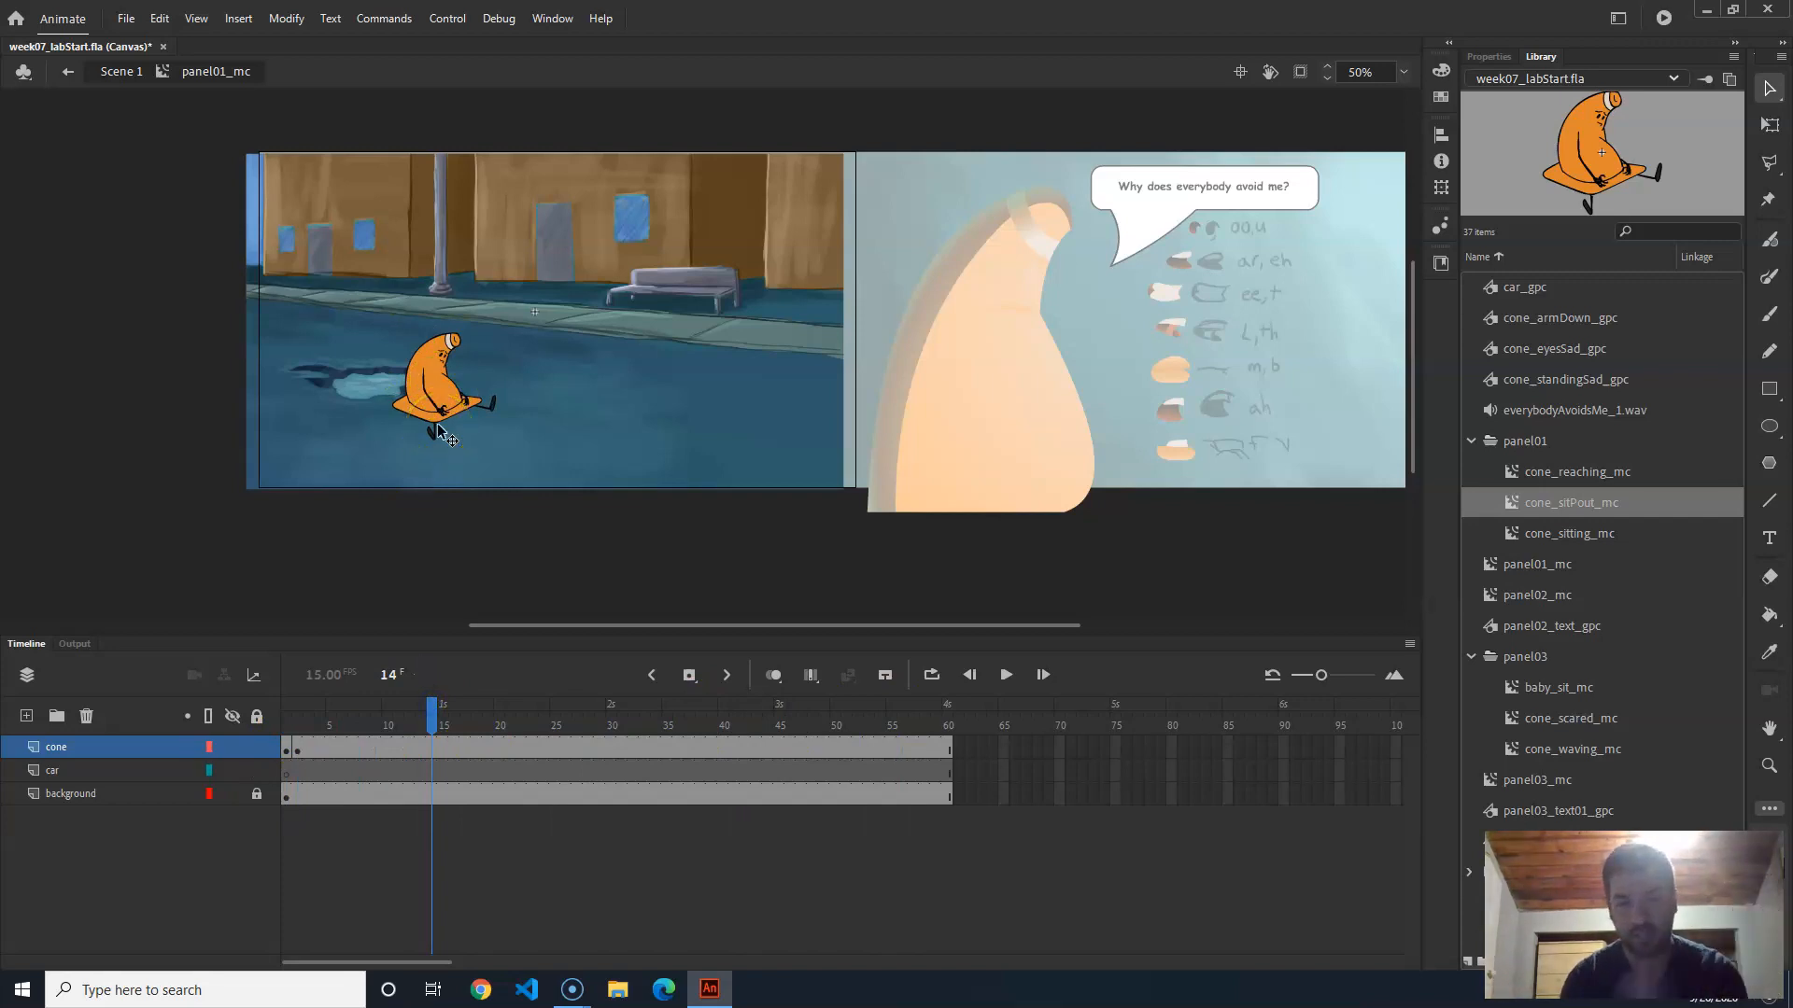
left_click_drag(430, 705, 295, 752)
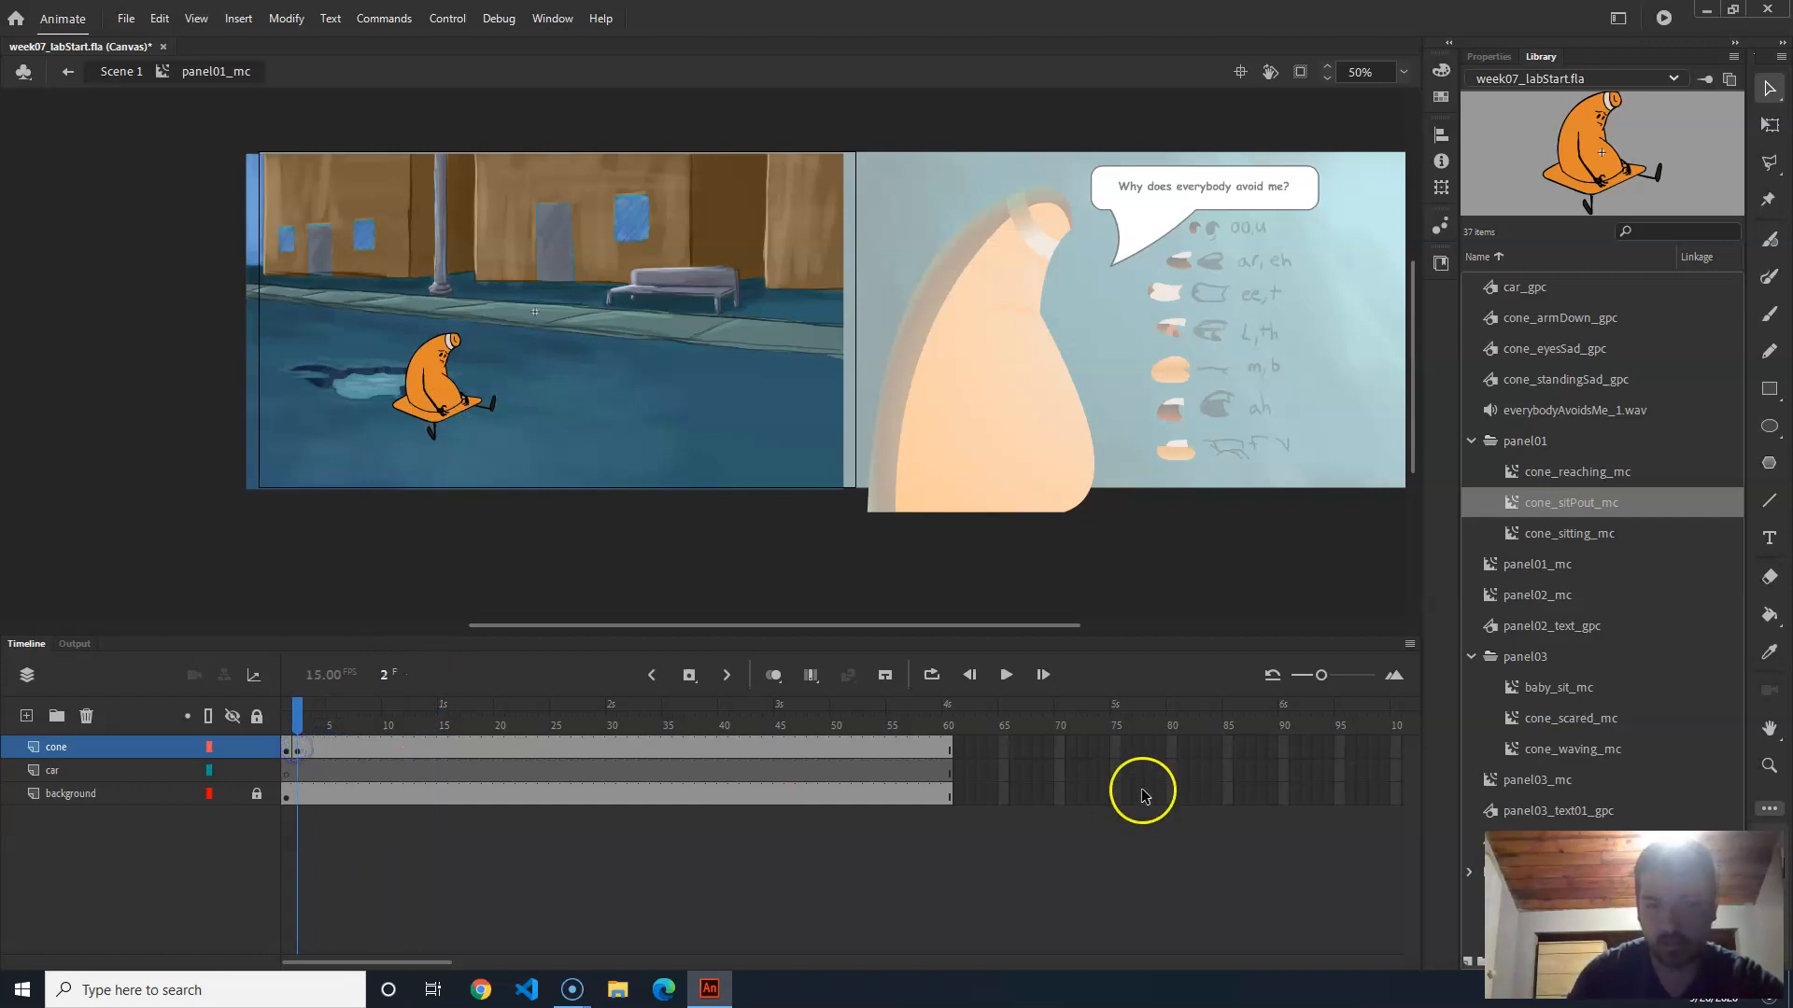
left_click(296, 774)
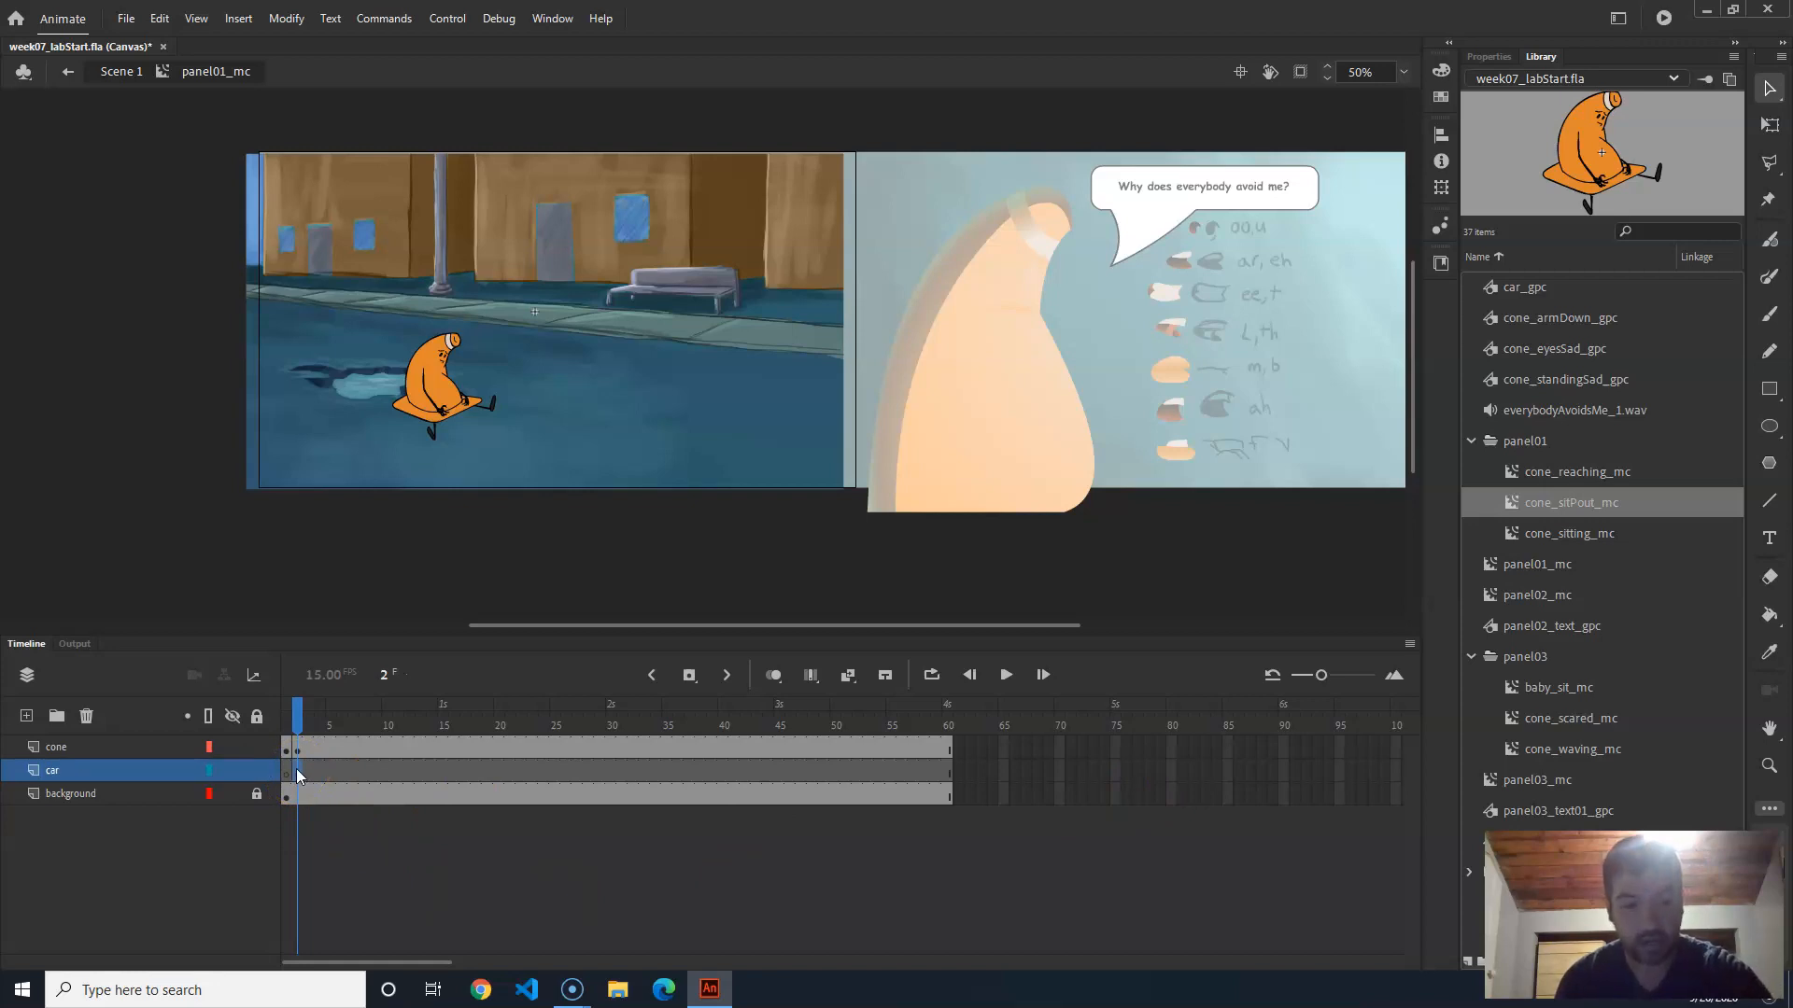
right_click(297, 772)
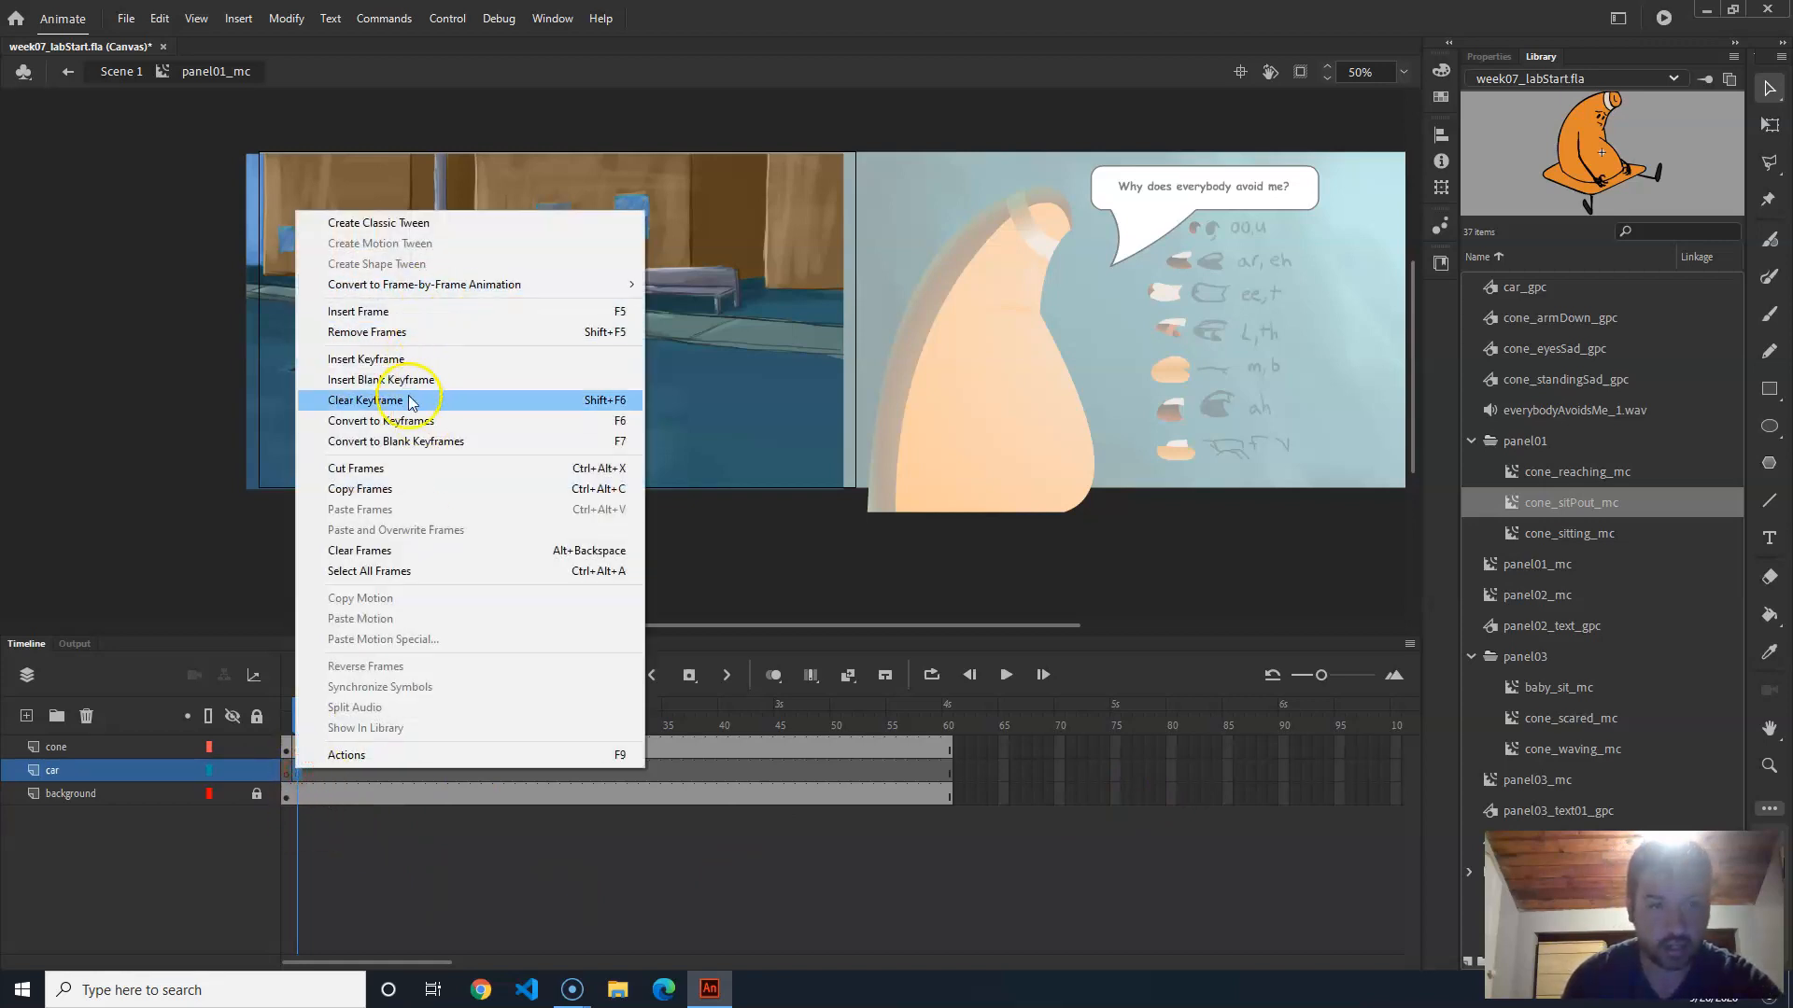
left_click(418, 358)
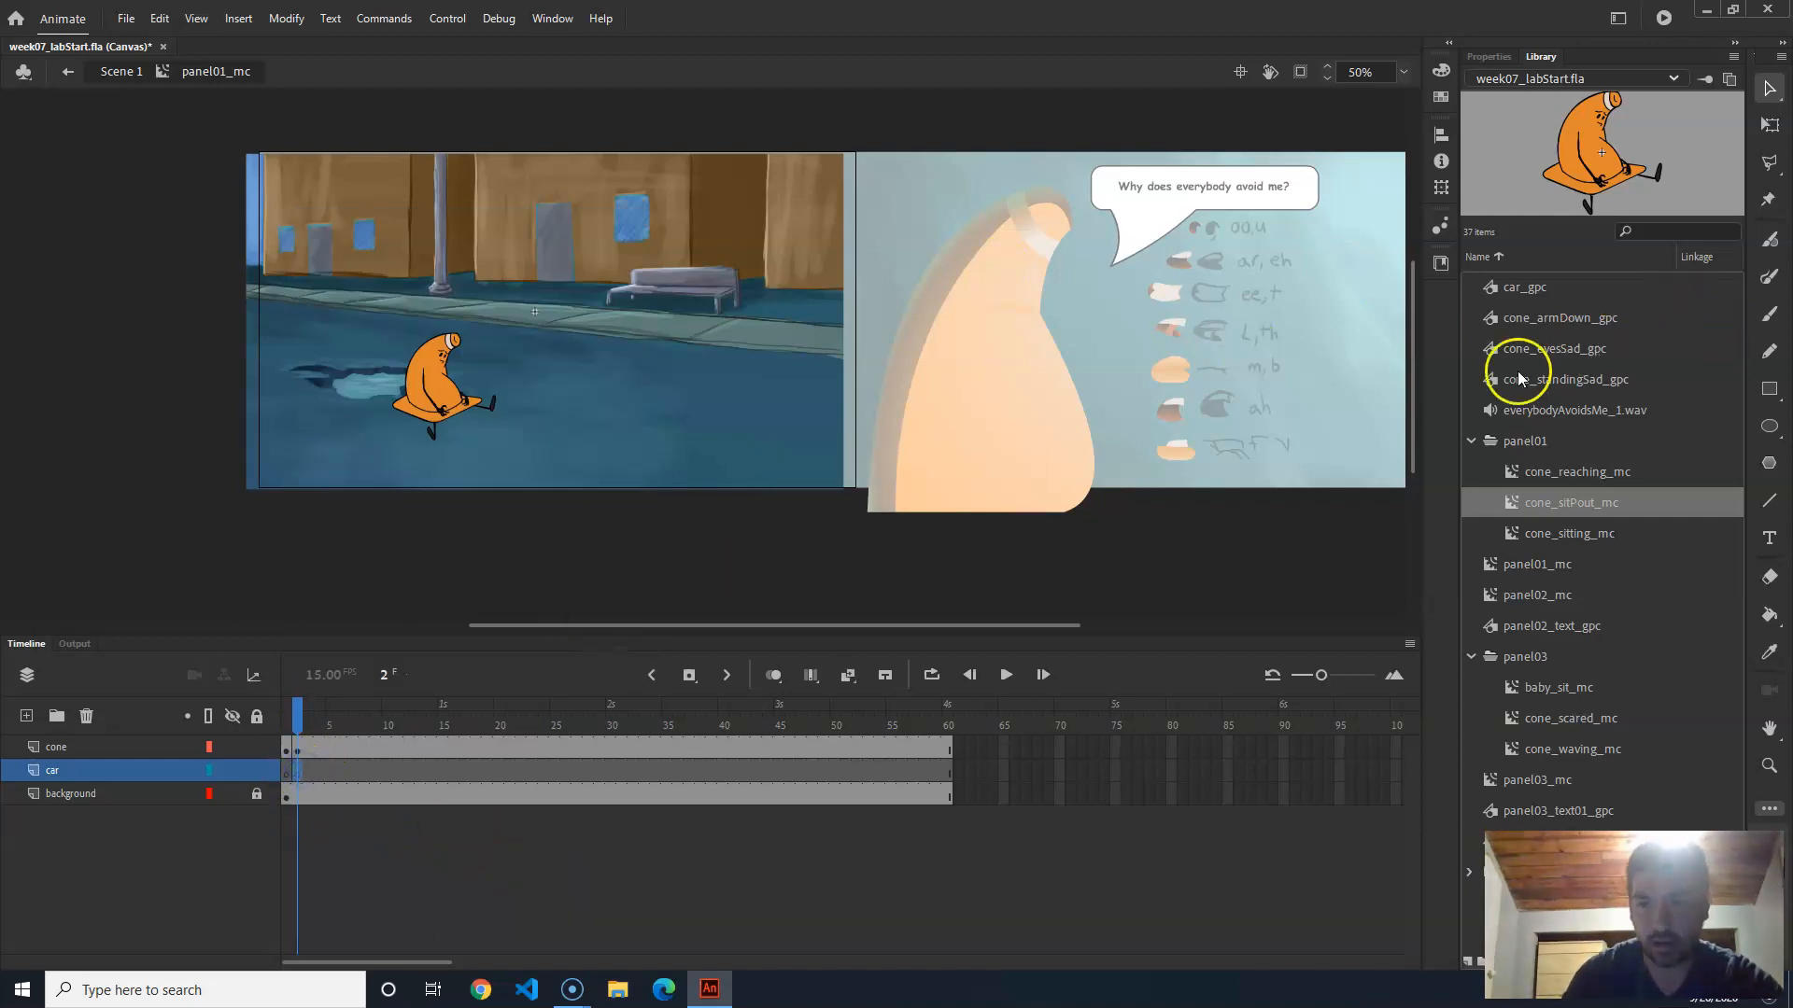
left_click(1537, 290)
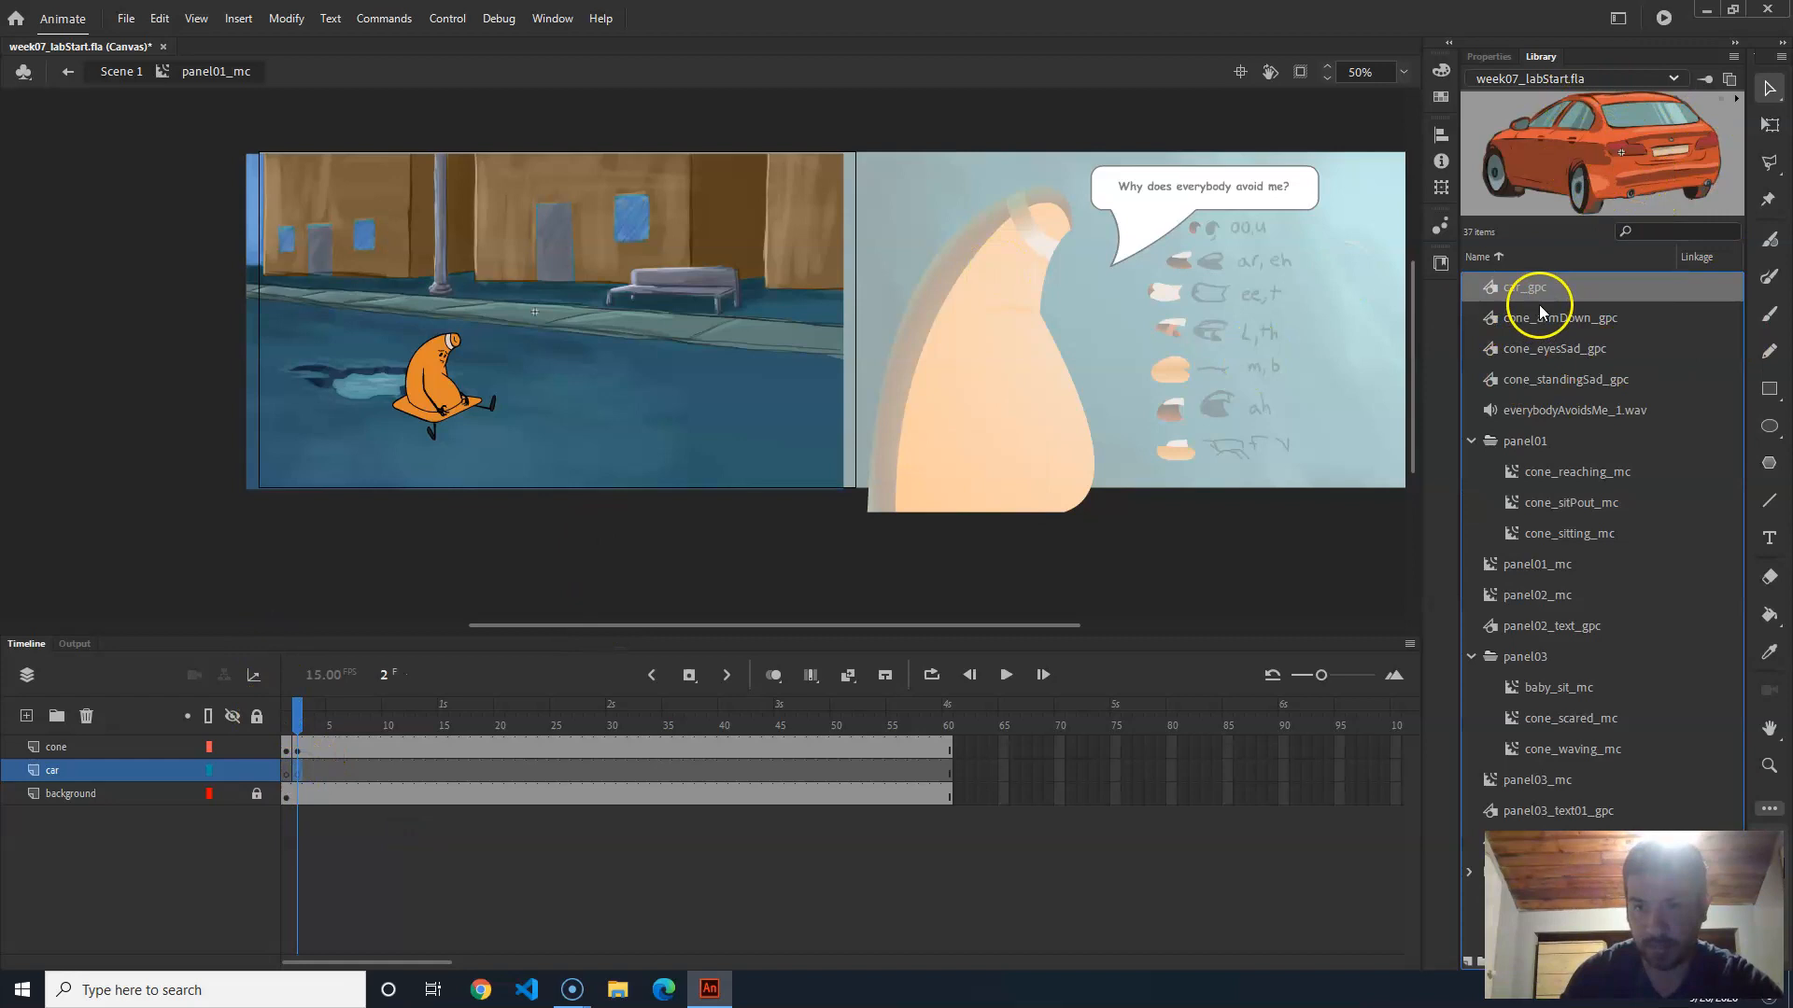
left_click_drag(1555, 287, 997, 563)
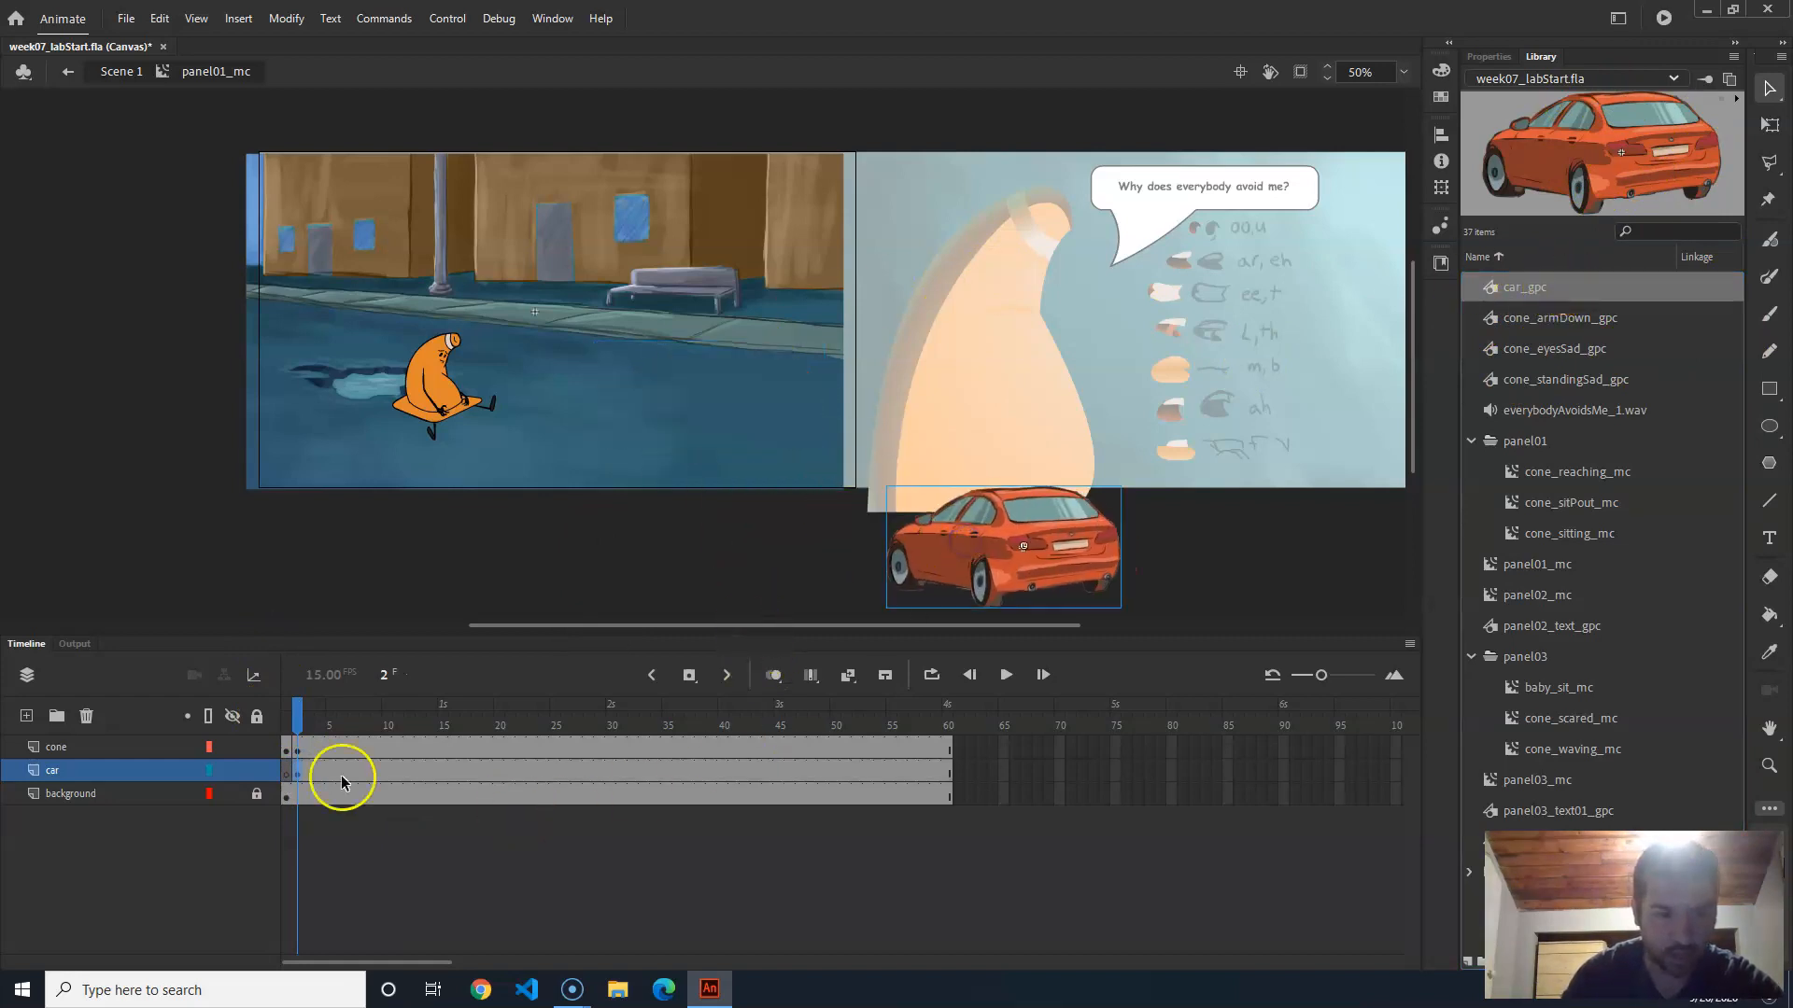
Step: Scrub through panel01_mc's timeline to check how the car graphic plays, and select the car at frame 2
left_click_drag(298, 720, 508, 719)
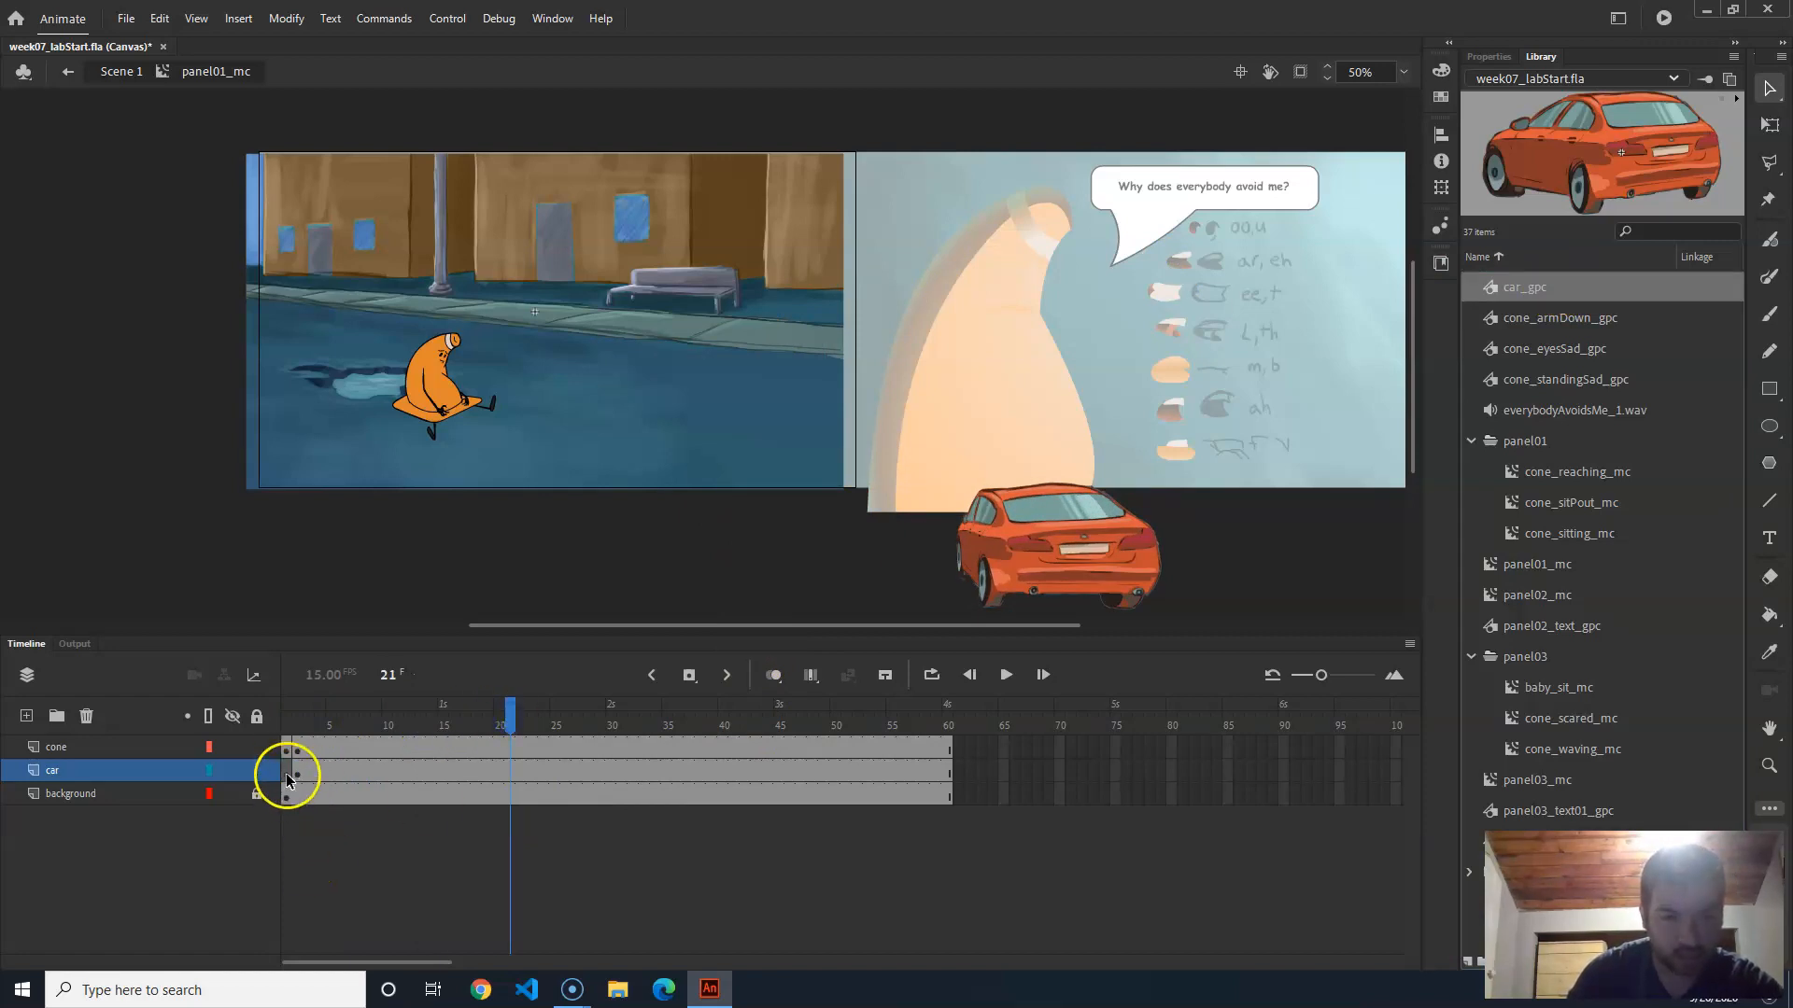
left_click_drag(377, 720, 303, 716)
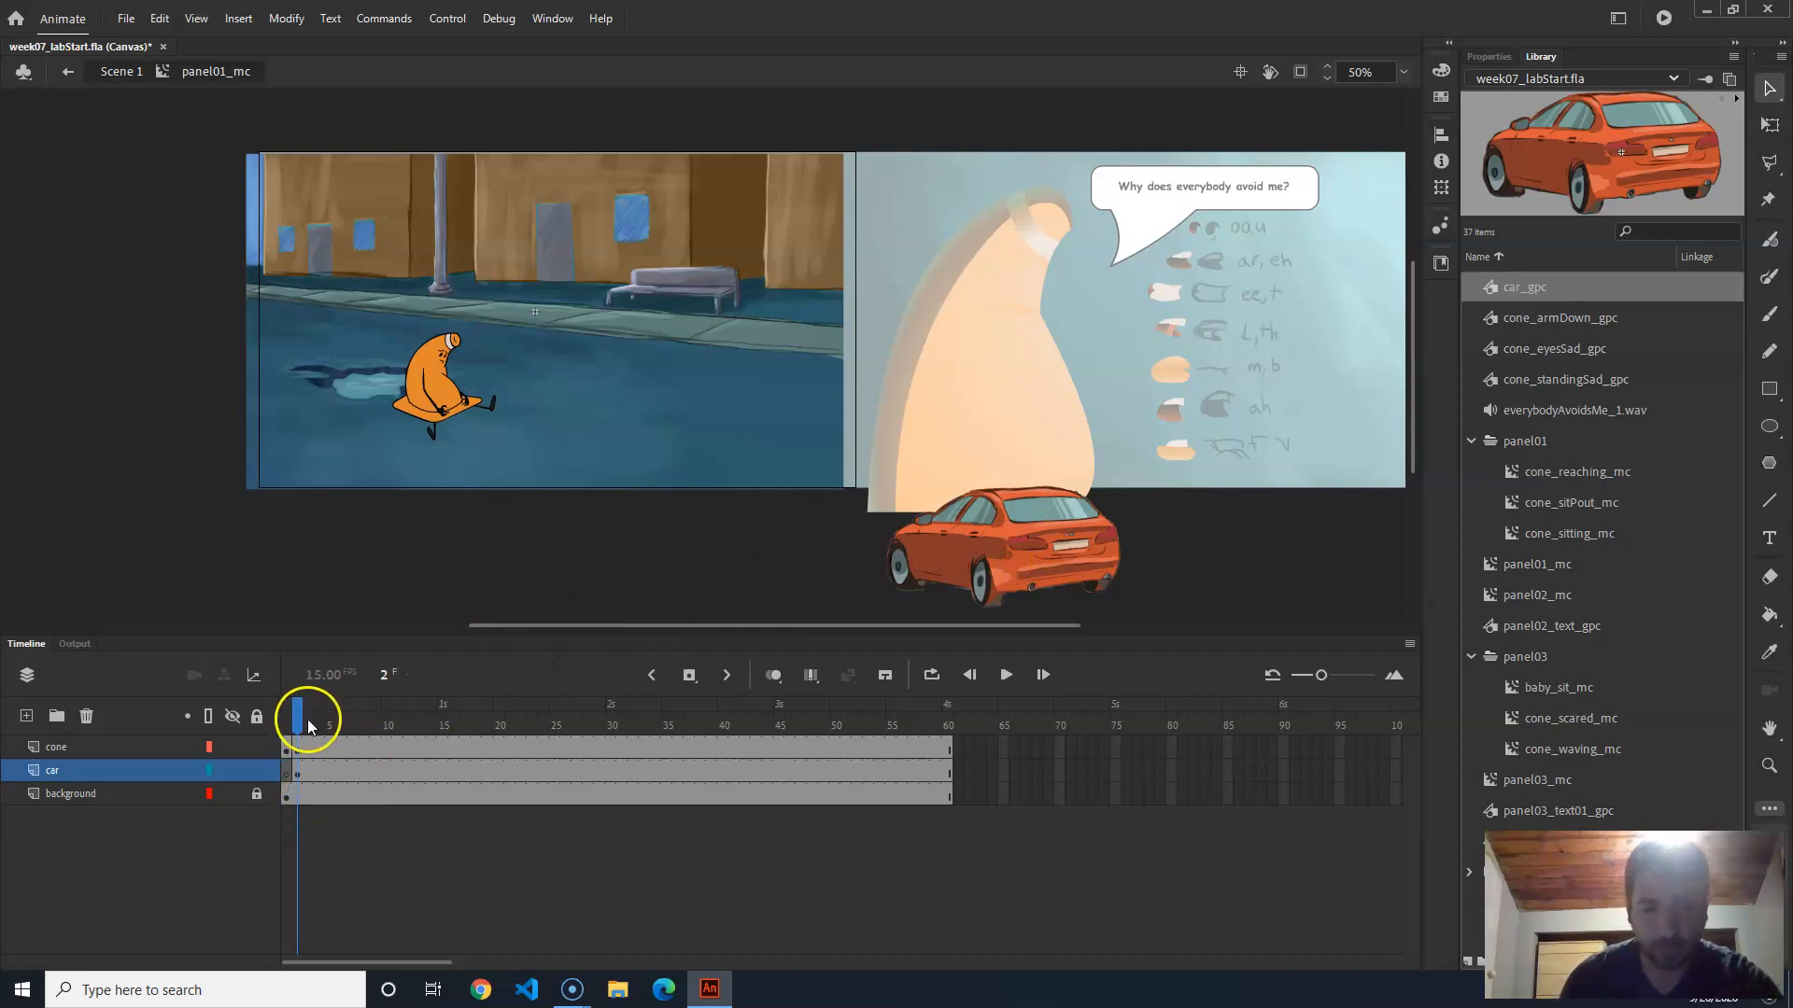
left_click_drag(300, 726, 923, 764)
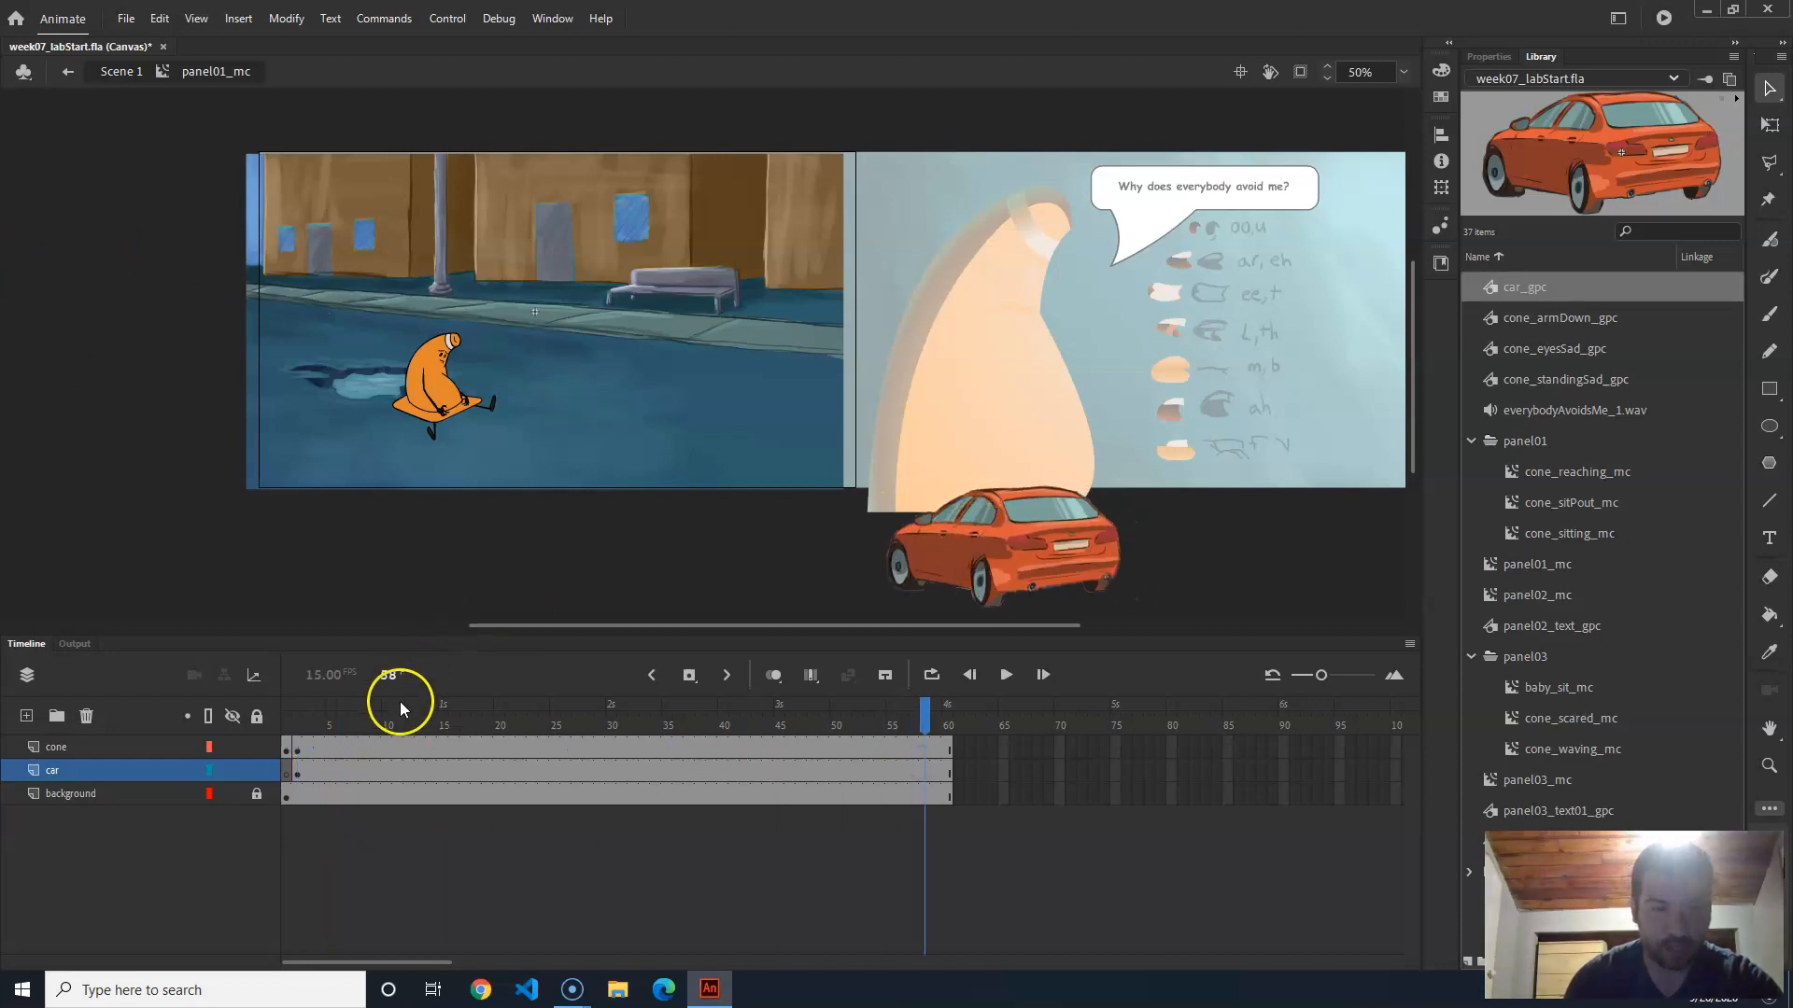
left_click_drag(289, 725, 299, 728)
left_click(1042, 552)
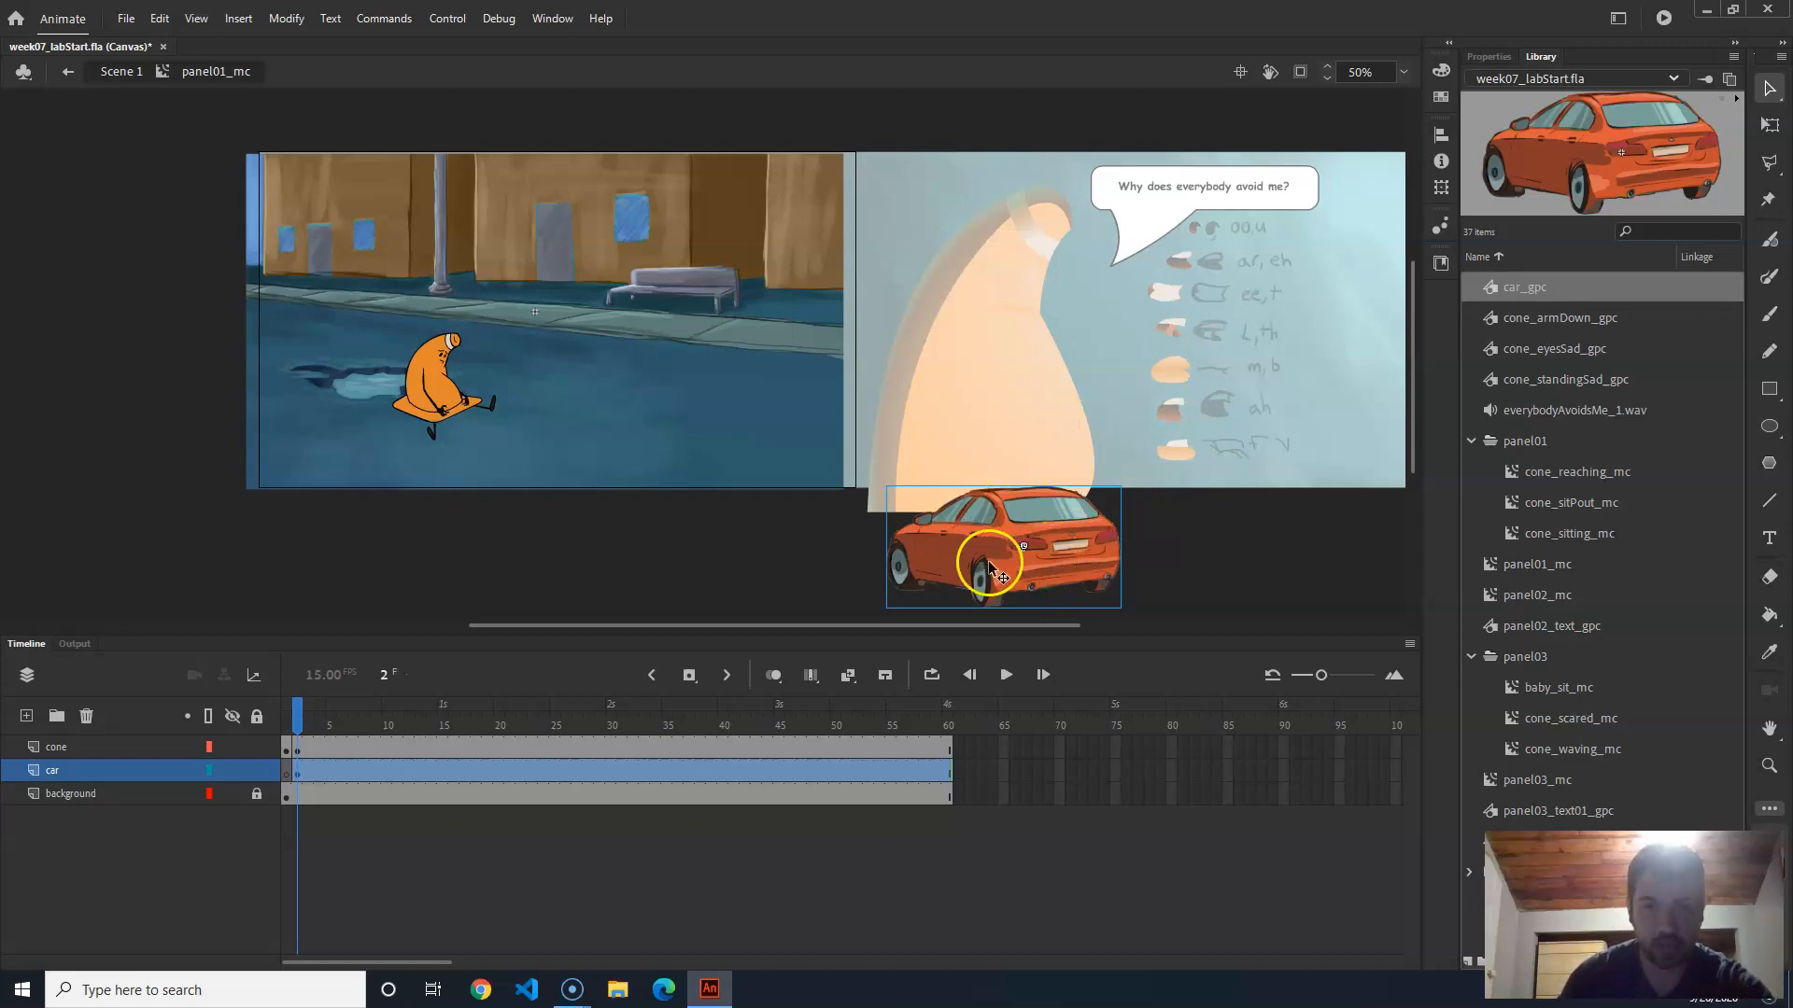
Step: Open the car_gpc symbol for editing and look through the frames of its Layer_1
double_click(1073, 548)
mouse_move(290, 715)
left_mouse_down()
mouse_move(329, 726)
mouse_move(236, 721)
mouse_move(328, 724)
mouse_move(271, 733)
left_mouse_up()
left_click(320, 748)
left_click(330, 753)
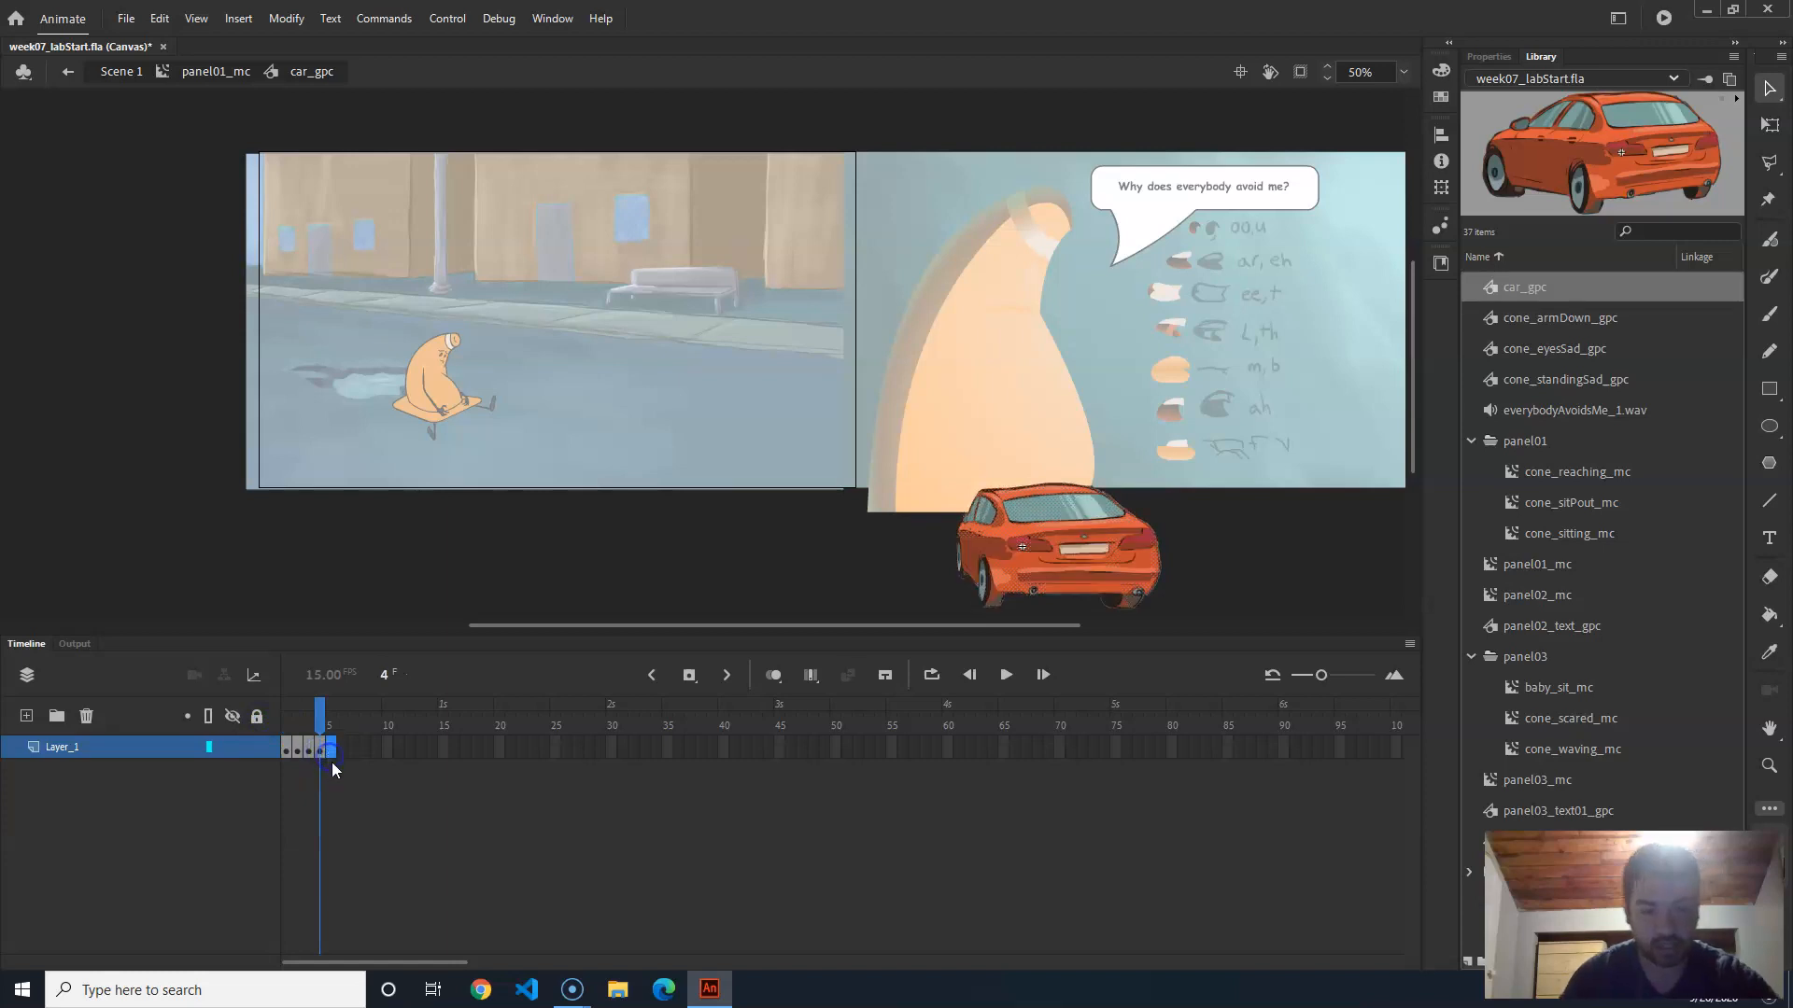
Step: Insert a keyframe at frame 5 of car_gpc and distort the car there, narrowing its side and widening its rear
key("F6")
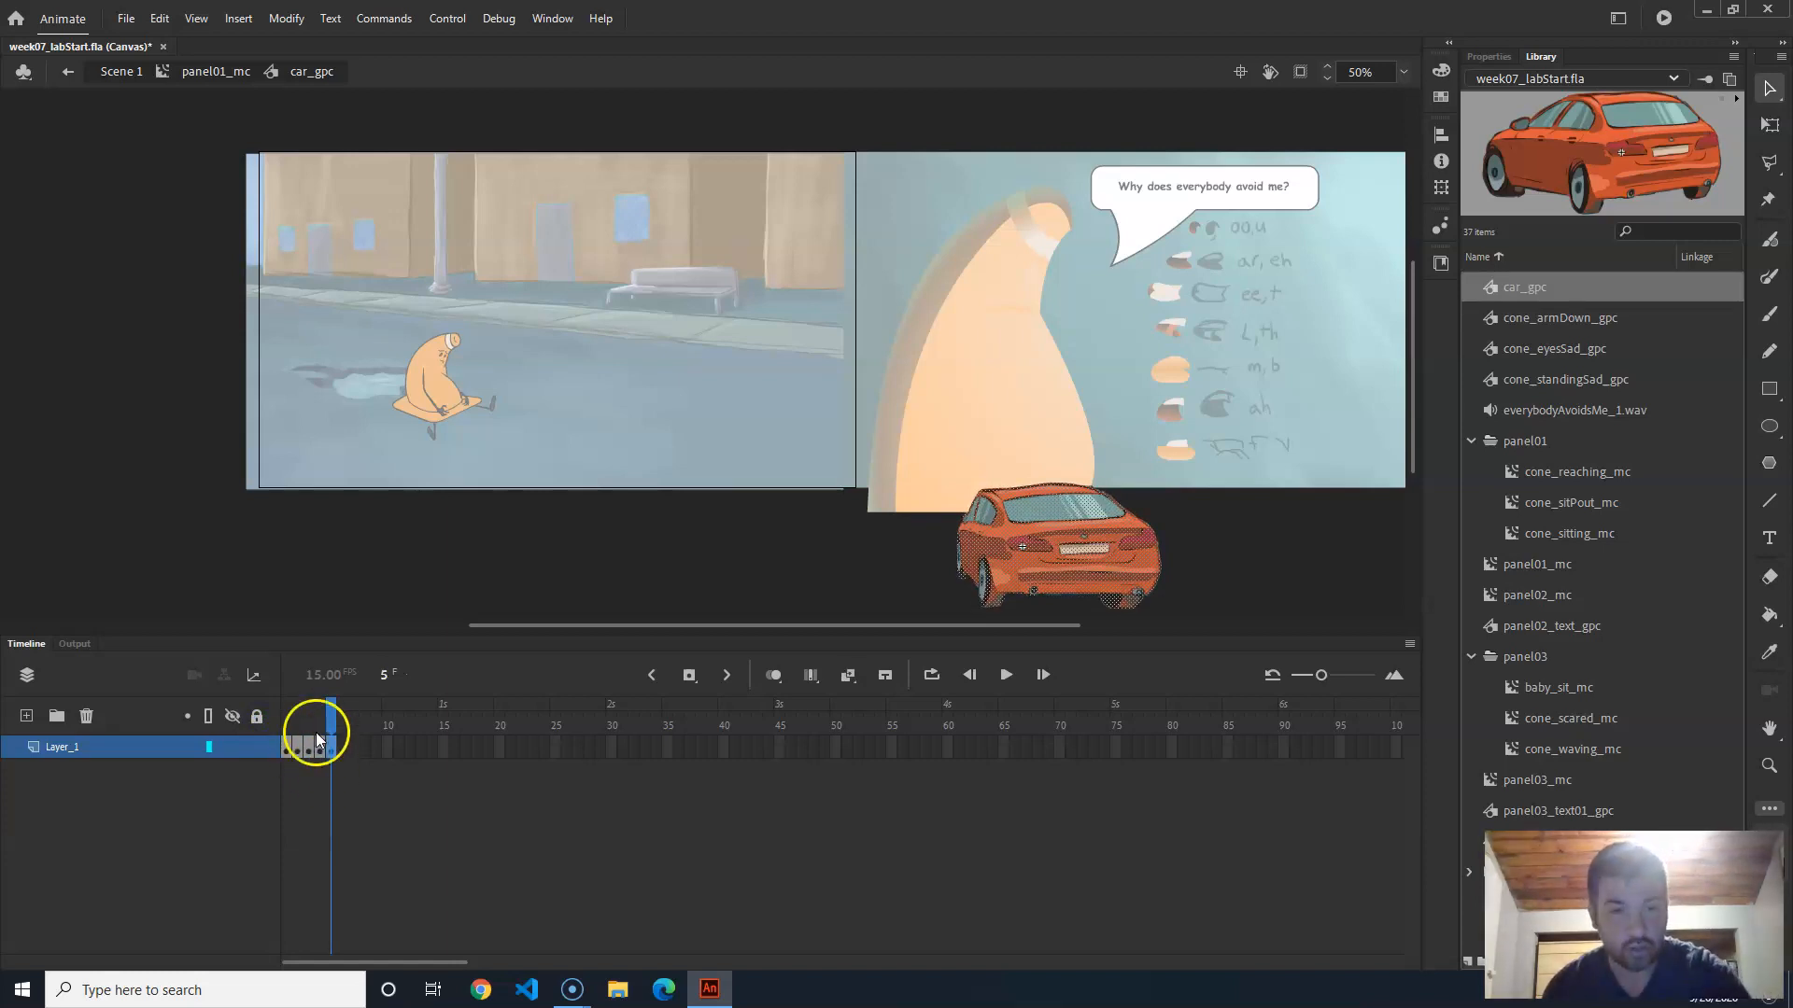
left_click_drag(829, 403, 986, 679)
key("q")
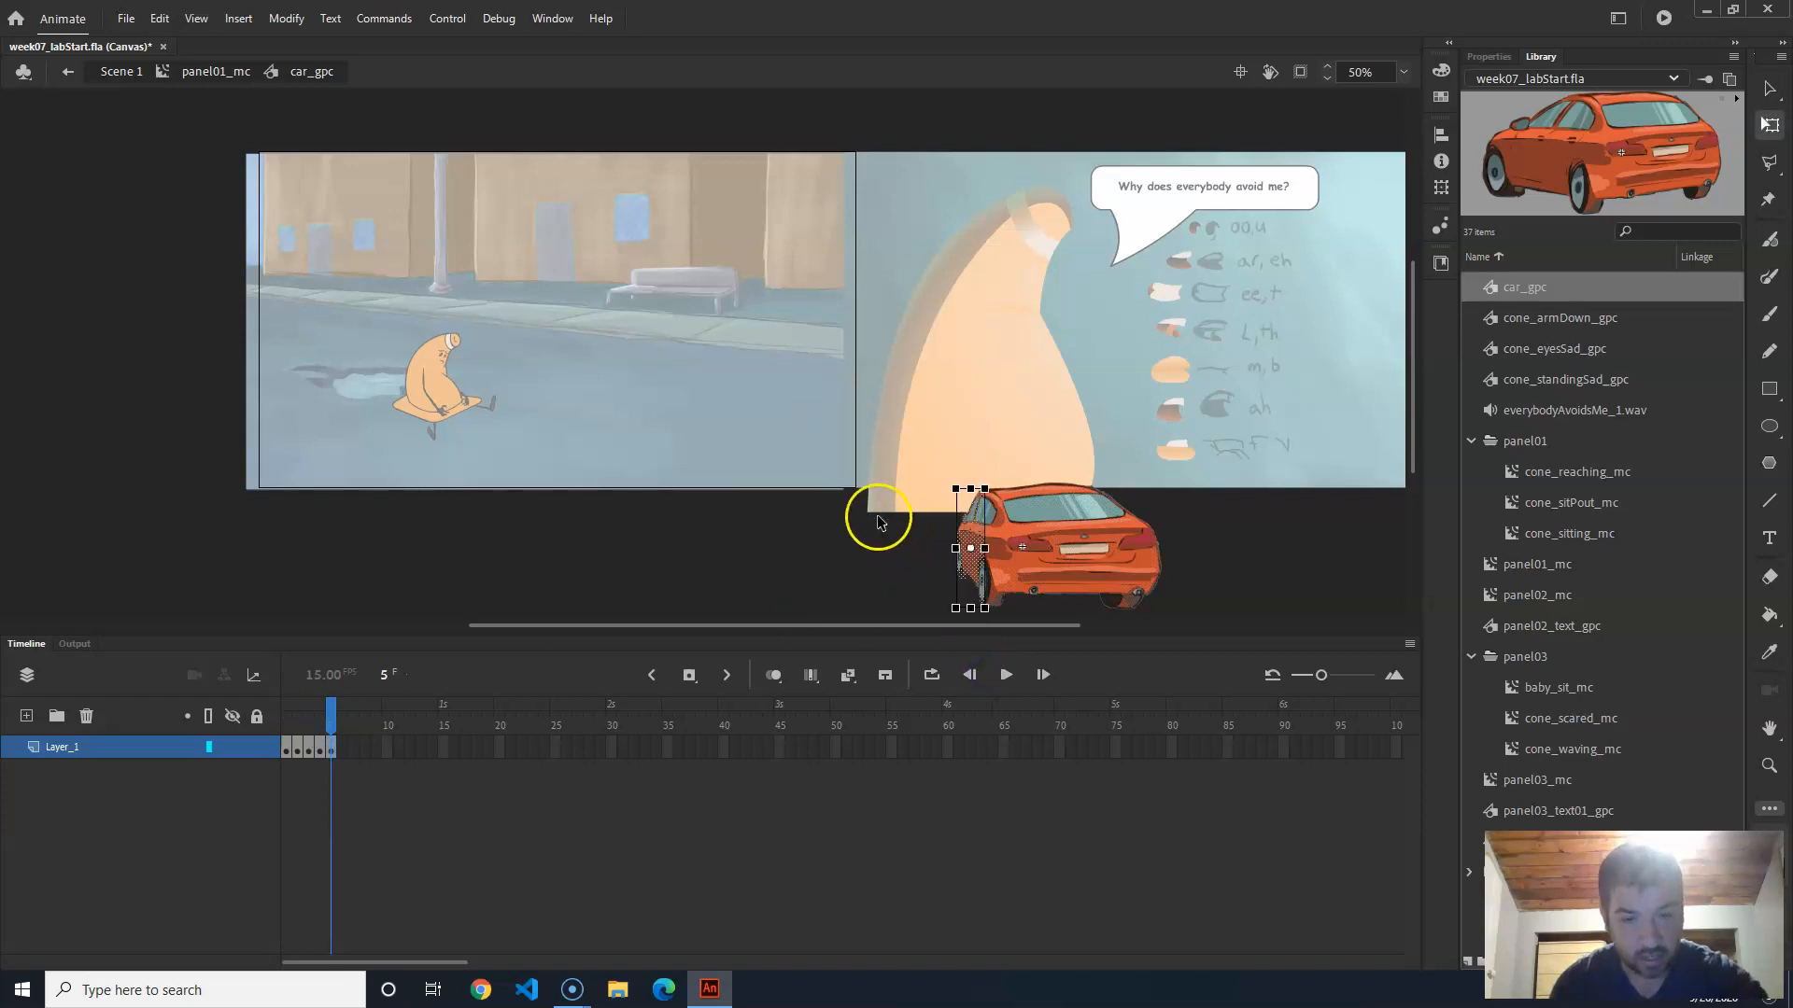
left_click_drag(952, 548, 967, 557)
left_click_drag(1215, 452, 1003, 643)
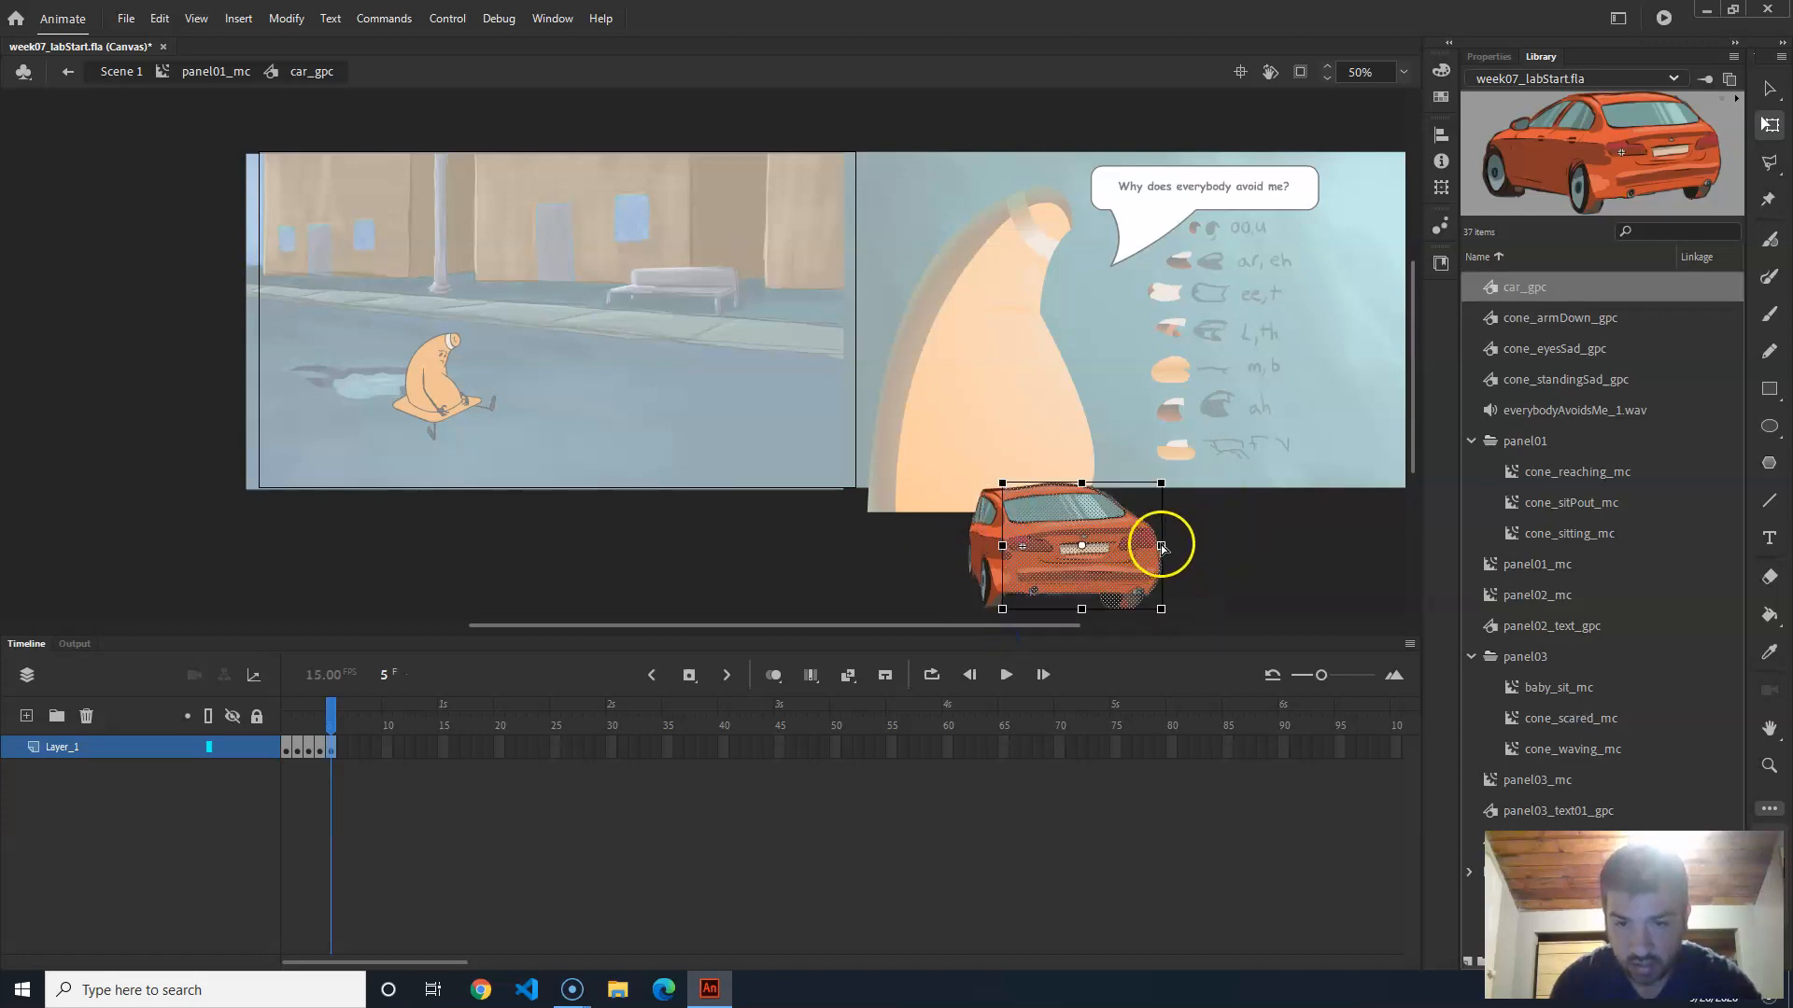
left_click_drag(1166, 550, 1180, 549)
left_click(1248, 531)
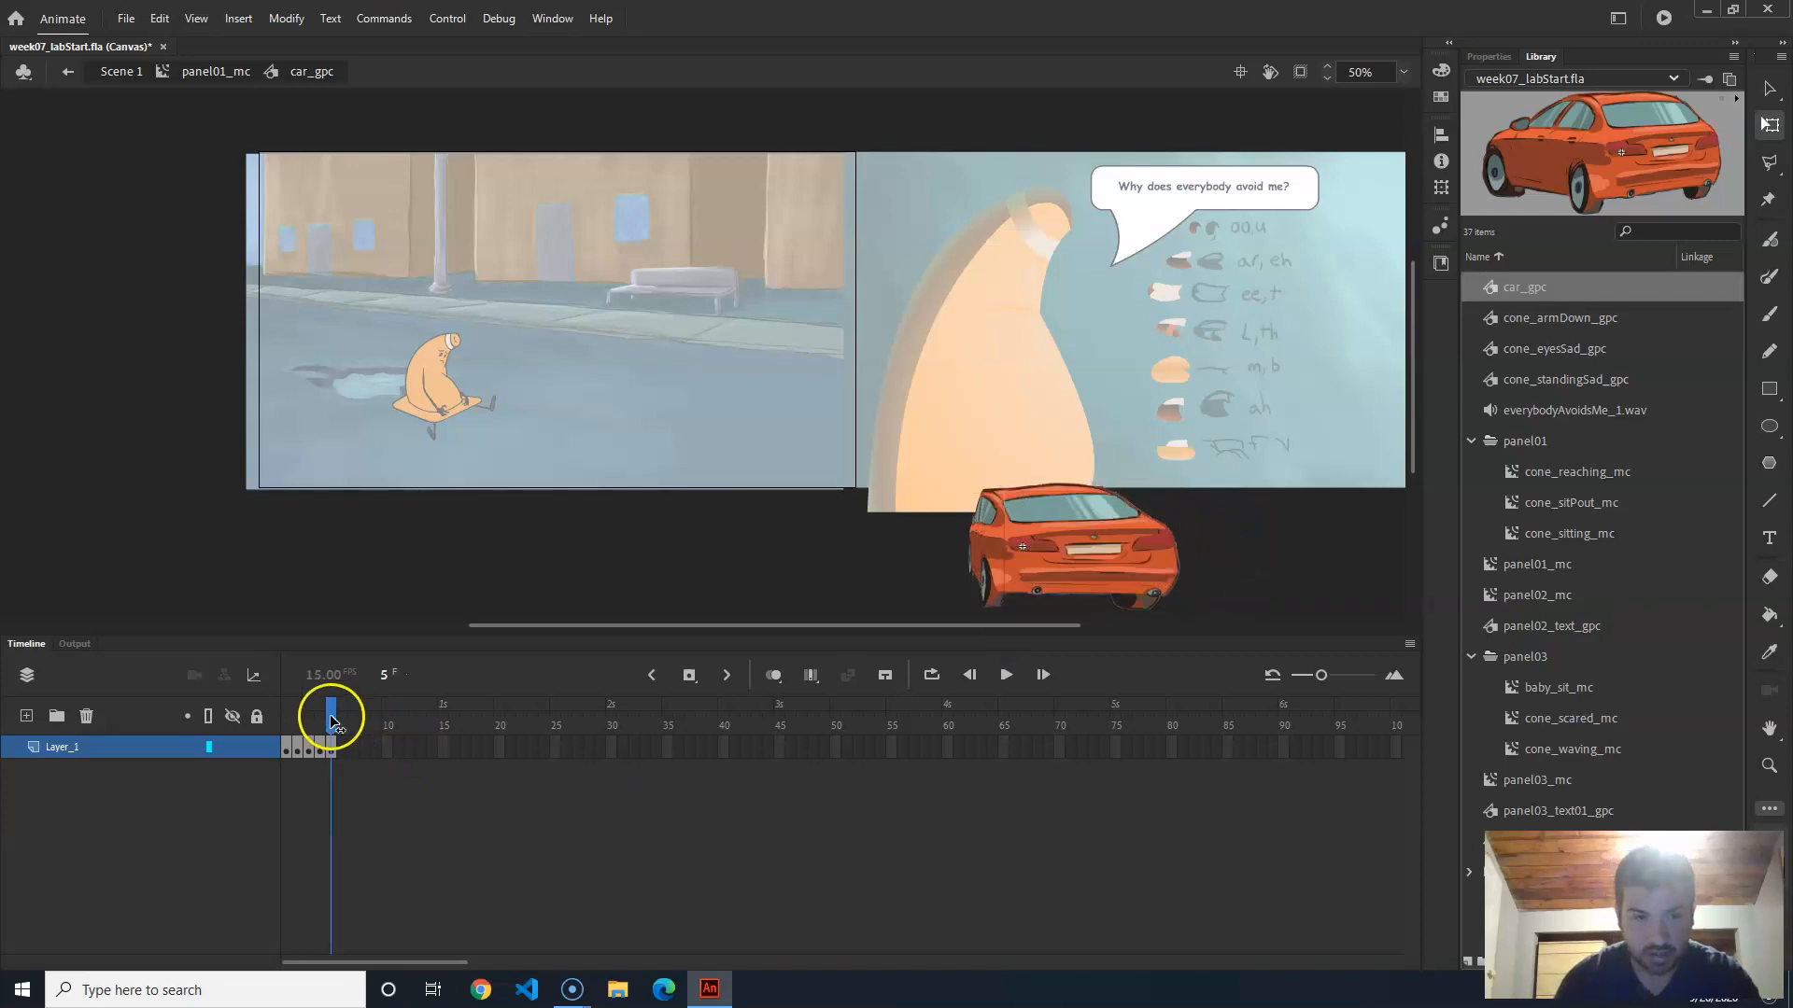
mouse_move(330, 721)
left_mouse_down()
mouse_move(283, 723)
mouse_move(334, 723)
mouse_move(288, 723)
mouse_move(333, 753)
left_mouse_up()
Step: Remove frame 5 from car_gpc's Layer_1 and look through the remaining frames
left_click(331, 751)
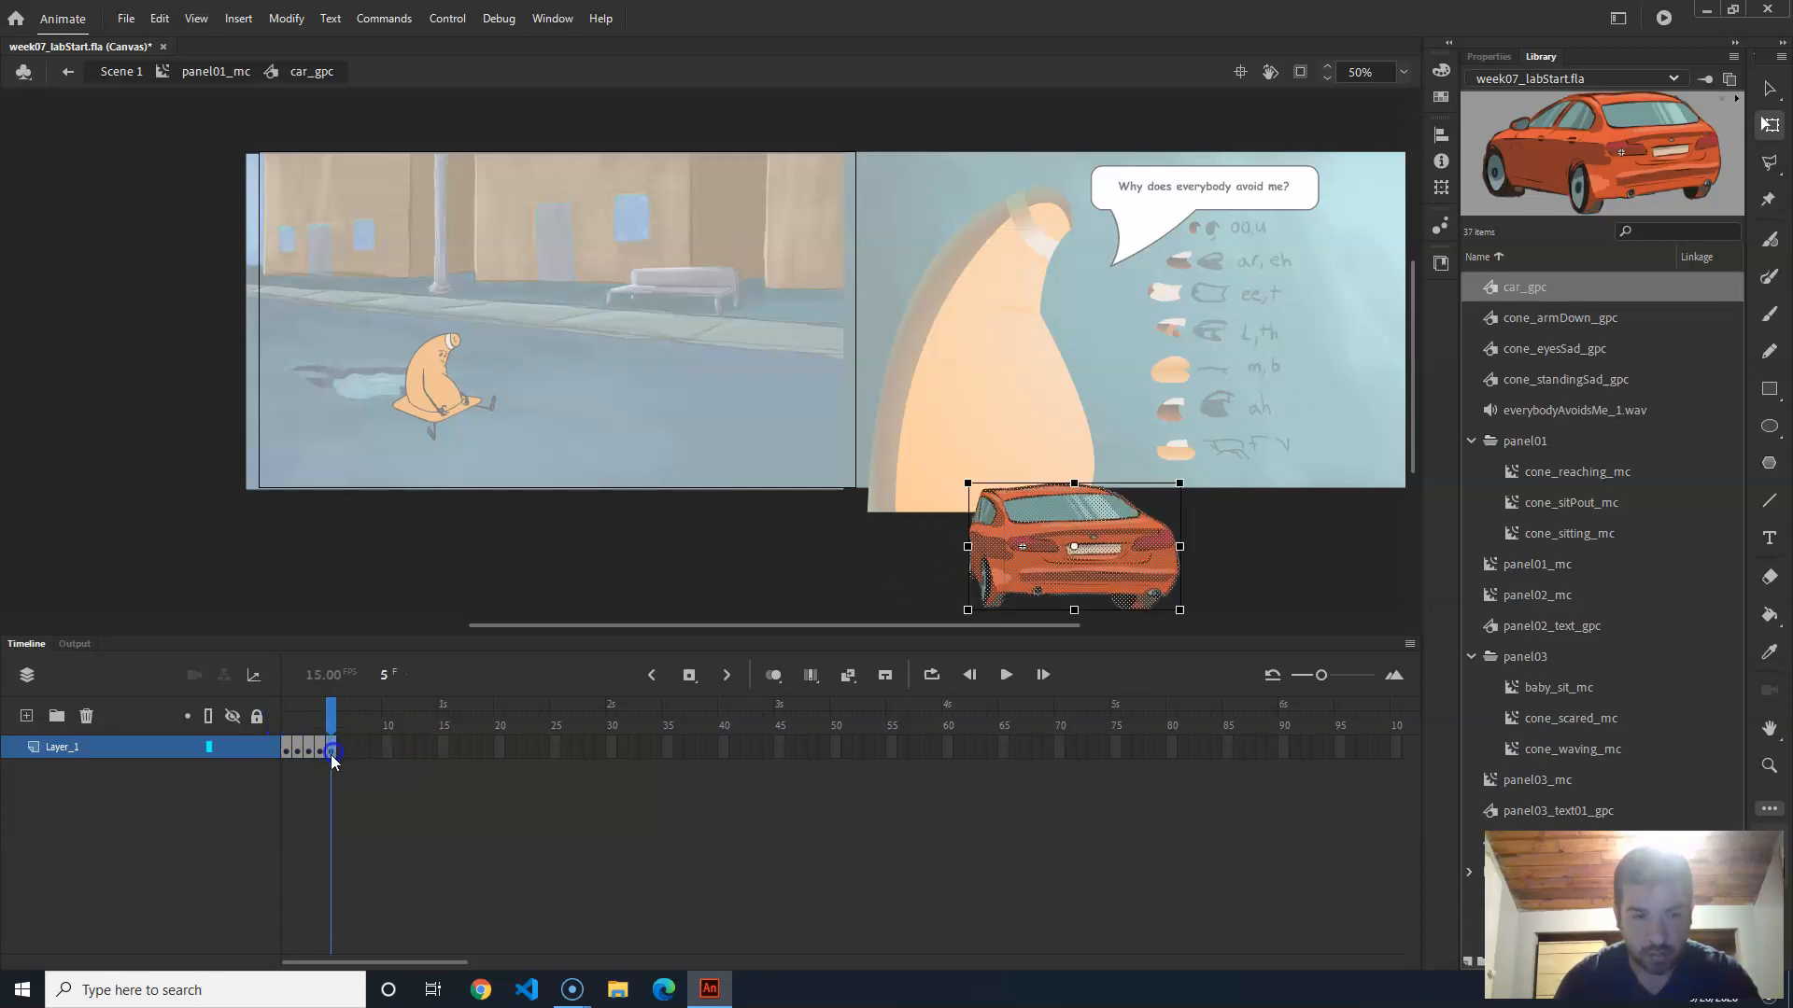
right_click(329, 745)
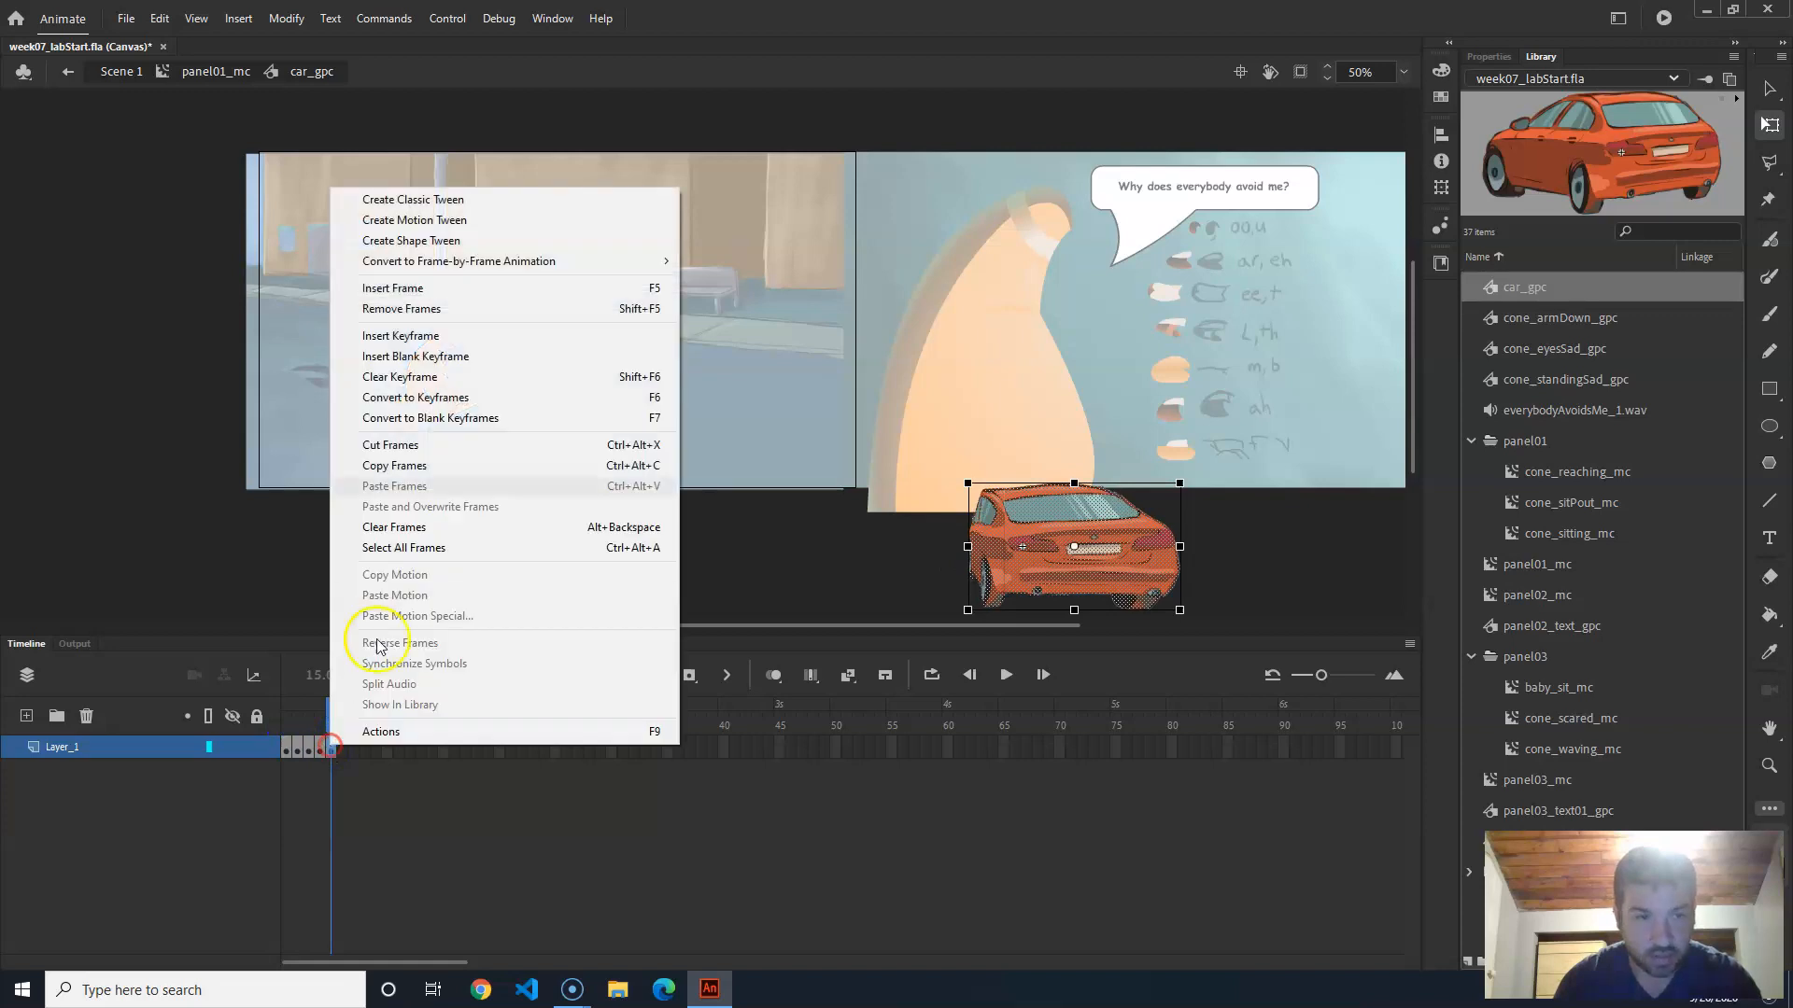
left_click(411, 309)
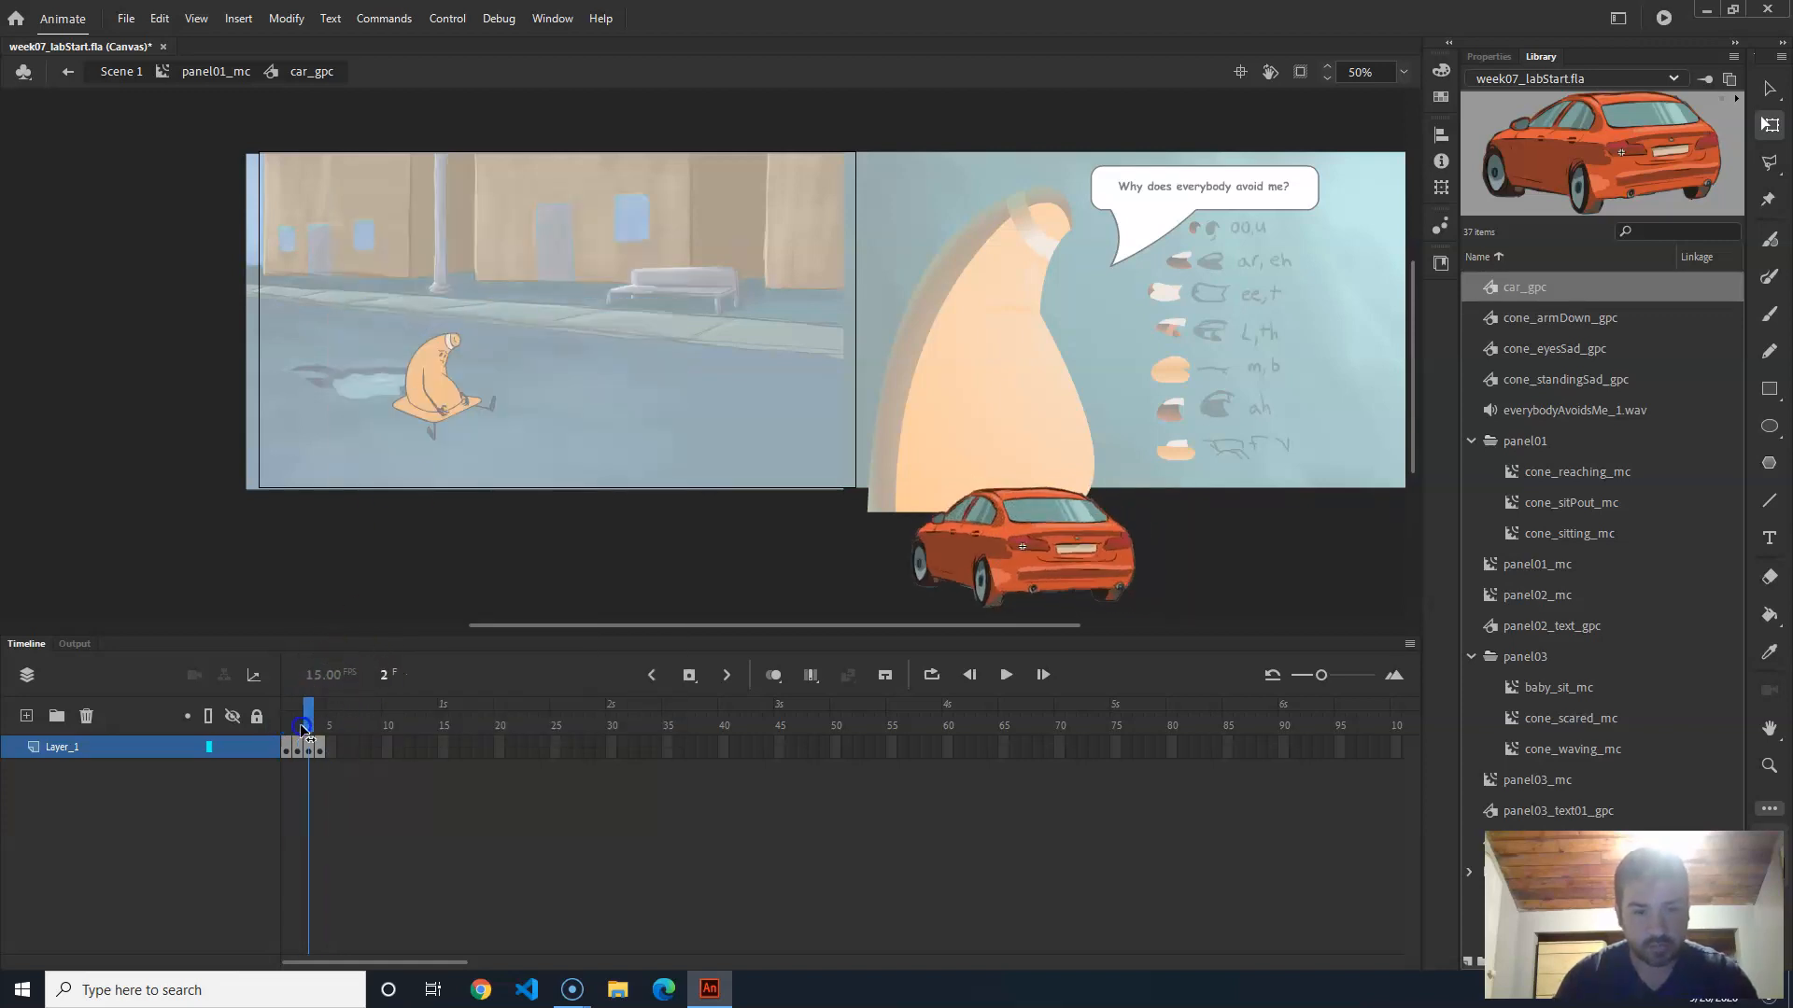
left_click(346, 759)
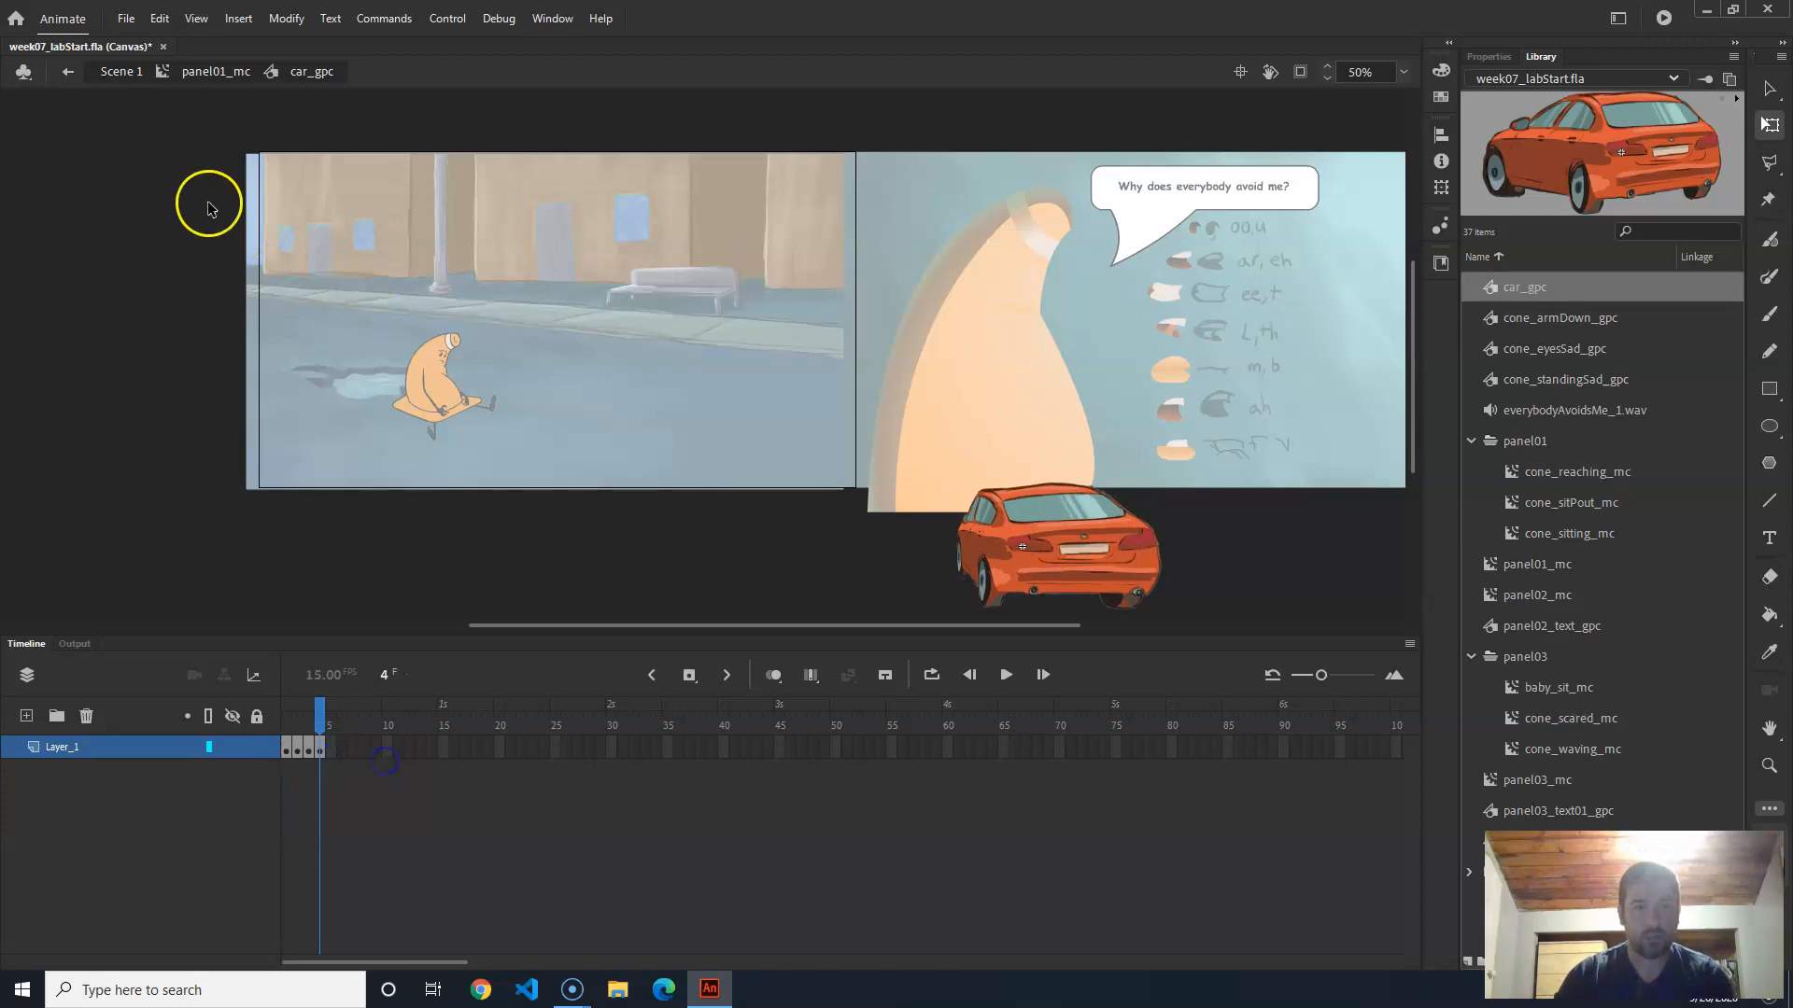
Step: Return to editing panel01_mc and scrub its opening frames, ending at frame 2
left_click(198, 72)
left_click(327, 722)
left_click_drag(327, 721, 303, 777)
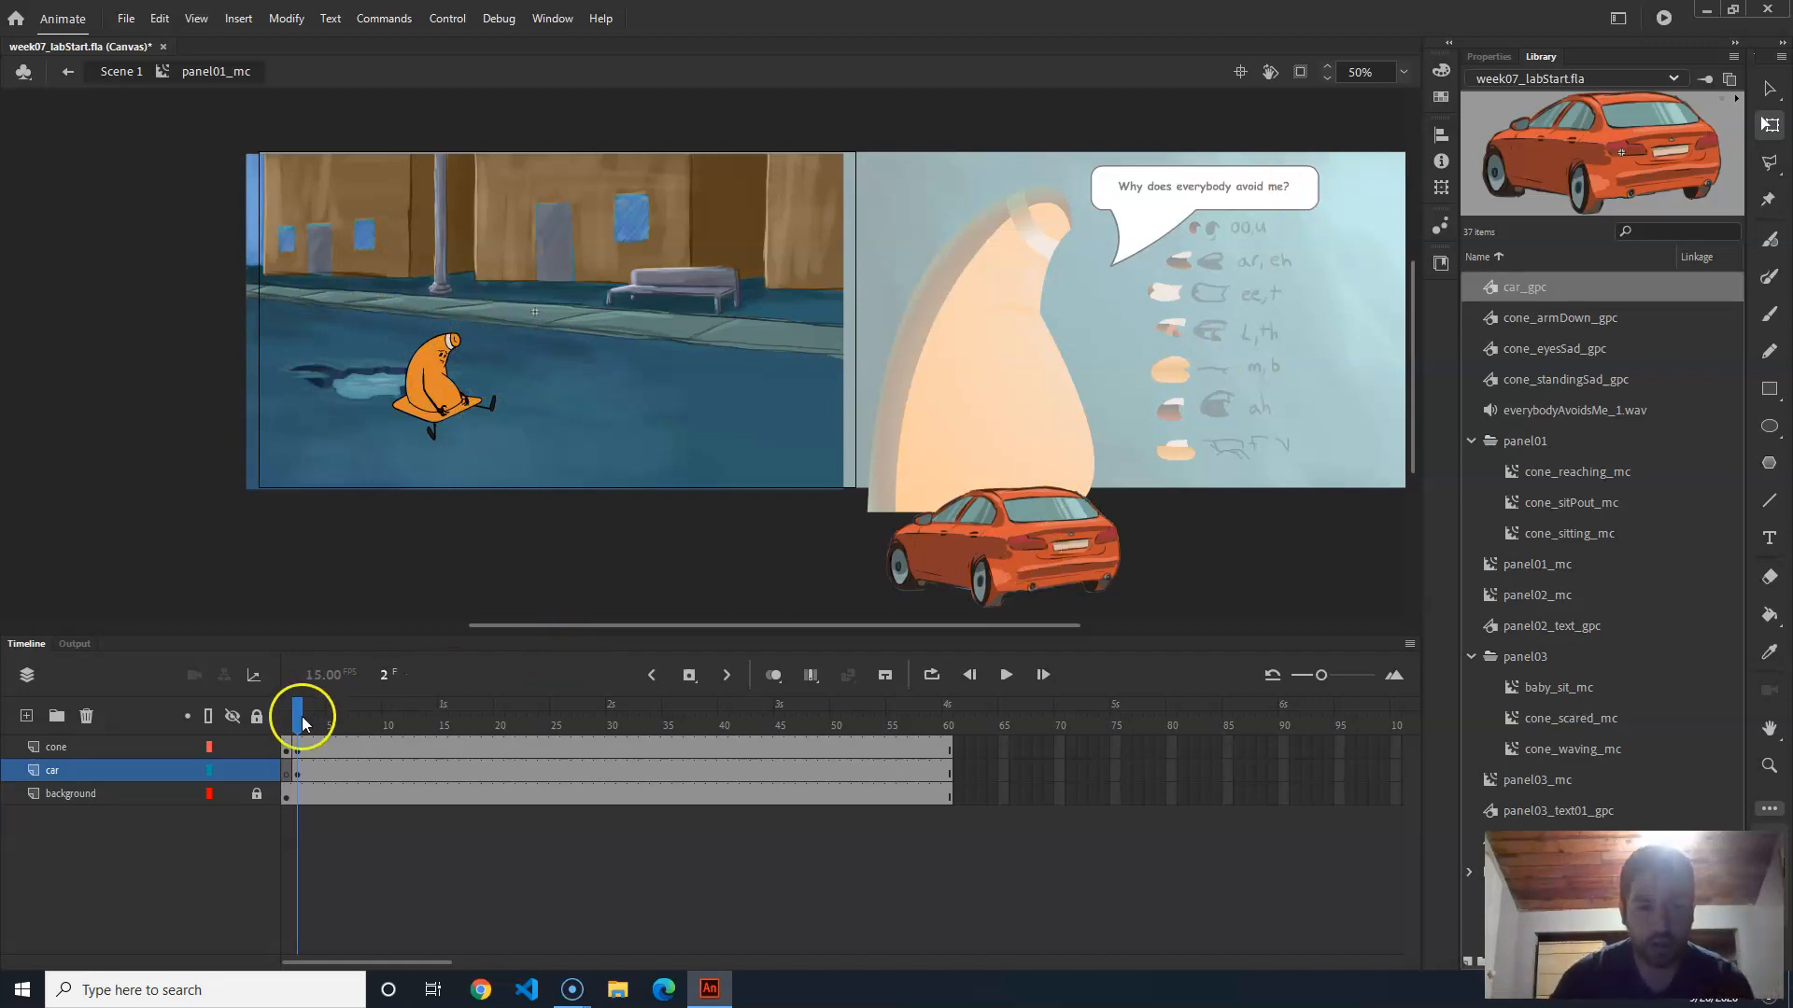
mouse_move(297, 733)
left_mouse_down()
mouse_move(488, 733)
mouse_move(302, 733)
left_mouse_up()
Step: Open the Frame Picker for the car at frame 2, set it to Single Frame, and scrub to check the result
left_click(1033, 573)
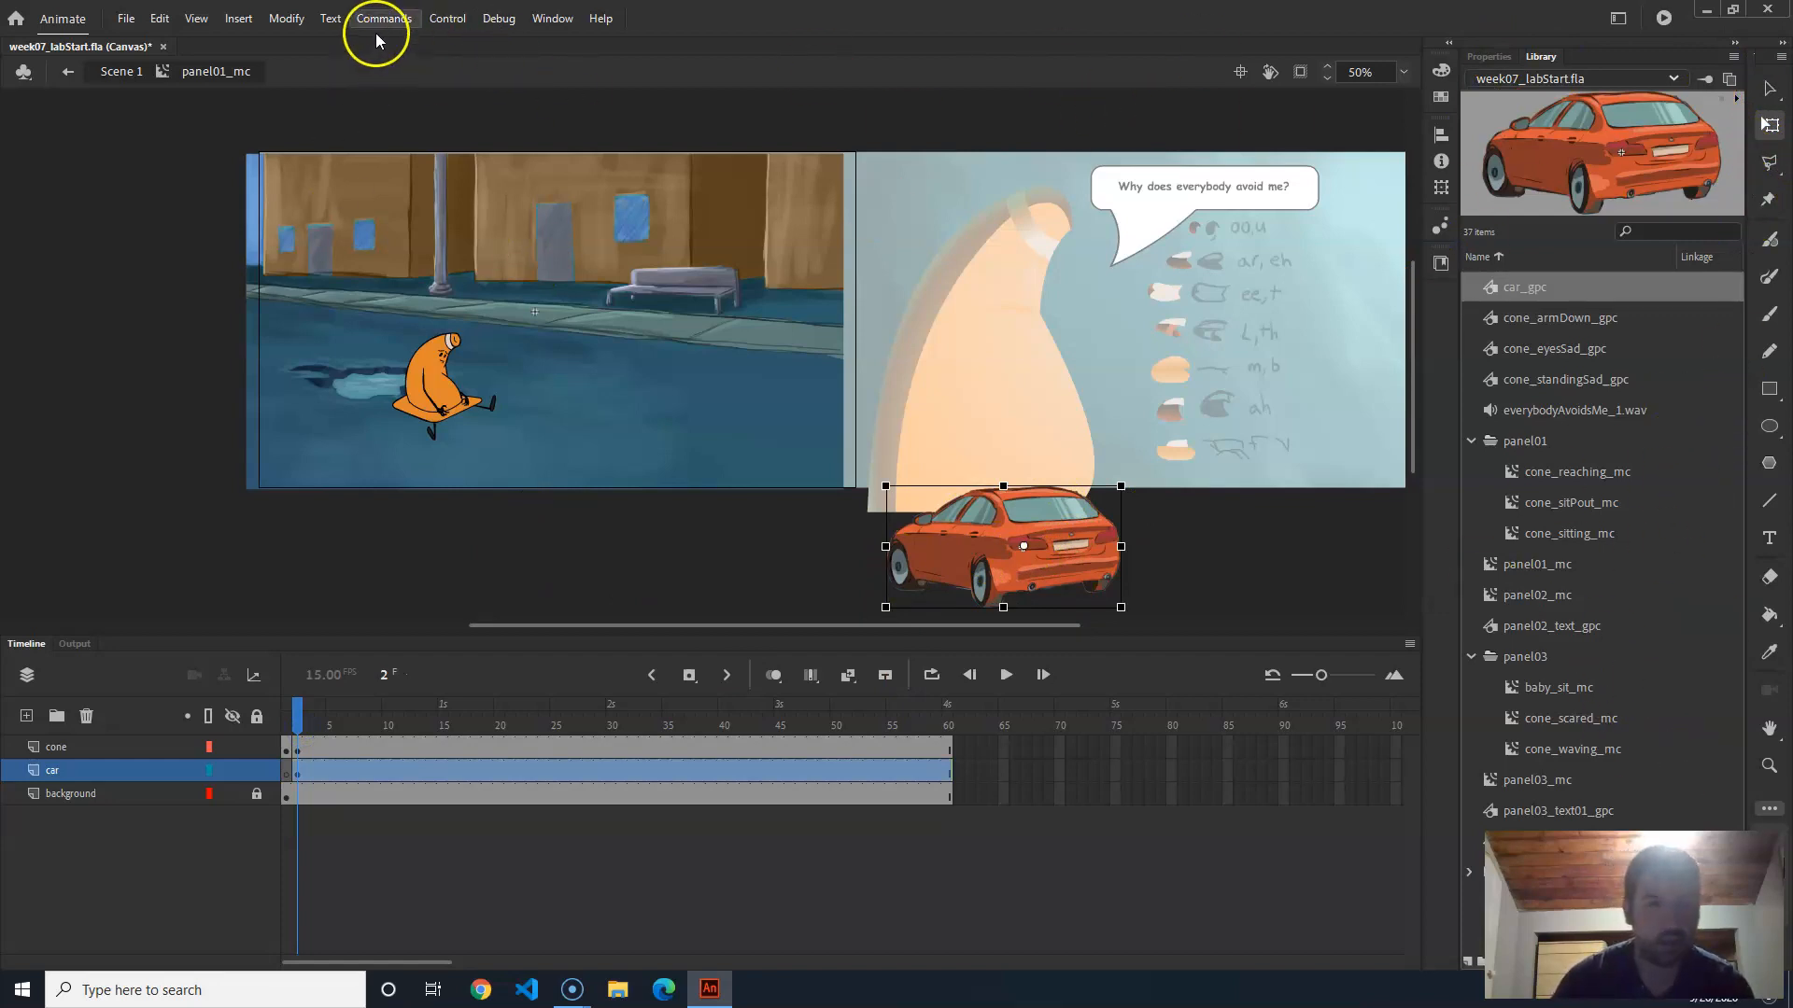
left_click(558, 26)
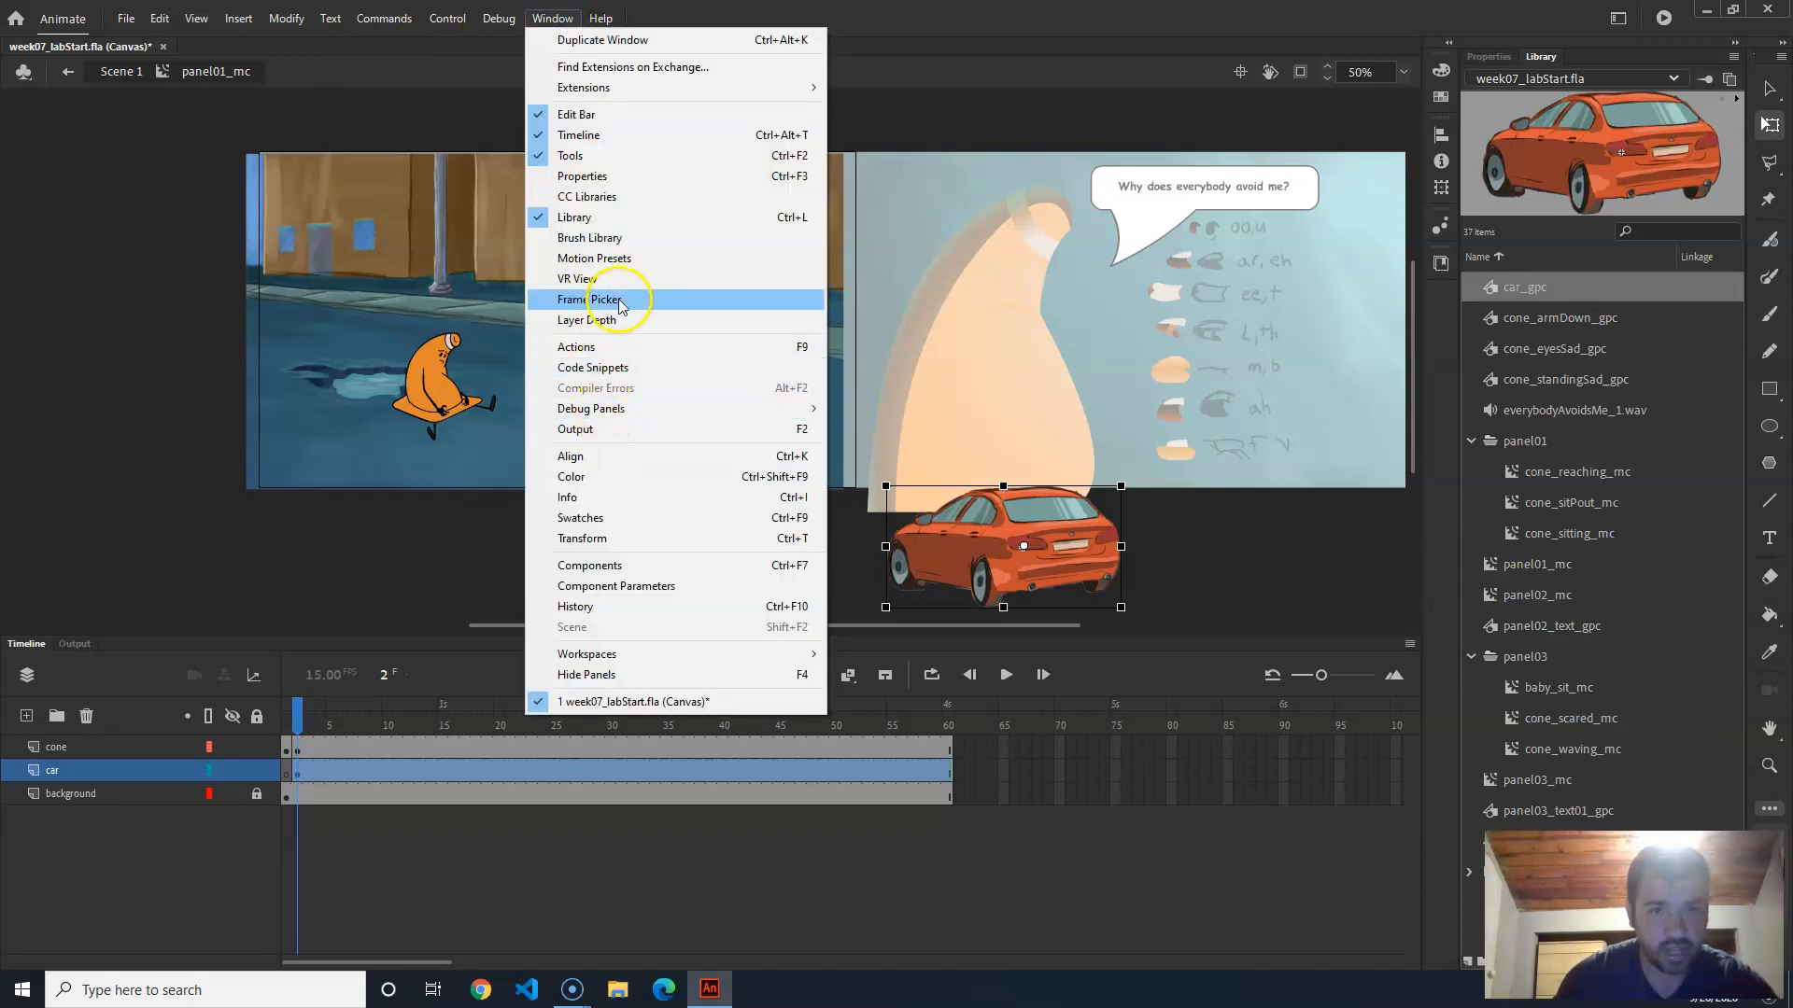
left_click(634, 301)
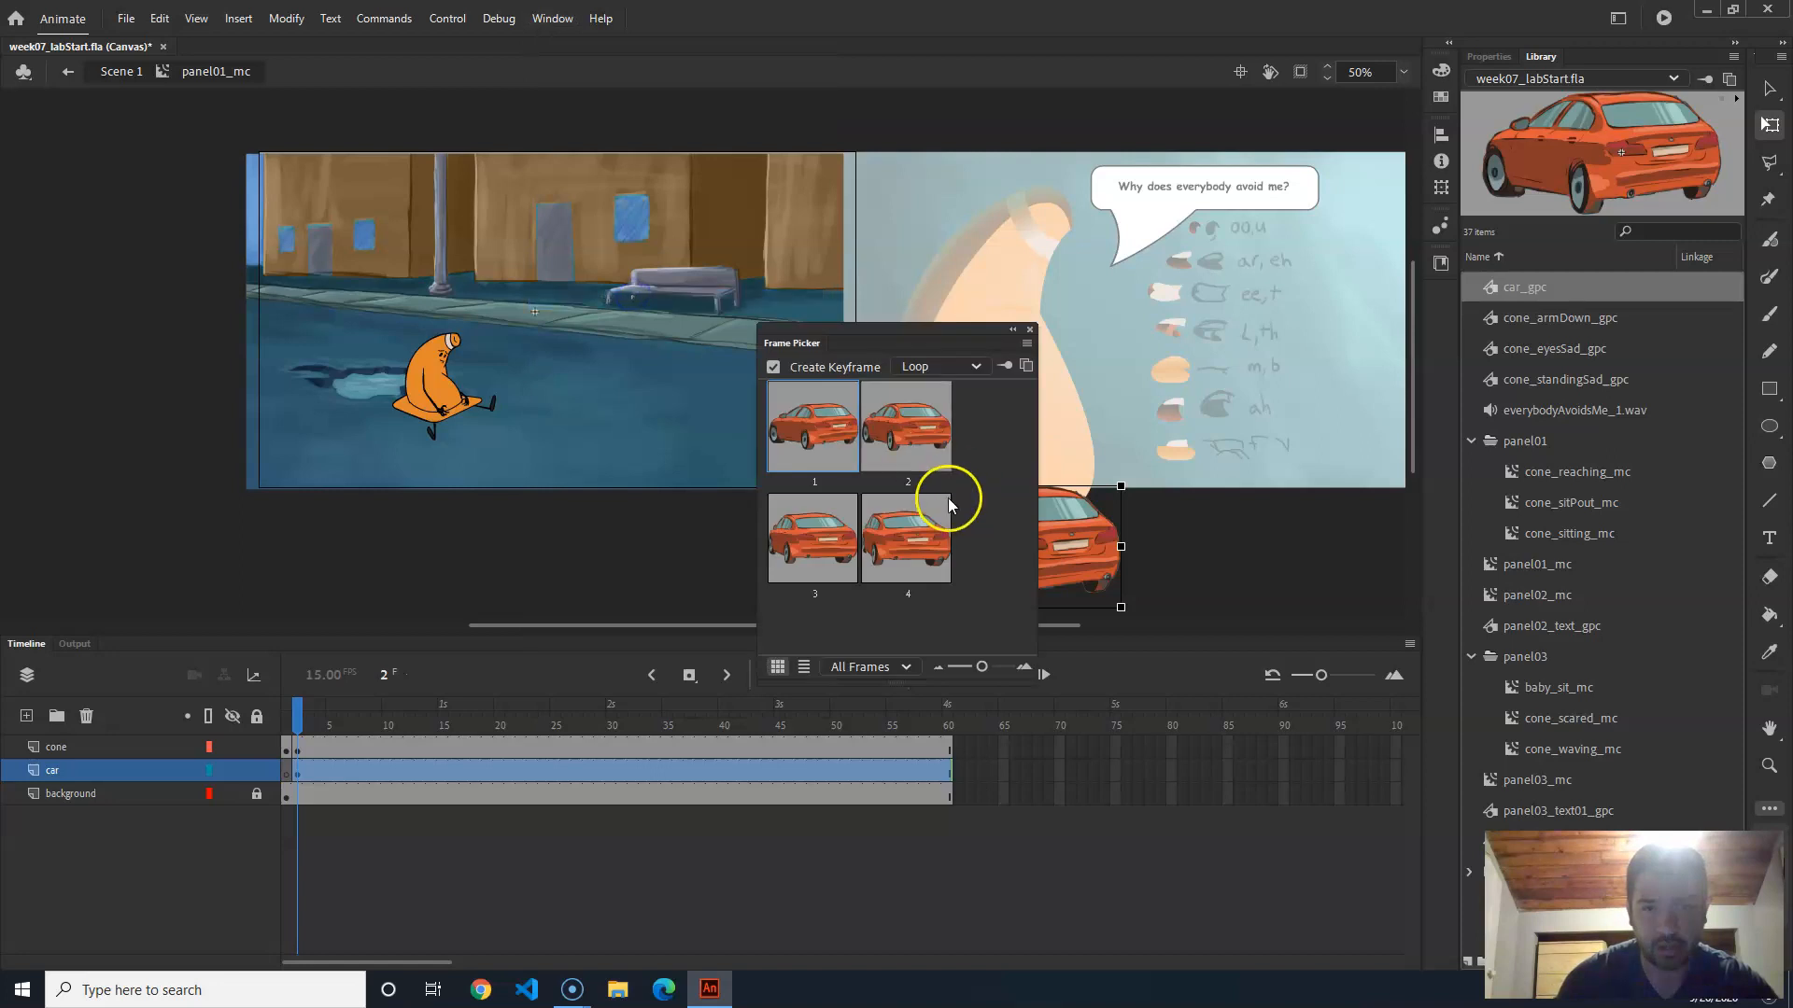
left_click_drag(870, 341, 1241, 204)
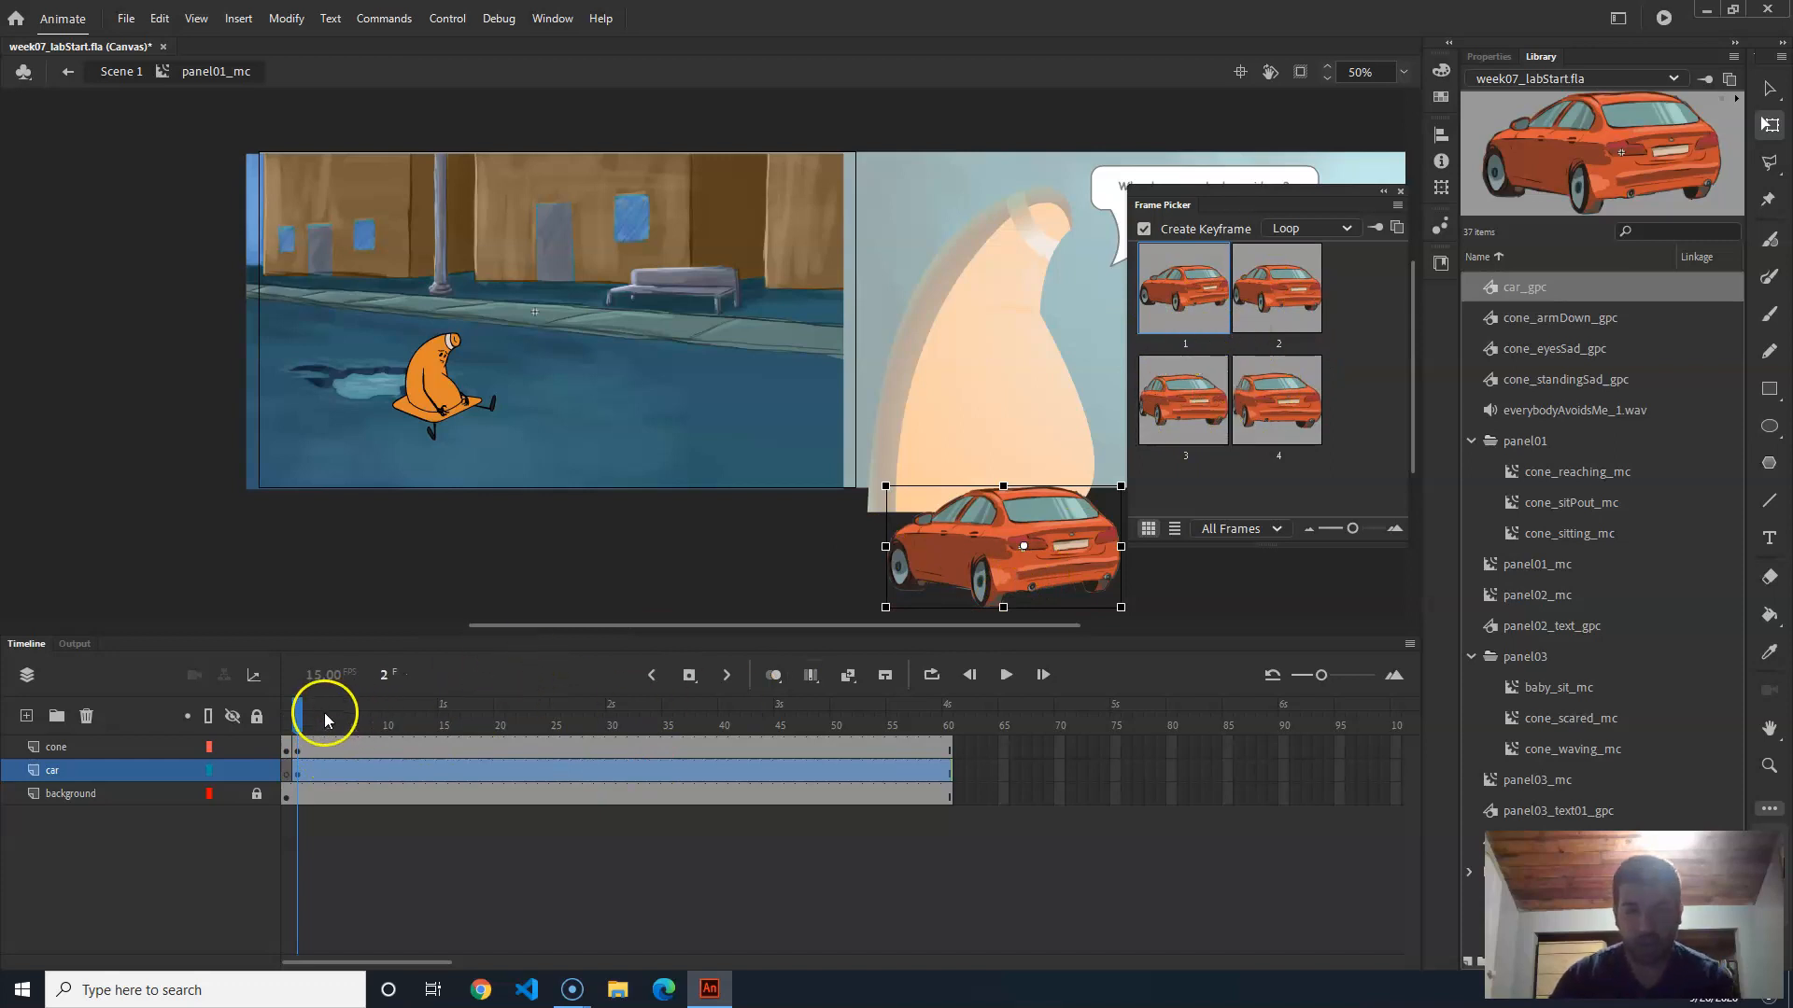
left_click(1330, 232)
left_click(1324, 316)
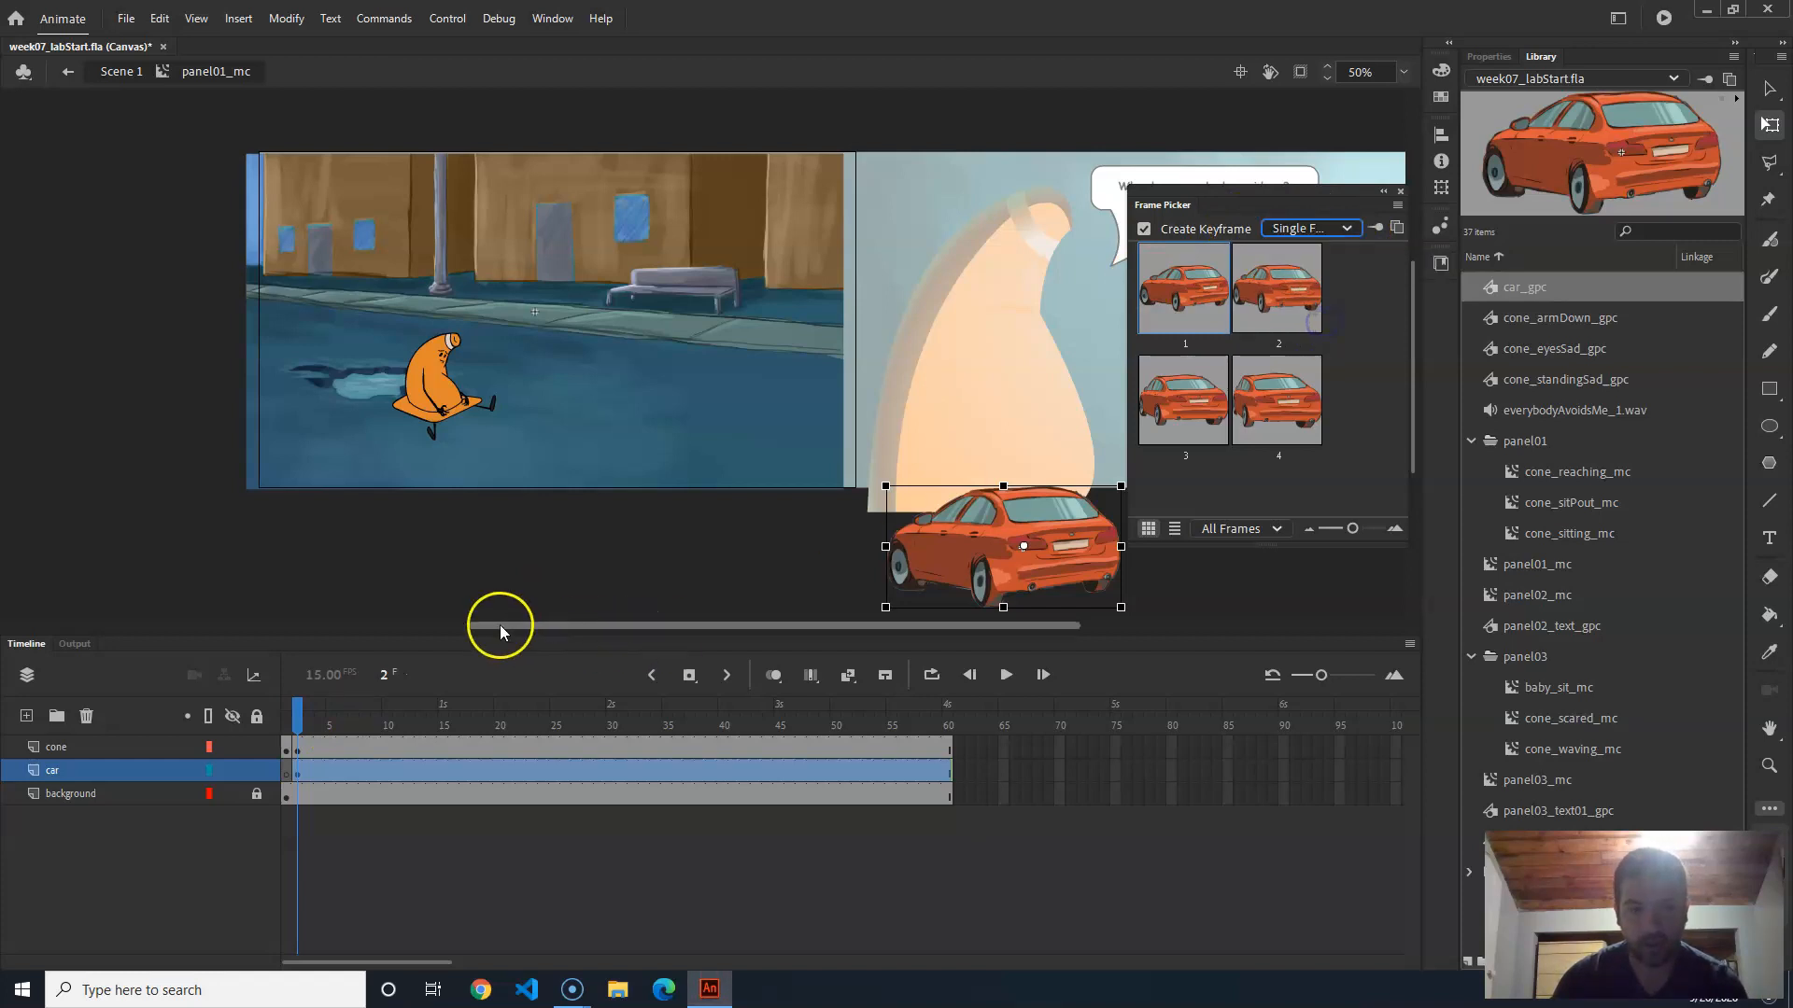
left_click(422, 728)
left_click_drag(420, 725, 303, 713)
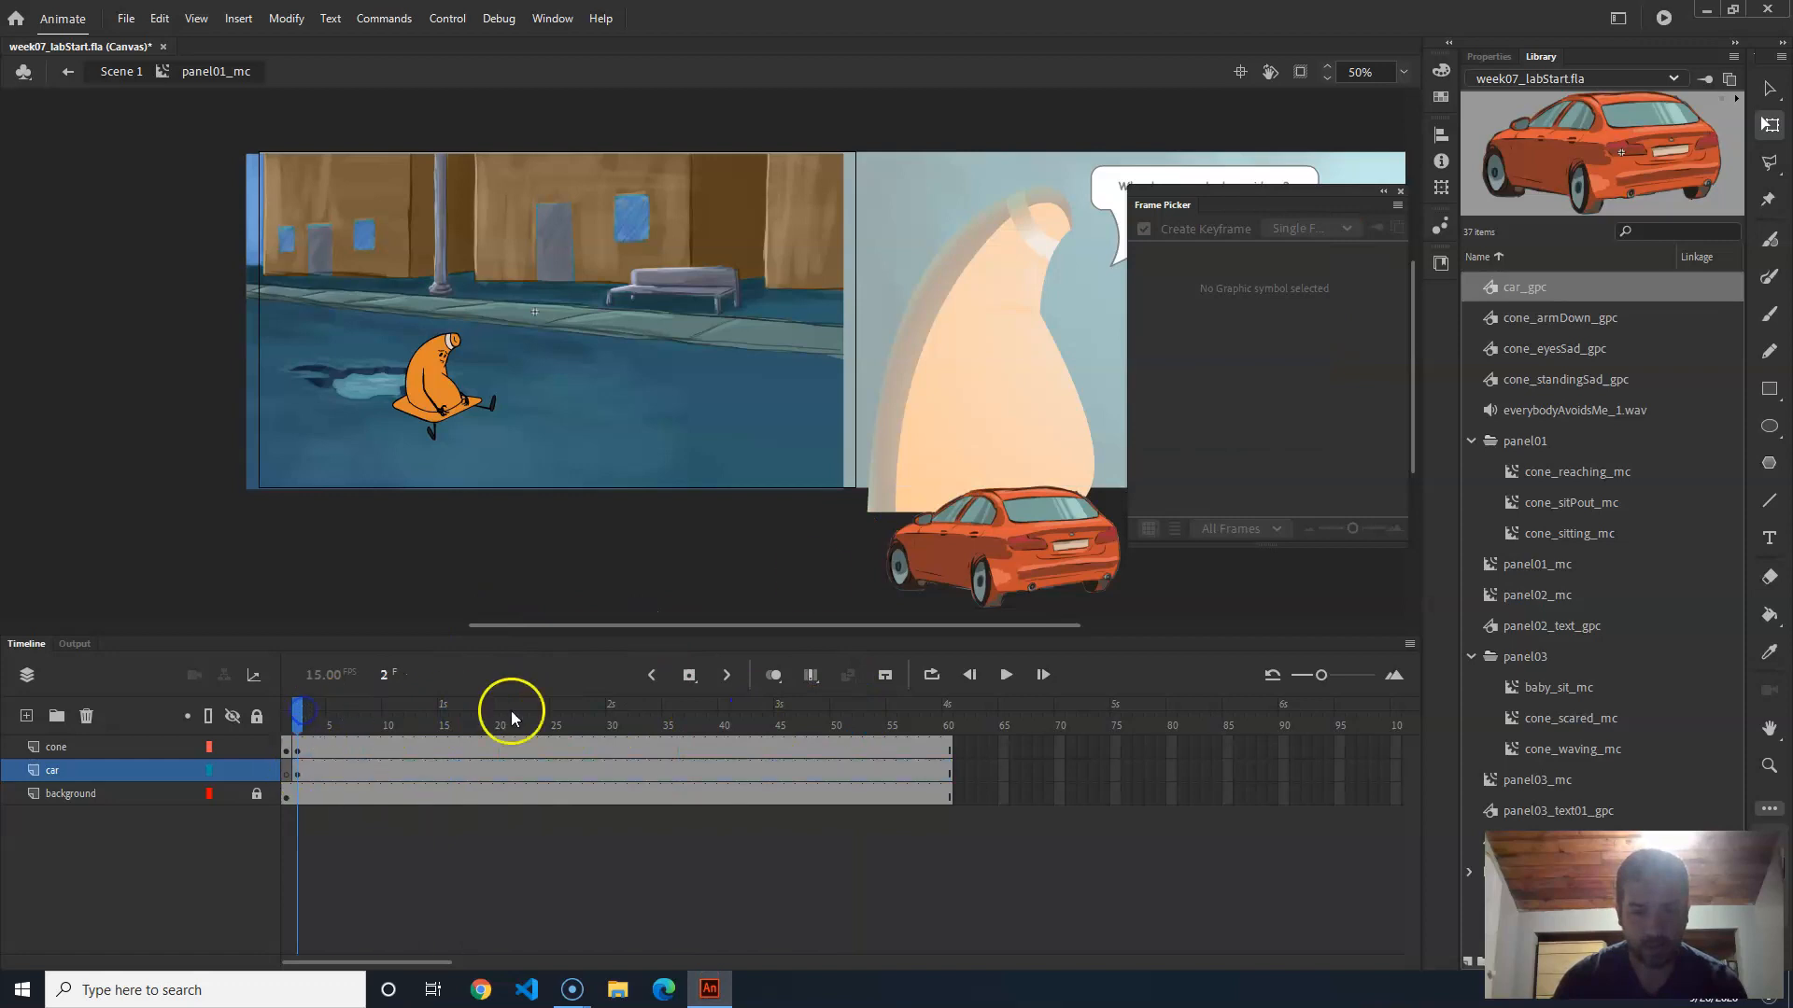
Step: At frame 15 of the car layer, create a keyframe showing car_gpc's frame 3 pose with the Frame Picker
left_click(1048, 552)
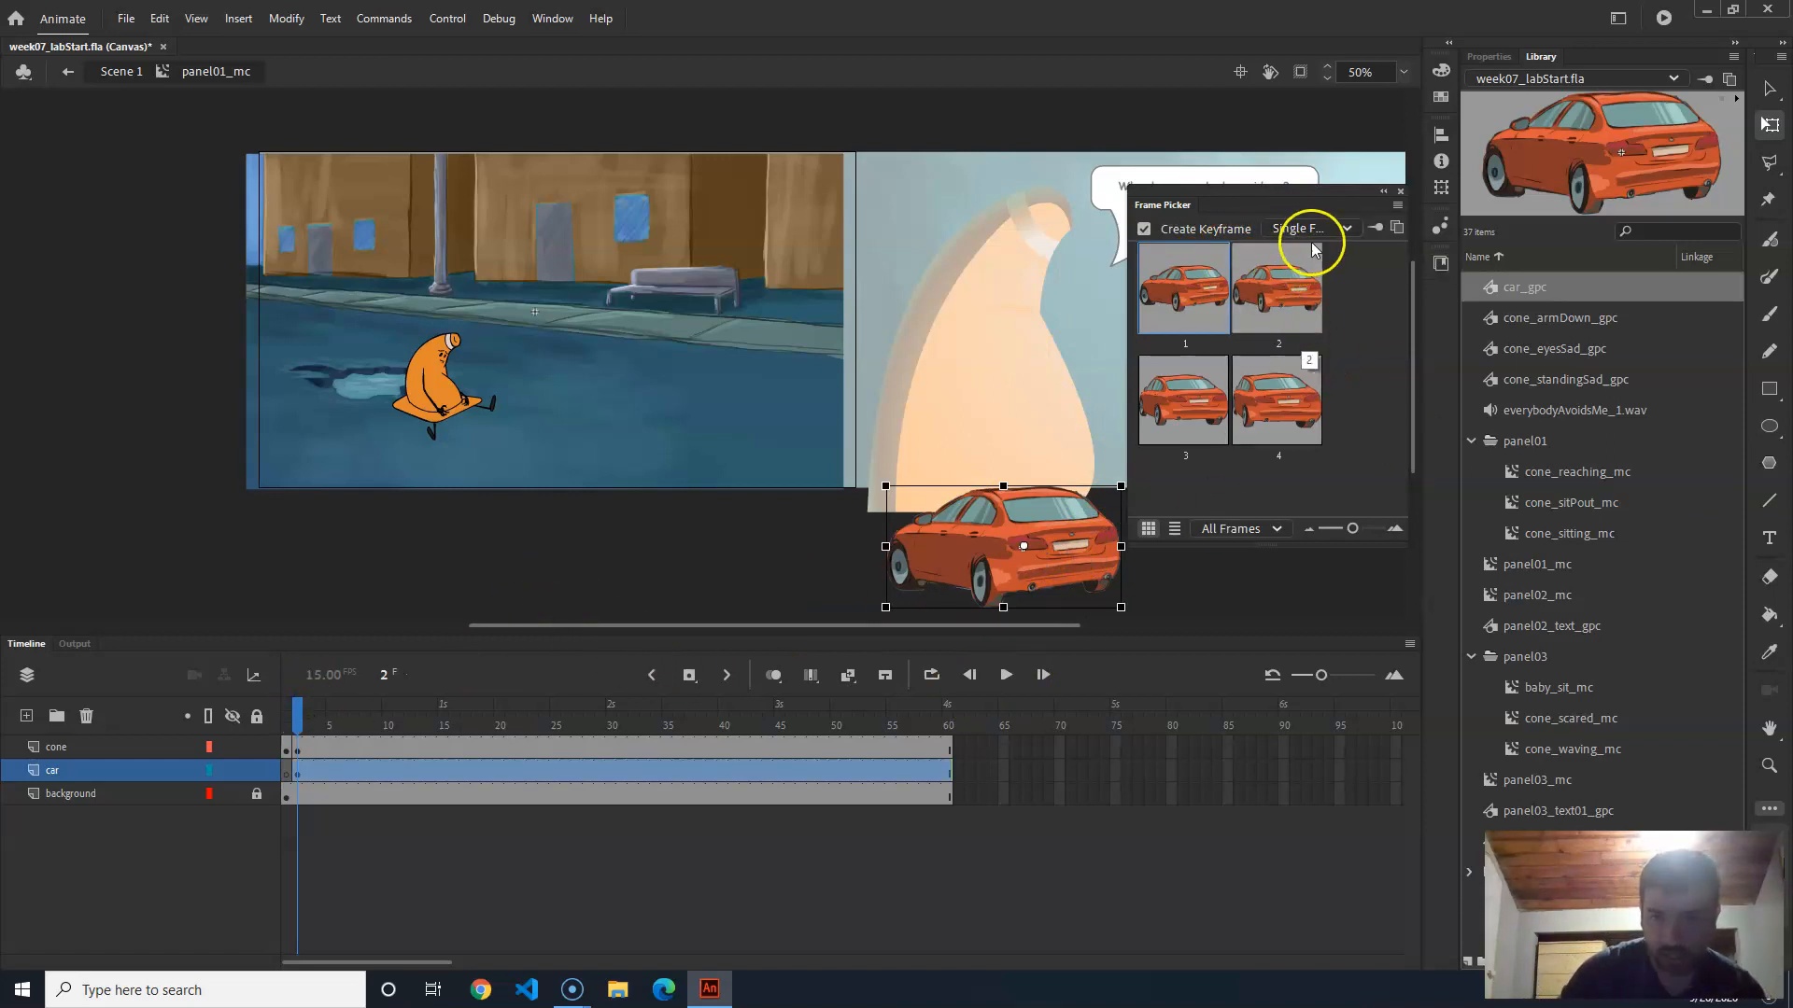
left_click_drag(331, 719, 444, 734)
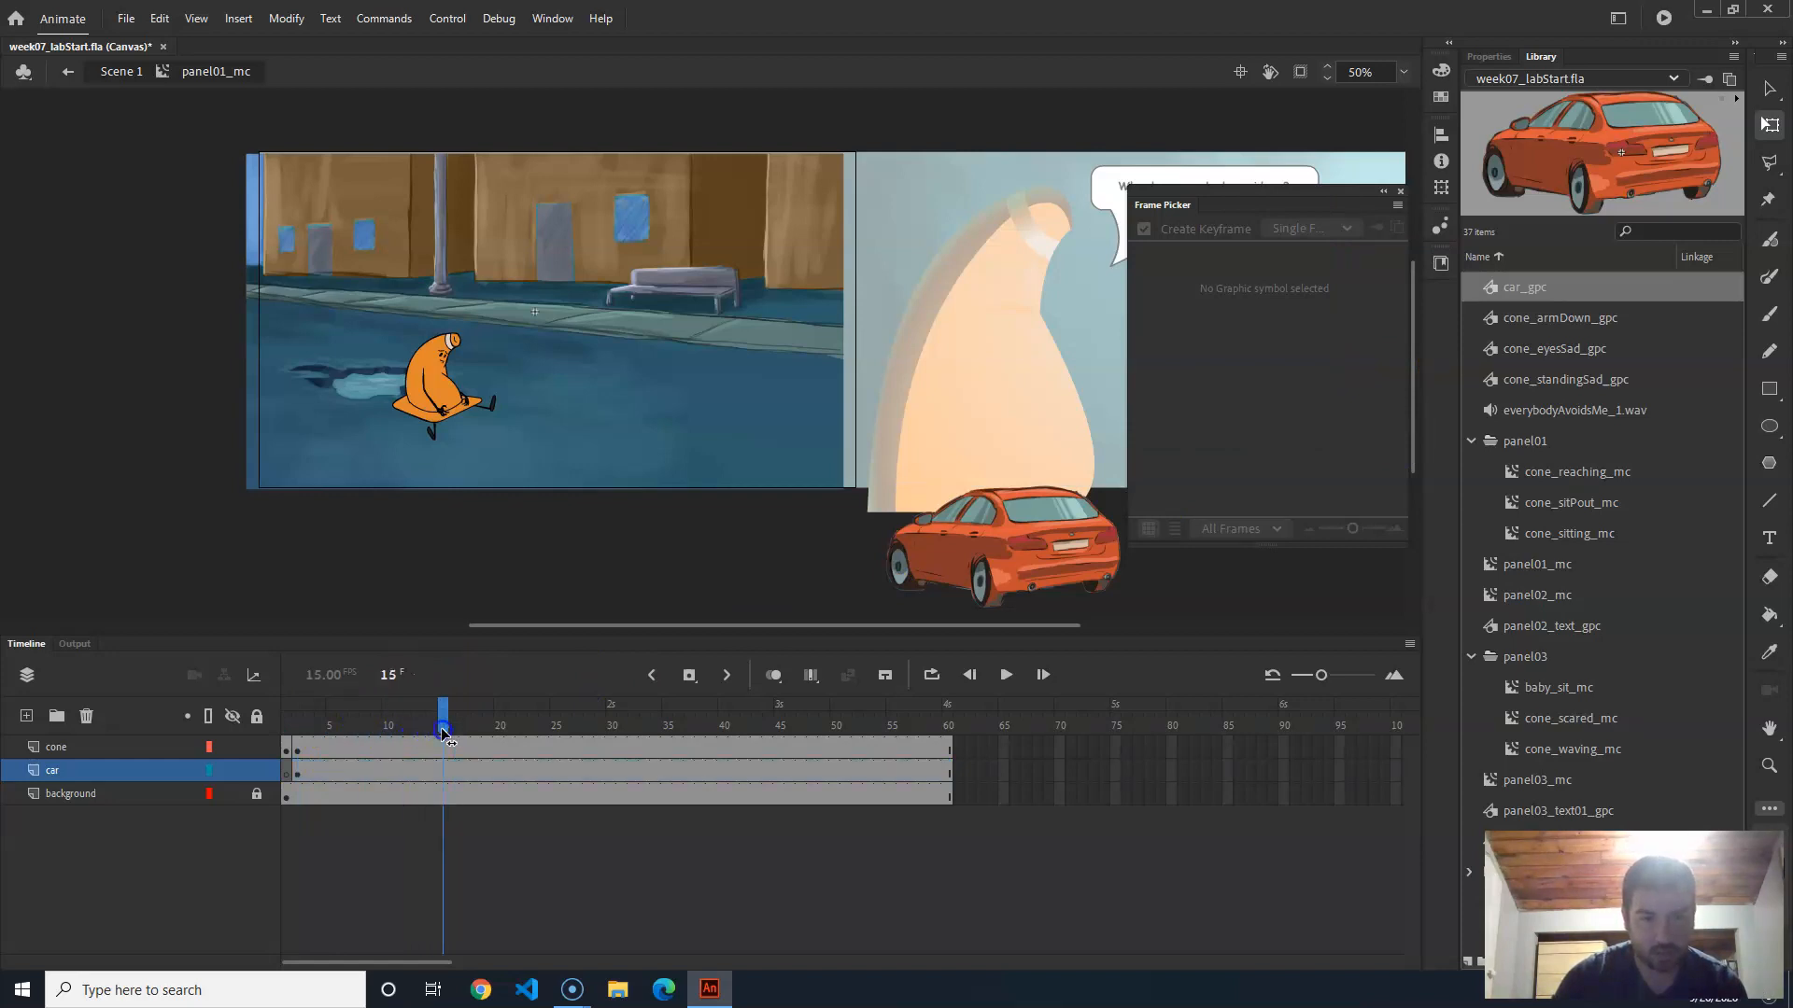
left_click(442, 775)
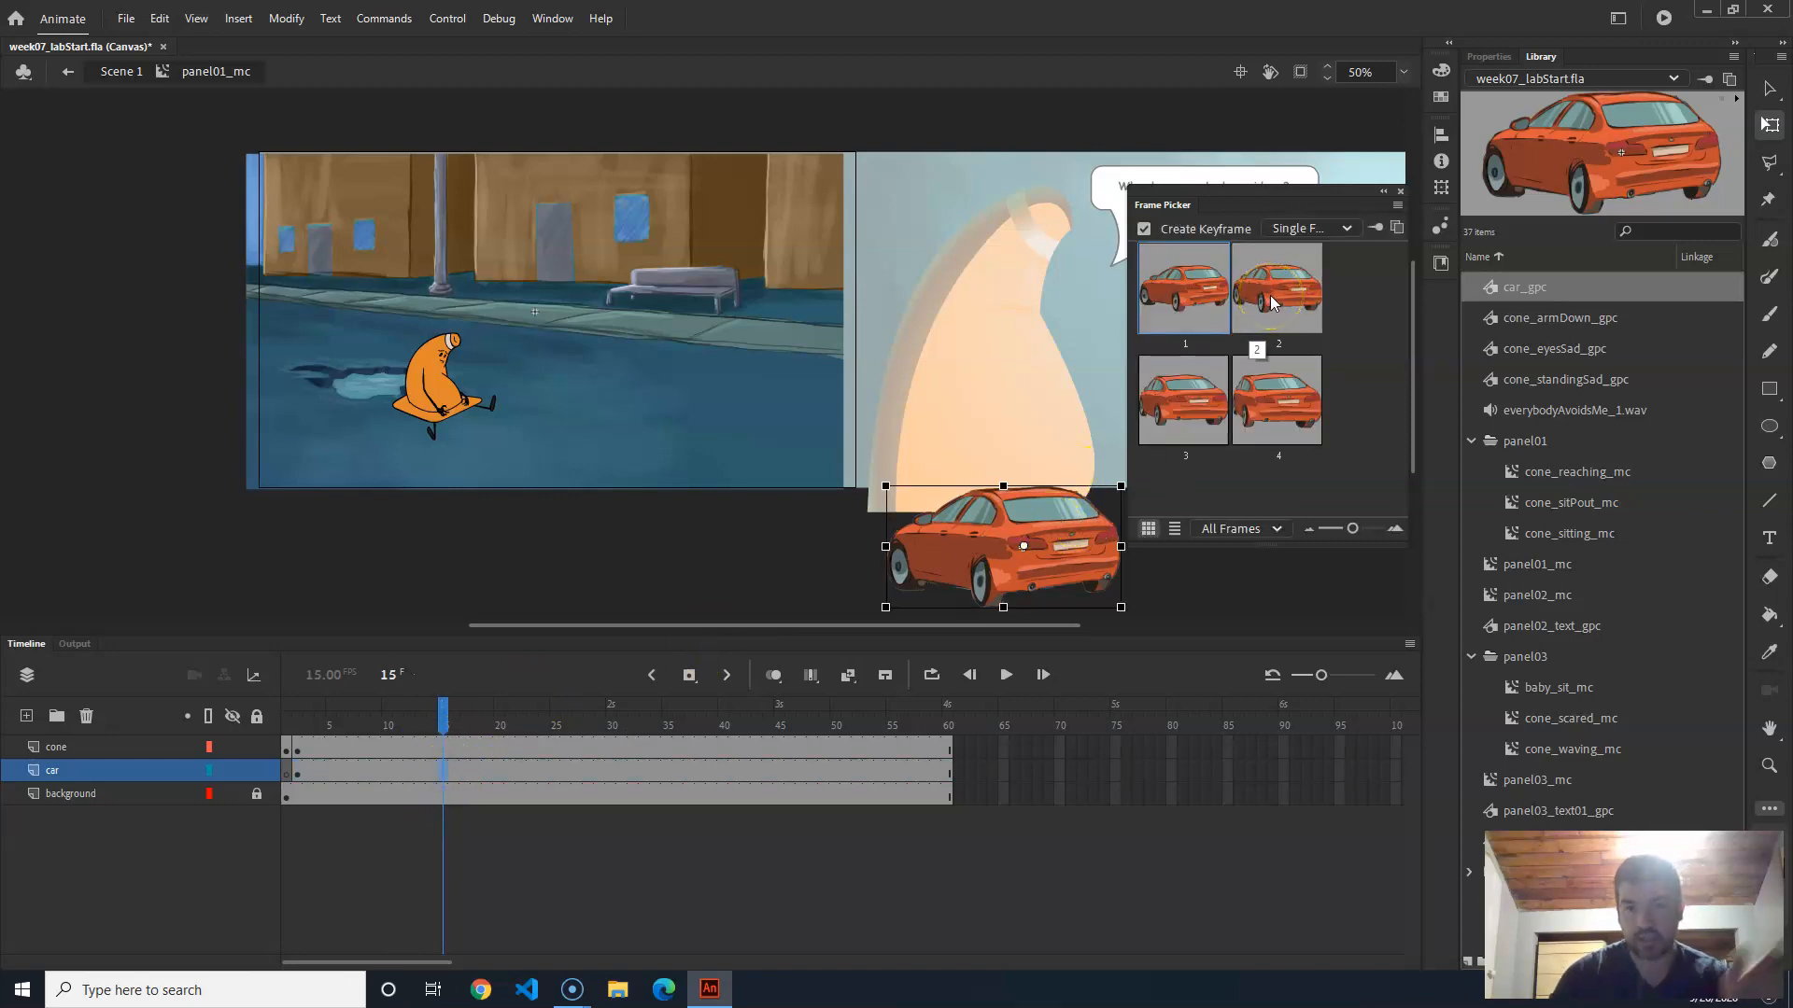
left_click(1176, 415)
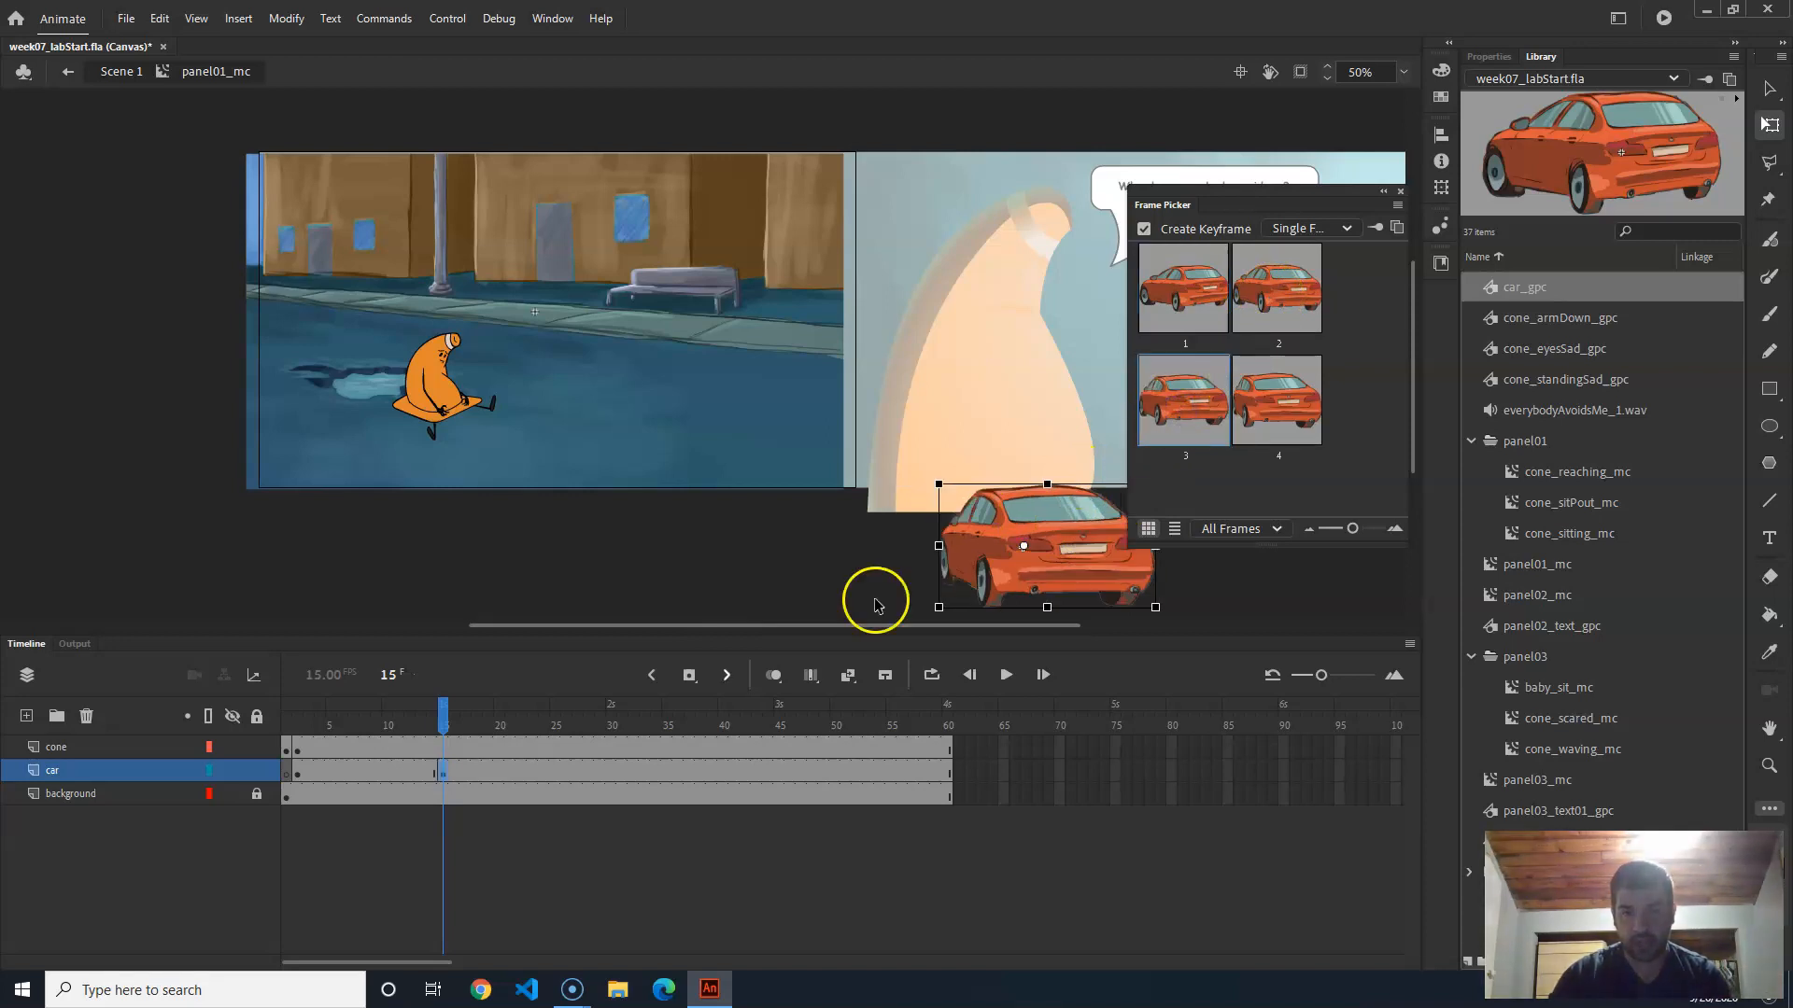
Step: Check the pose change around frame 15, and create a keyframe at frame 21 of the car layer showing pose 2
left_click(446, 724)
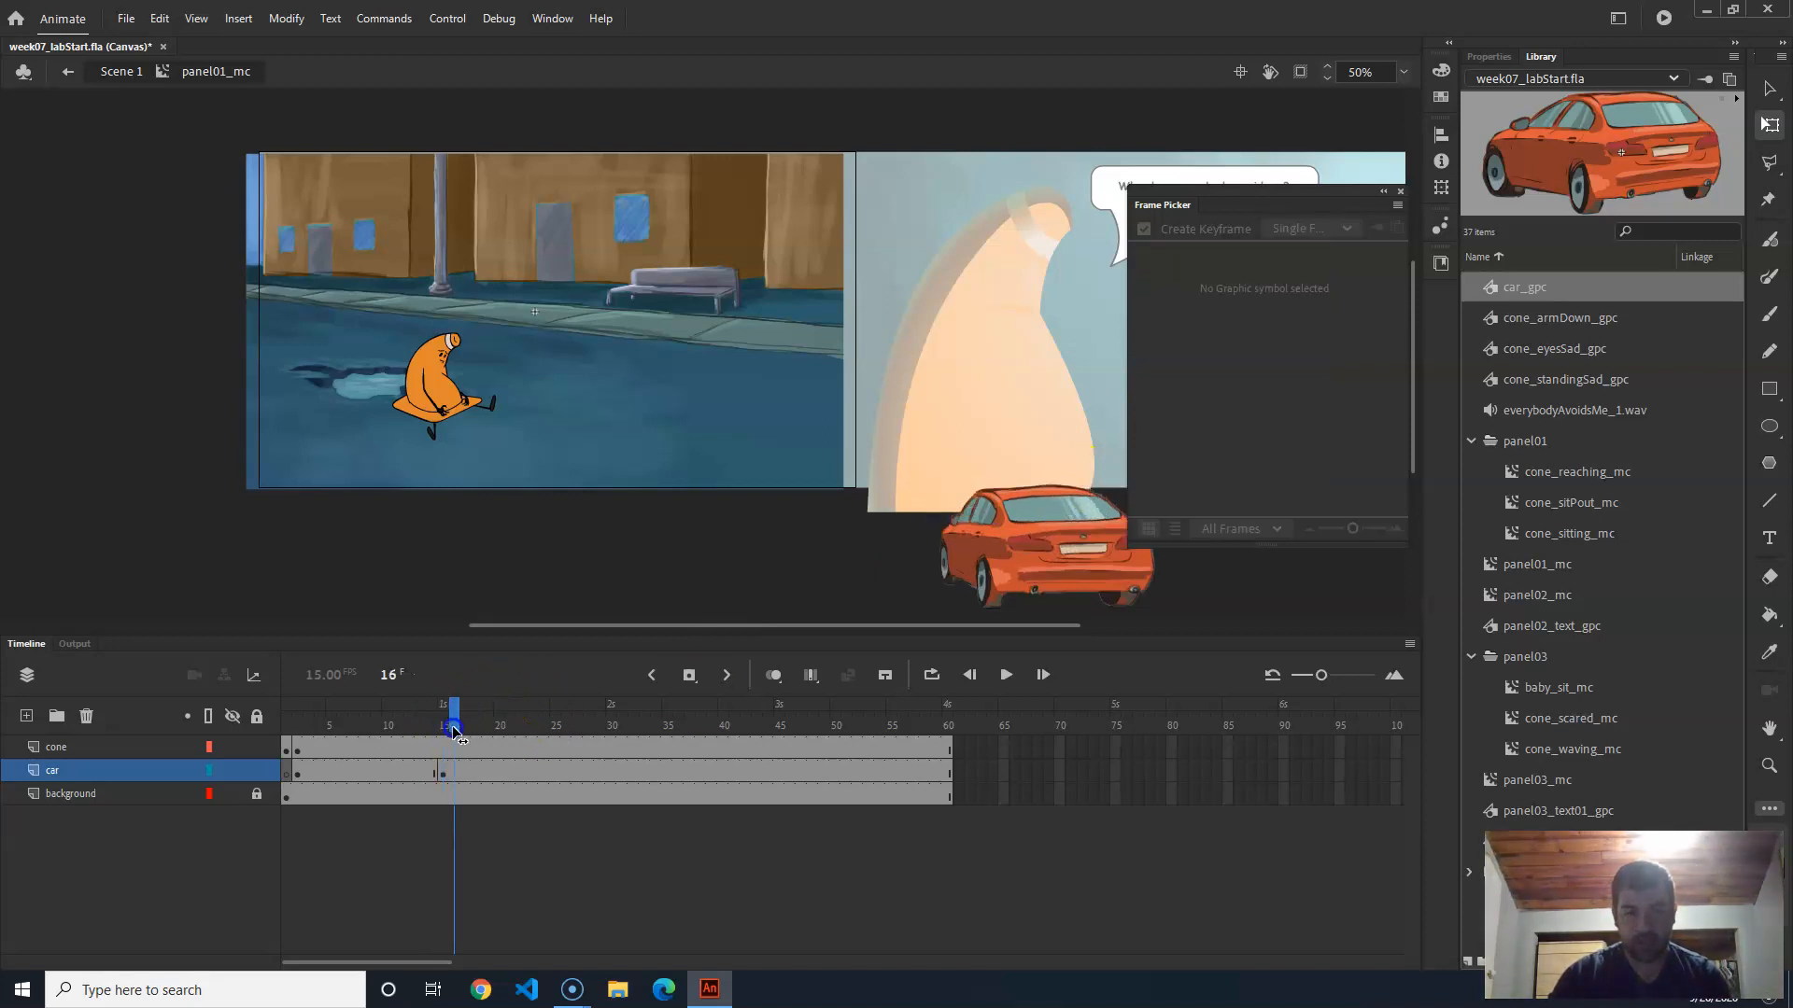
left_click_drag(444, 733, 420, 735)
mouse_move(454, 734)
left_mouse_down()
mouse_move(507, 735)
mouse_move(453, 735)
mouse_move(483, 737)
left_mouse_up()
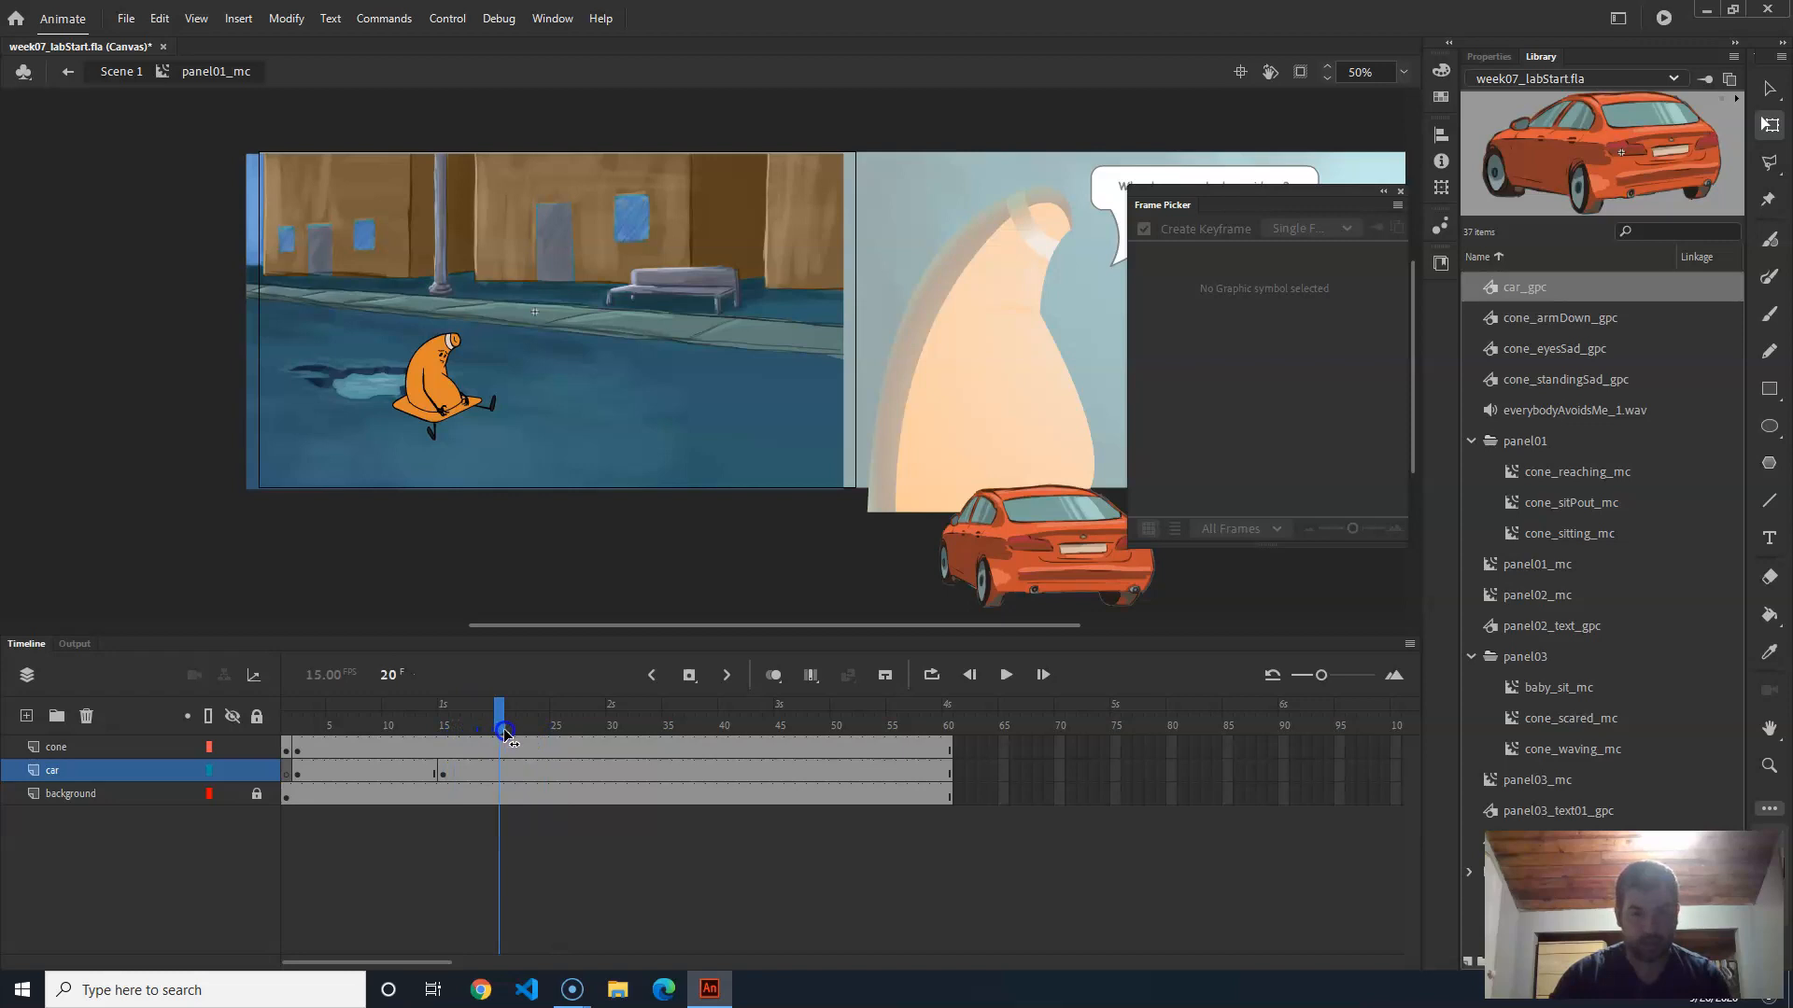
left_click(506, 772)
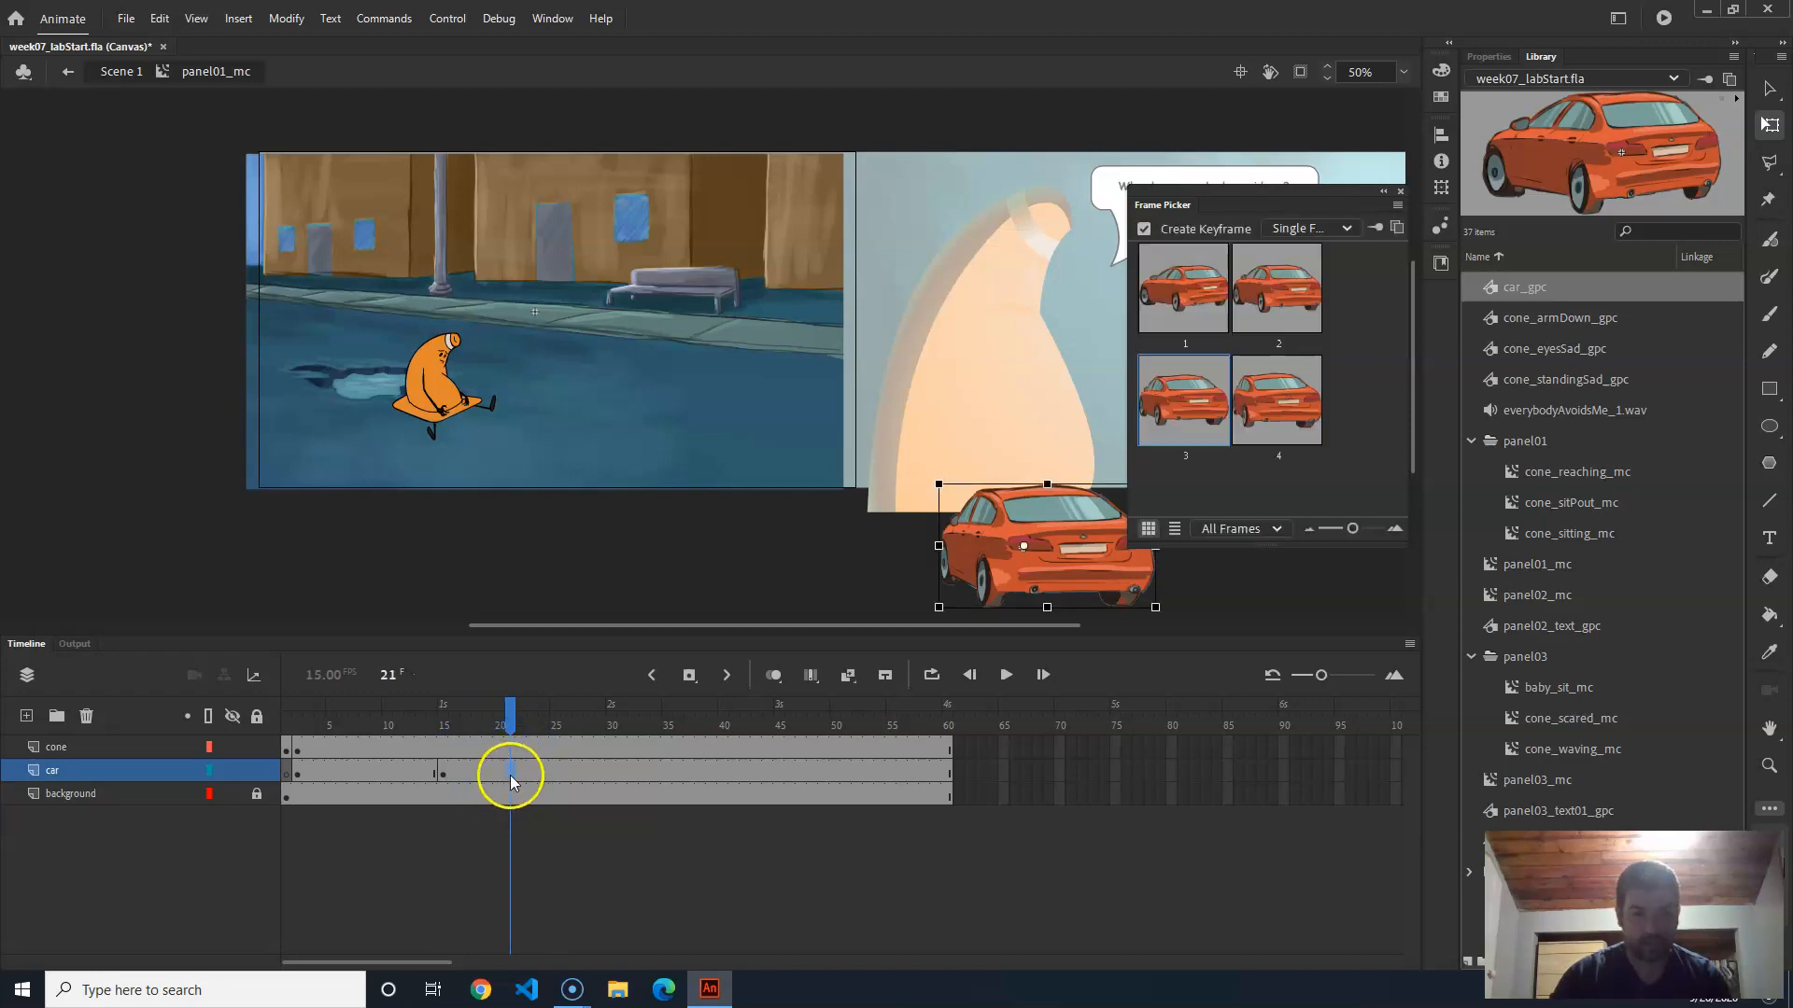
left_click(1291, 293)
Step: Scrub back to frame 2 and enlarge the car there proportionally, keeping it over the lower part of the second panel
left_click_drag(532, 721, 451, 753)
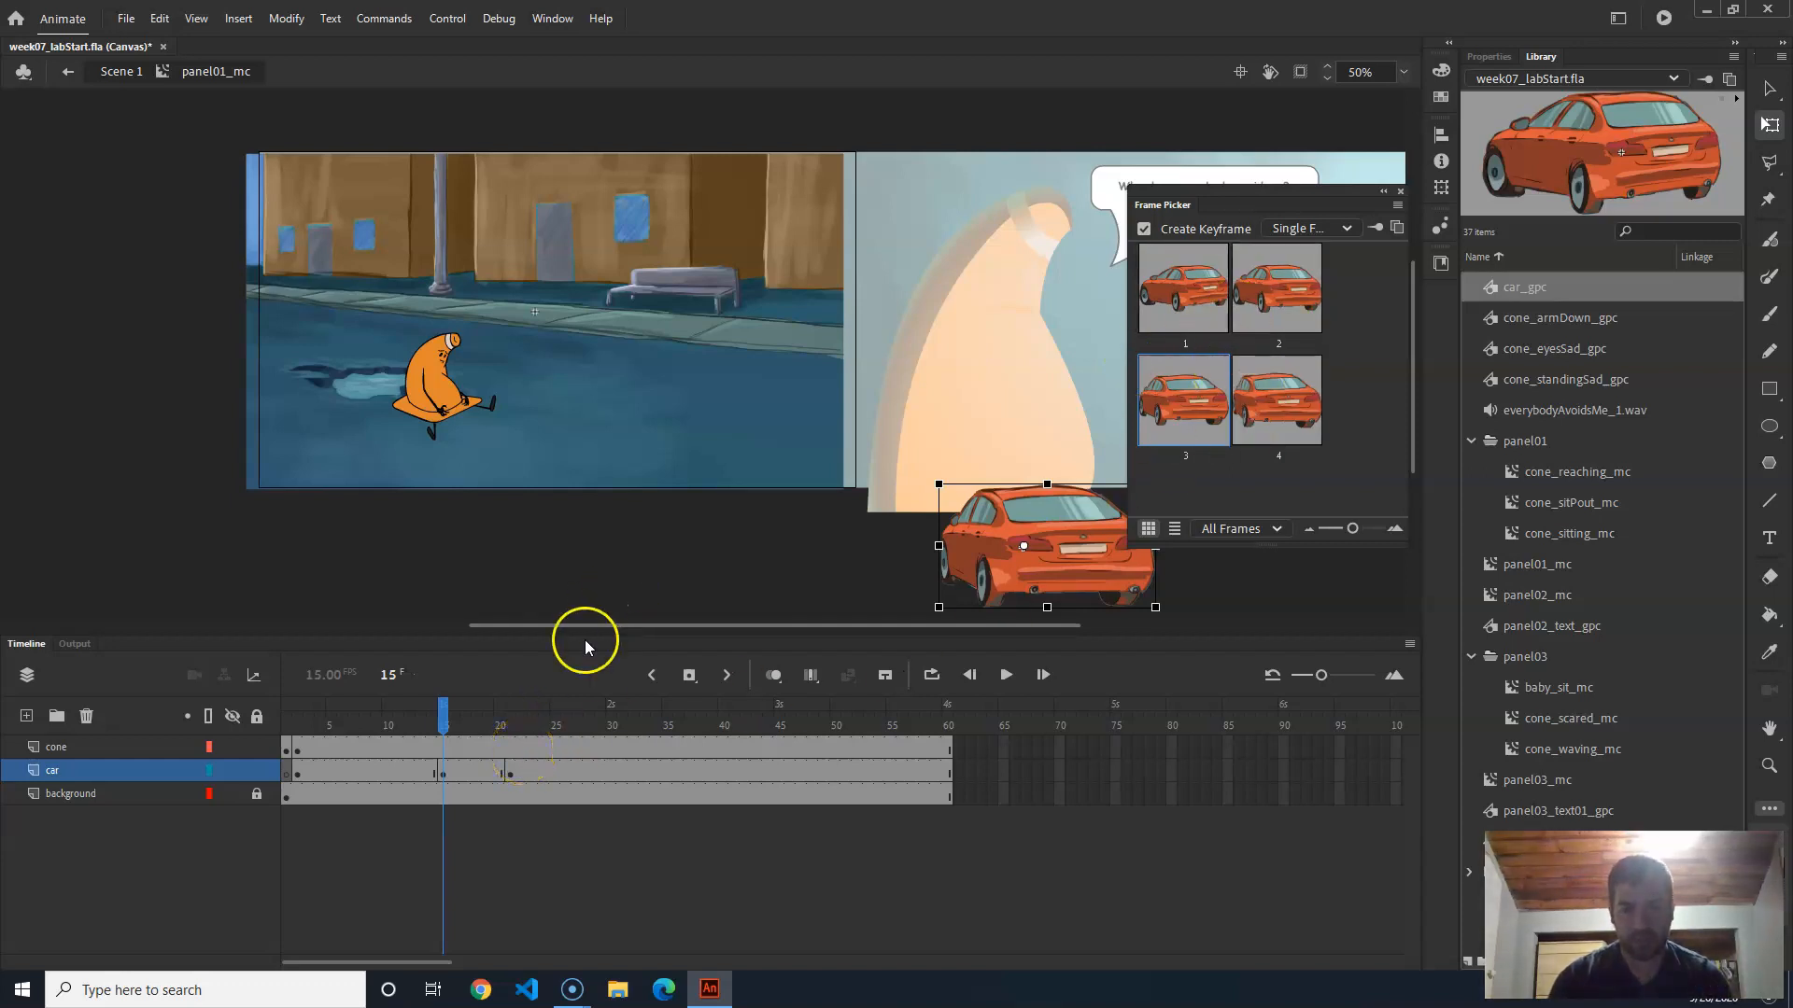
left_click_drag(447, 726, 304, 750)
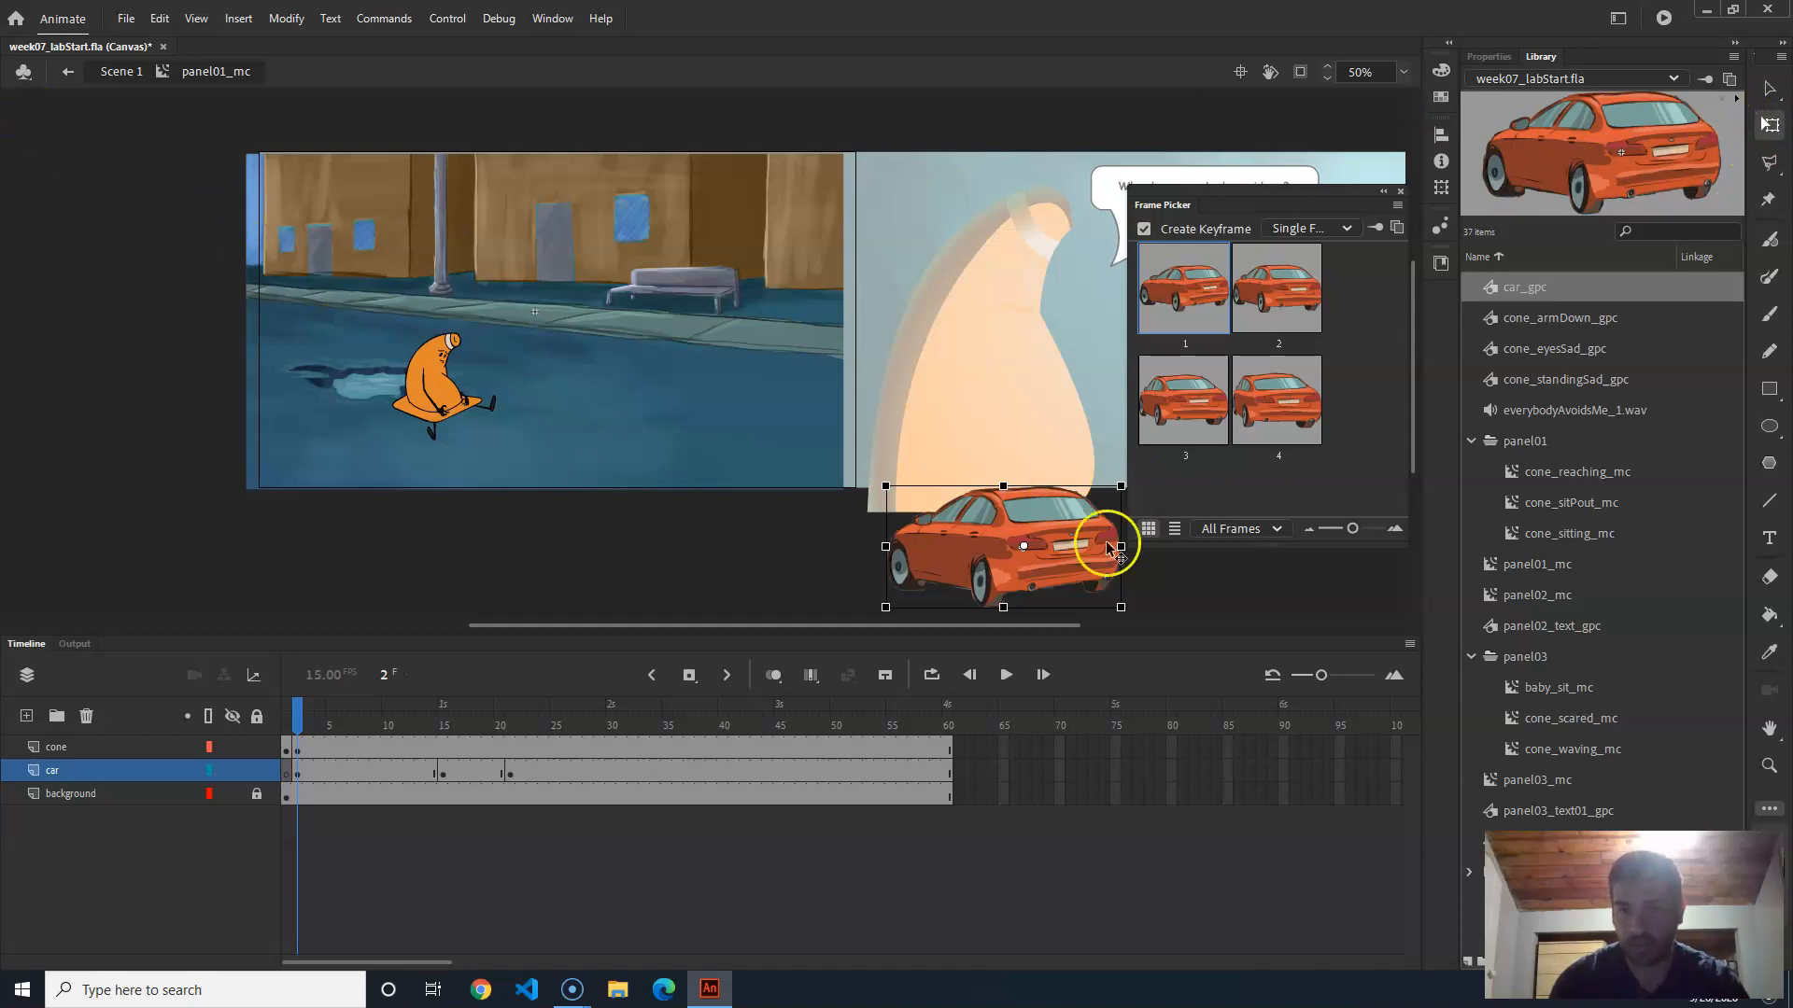
left_click_drag(886, 485, 810, 432)
left_click_drag(952, 543, 1021, 510)
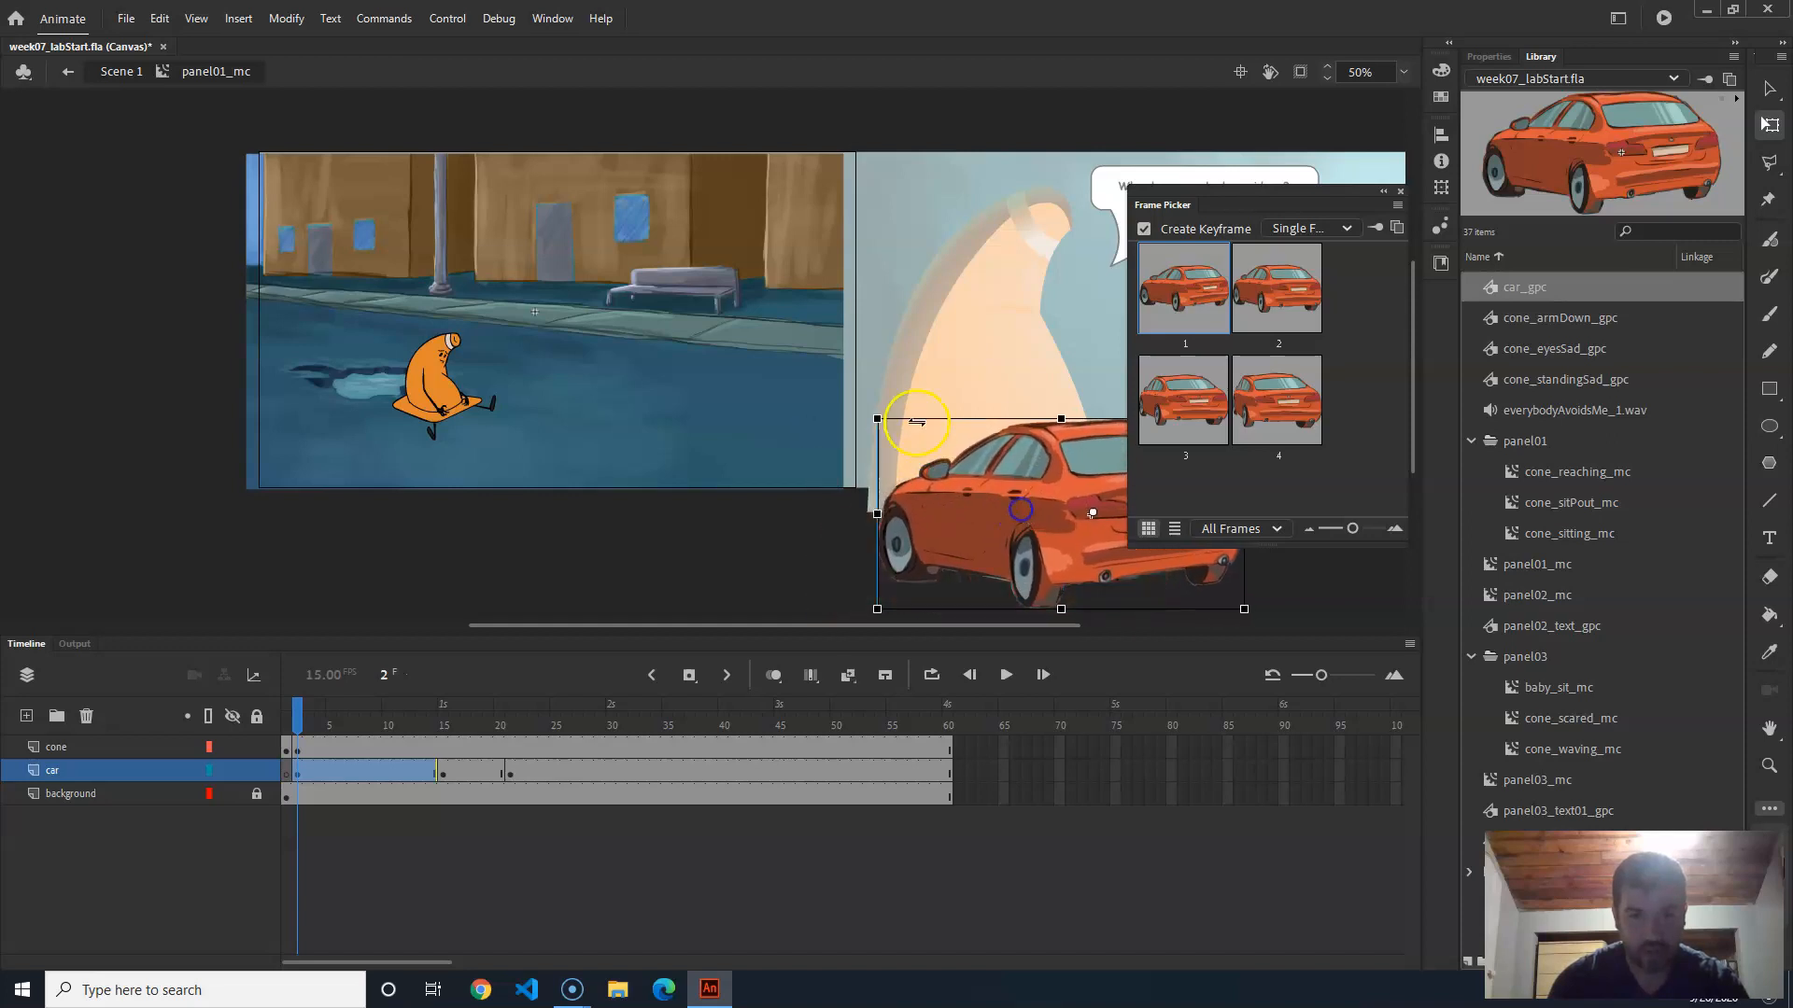
mouse_move(876, 420)
left_mouse_down()
mouse_move(860, 404)
mouse_move(875, 413)
left_mouse_up()
Step: Collapse the Frame Picker, dock it beside the Library, and show the Properties of the selected car
left_click(1383, 190)
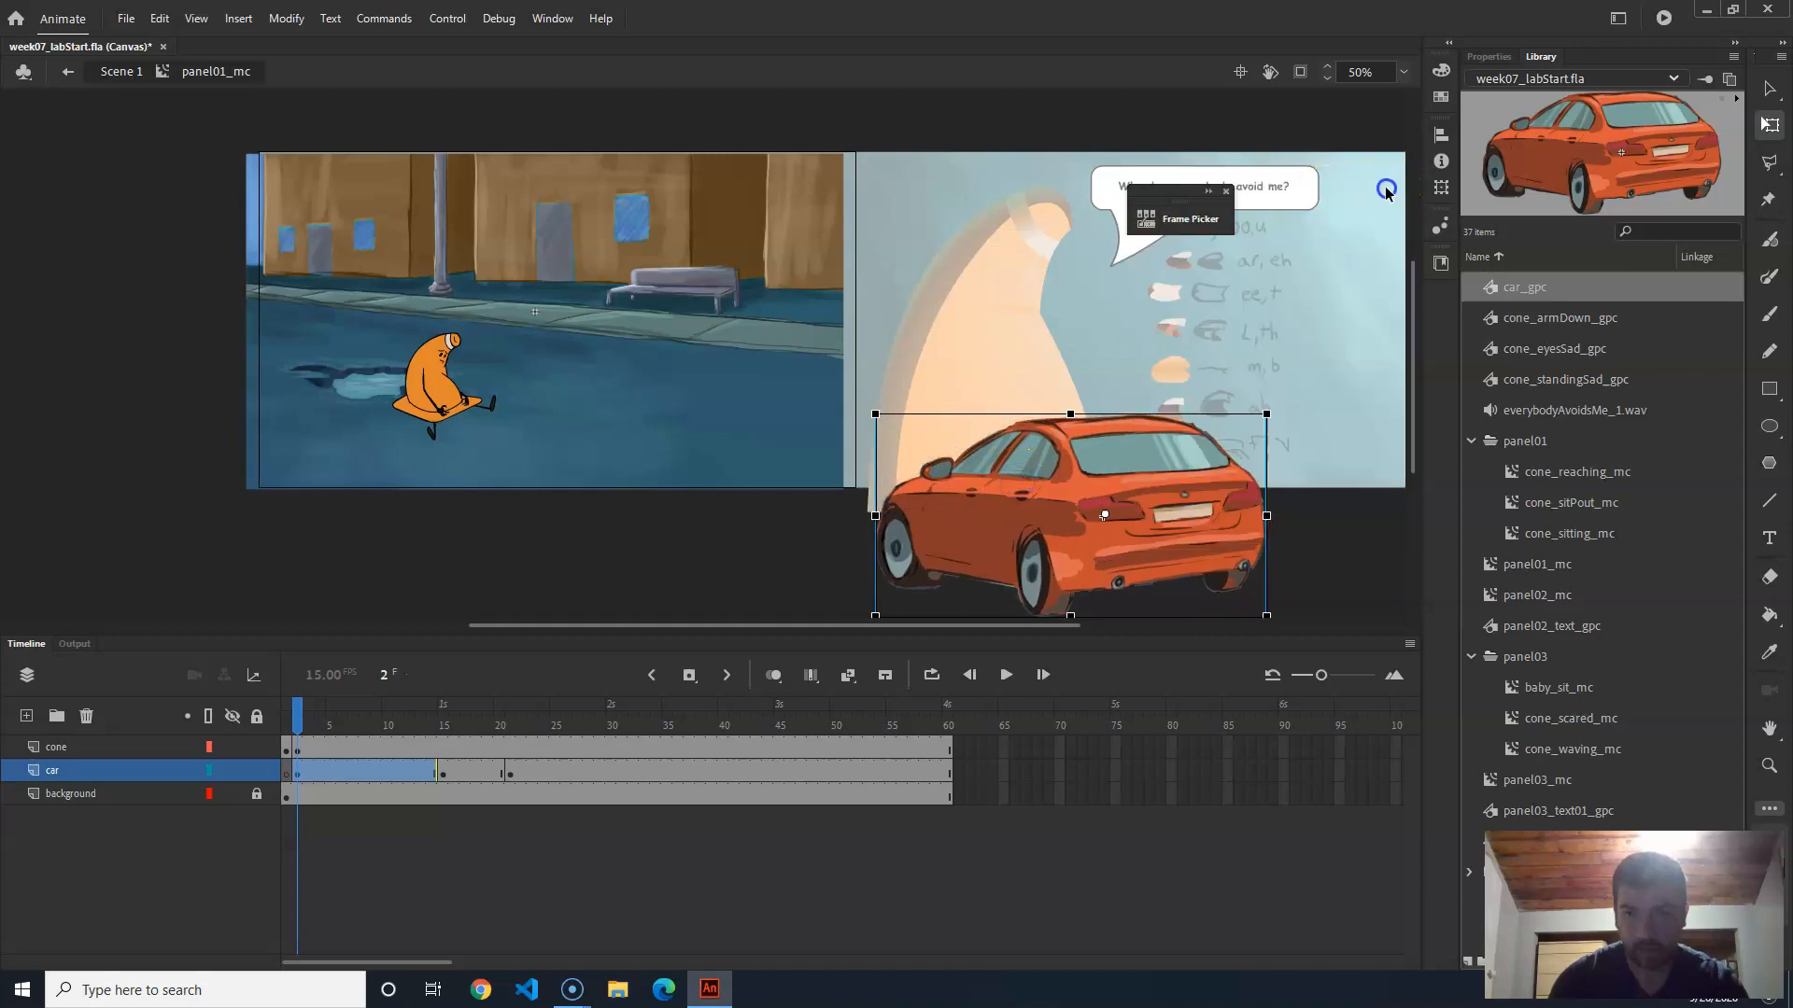
left_click_drag(1416, 129, 1592, 64)
left_click(1541, 56)
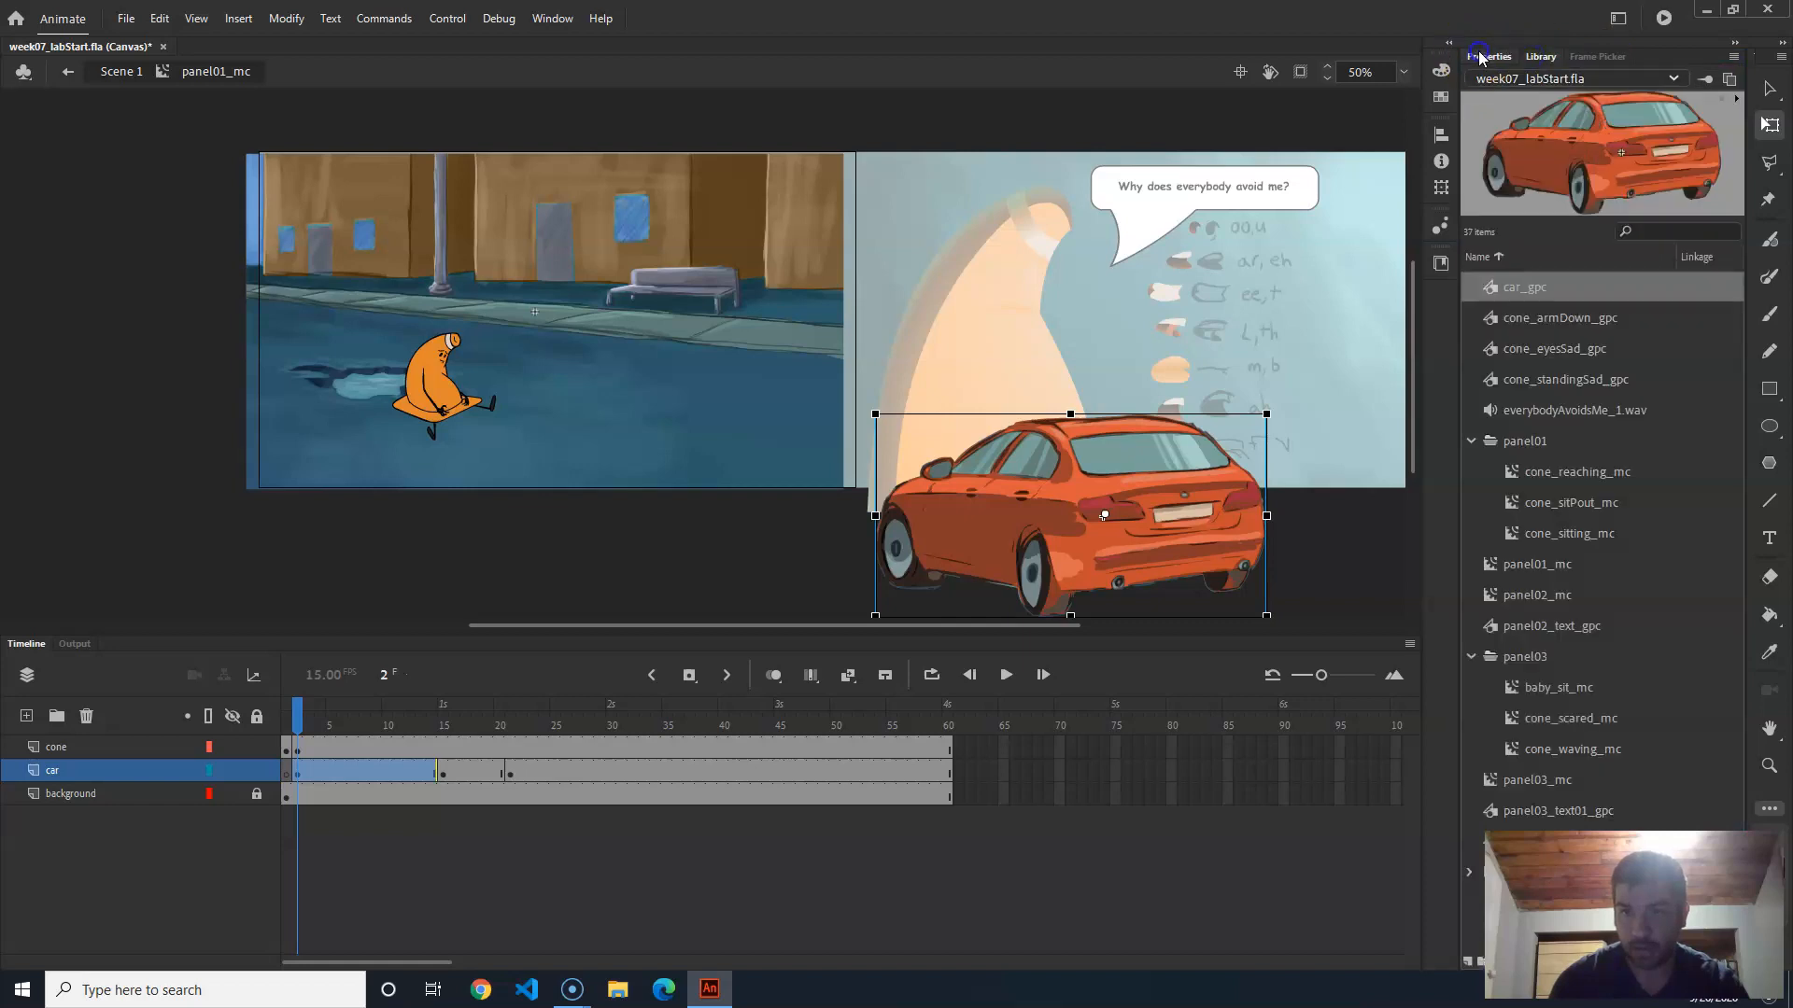
left_click(1488, 56)
Step: At frame 15, move the car onto the street beside the cone and enlarge it to about 516 by 295
left_click_drag(317, 710, 455, 719)
left_click(1043, 560)
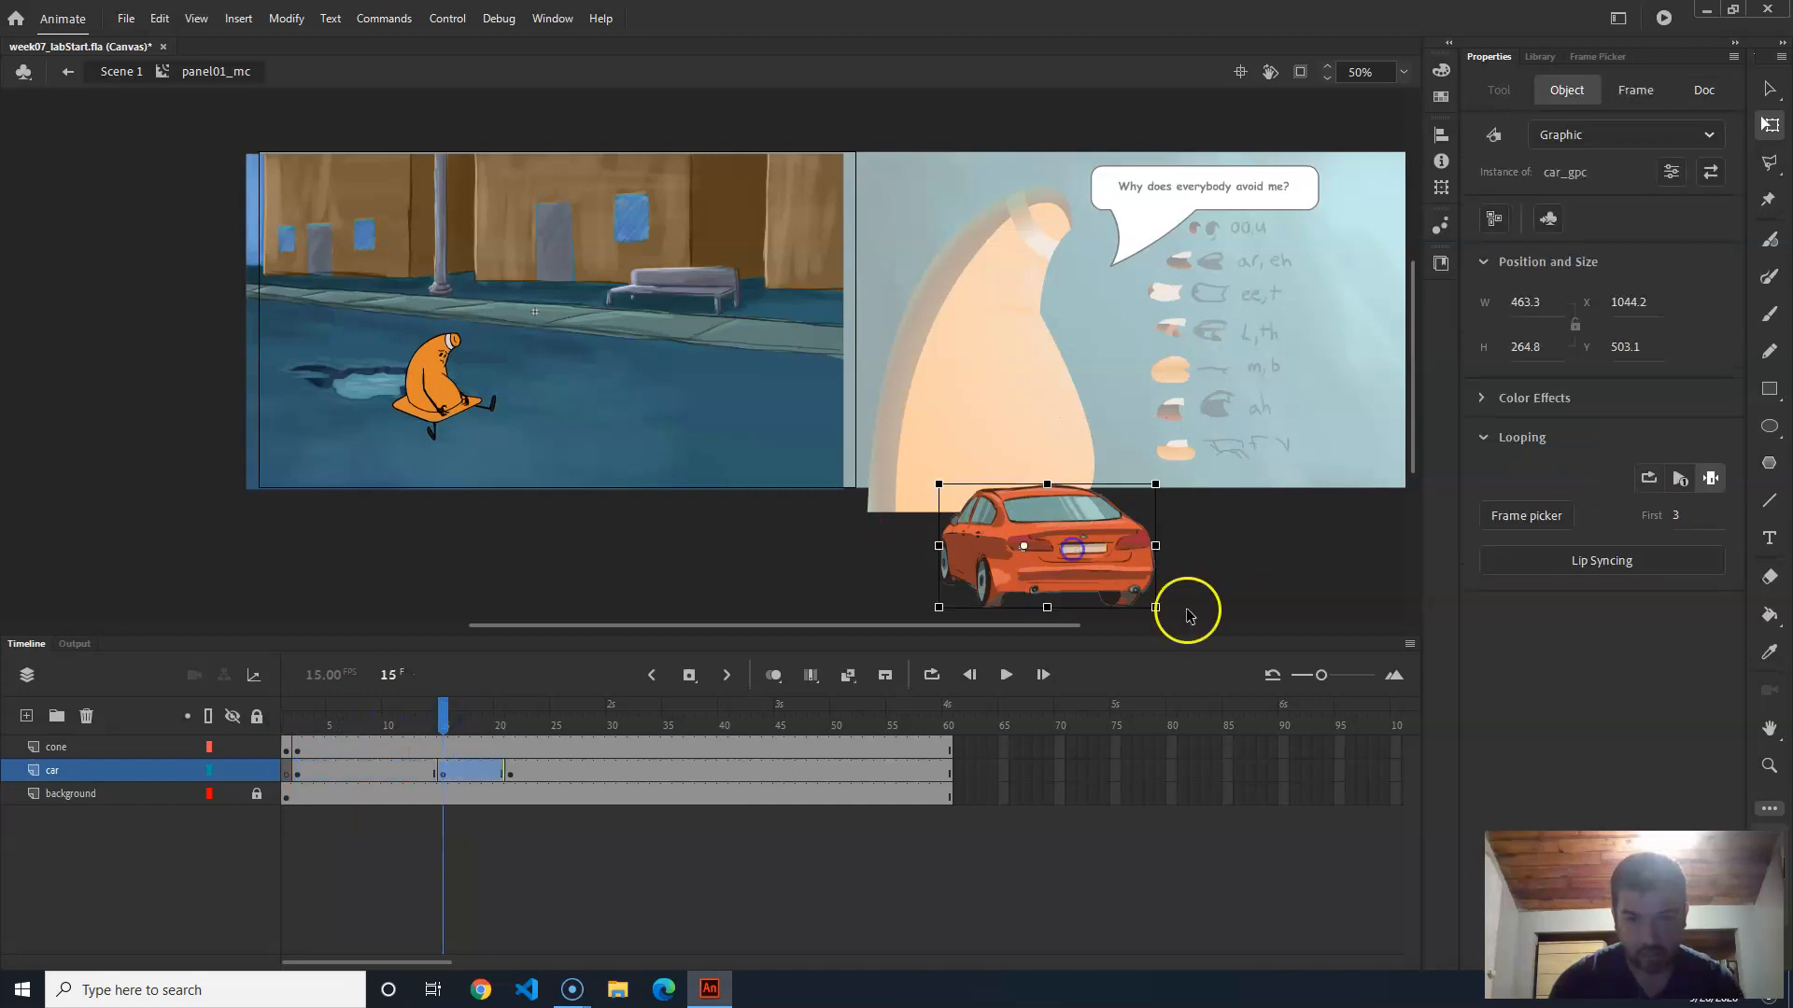
left_click_drag(1112, 548, 676, 378)
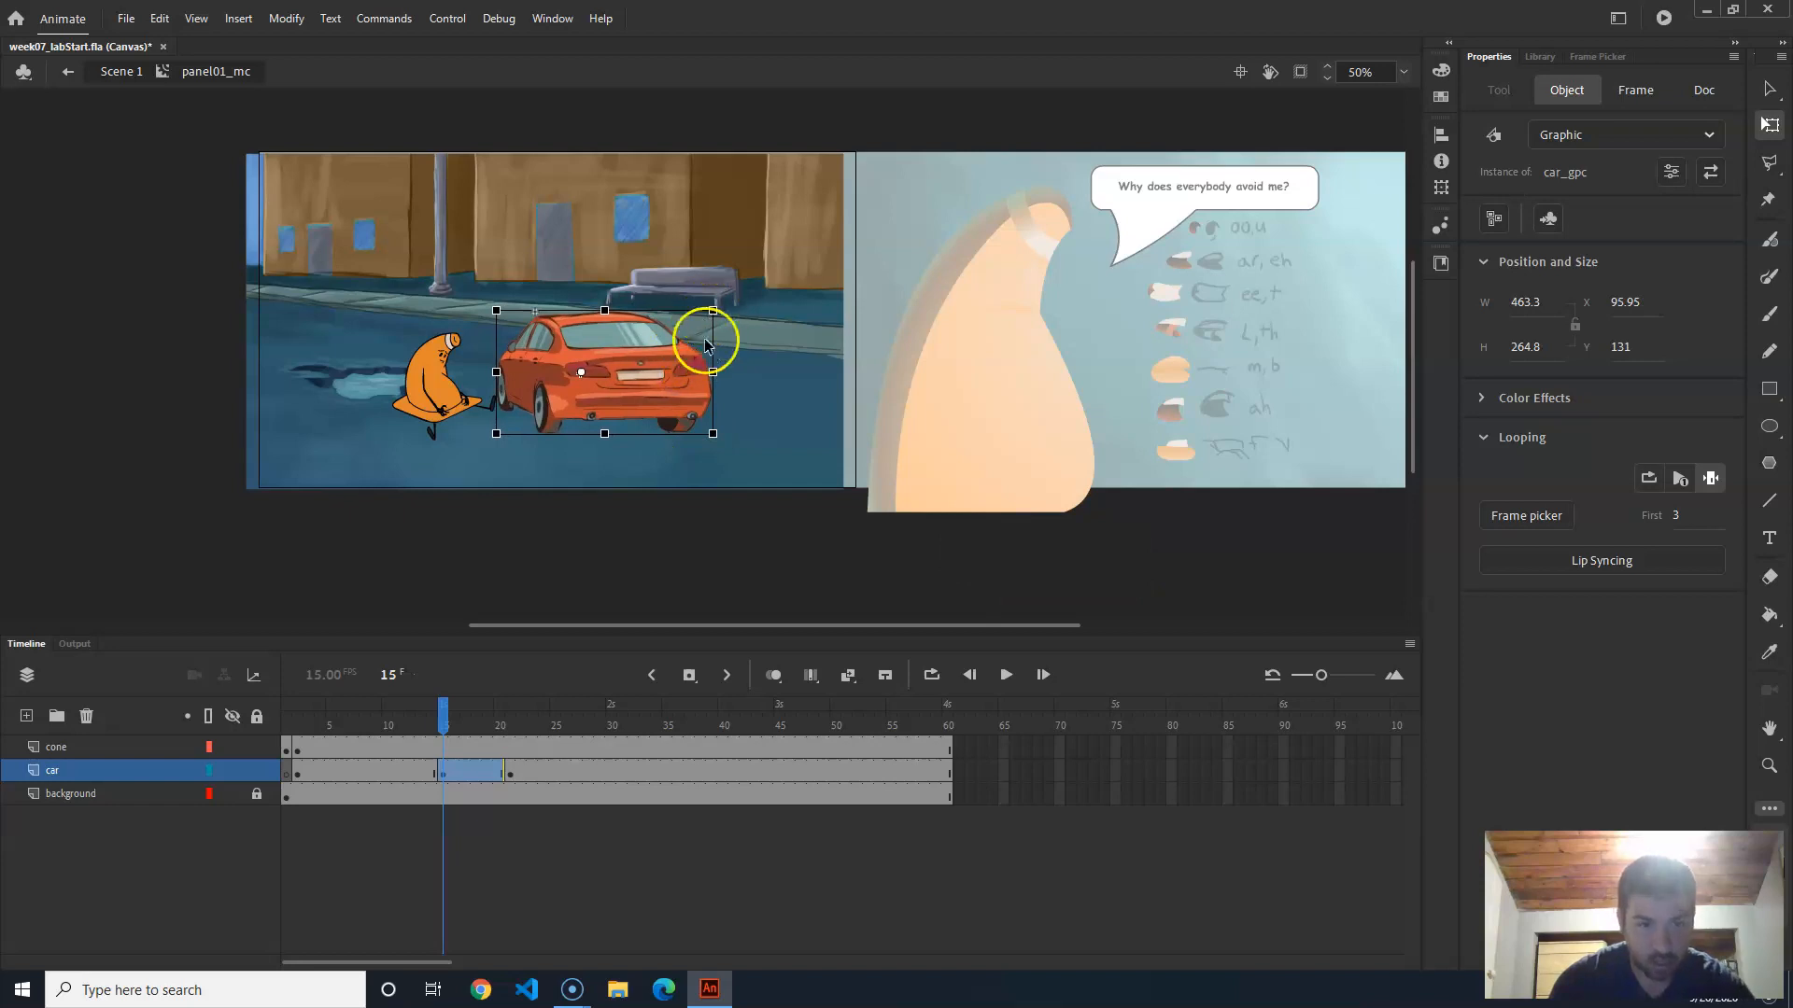
left_click_drag(713, 310, 728, 302)
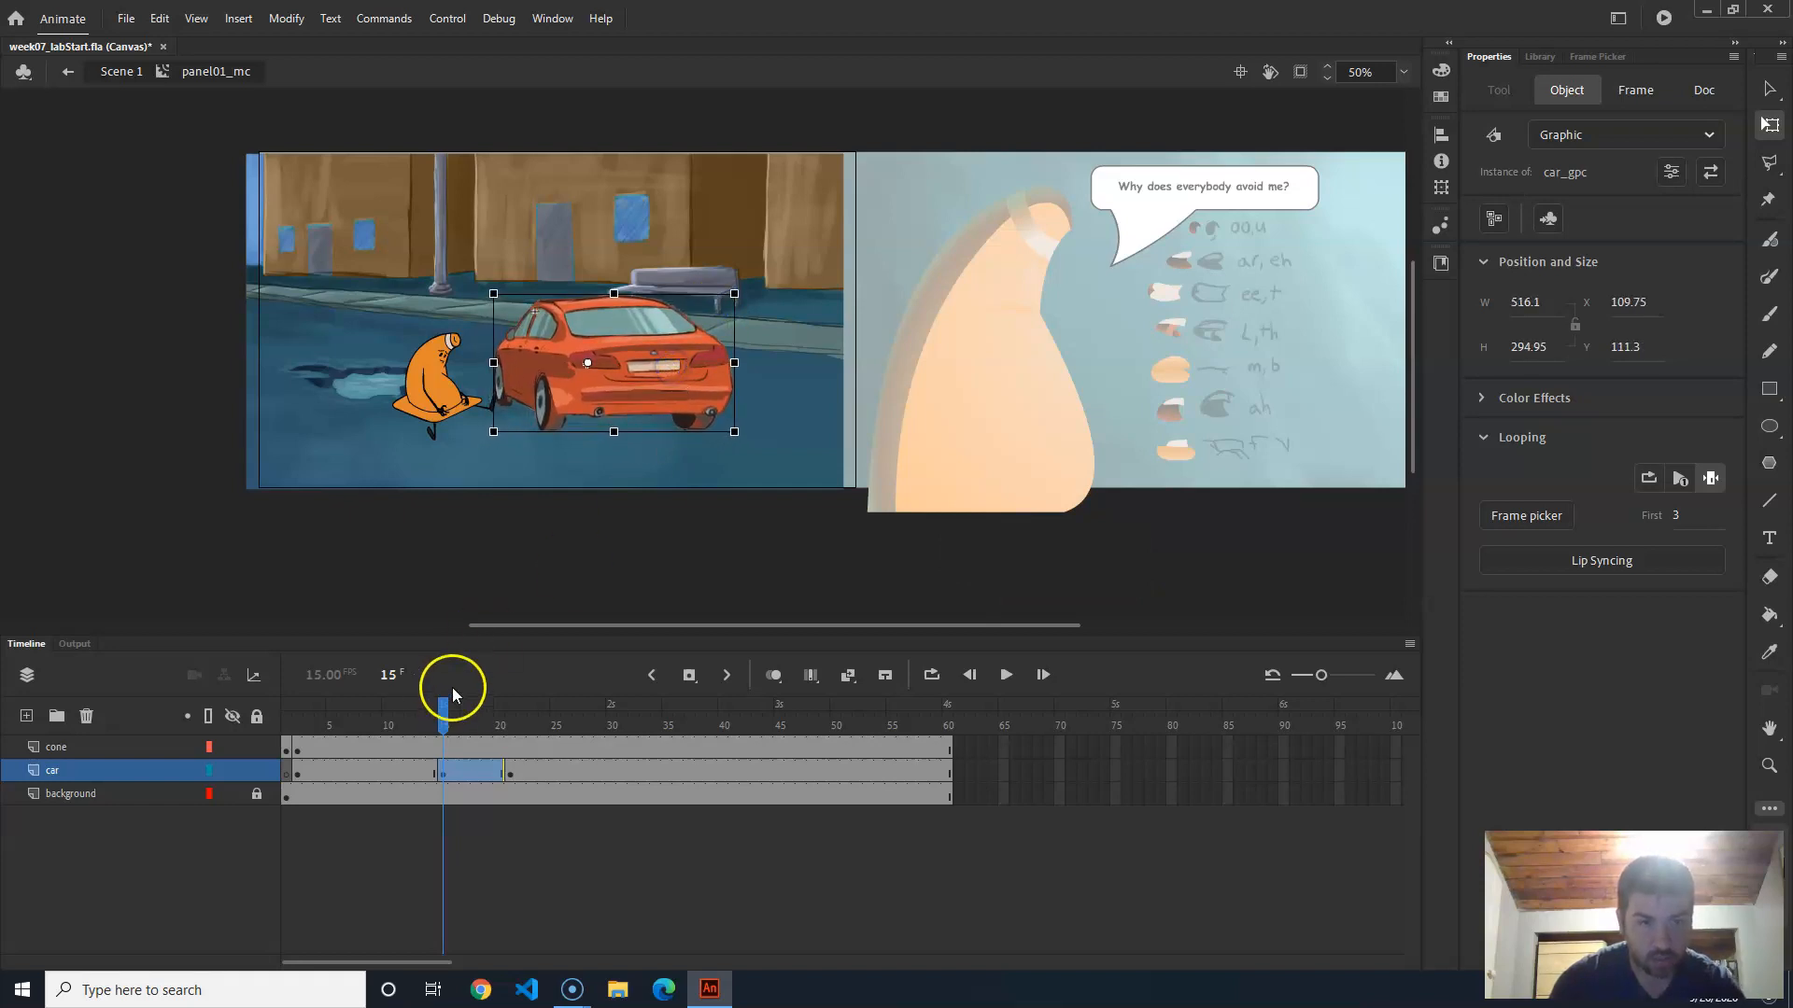
Step: At frame 21, move the car into the first panel, farther up the street just behind the sitting cone
left_click(434, 724)
left_click_drag(435, 724, 510, 719)
left_click_drag(1062, 553, 608, 332)
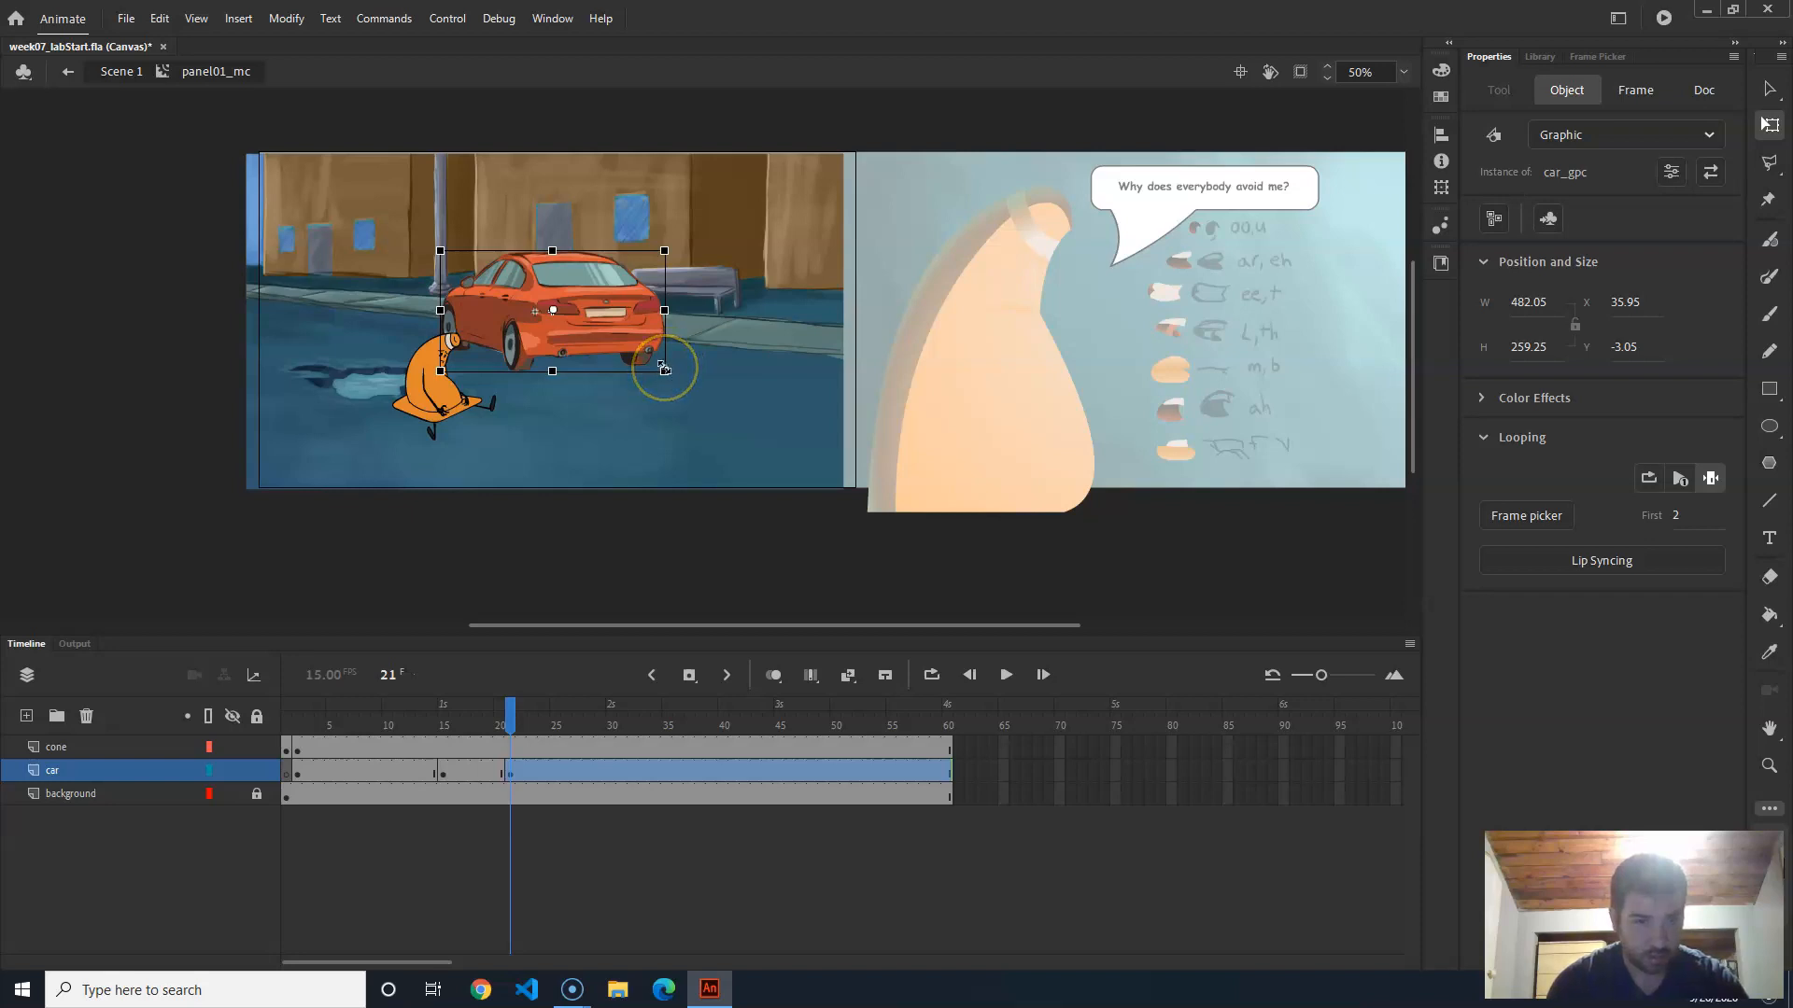
left_click(511, 714)
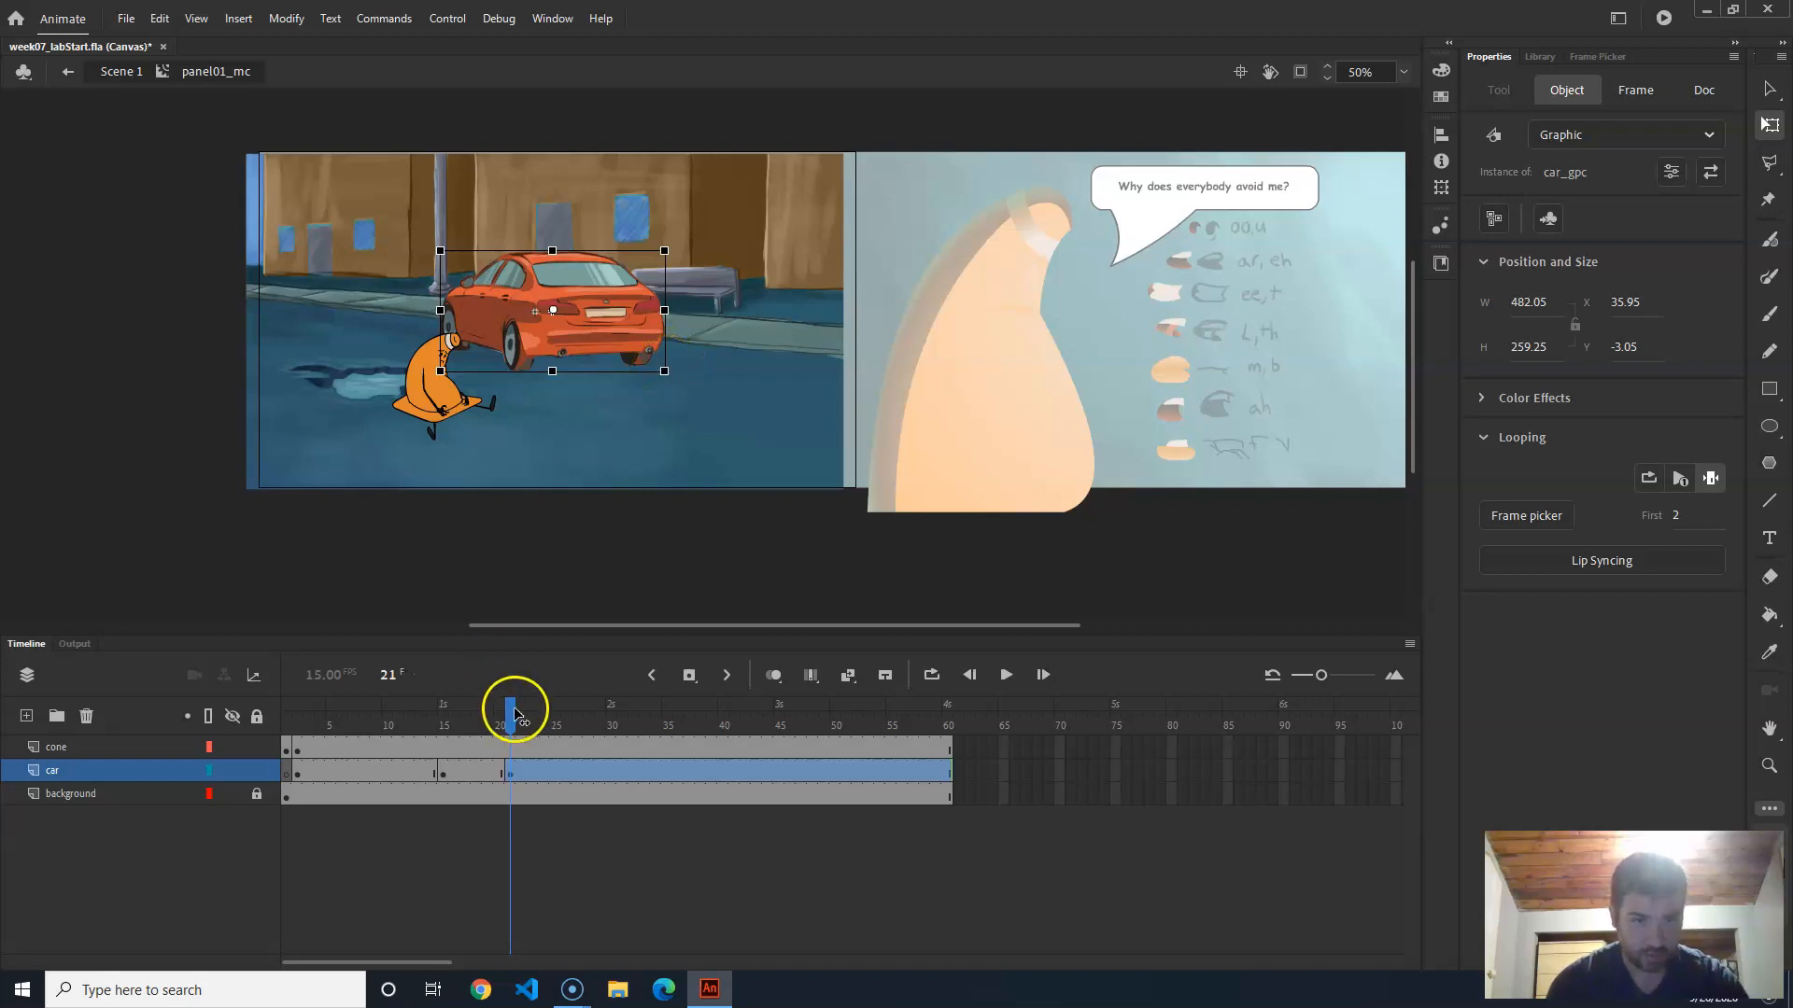
left_click_drag(505, 716, 522, 717)
left_click_drag(570, 328, 550, 338)
Step: At frame 60, move the car just outside the first panel's left edge and shrink it to about 319 by 172
left_click_drag(521, 720, 947, 719)
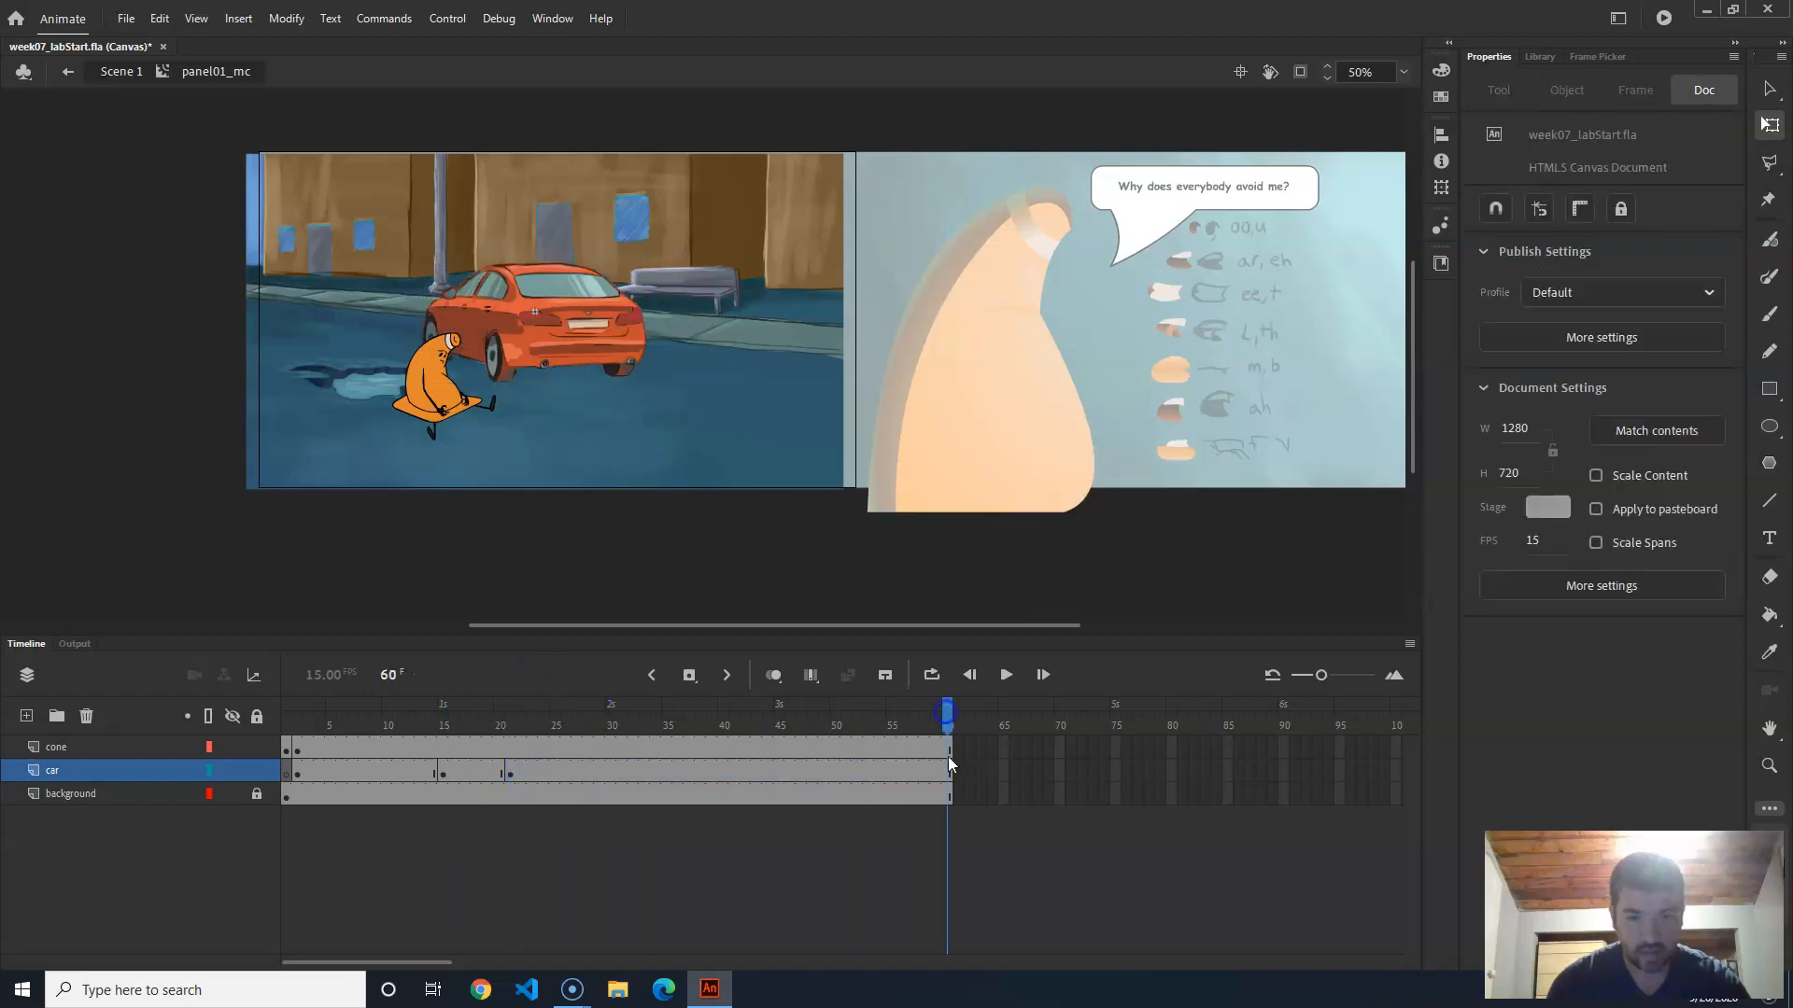
left_click(946, 778)
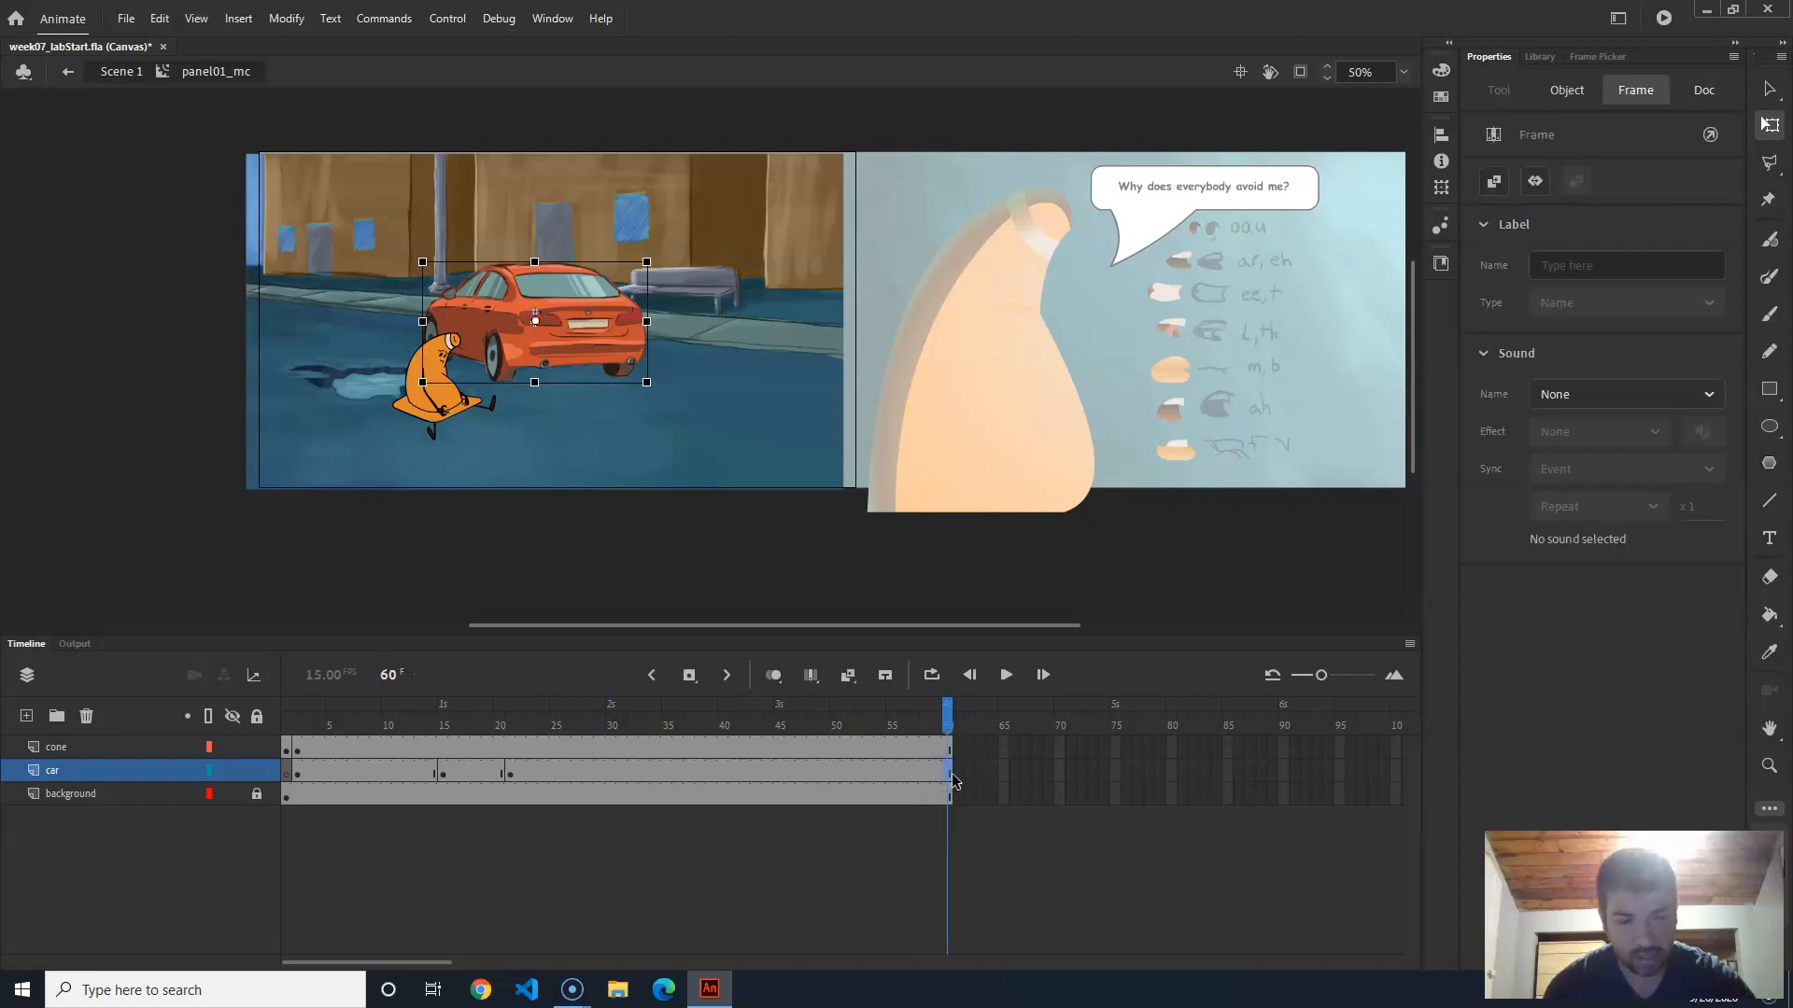
left_click(952, 745)
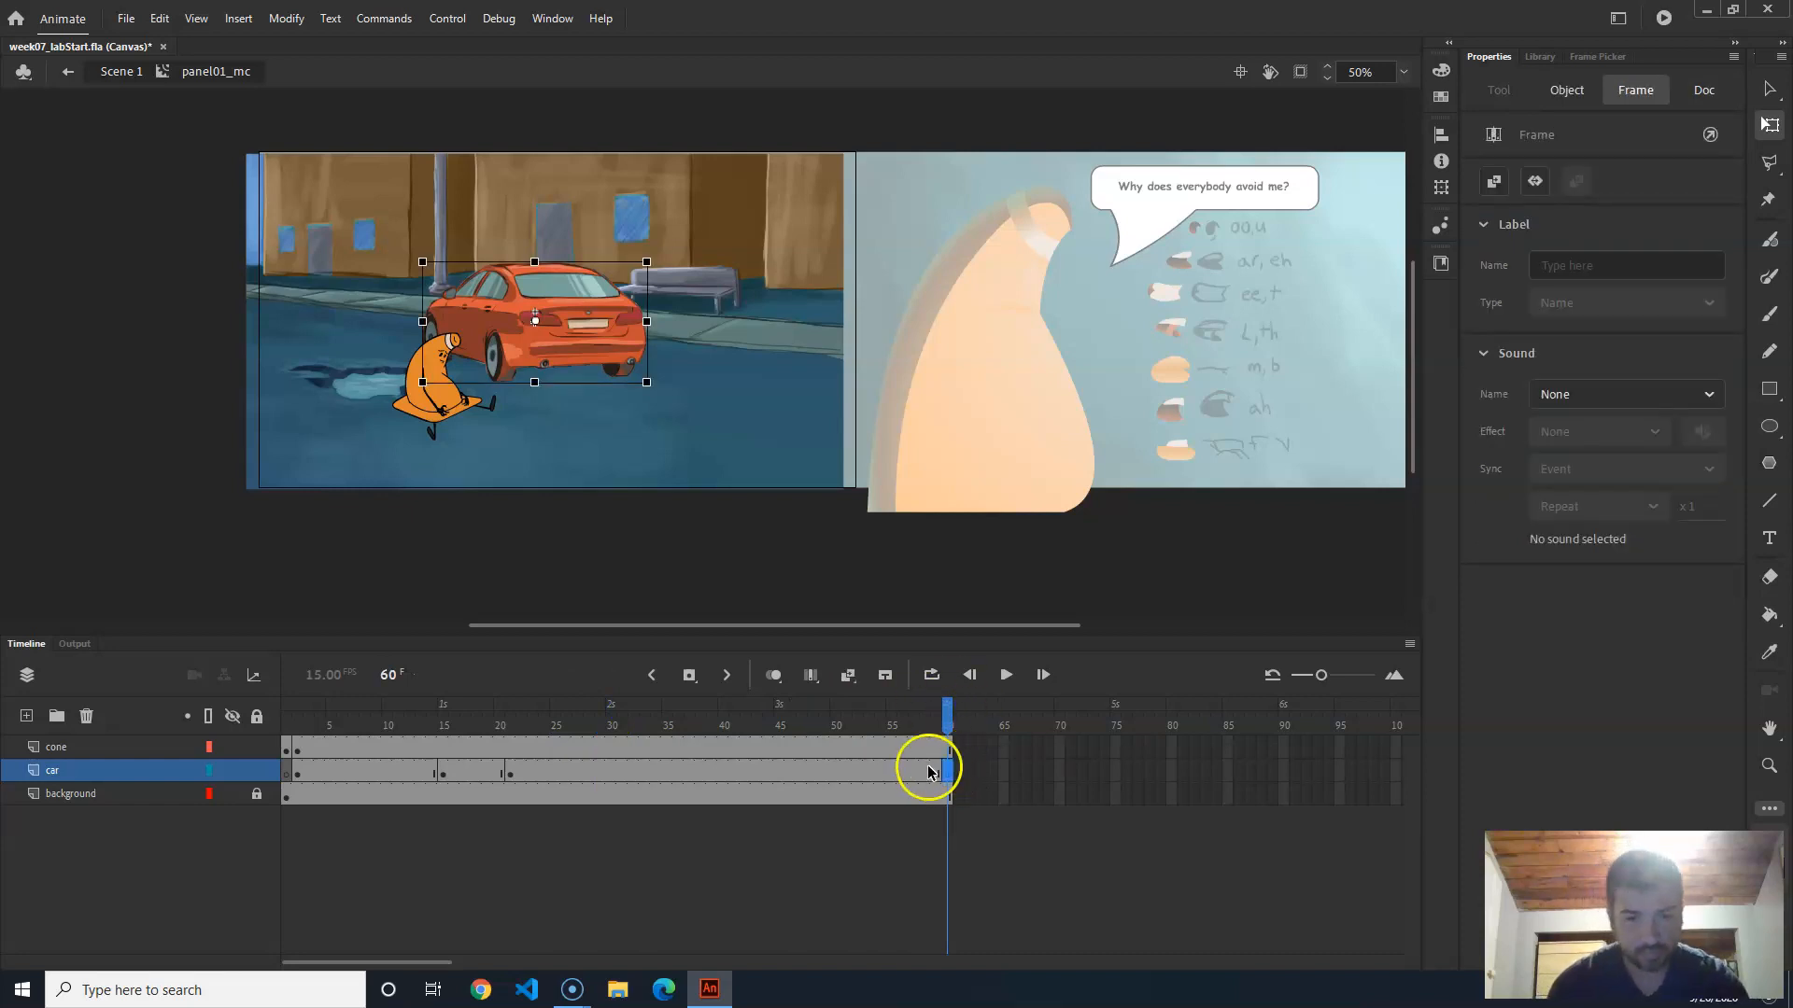
left_click(604, 351)
left_click_drag(604, 351, 195, 301)
left_click_drag(15, 332, 177, 303)
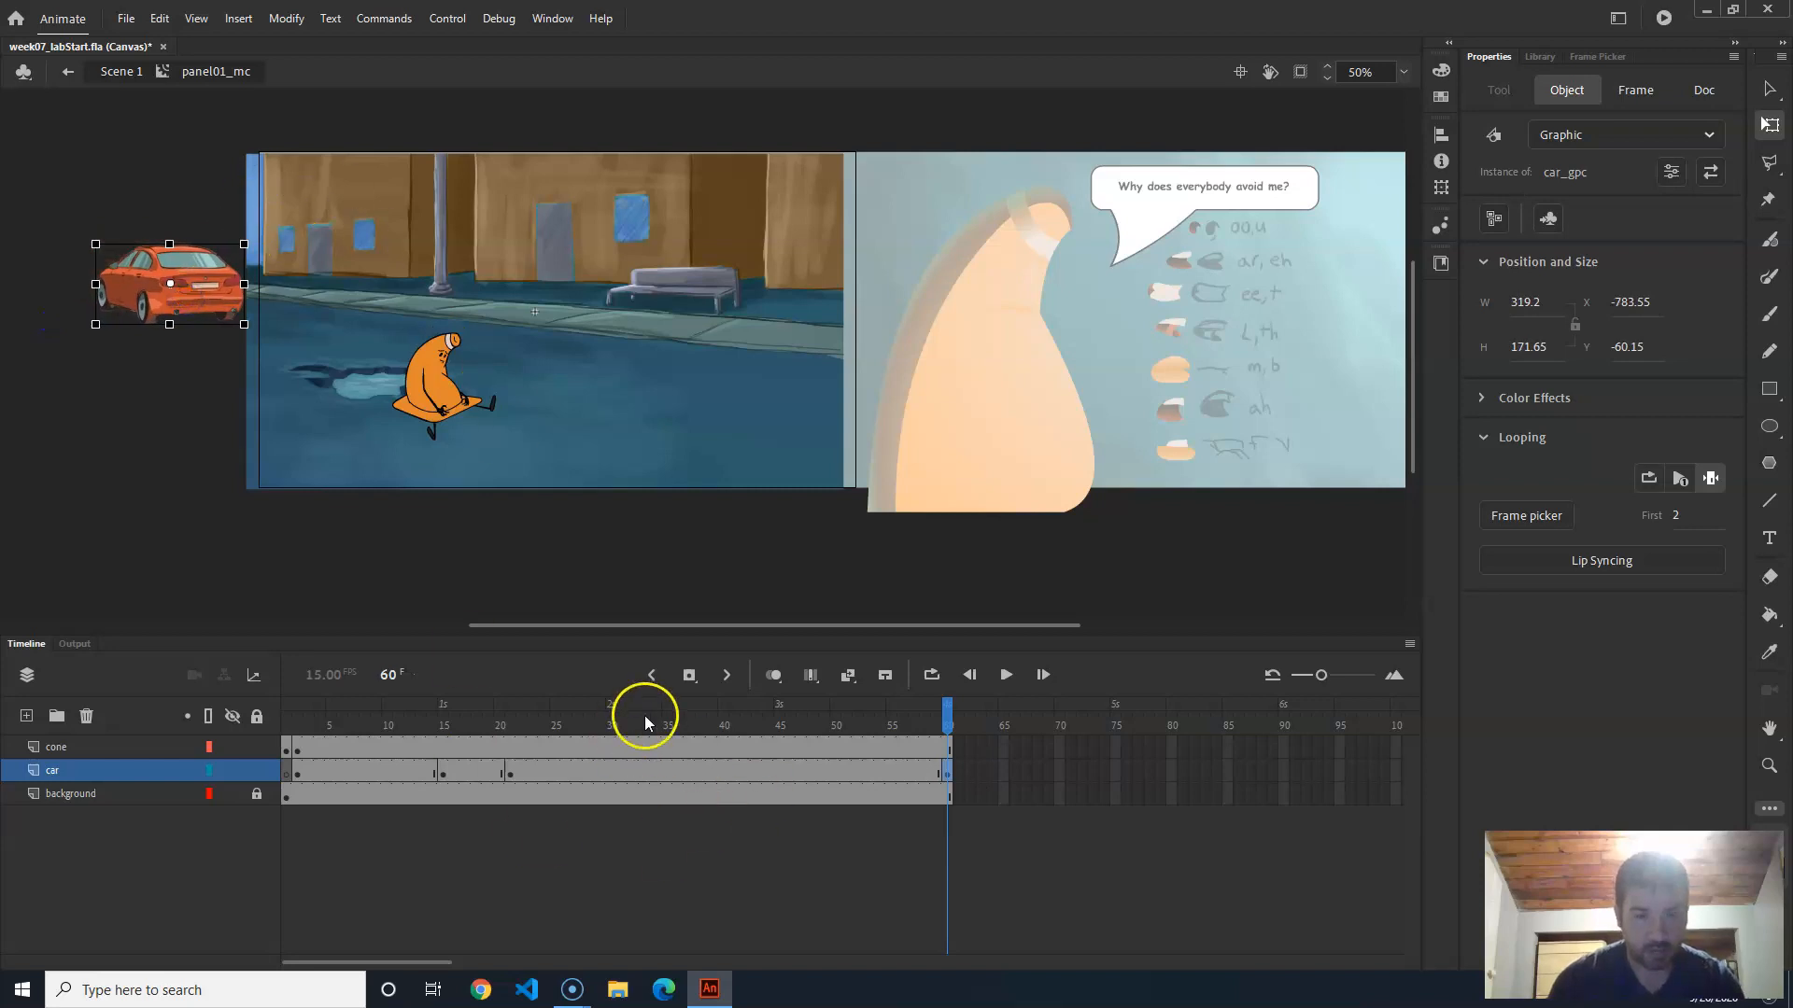
Step: Scrub through the 60 frames to review how the car's position and pose change between its keyframes
left_click(378, 717)
left_click_drag(347, 718, 346, 717)
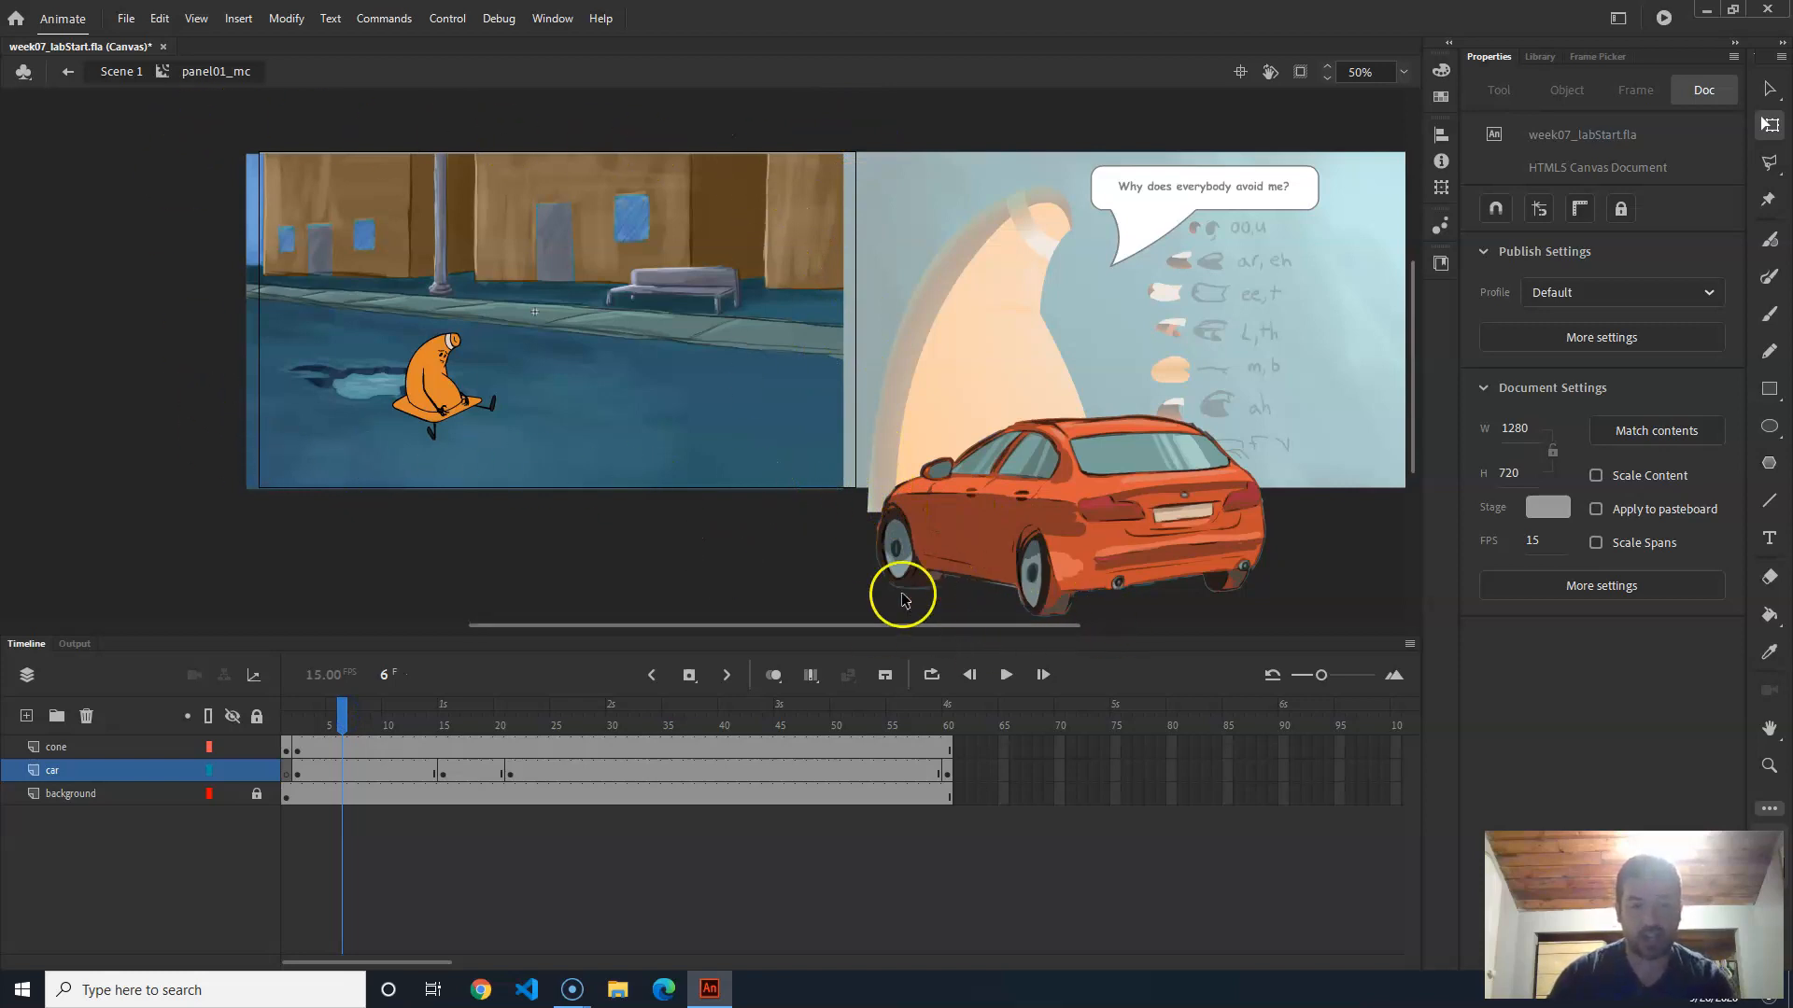
left_click_drag(375, 710, 761, 714)
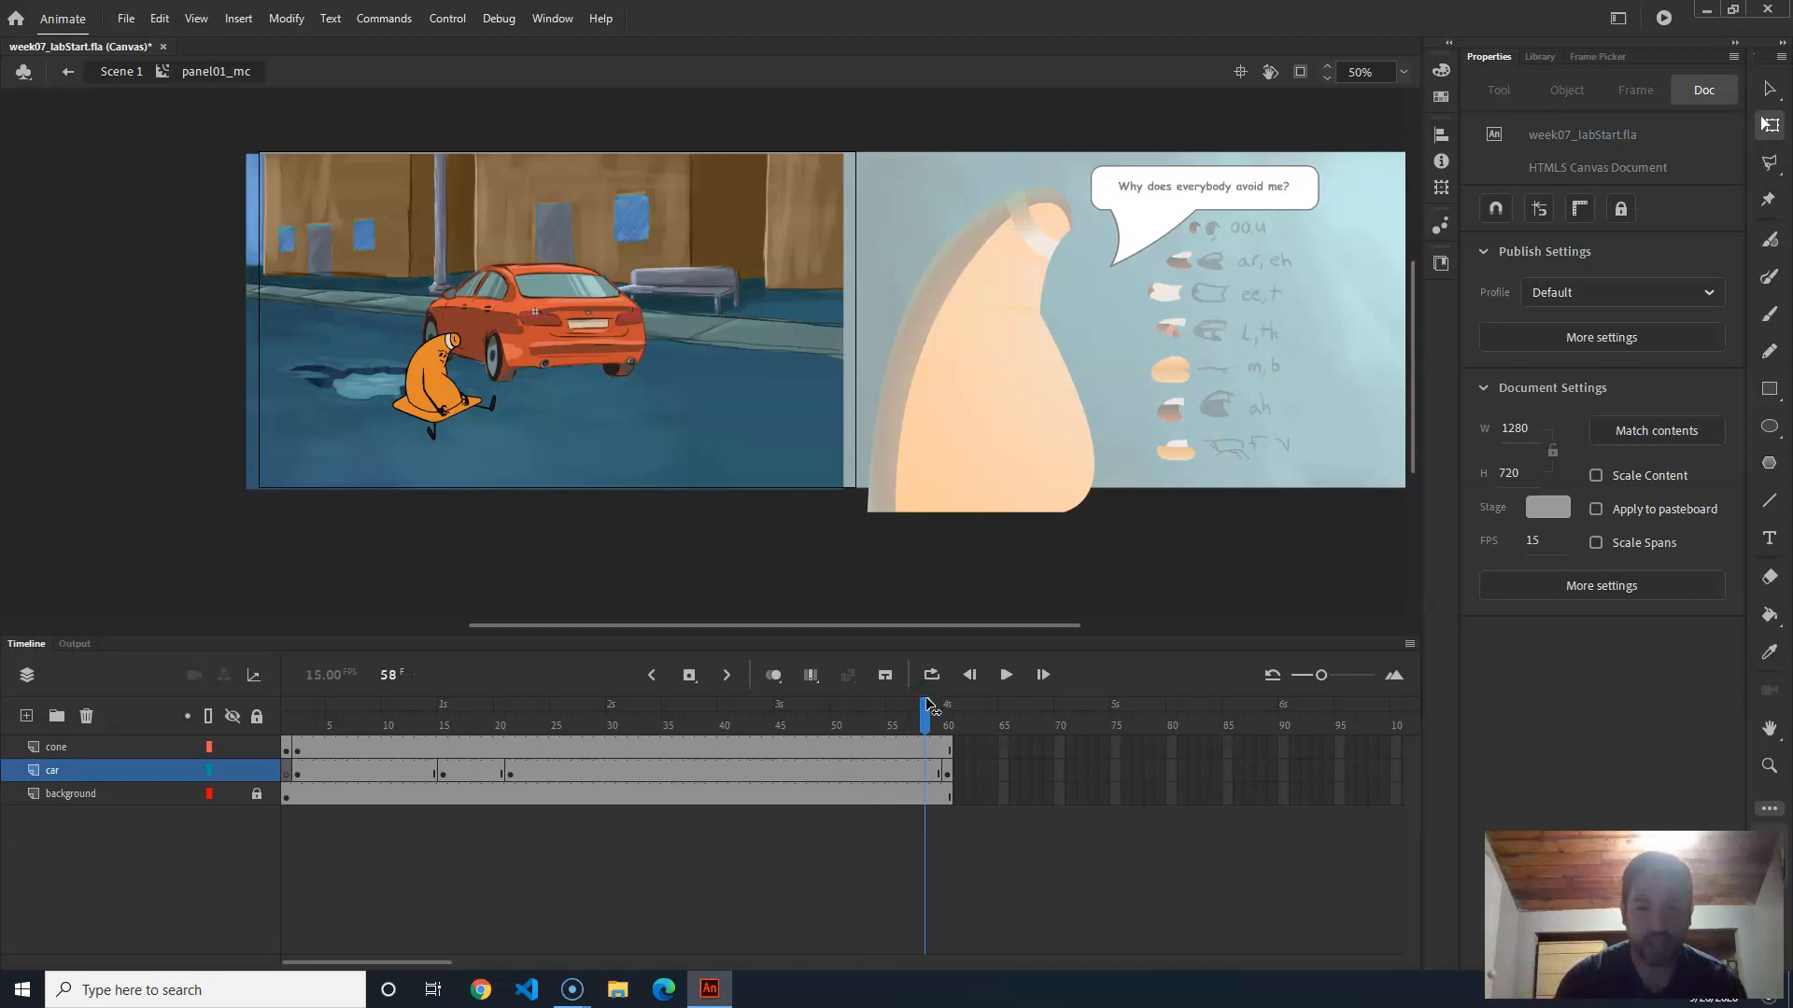
left_click_drag(921, 708, 452, 761)
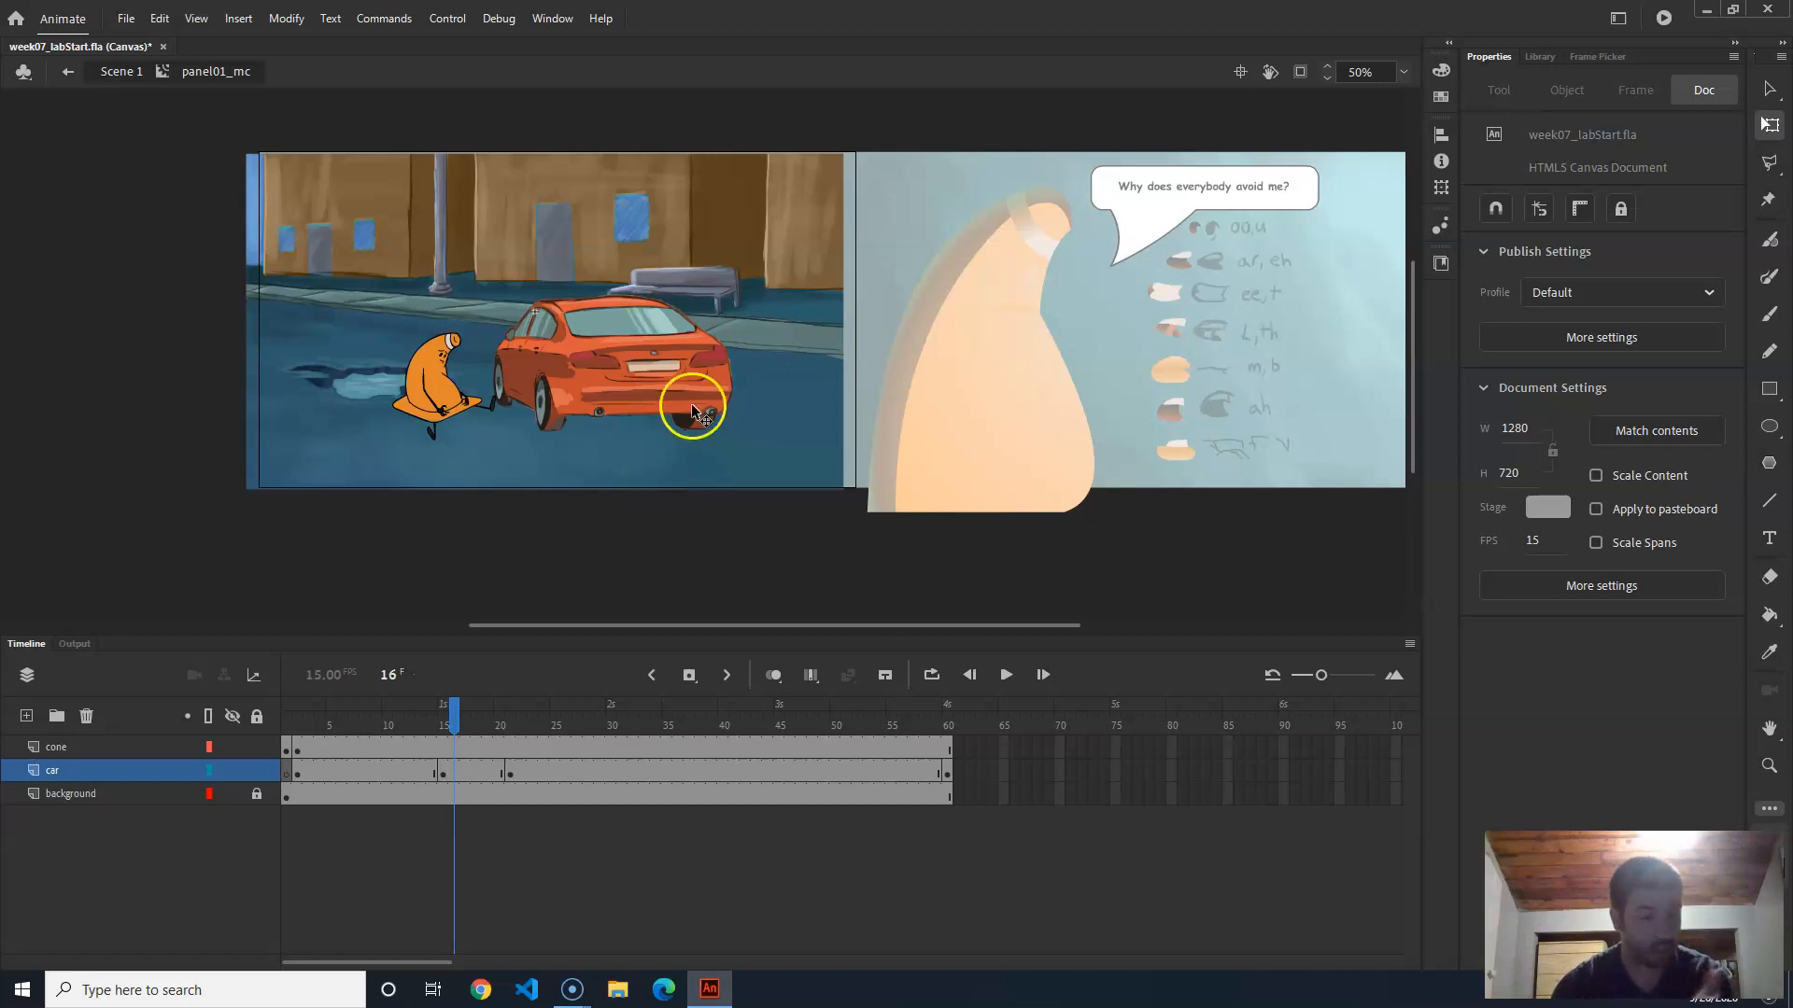
mouse_move(448, 712)
left_mouse_down()
mouse_move(350, 715)
mouse_move(472, 729)
left_mouse_up()
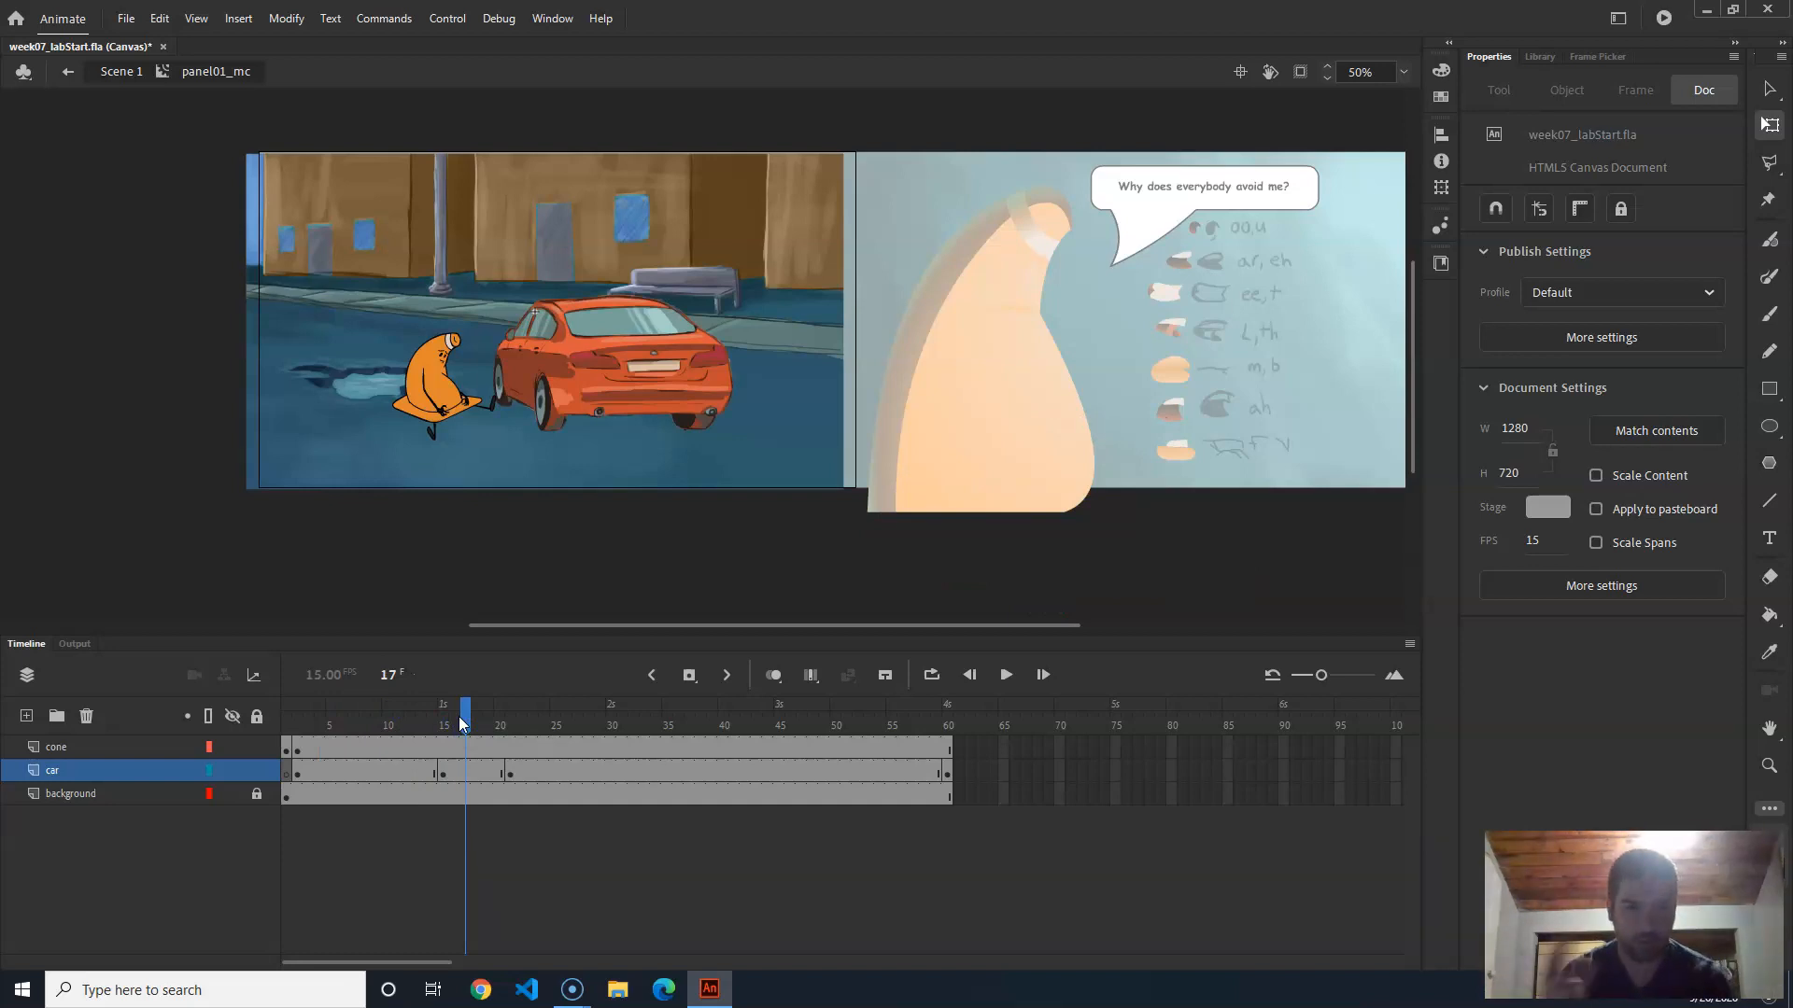
left_click_drag(460, 721, 379, 721)
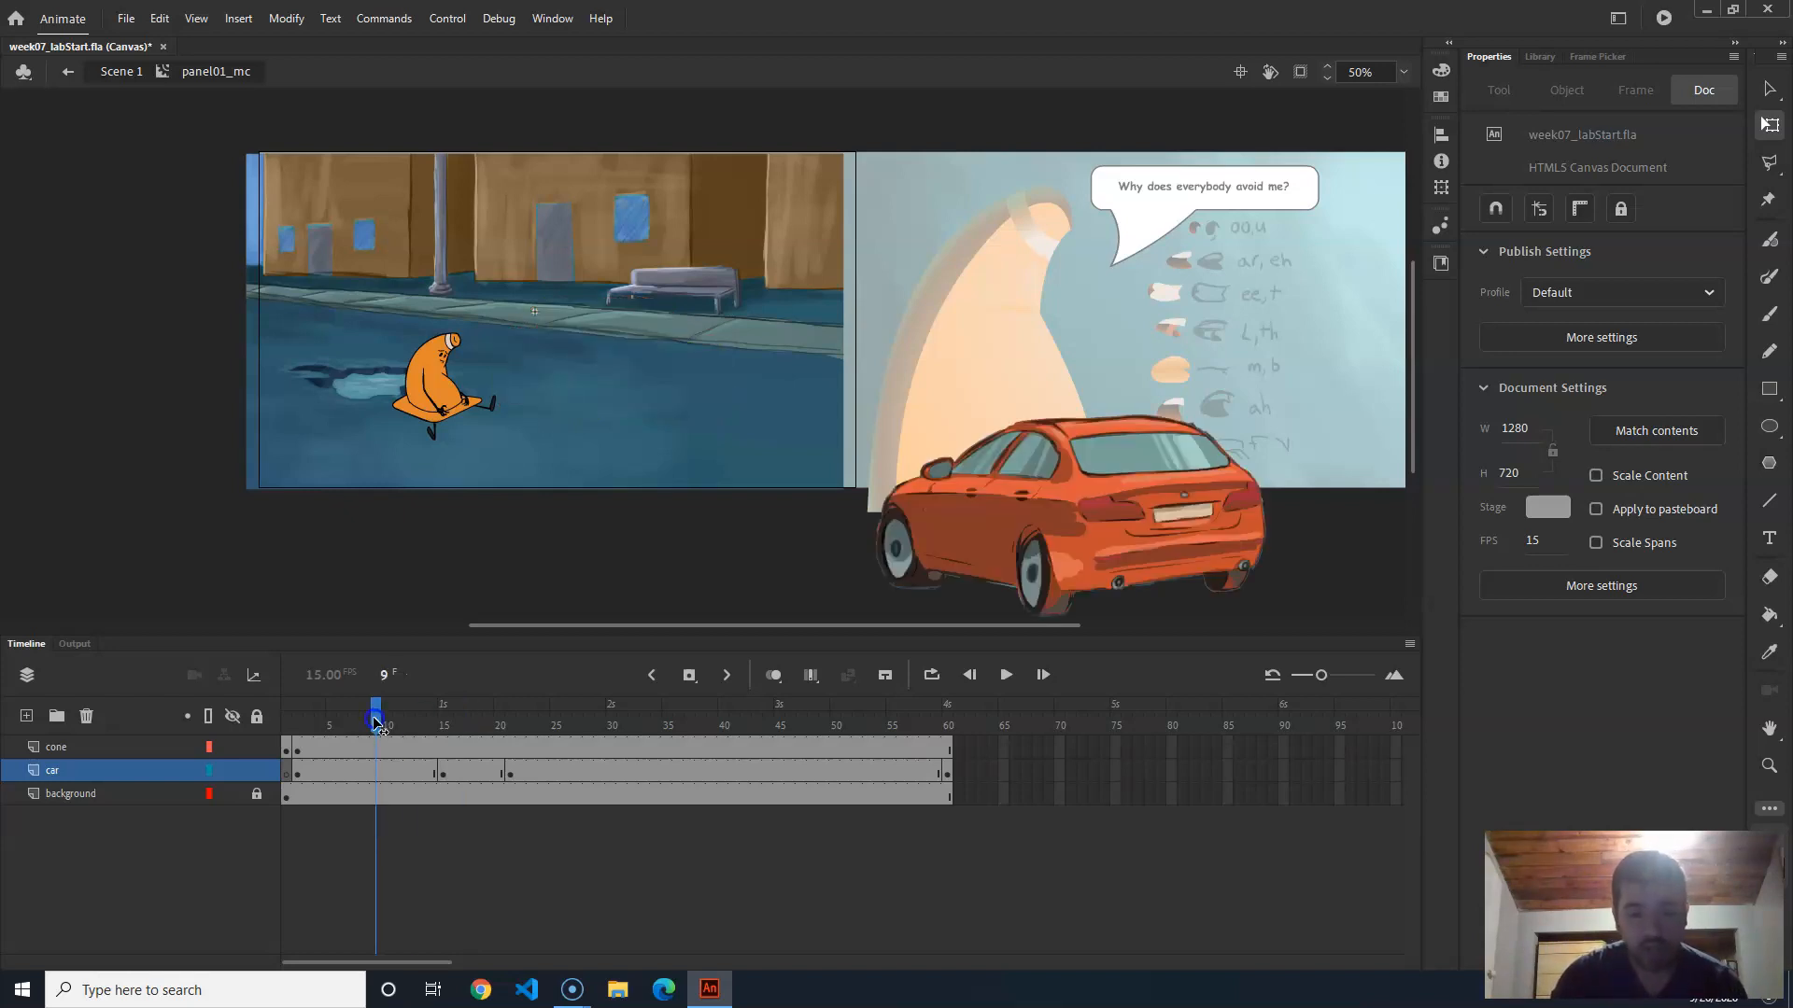
Step: Create a classic tween on the car layer between the keyframes at frames 2 and 15
right_click(353, 781)
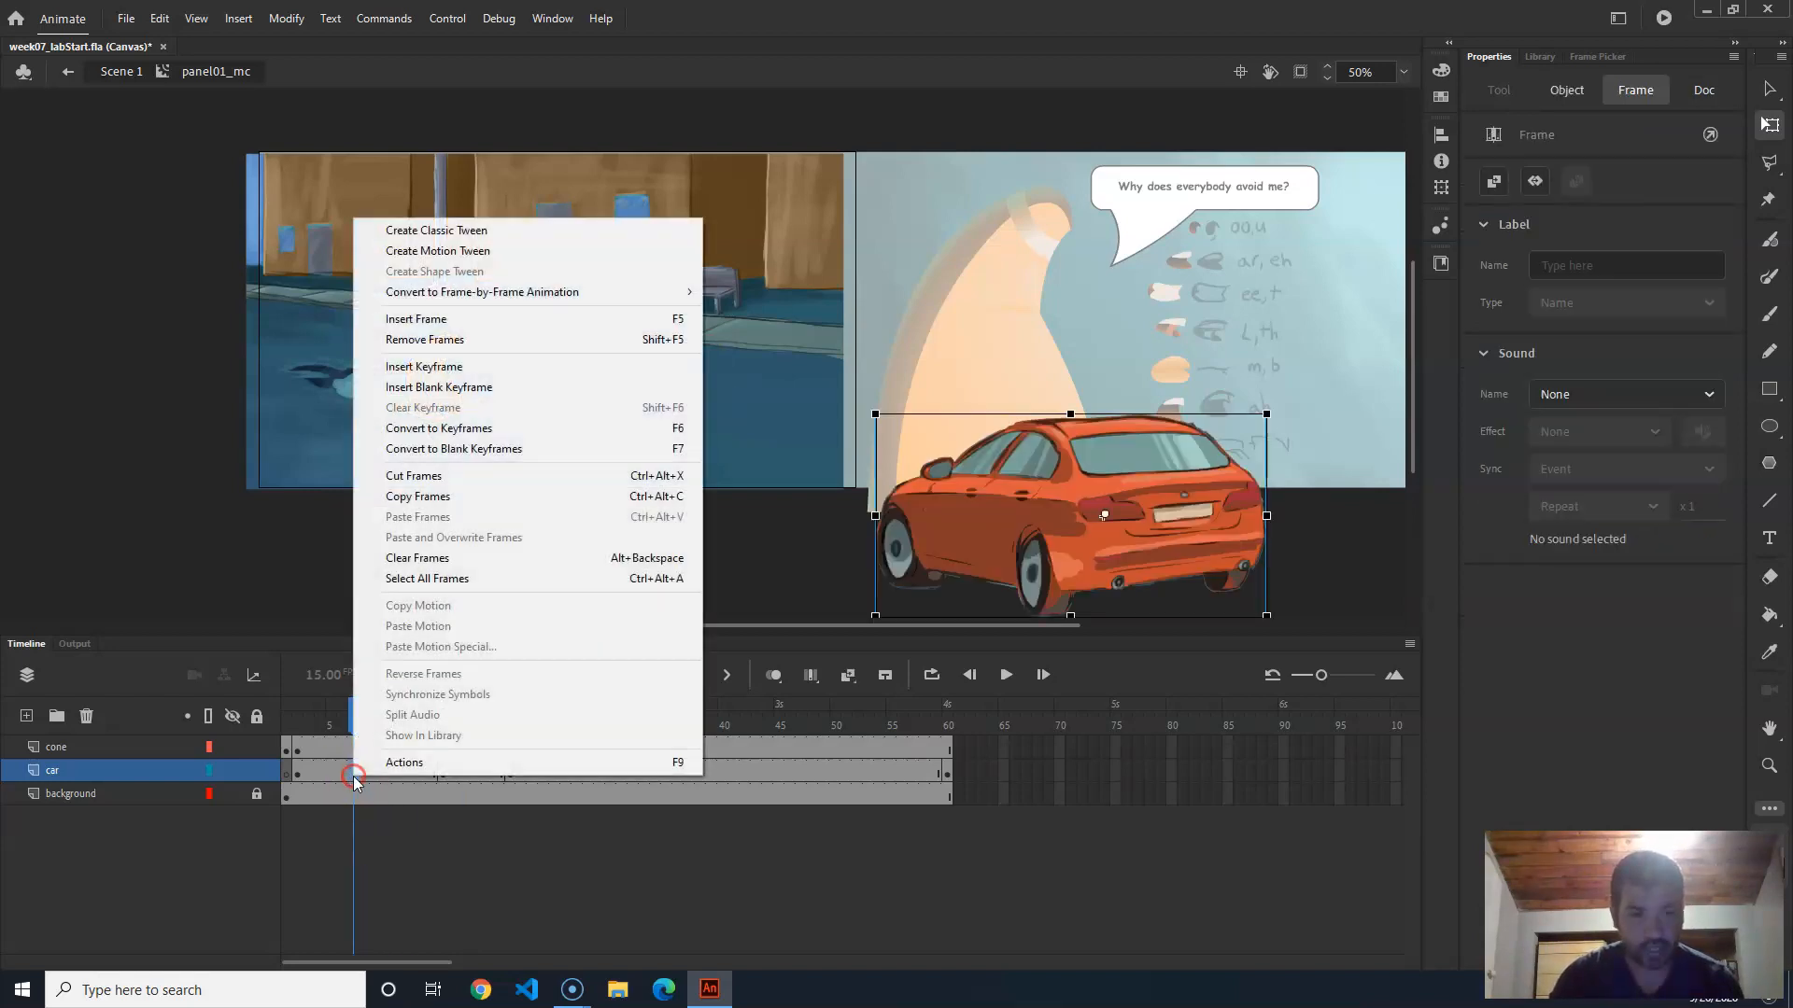
left_click(457, 231)
left_click_drag(346, 732, 299, 728)
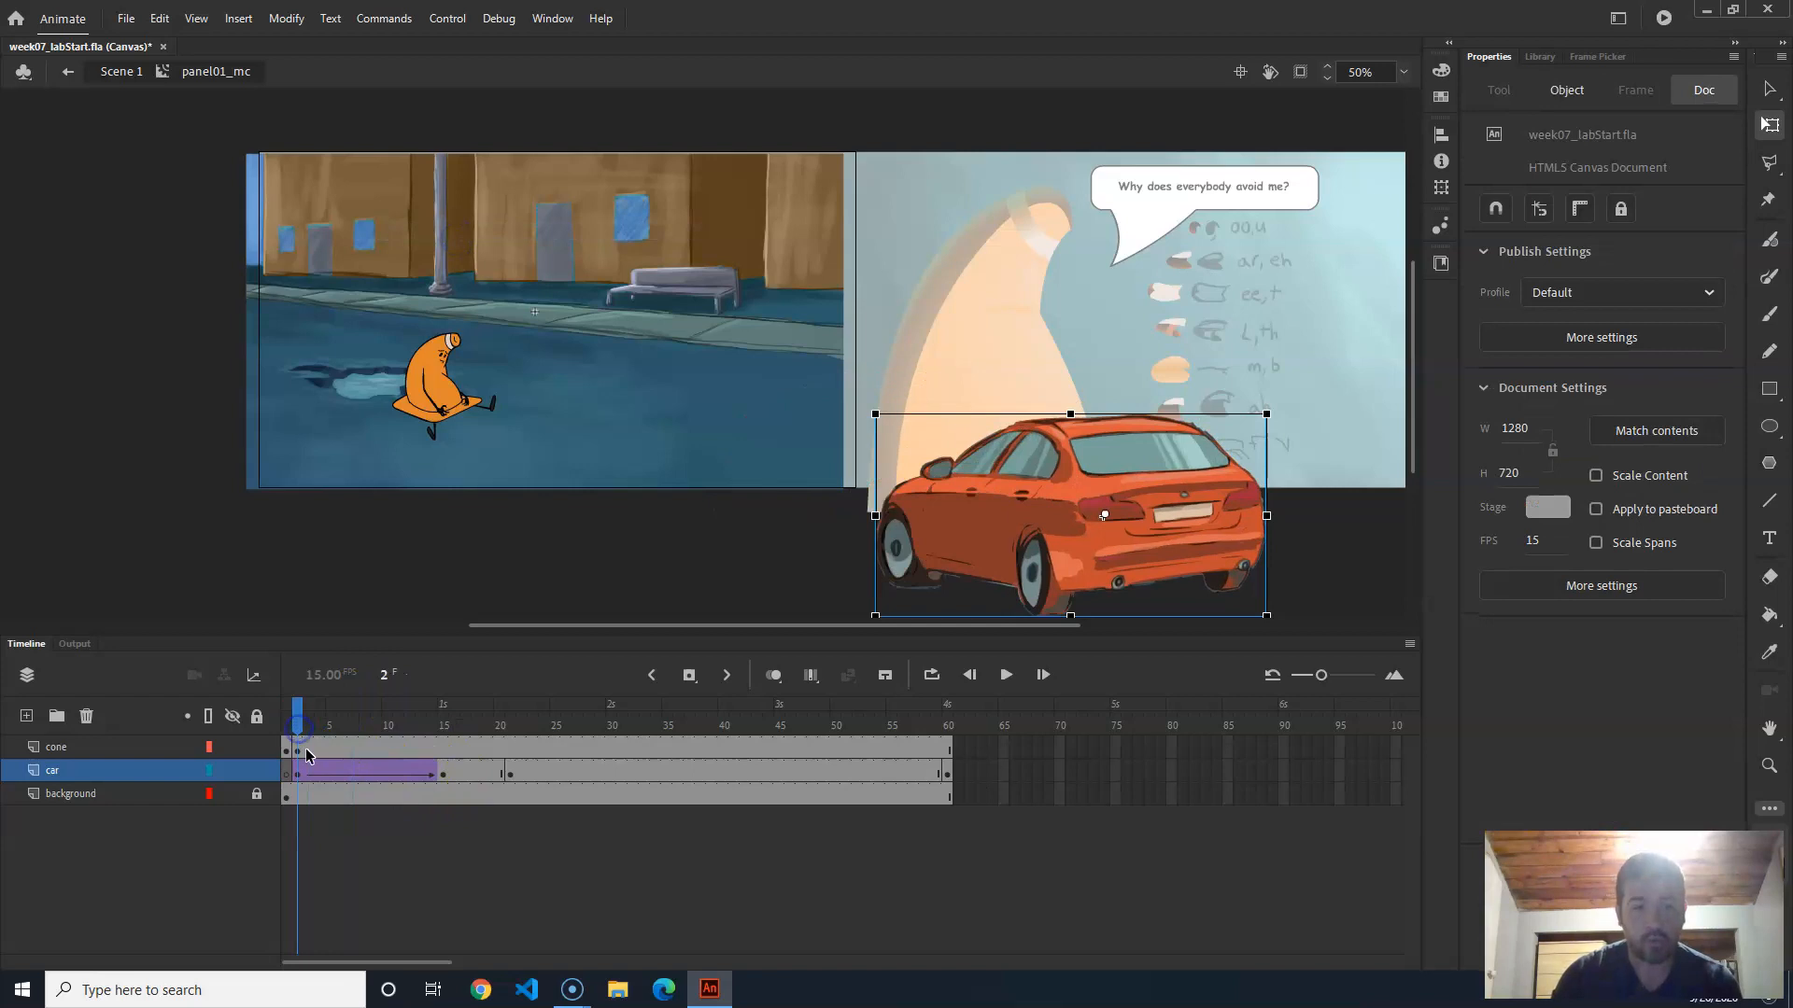
left_click(311, 752)
left_click(286, 754)
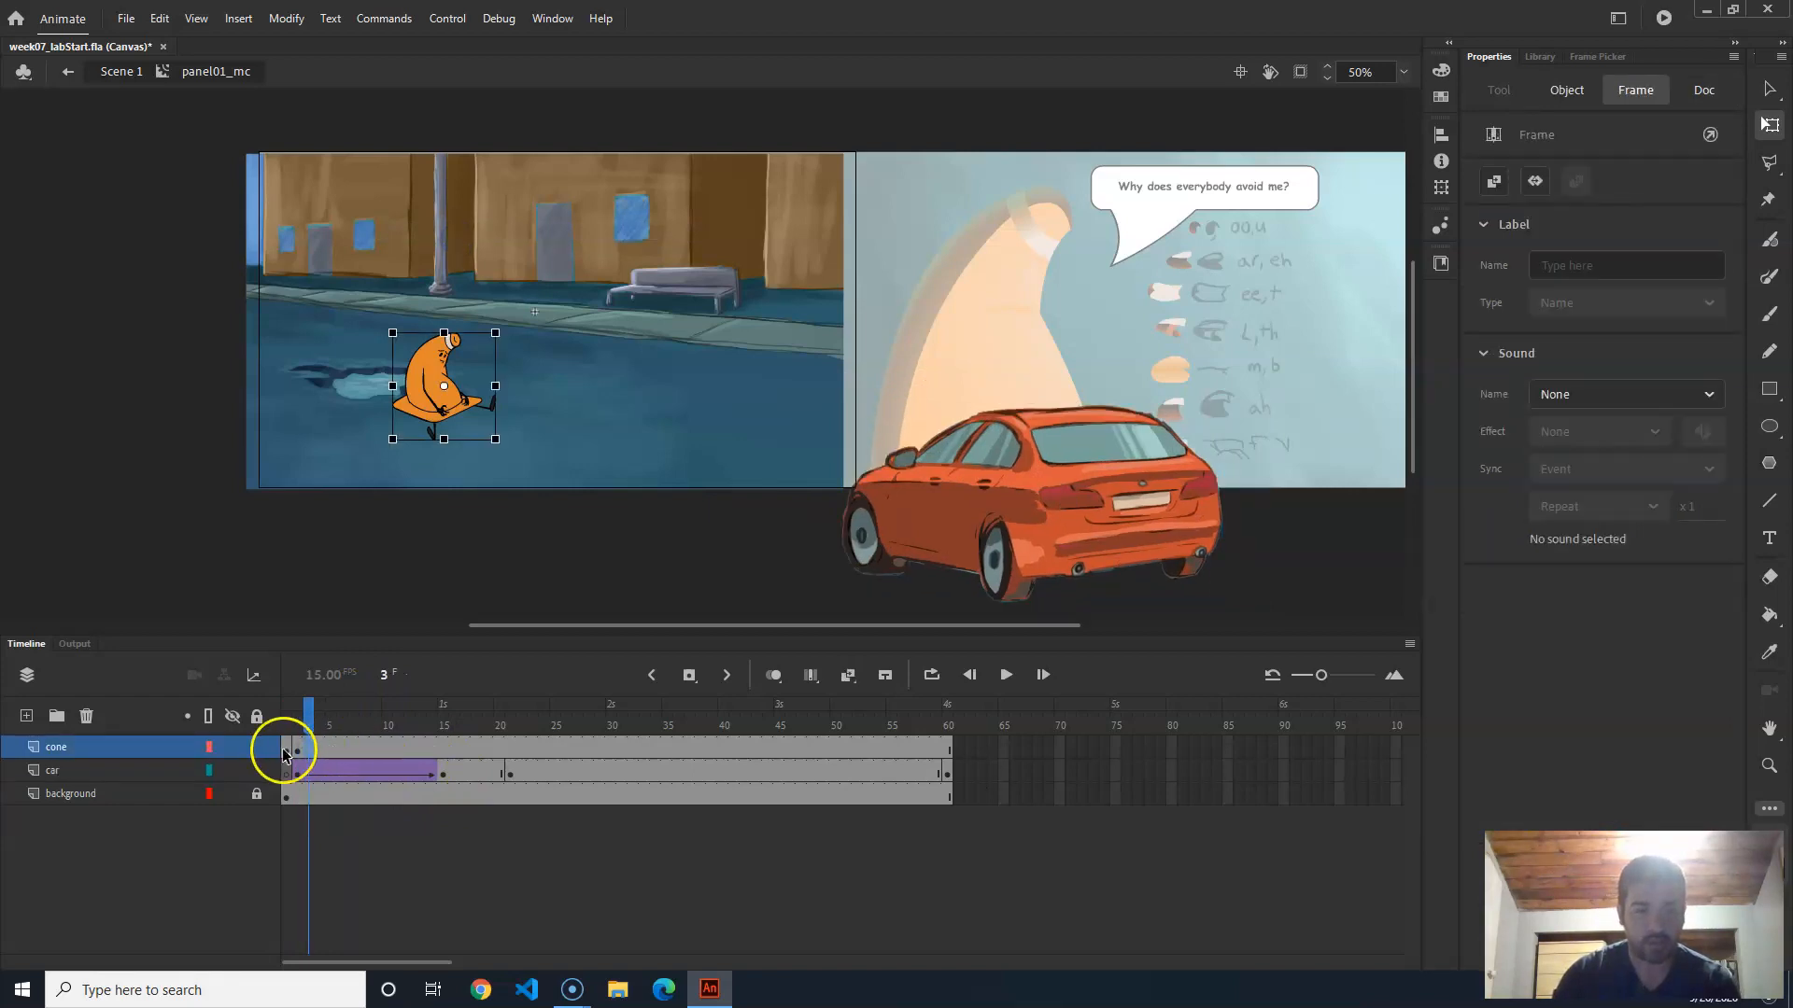
left_click(417, 748)
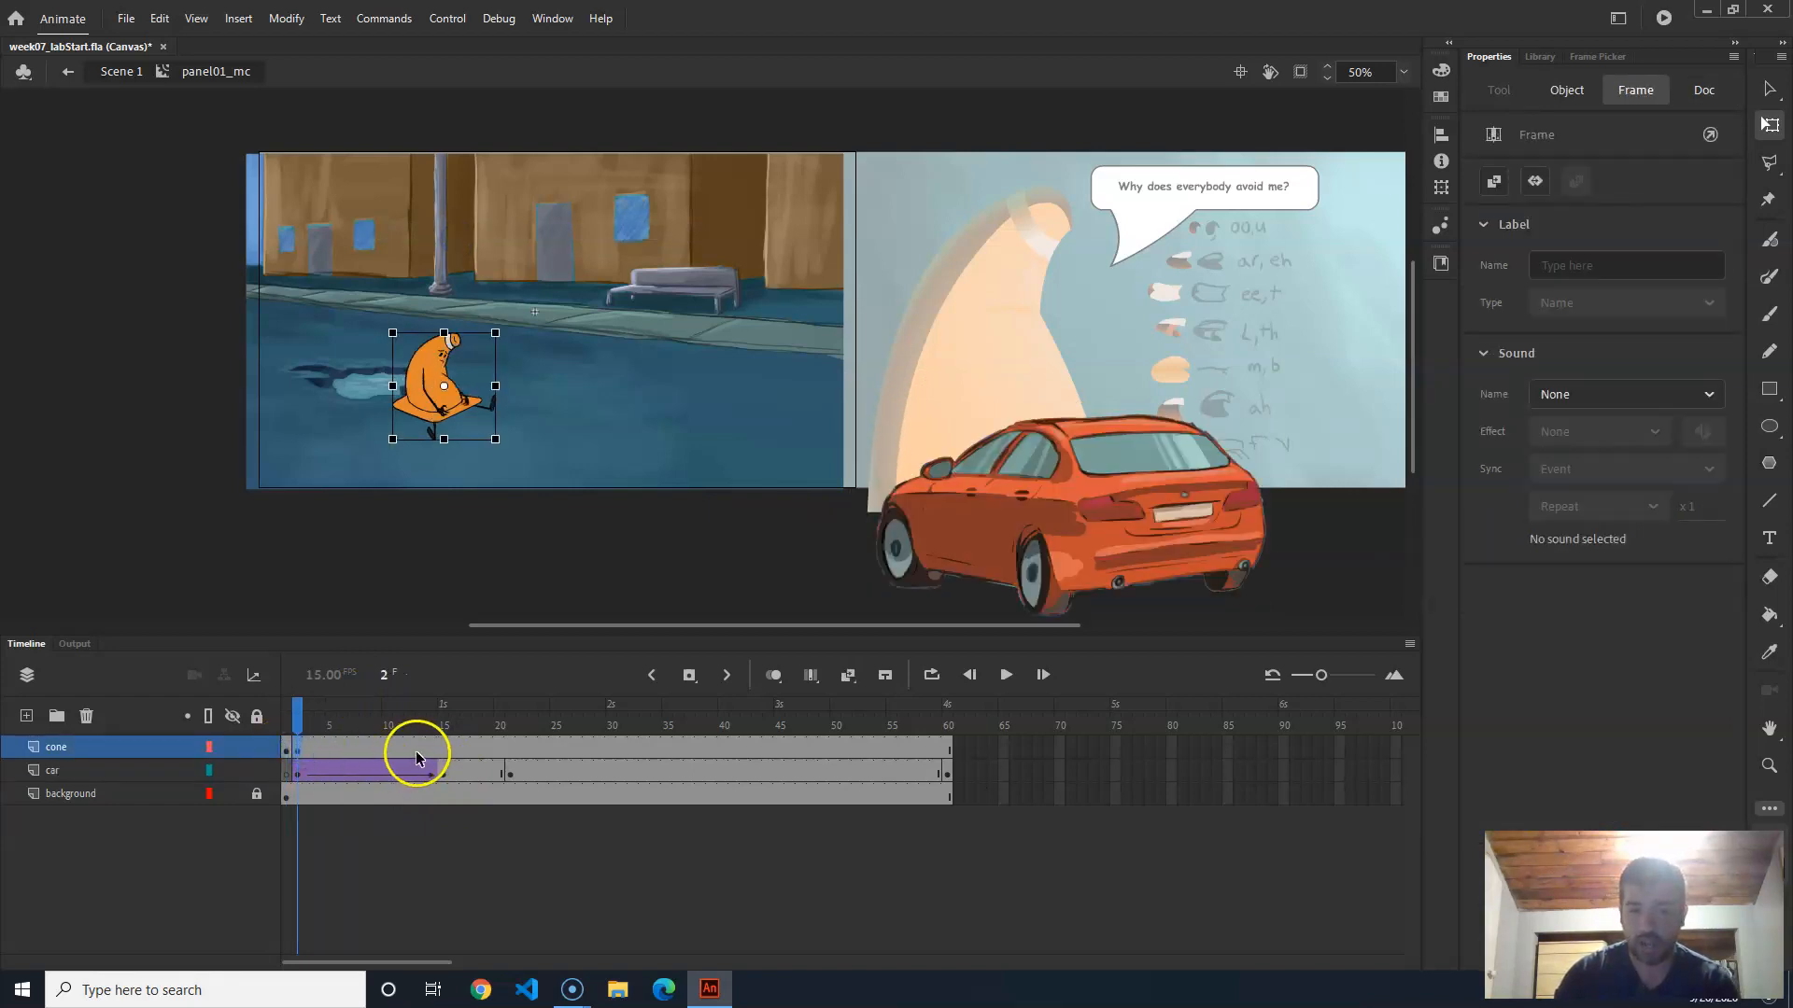
right_click(419, 750)
left_click_drag(429, 706, 459, 712)
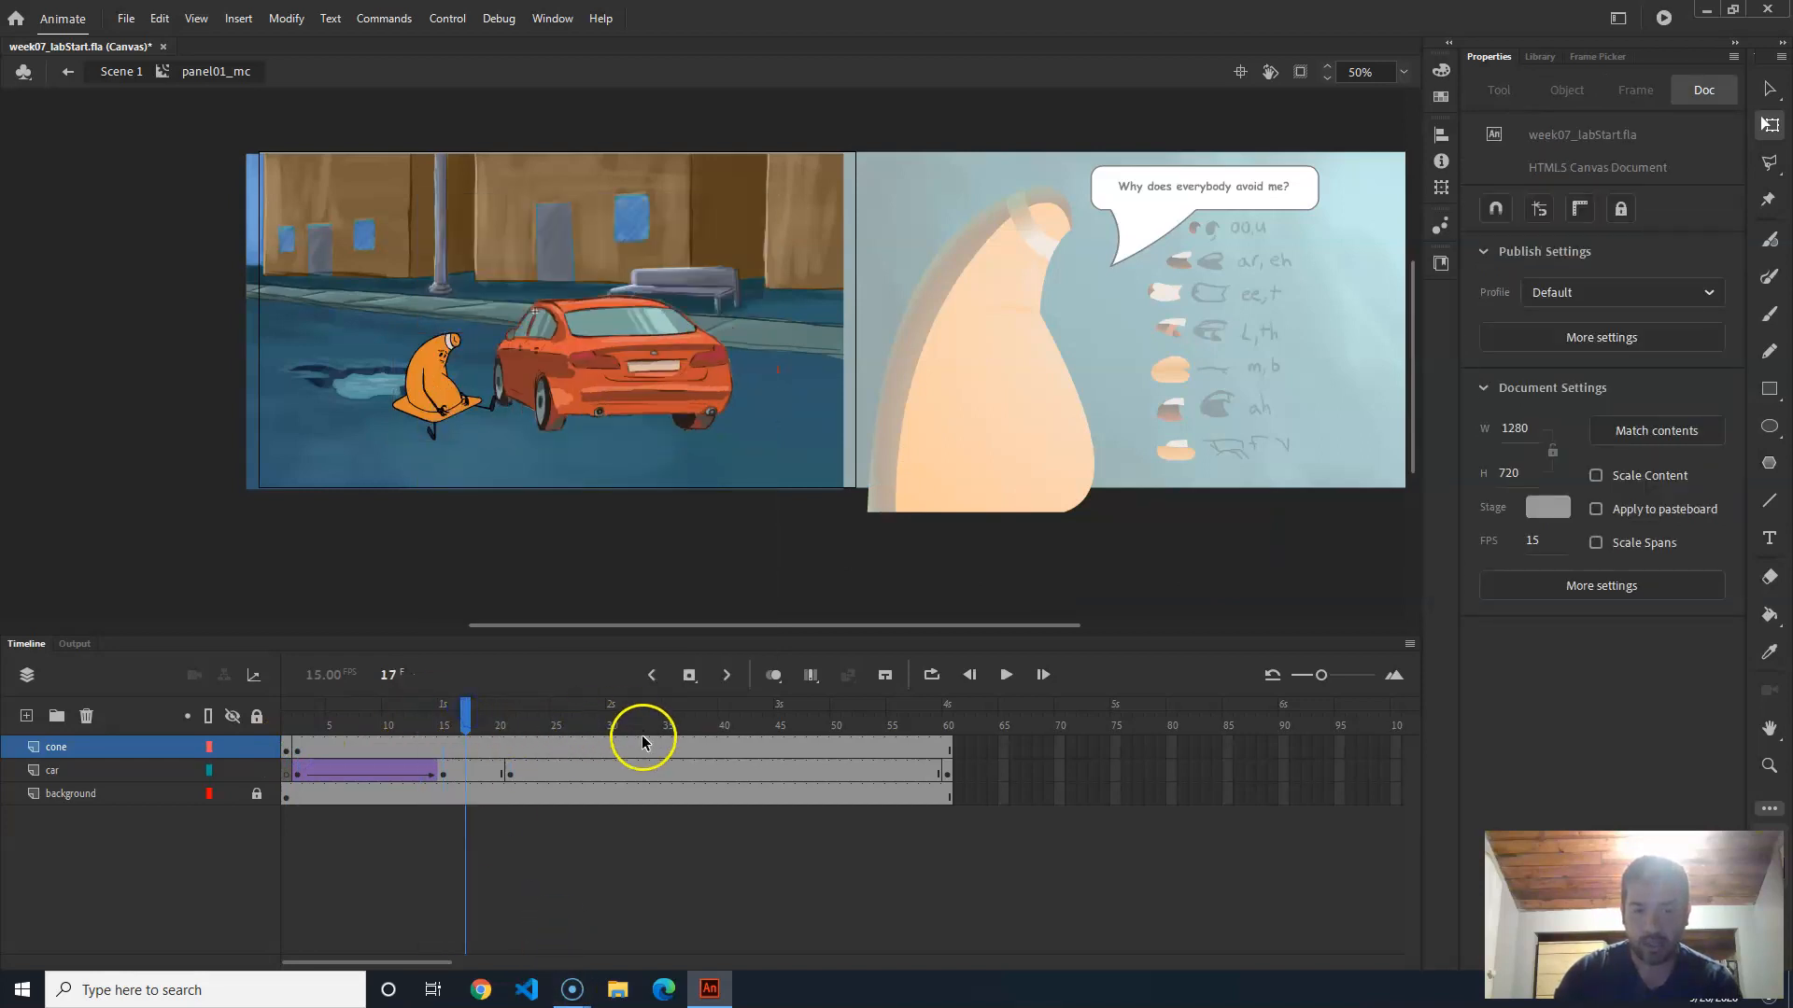
Step: Try adding a car keyframe at frame 10 with the car moved farther up the street, and undo it
left_click_drag(452, 728, 342, 728)
left_click(384, 771)
key("F6")
left_click_drag(776, 411, 765, 385)
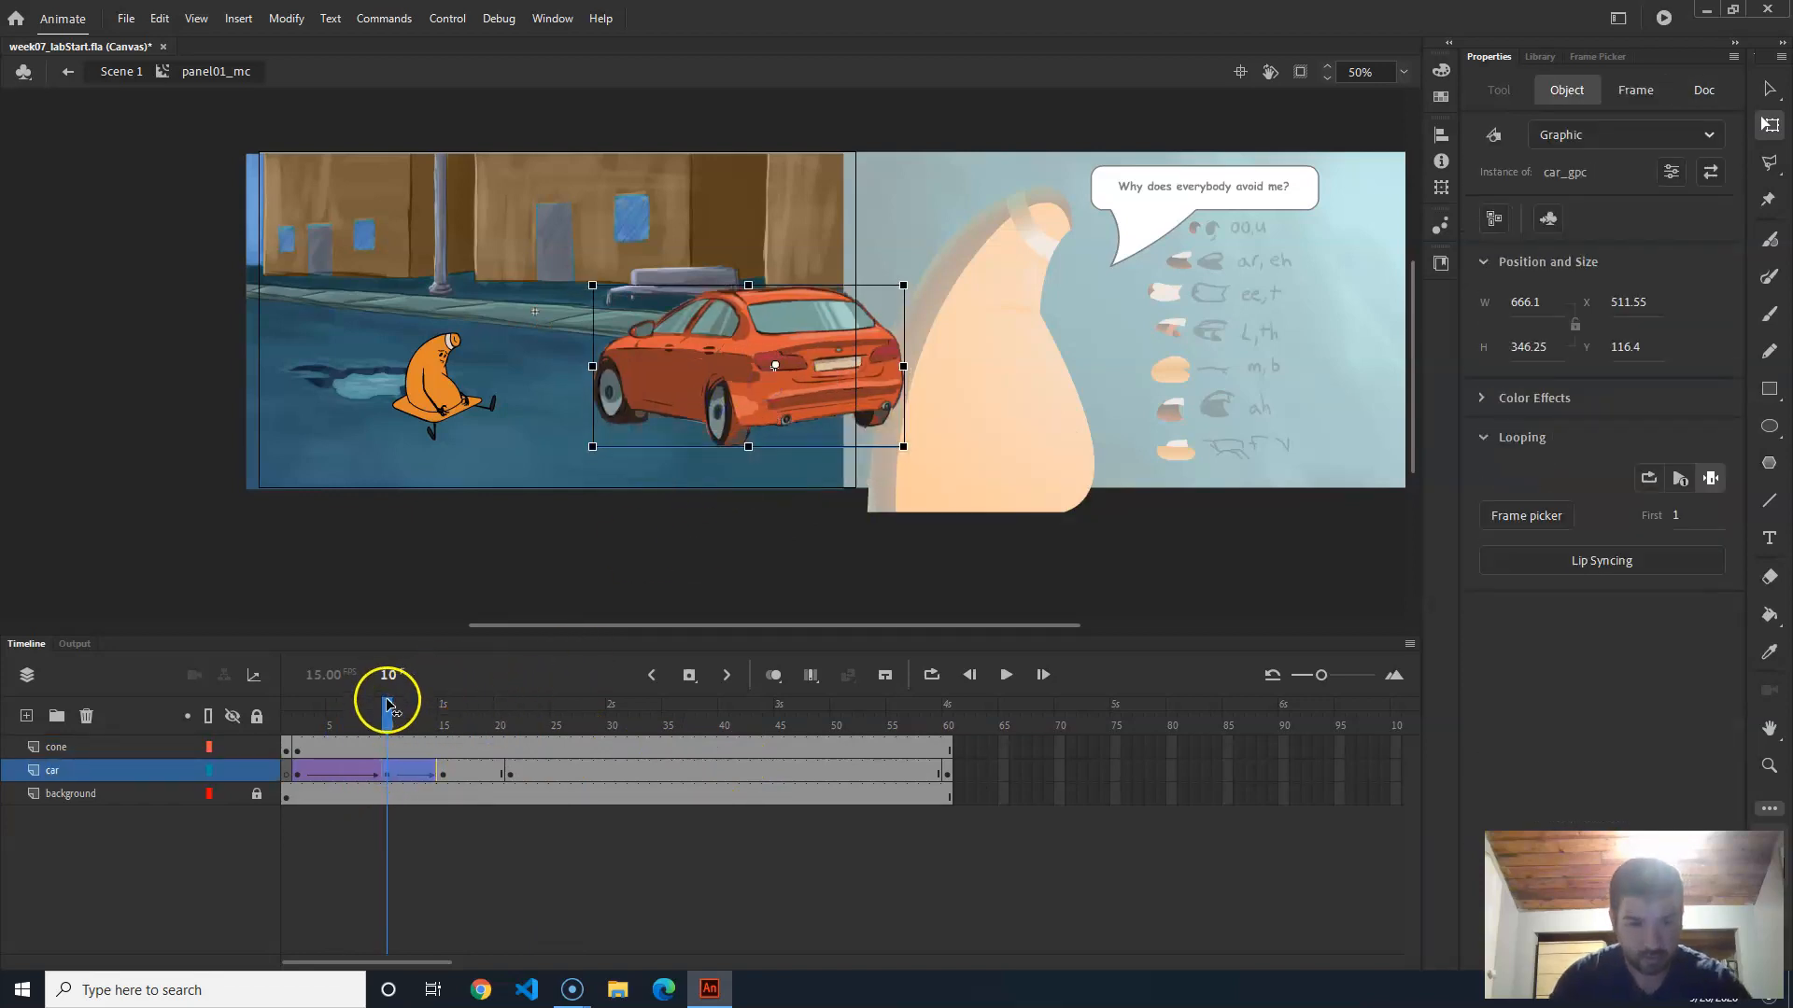
key("ctrl+z")
left_click(384, 767)
left_click(383, 711)
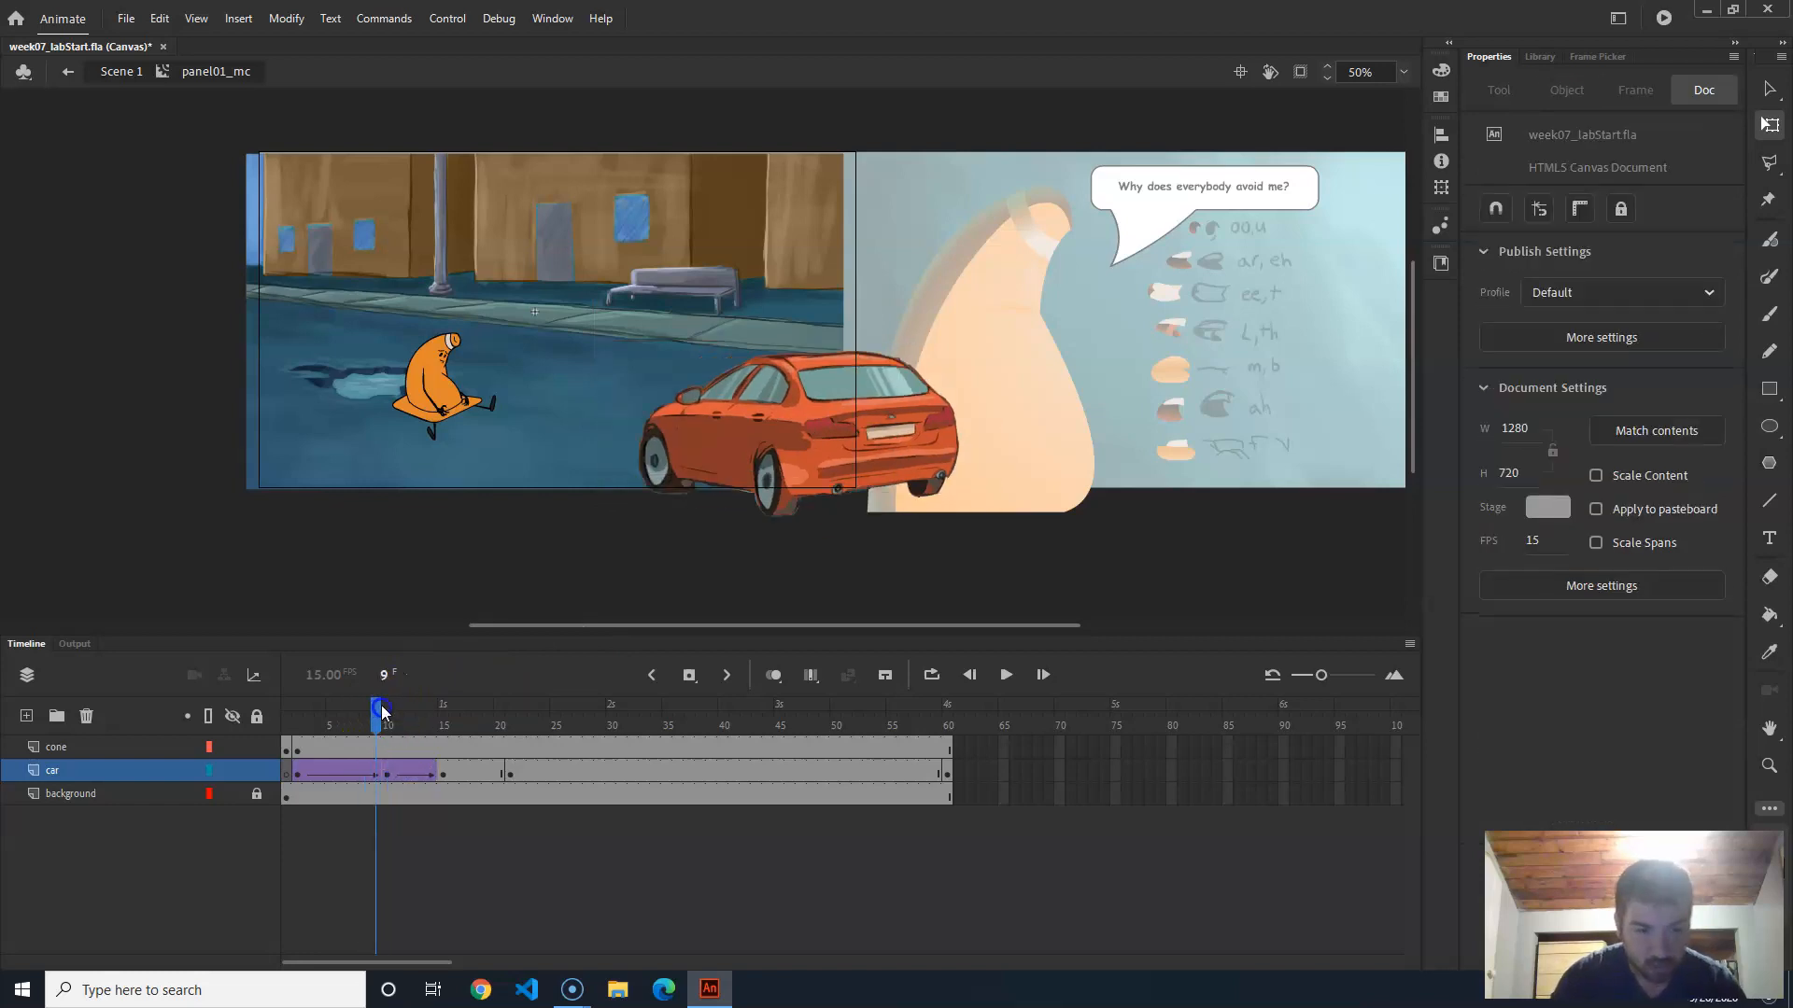
key("ctrl+z")
key("ctrl+z")
Step: Create classic tweens on the car layer between frames 15 and 21 and between frames 21 and 60
left_click_drag(386, 729, 440, 758)
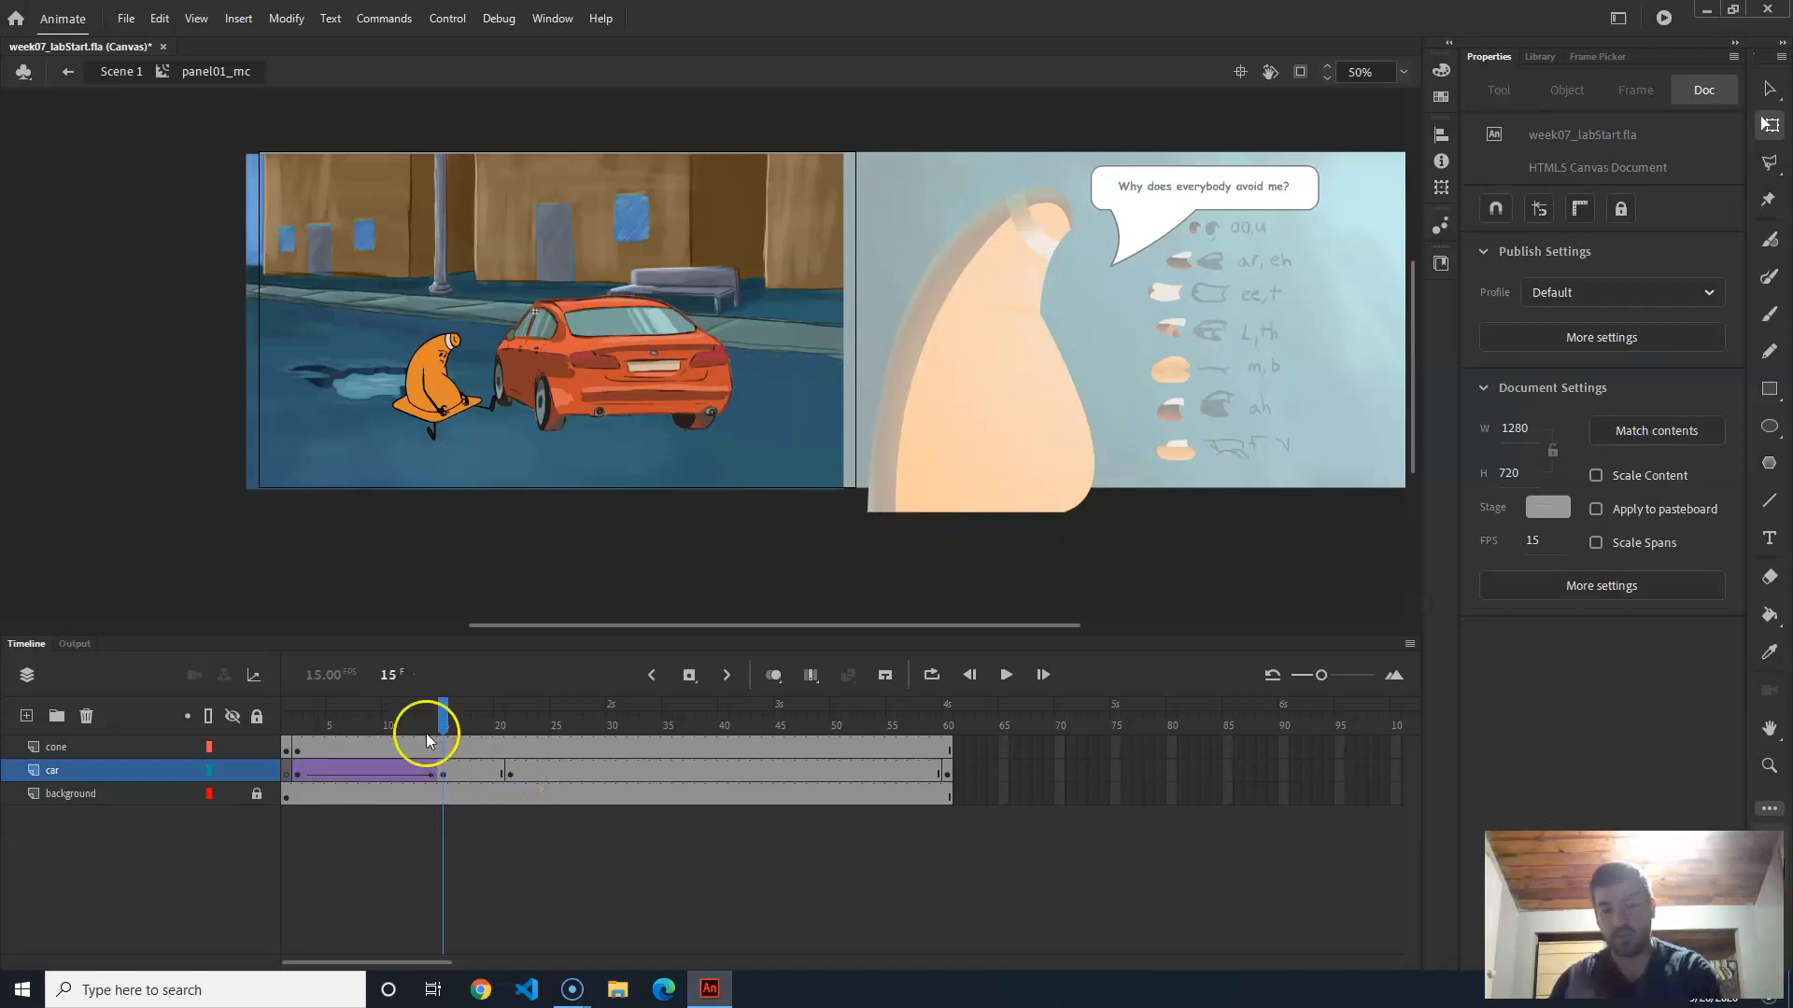
left_click_drag(448, 715, 392, 715)
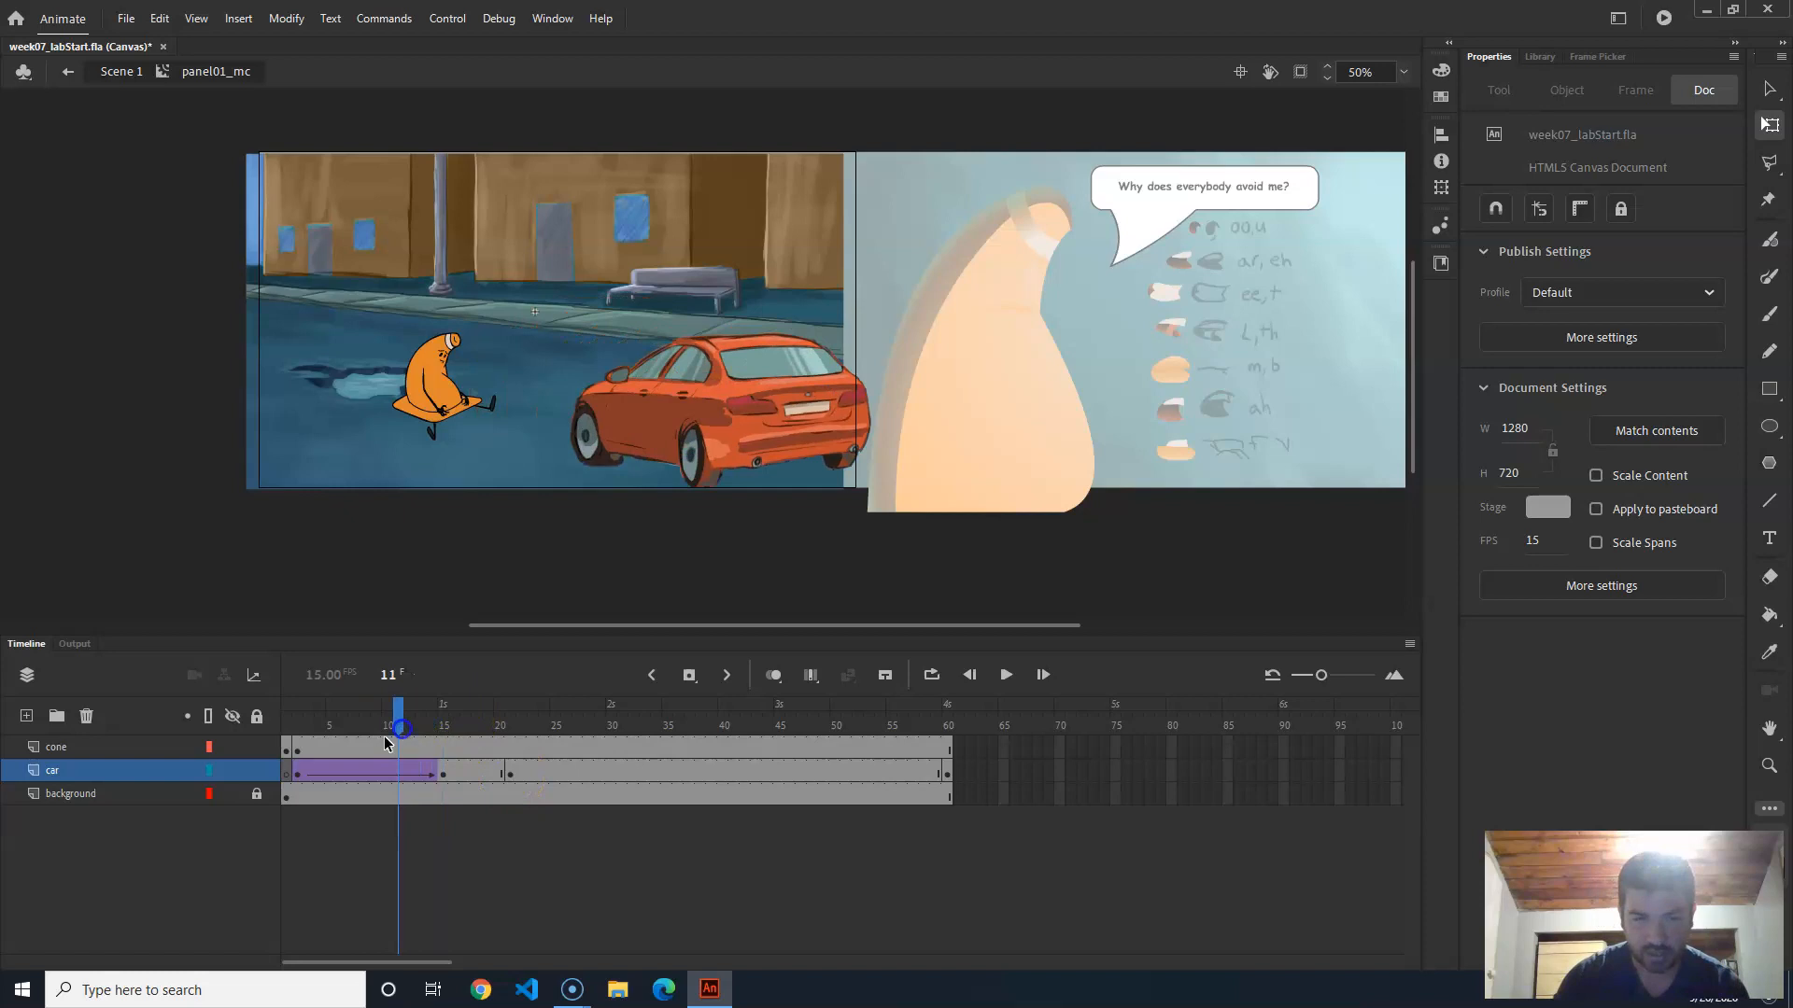
left_click(298, 751)
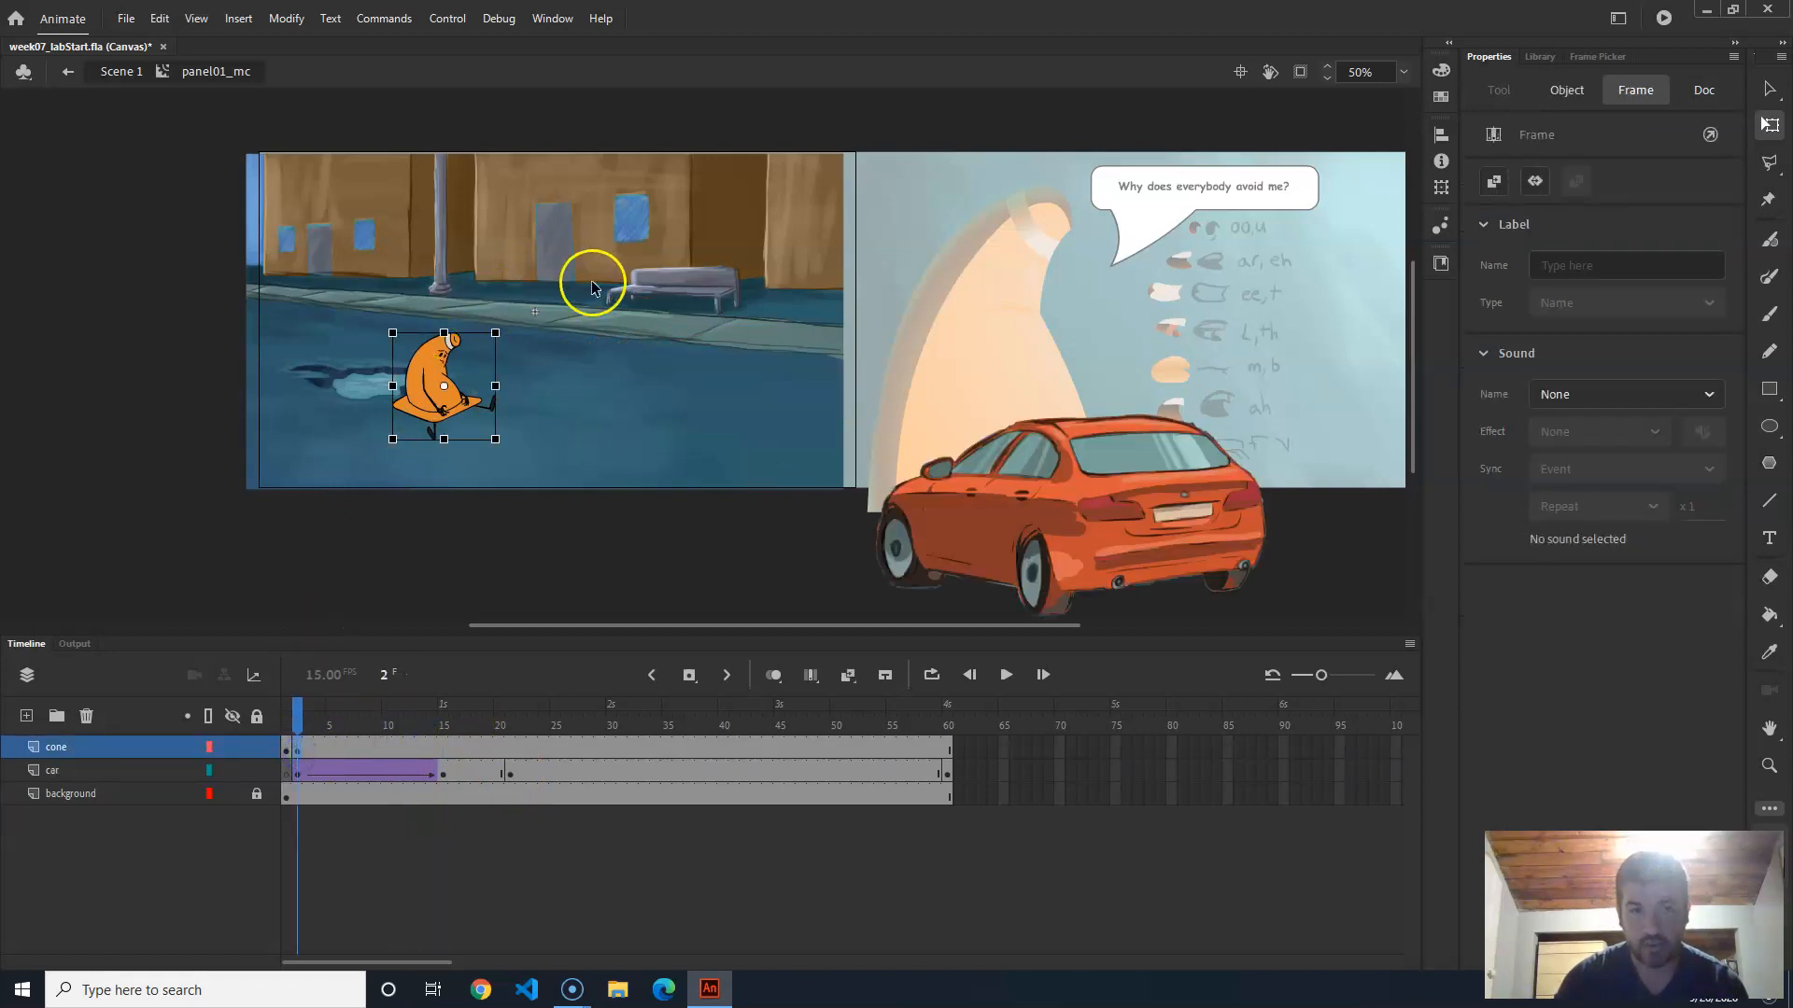
left_click_drag(322, 726, 448, 750)
left_click(507, 778)
right_click(472, 773)
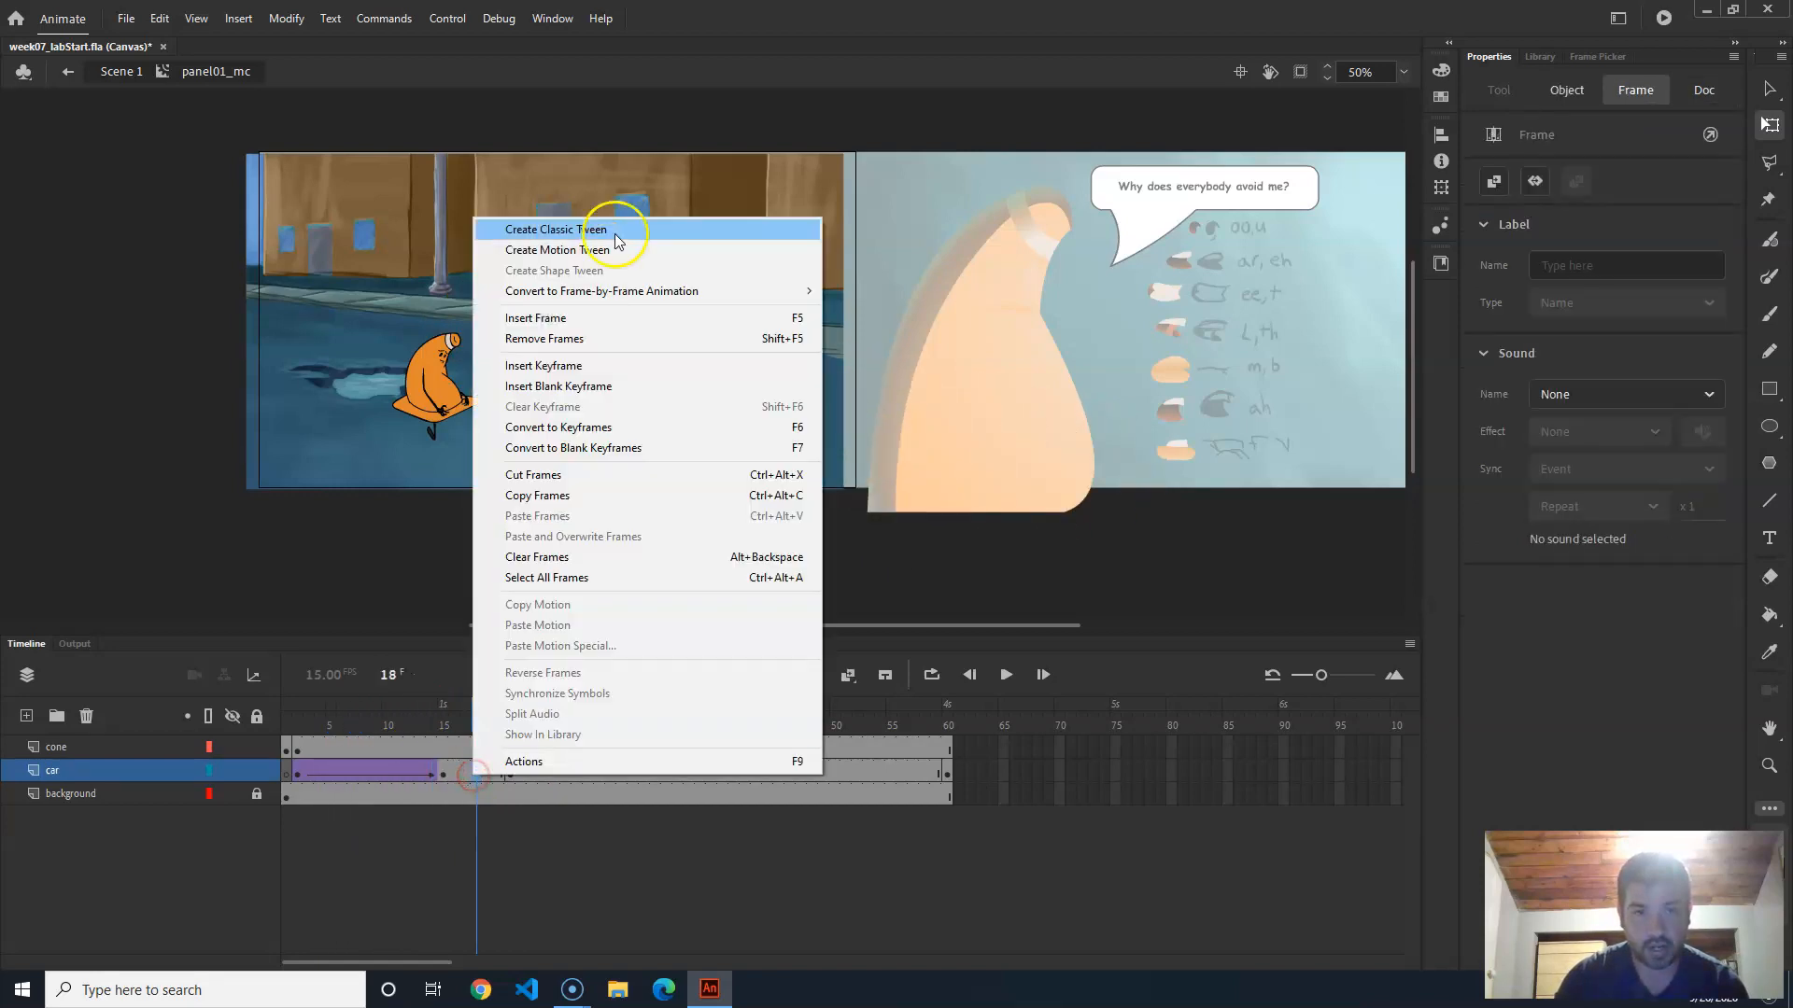
left_click(620, 237)
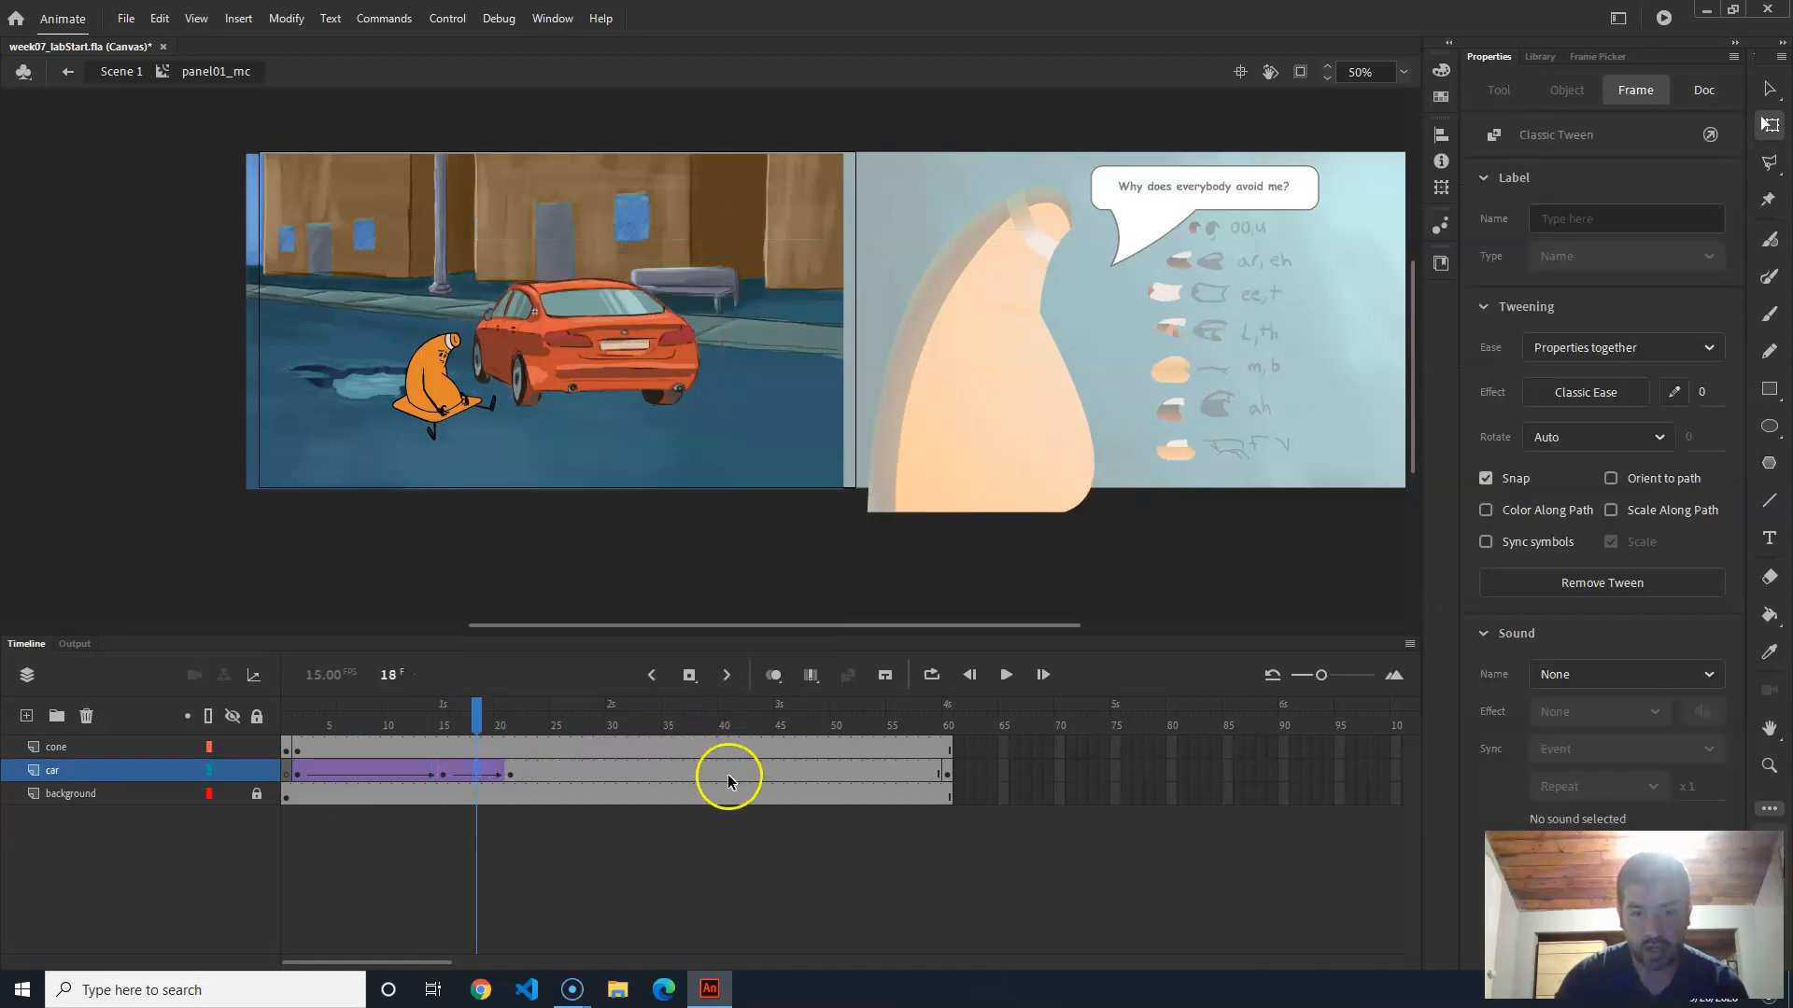
right_click(727, 775)
left_click(848, 239)
Step: Play the tweened animation from the start and scrub through the car's pass by the cone to examine its motion
left_click_drag(725, 725, 271, 734)
key("Return")
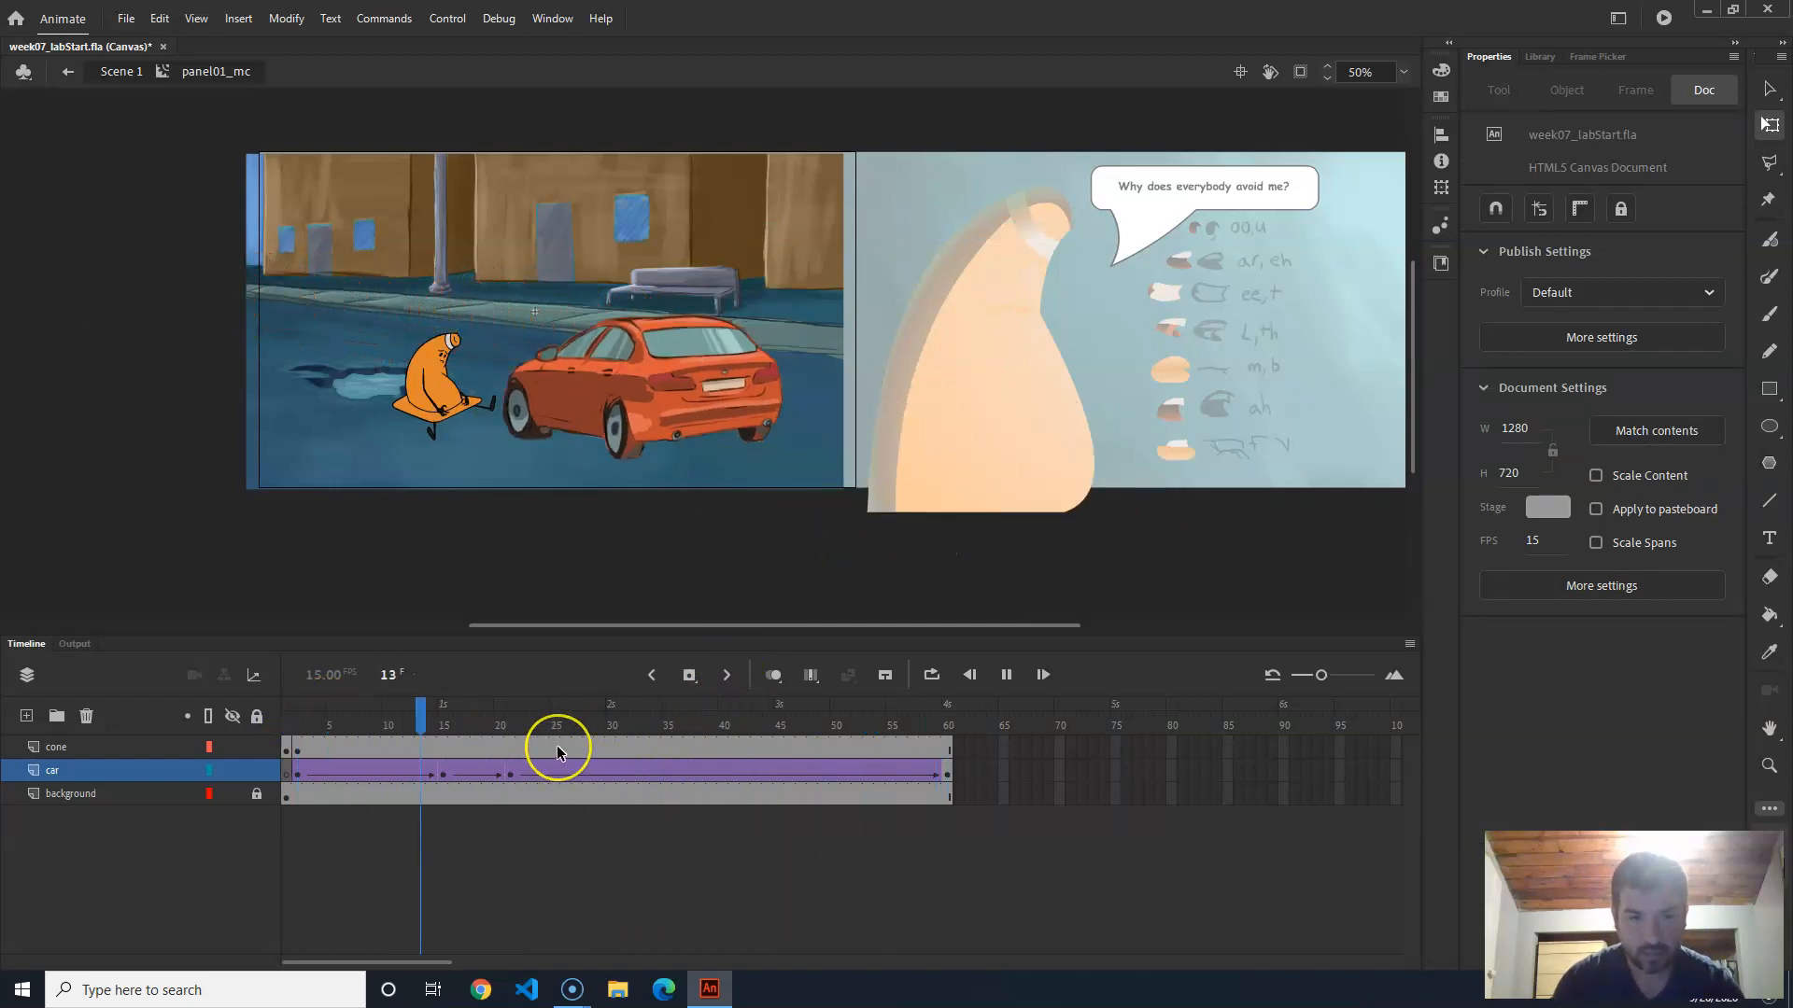
left_click(488, 738)
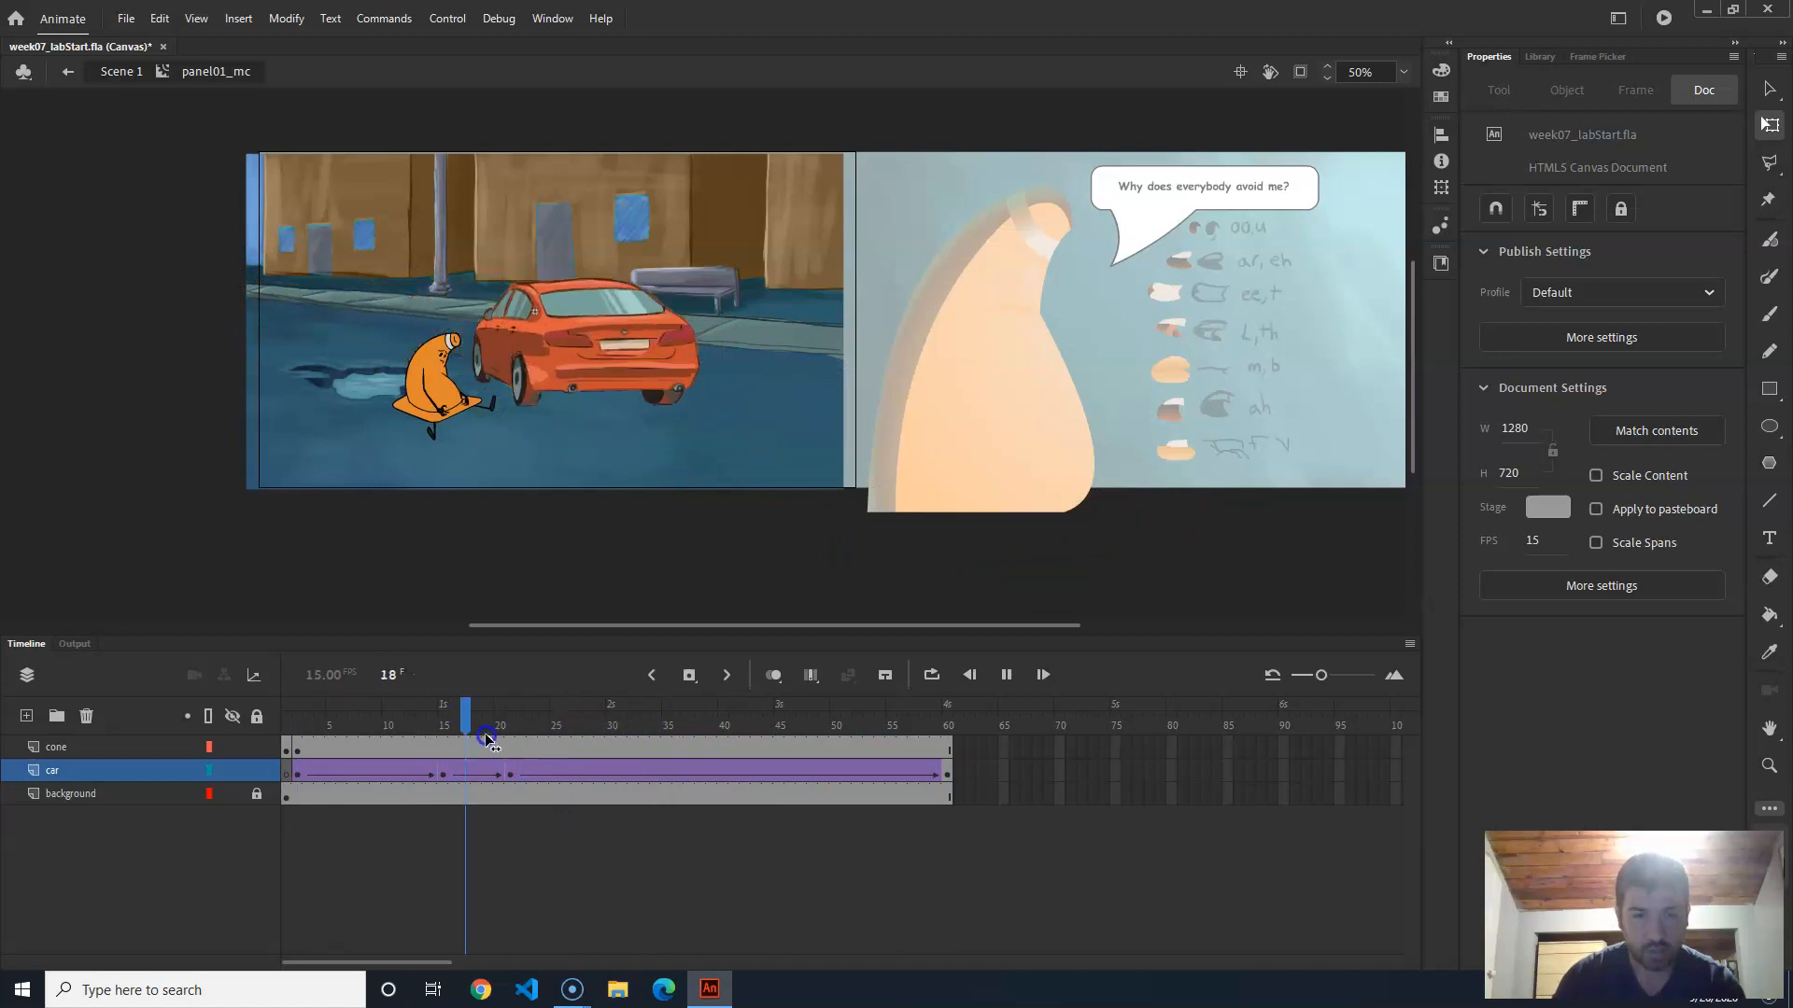
left_click_drag(861, 717, 456, 726)
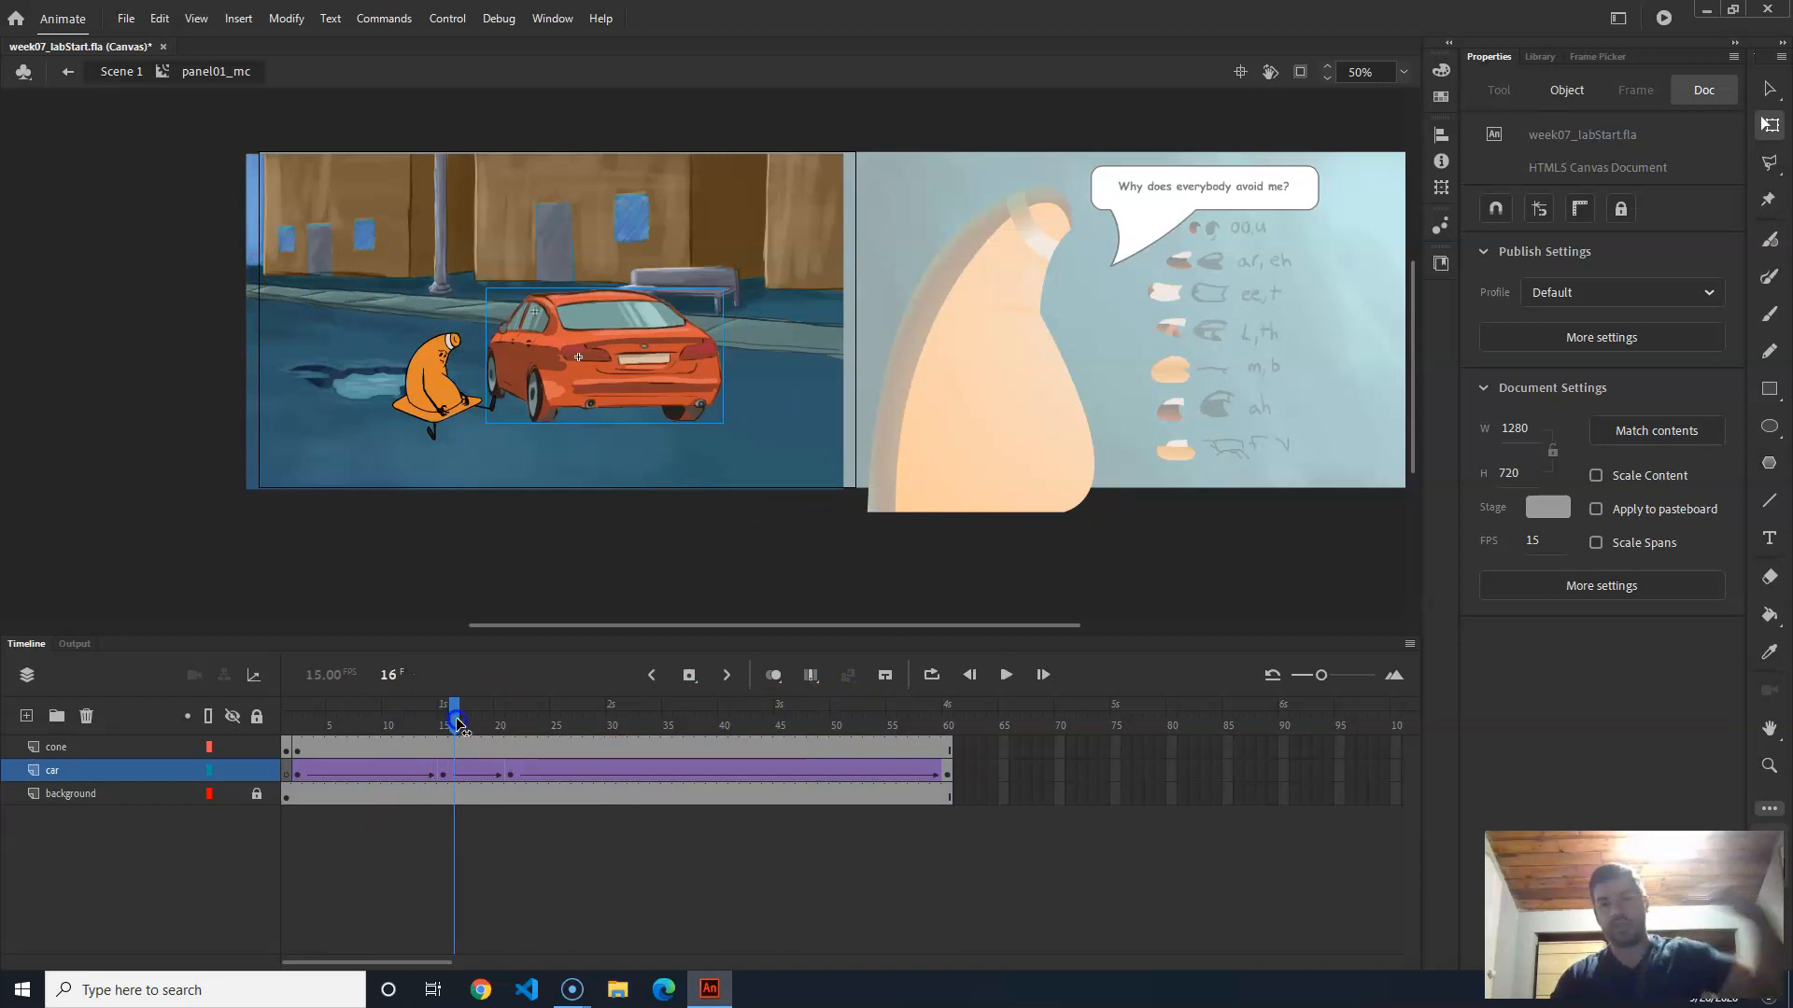
left_click_drag(455, 726, 412, 772)
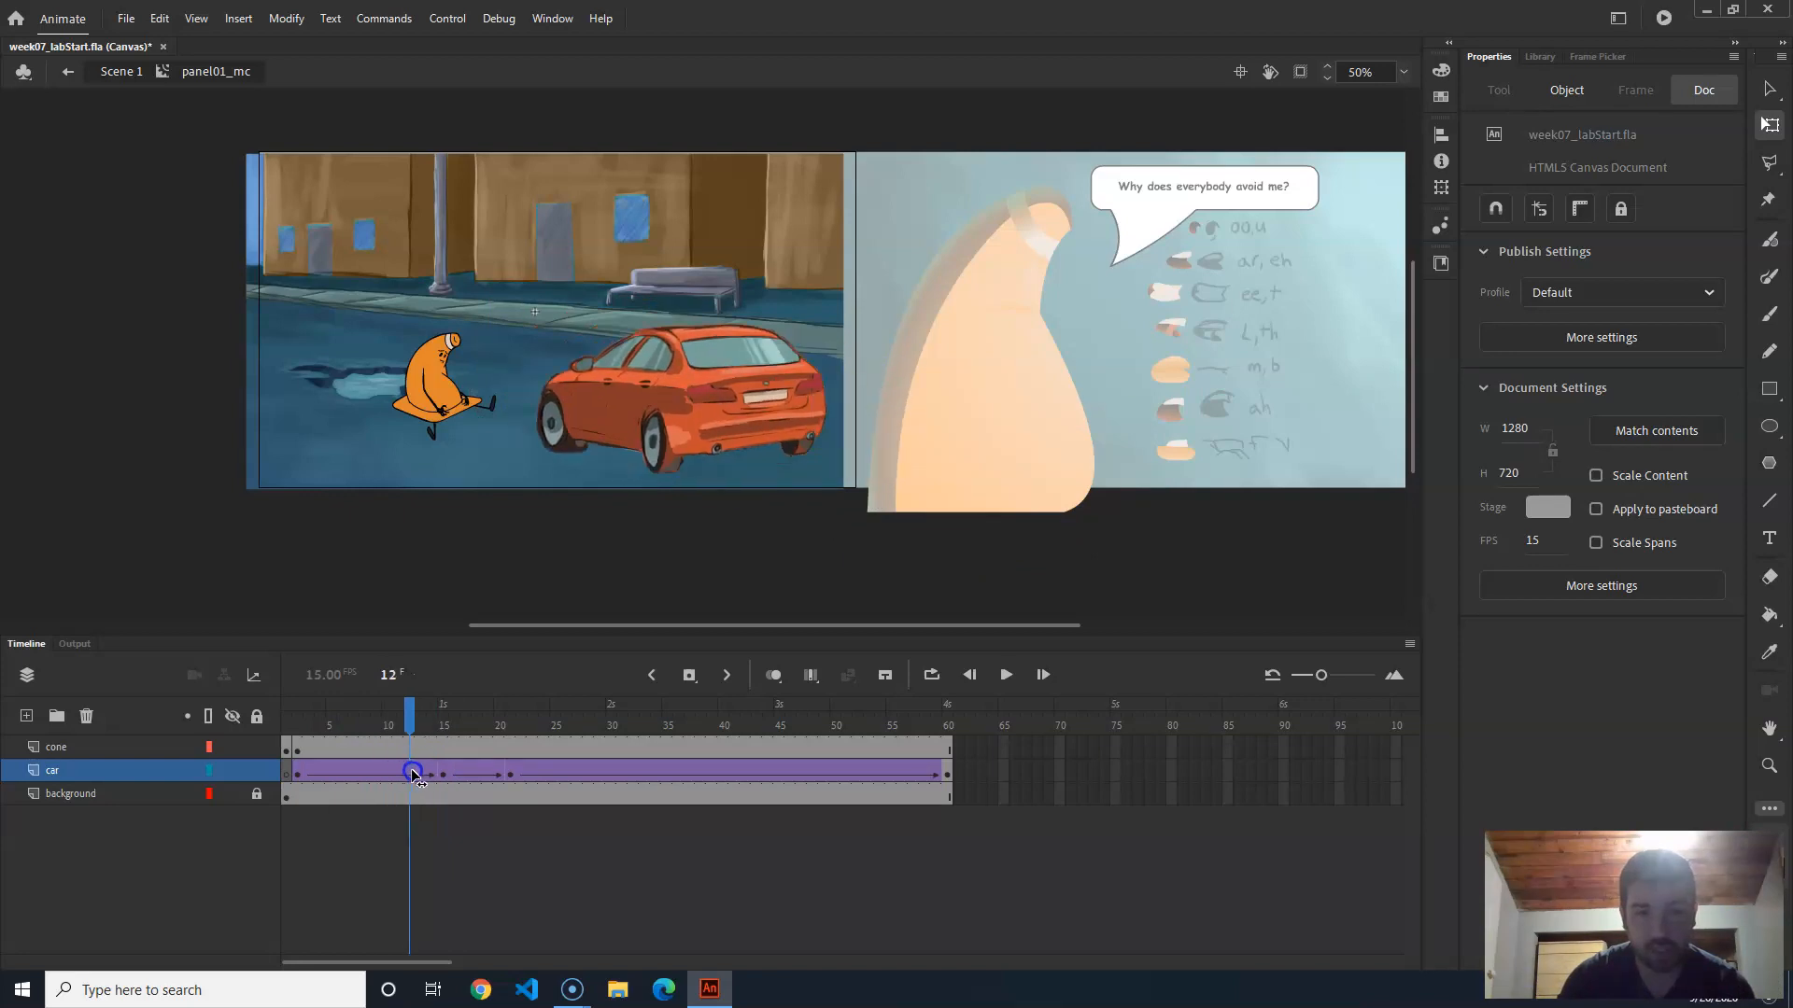
Step: Set the ease of the car's tween between frames 2 and 15 to a Classic Ease-Out of about 96
left_click(377, 777)
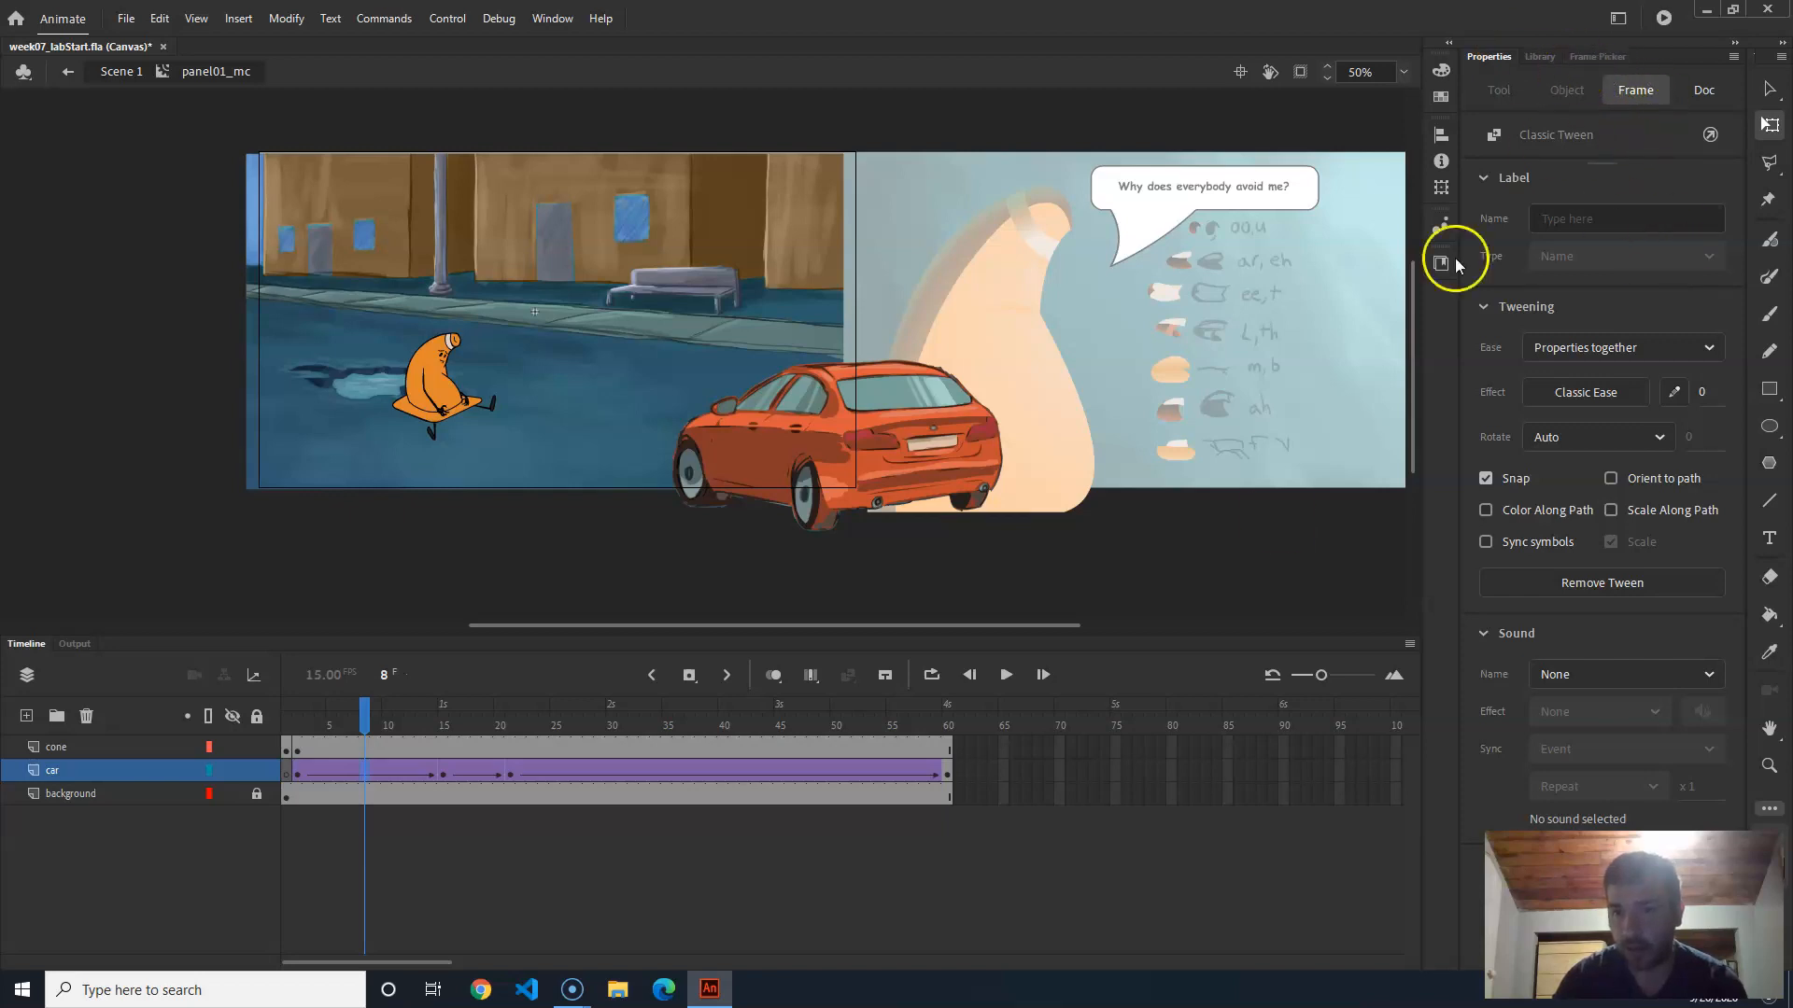
left_click(295, 771)
left_click(387, 773)
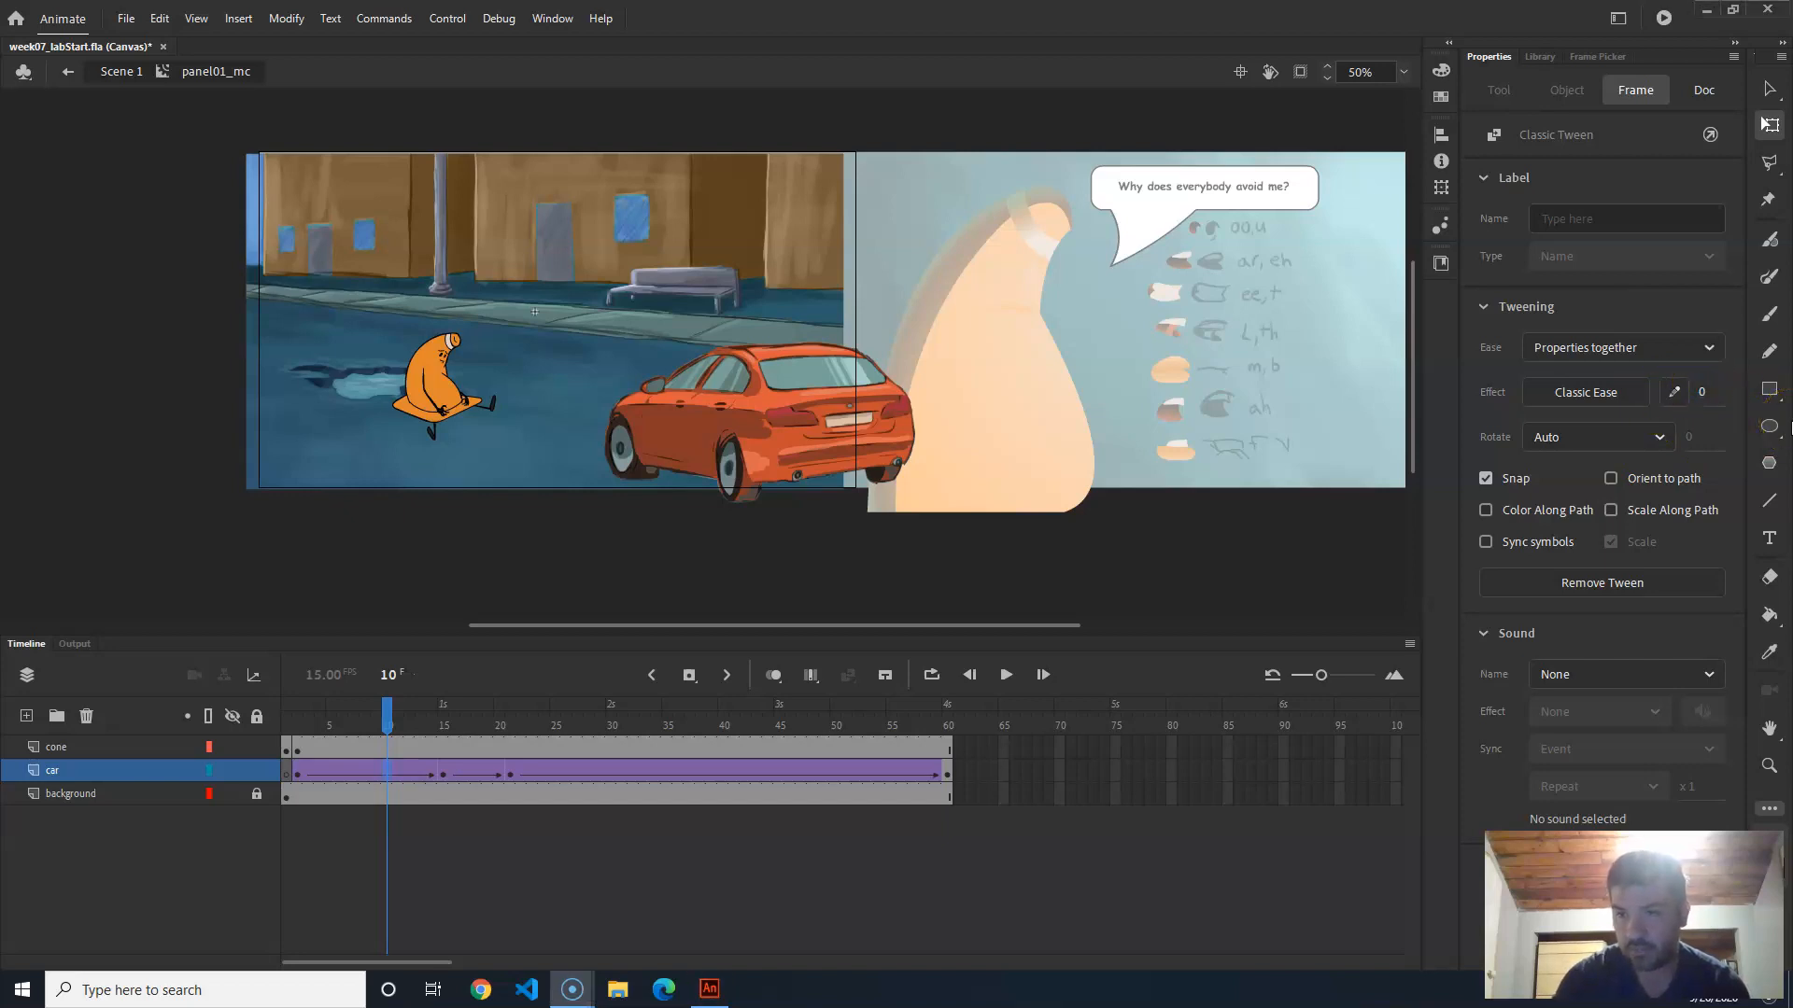
left_click_drag(1700, 399, 1788, 404)
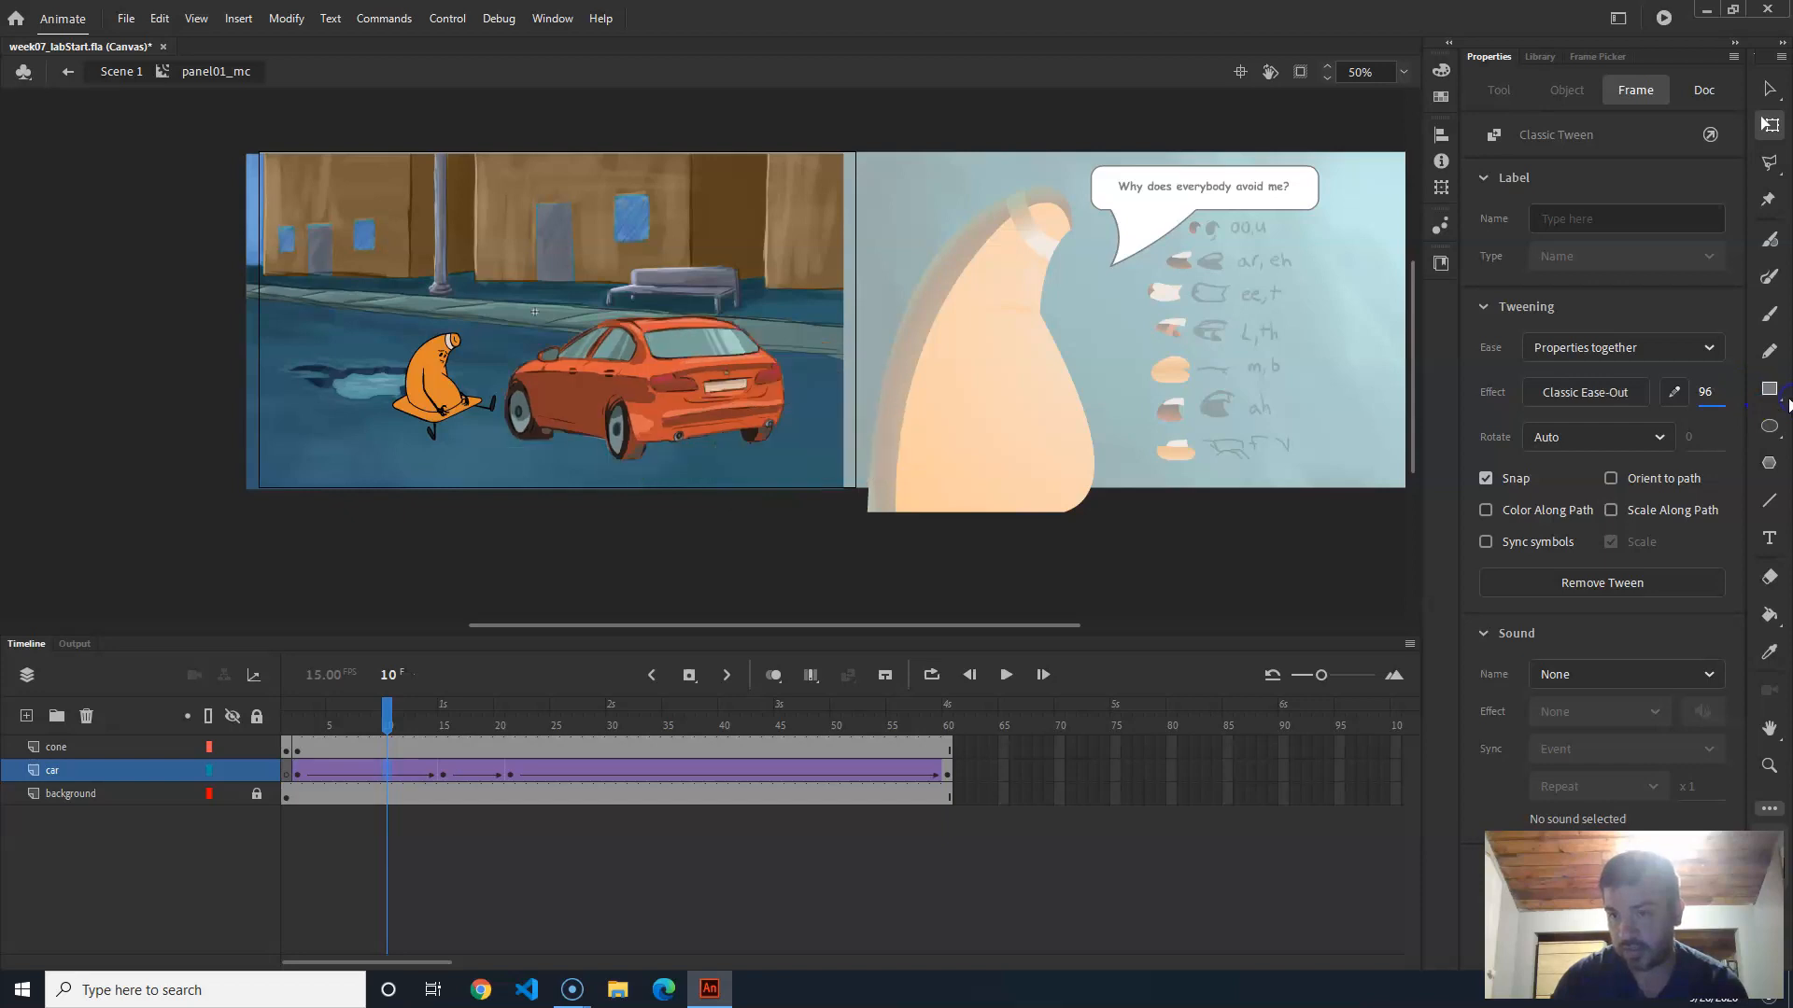
Step: Set the car's tween between frames 21 and 60 to a Classic Ease-Out of 100 and check its ease curve
left_click_drag(388, 724, 633, 775)
left_click(535, 516)
left_click(491, 319)
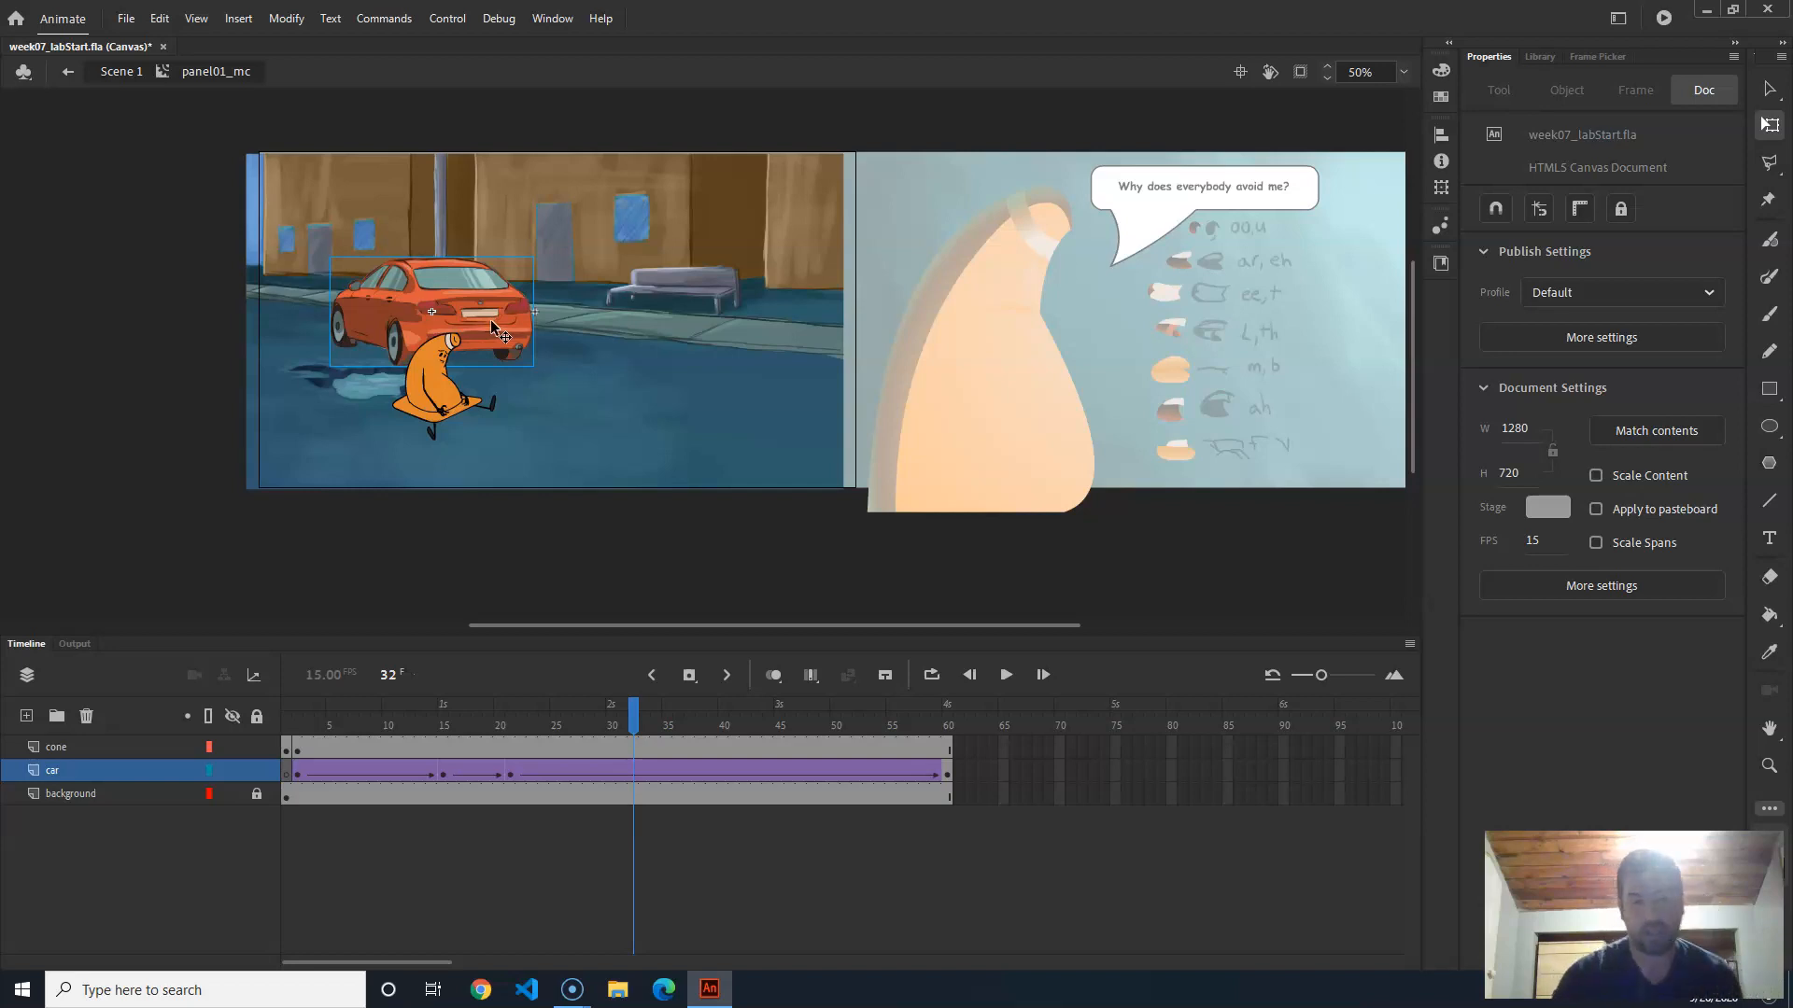
left_click(781, 769)
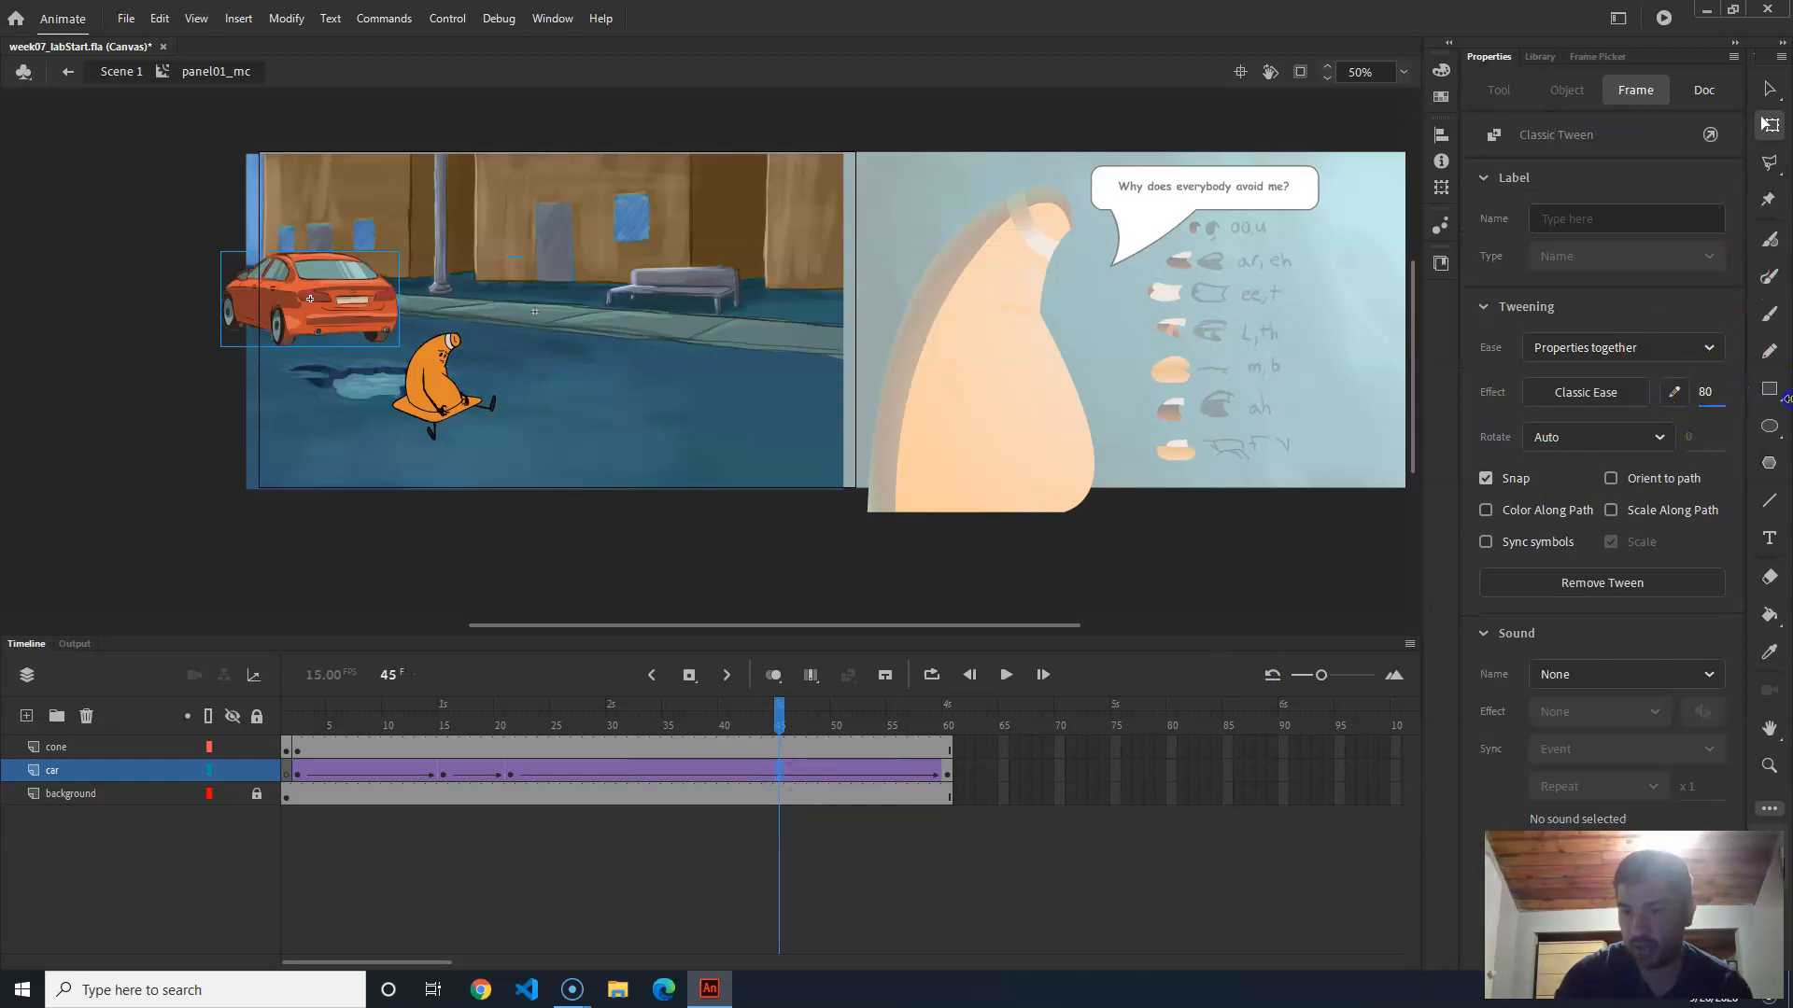
left_click_drag(1787, 390, 1736, 392)
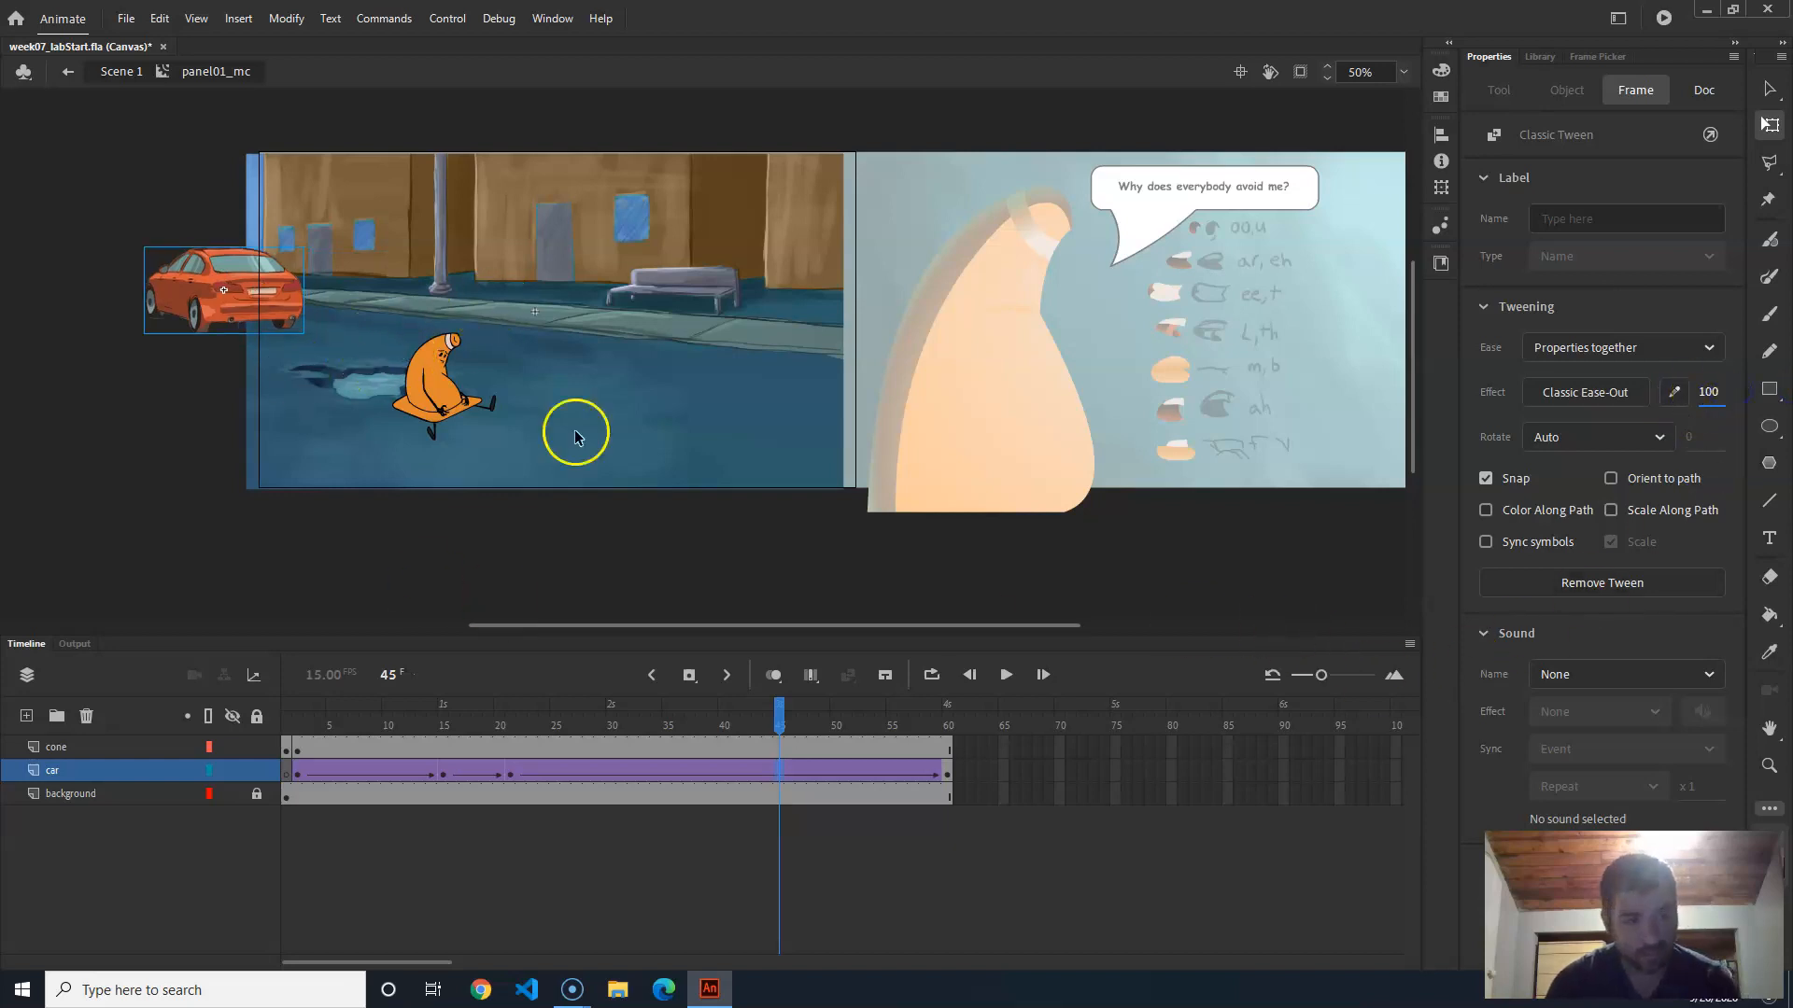
left_click(1630, 393)
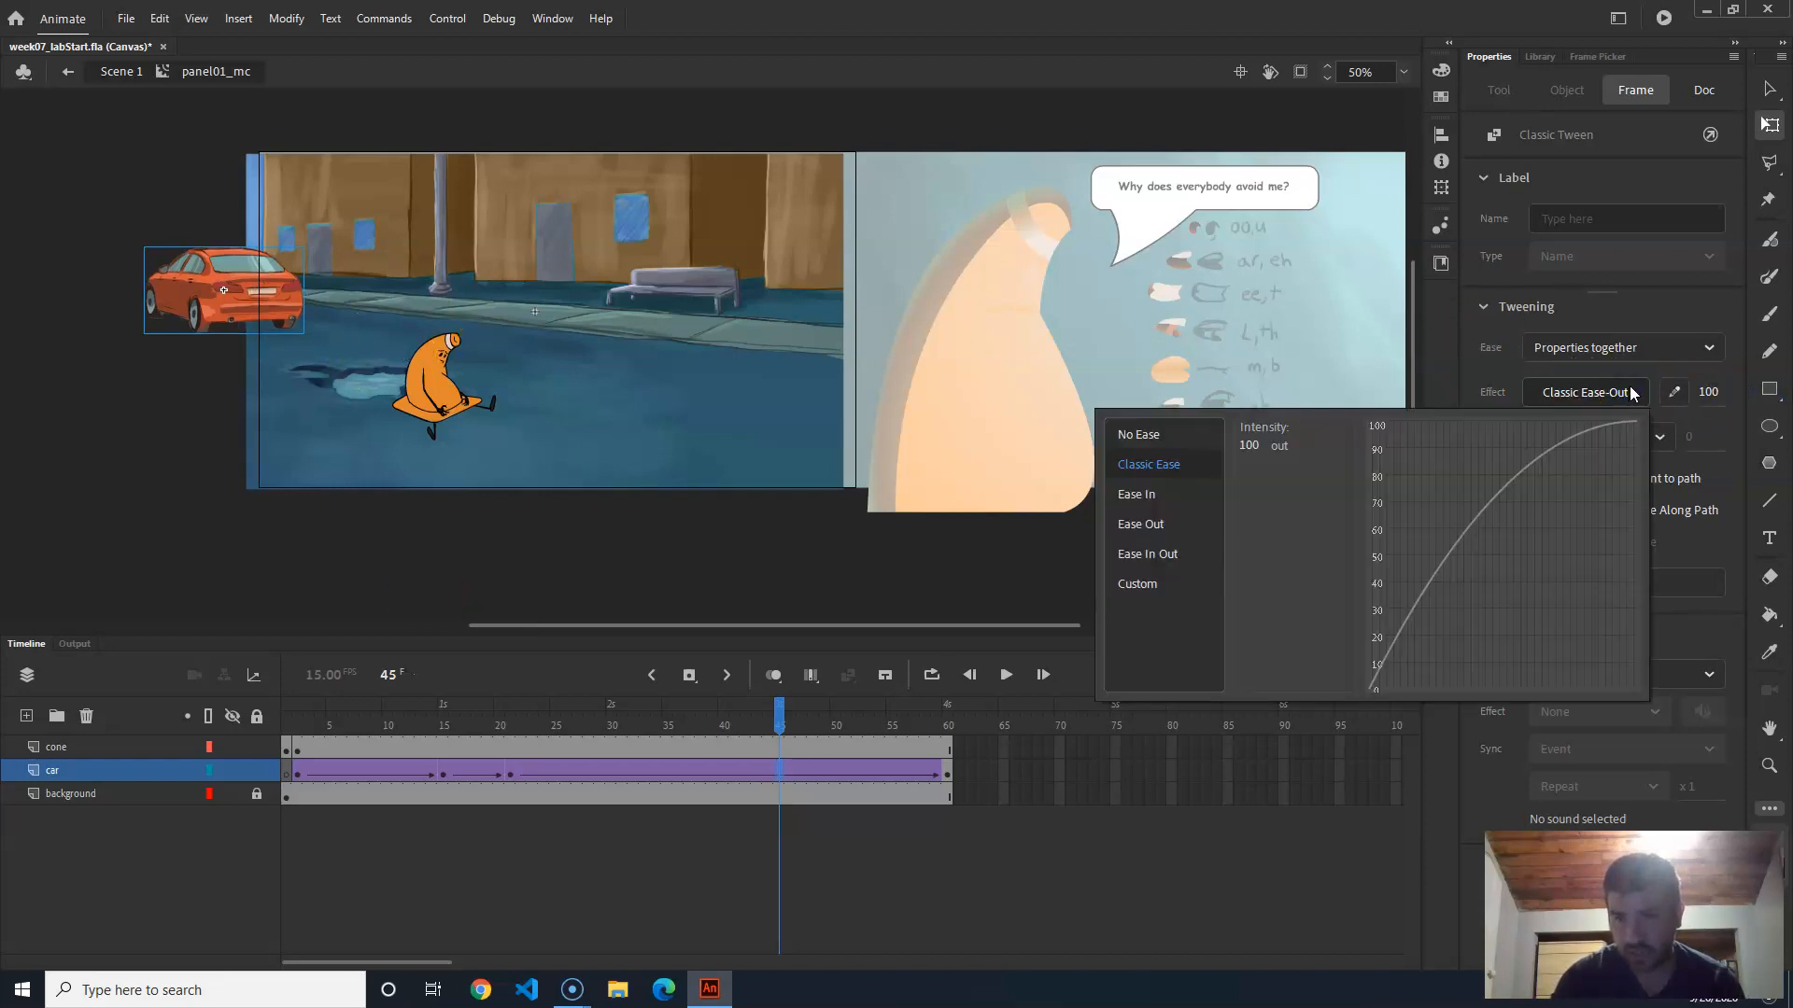
left_click(1469, 361)
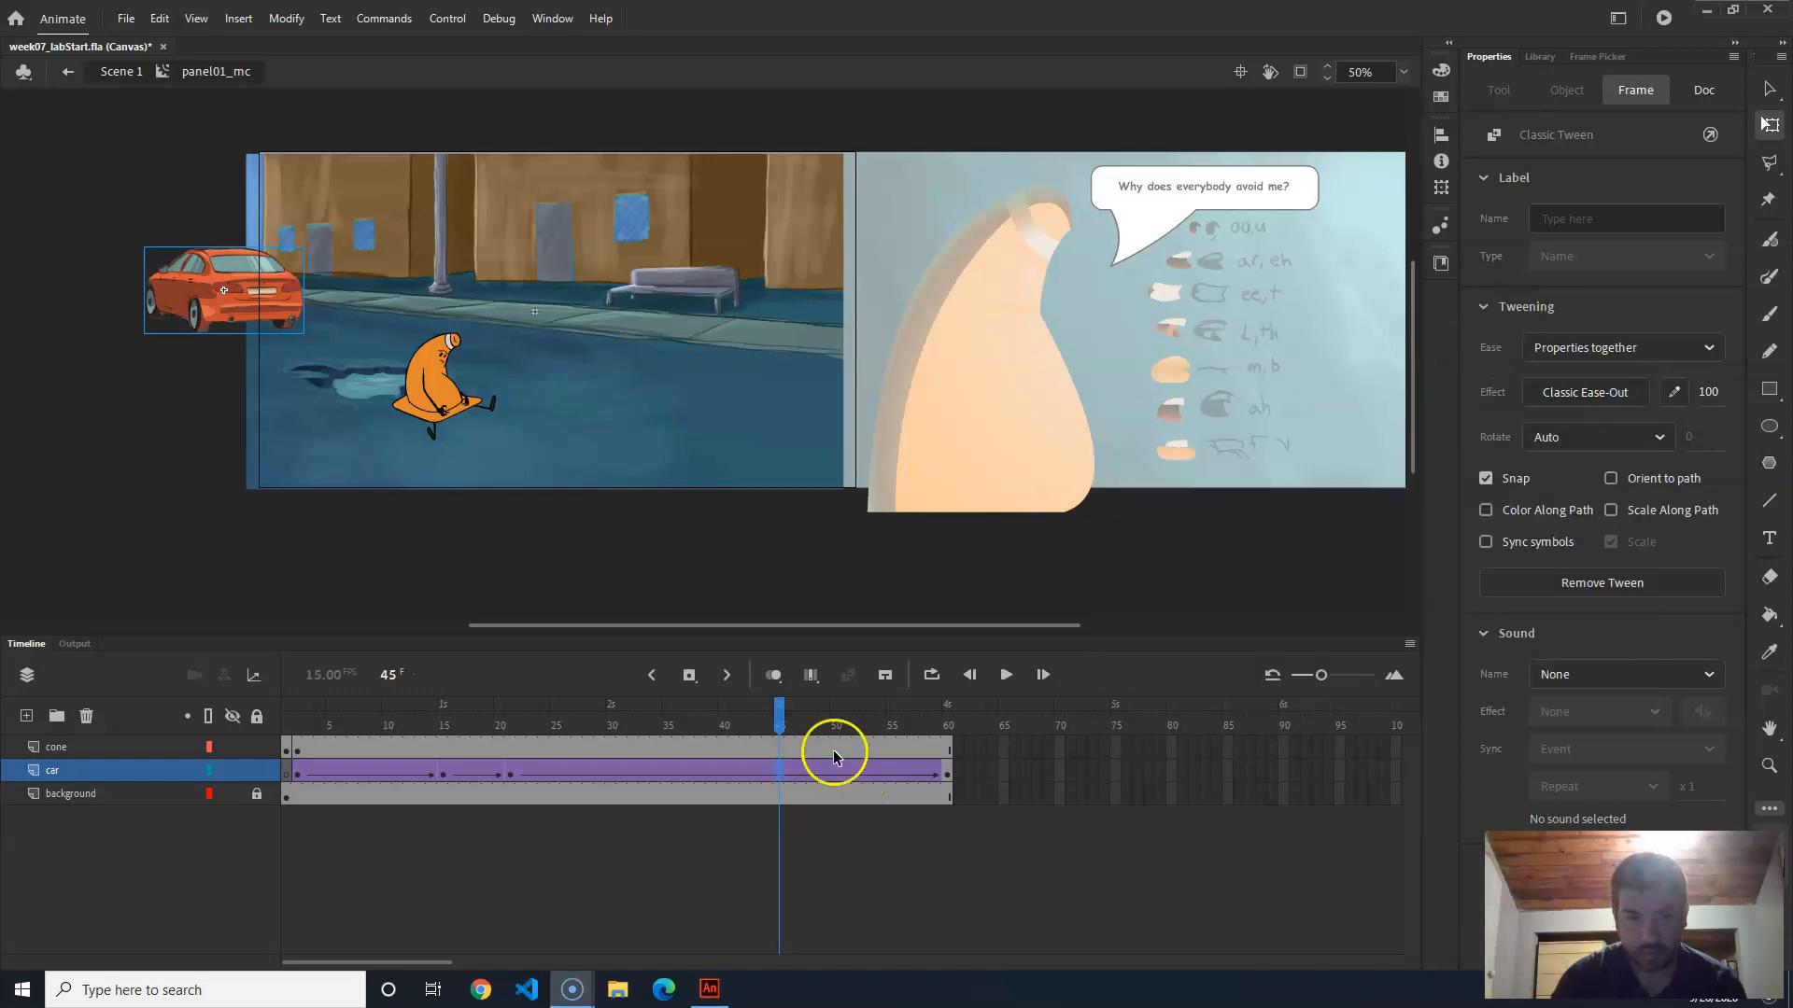
Step: Play the eased car animation from the first frame to the end and return to frame 1
left_click_drag(758, 723, 124, 689)
key("Return")
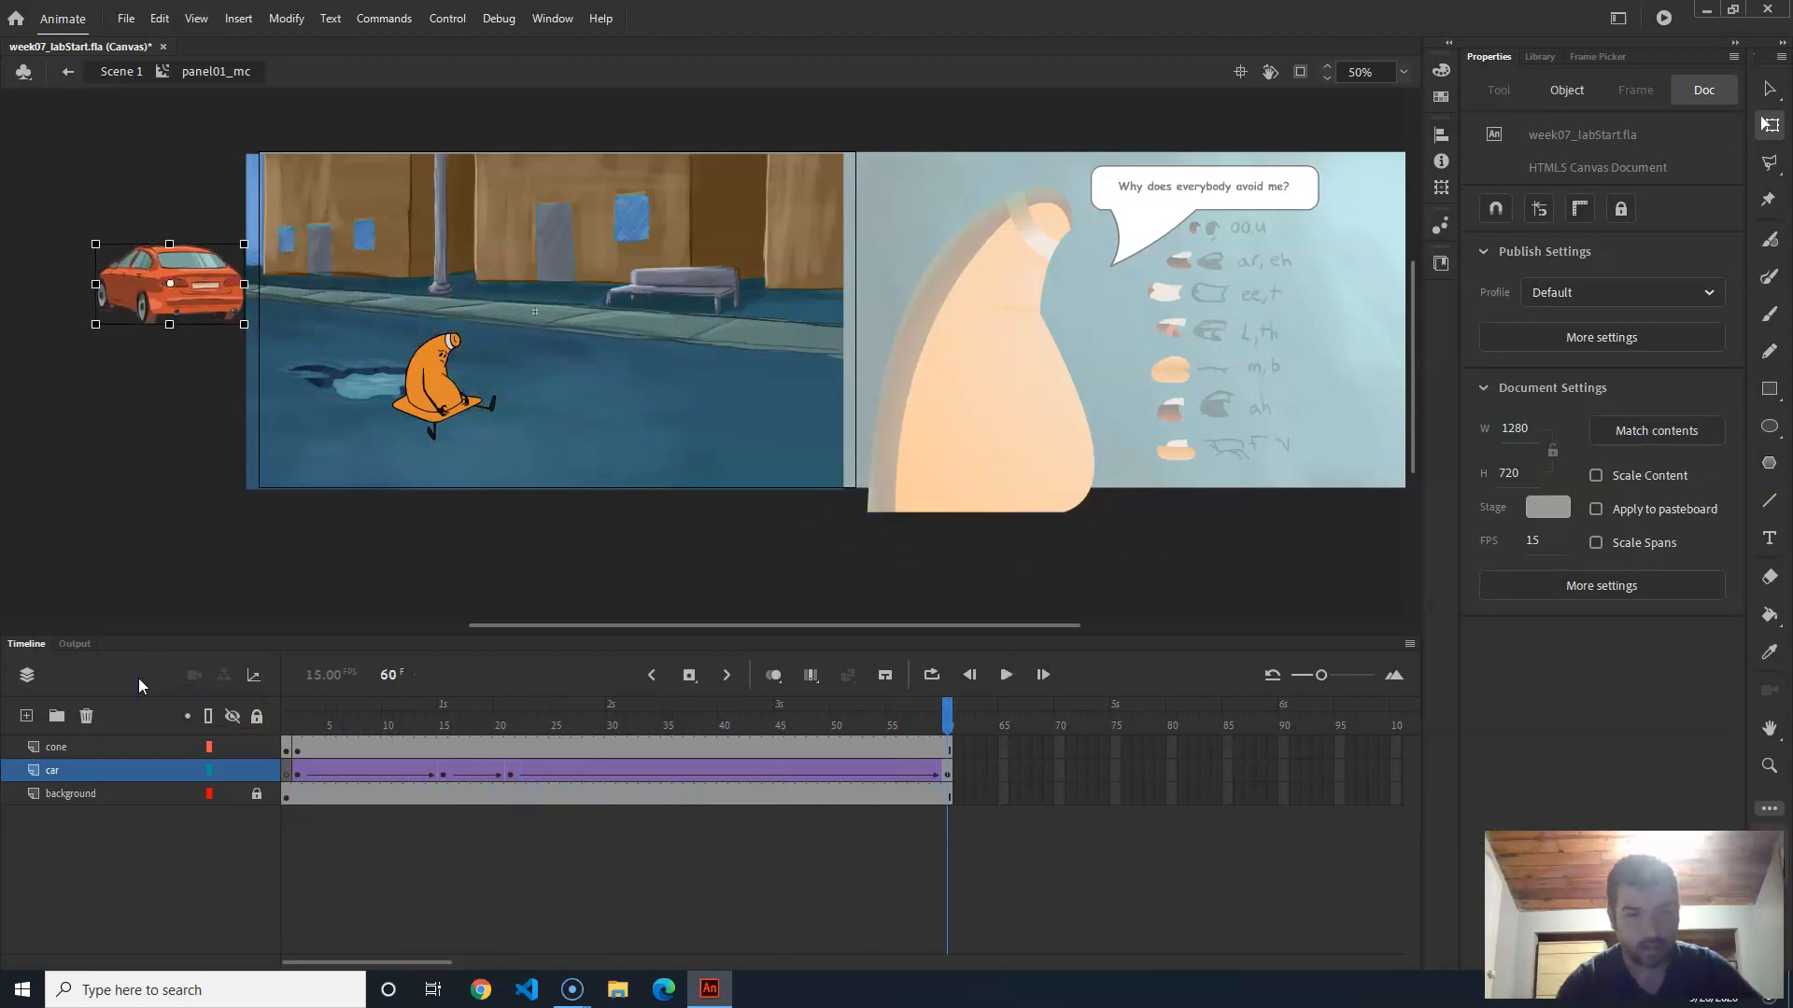
left_click_drag(669, 725, 125, 721)
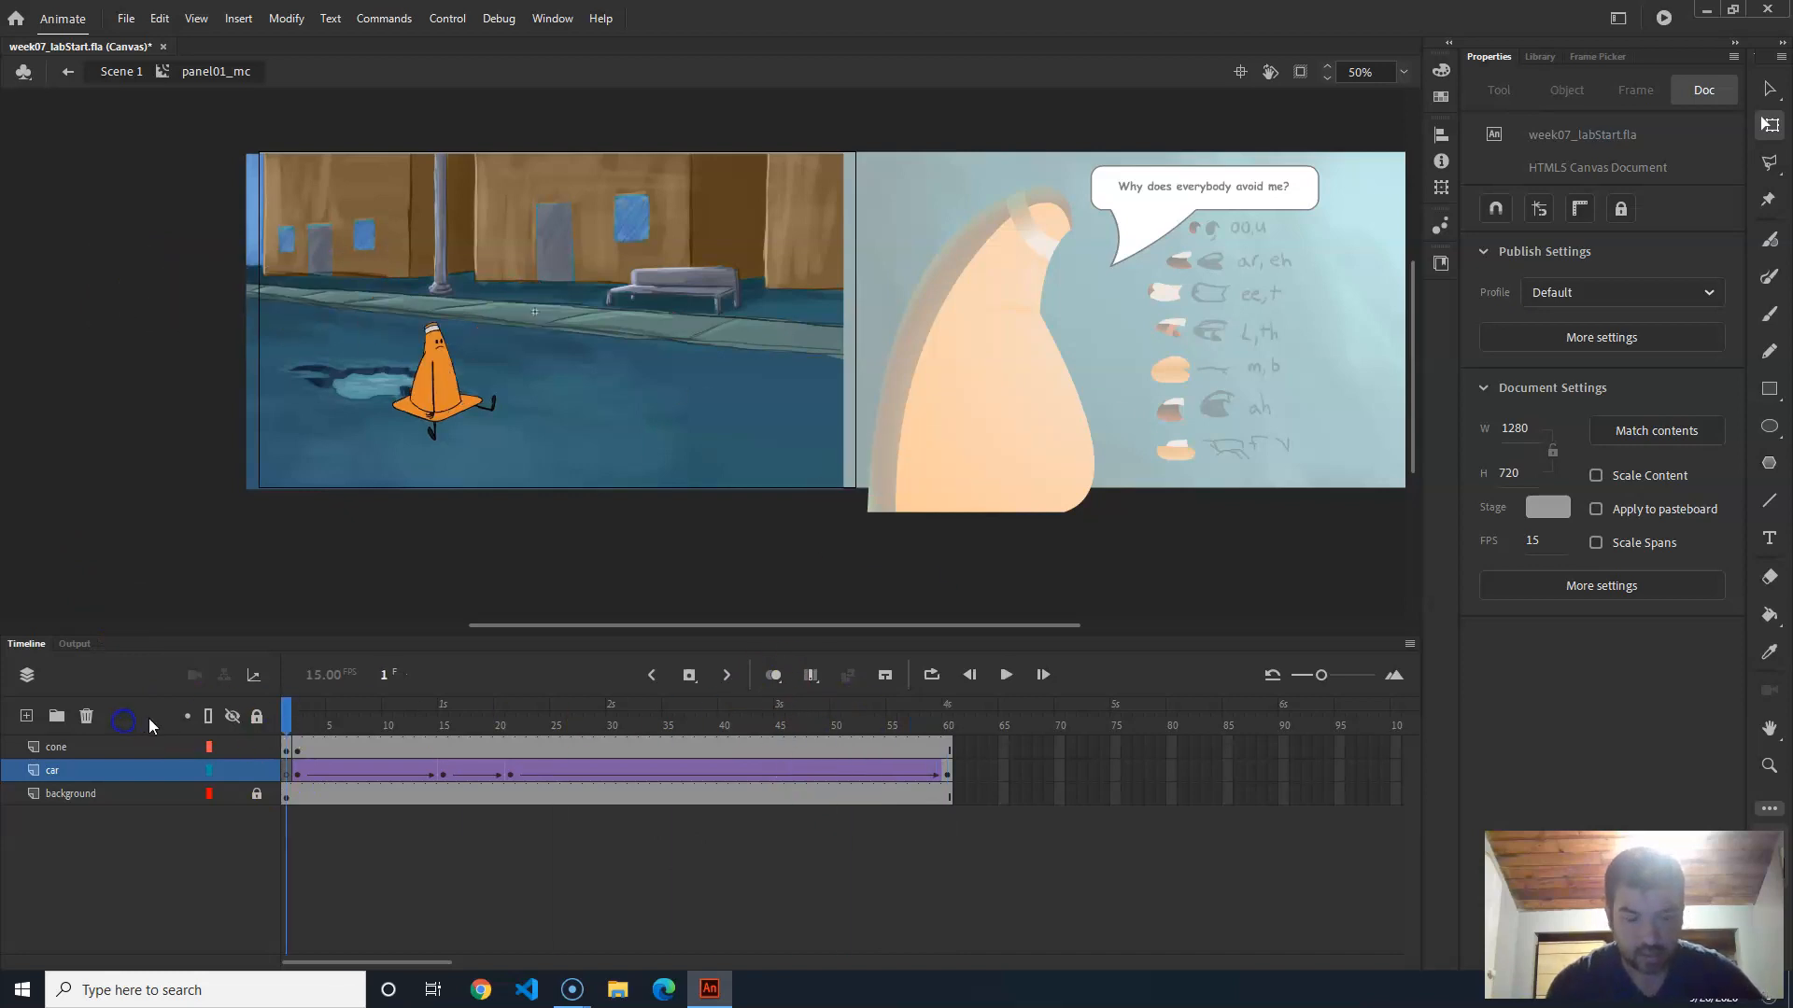
Step: At frame 15 of the car layer, shift the car slightly away from the cone, and check the neighbouring frames
key("Return")
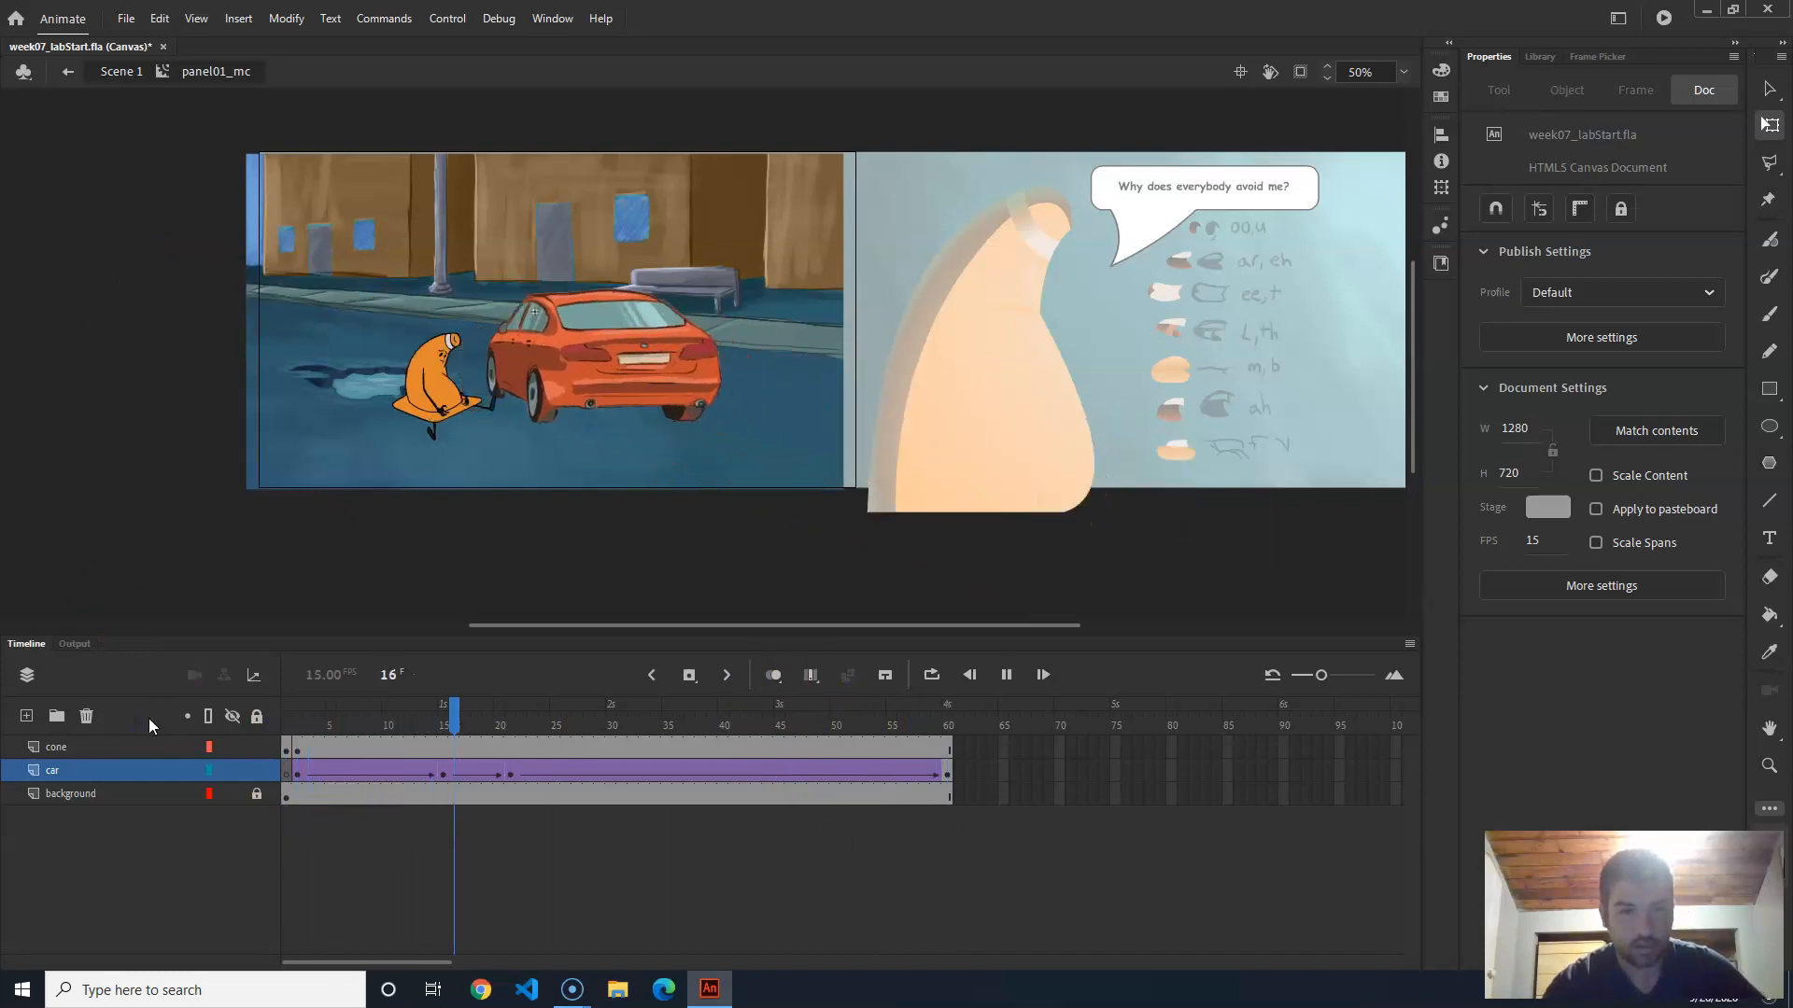
mouse_move(441, 728)
left_mouse_down()
mouse_move(461, 715)
mouse_move(443, 724)
left_mouse_up()
left_click(619, 367)
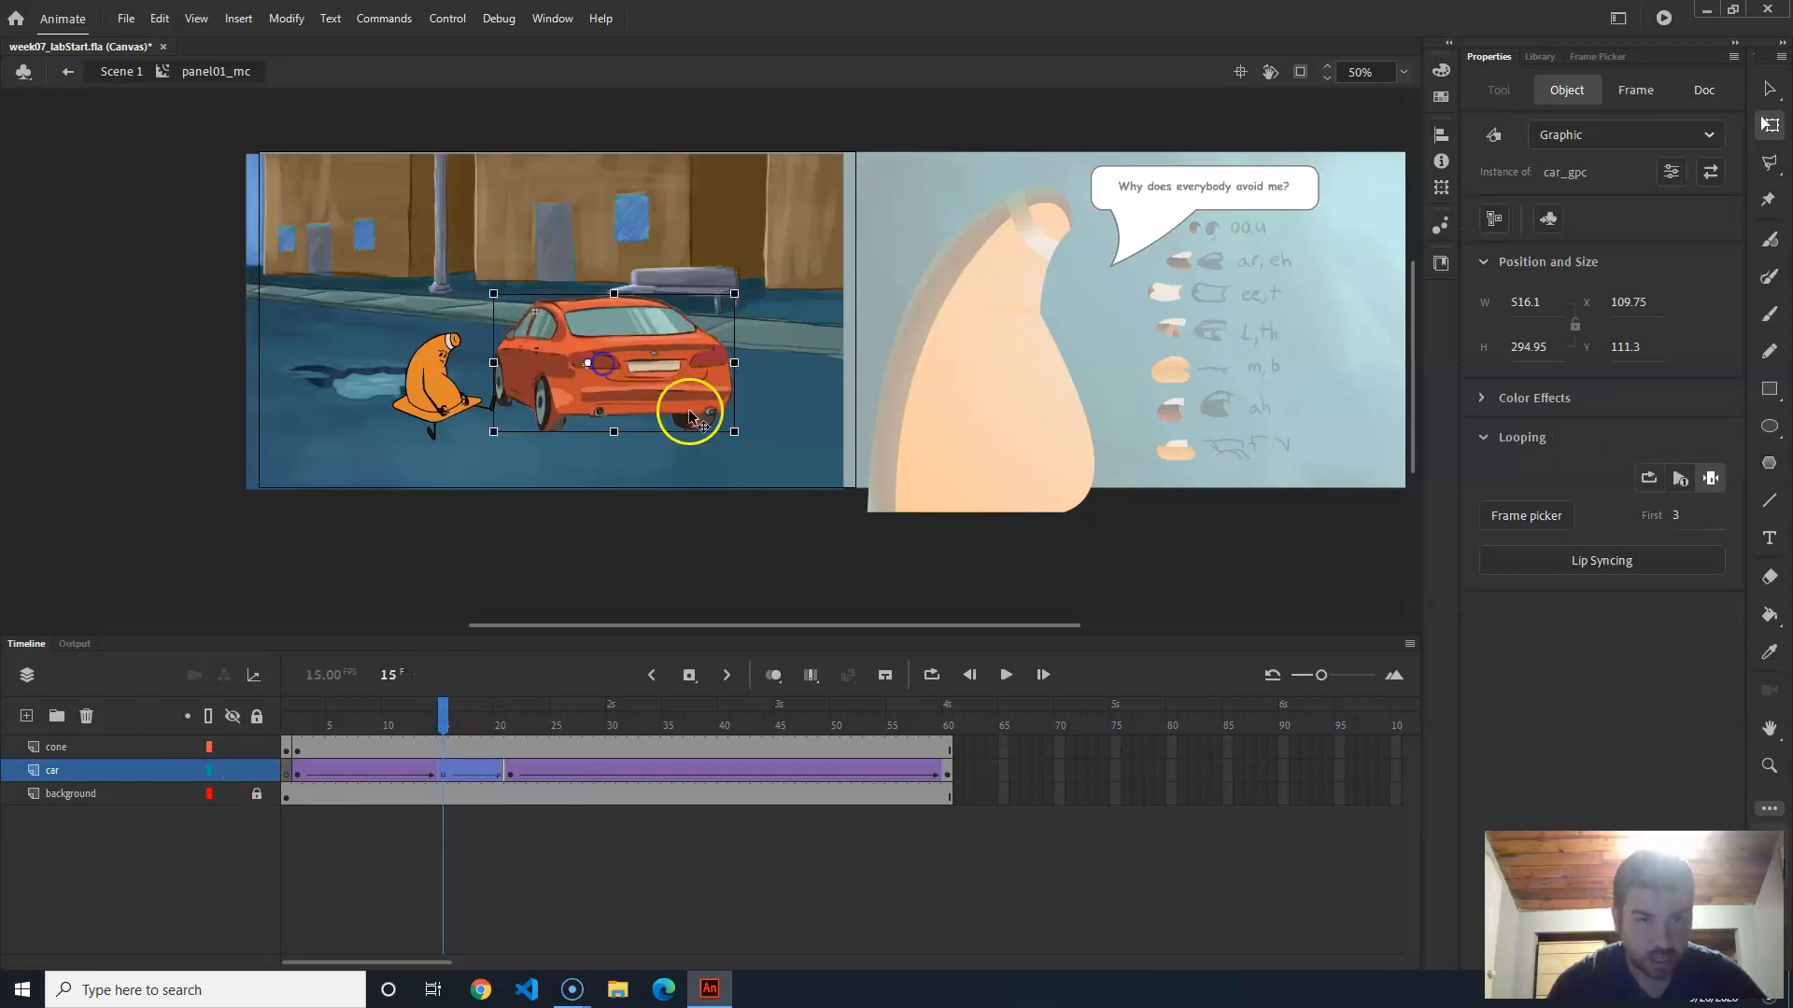
left_click_drag(624, 374, 651, 369)
left_click_drag(444, 724, 487, 688)
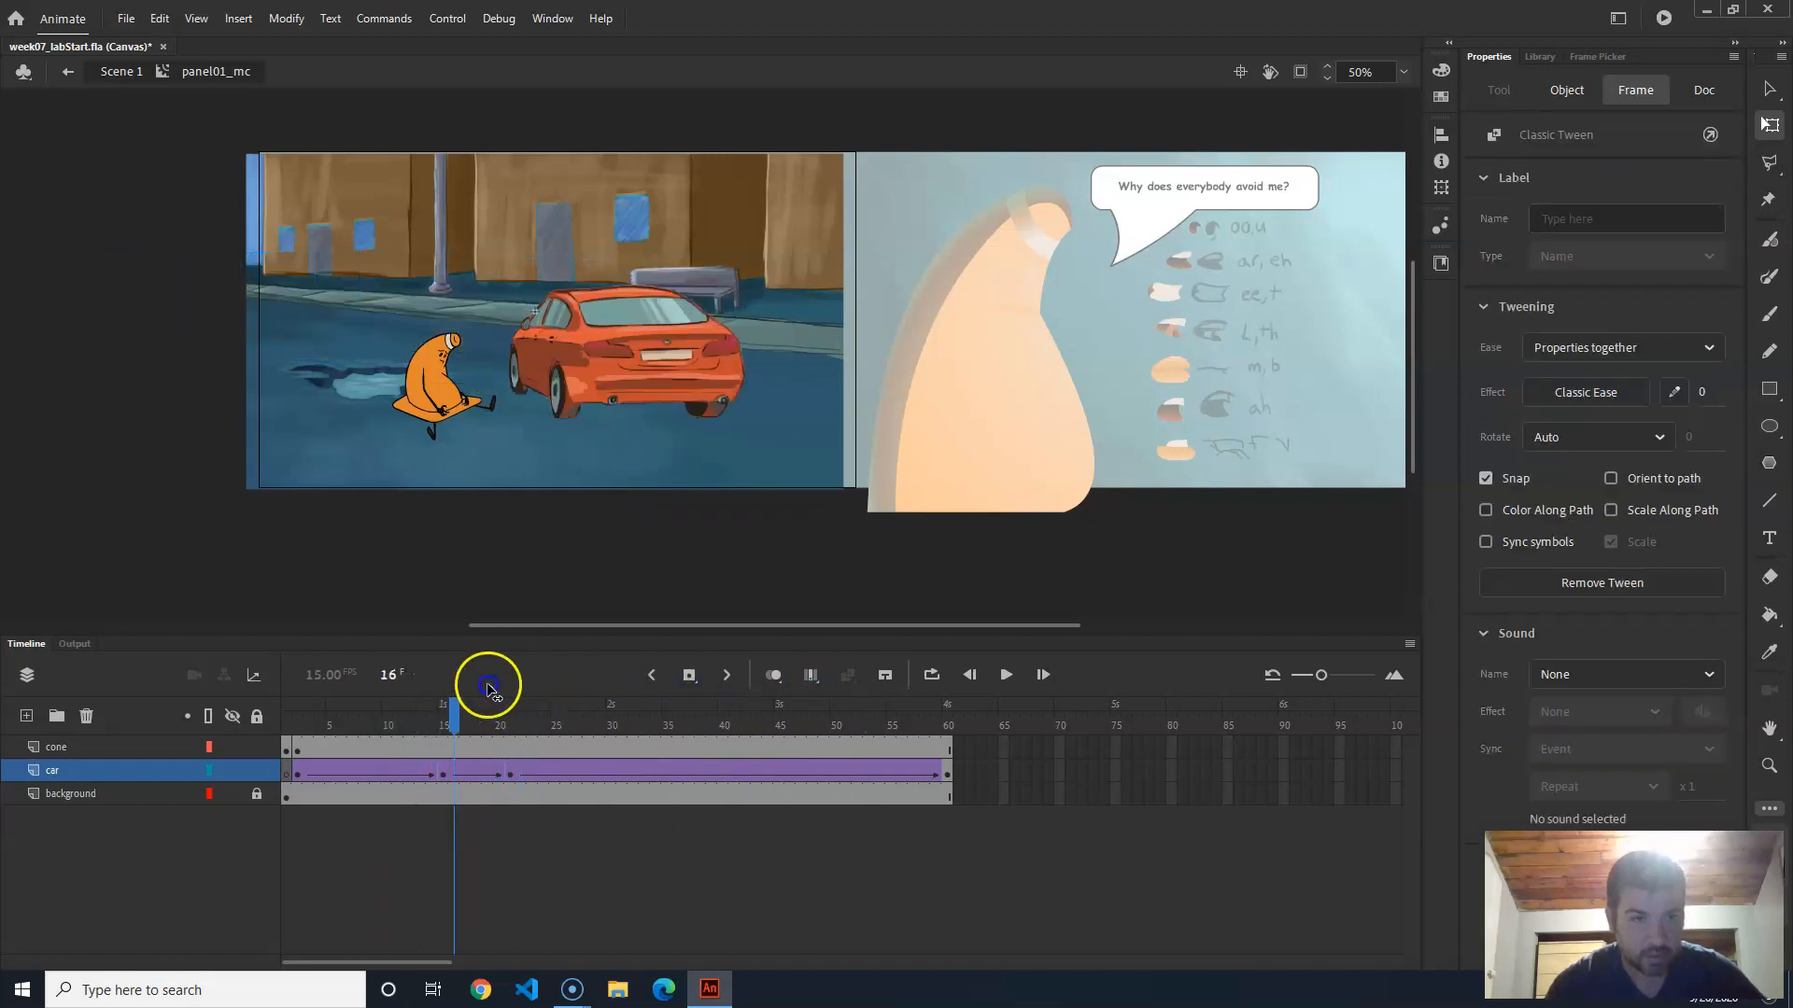
Step: Play the panel animation from the first frame to the end to review the car's adjusted pass
left_click(277, 702)
key("Return")
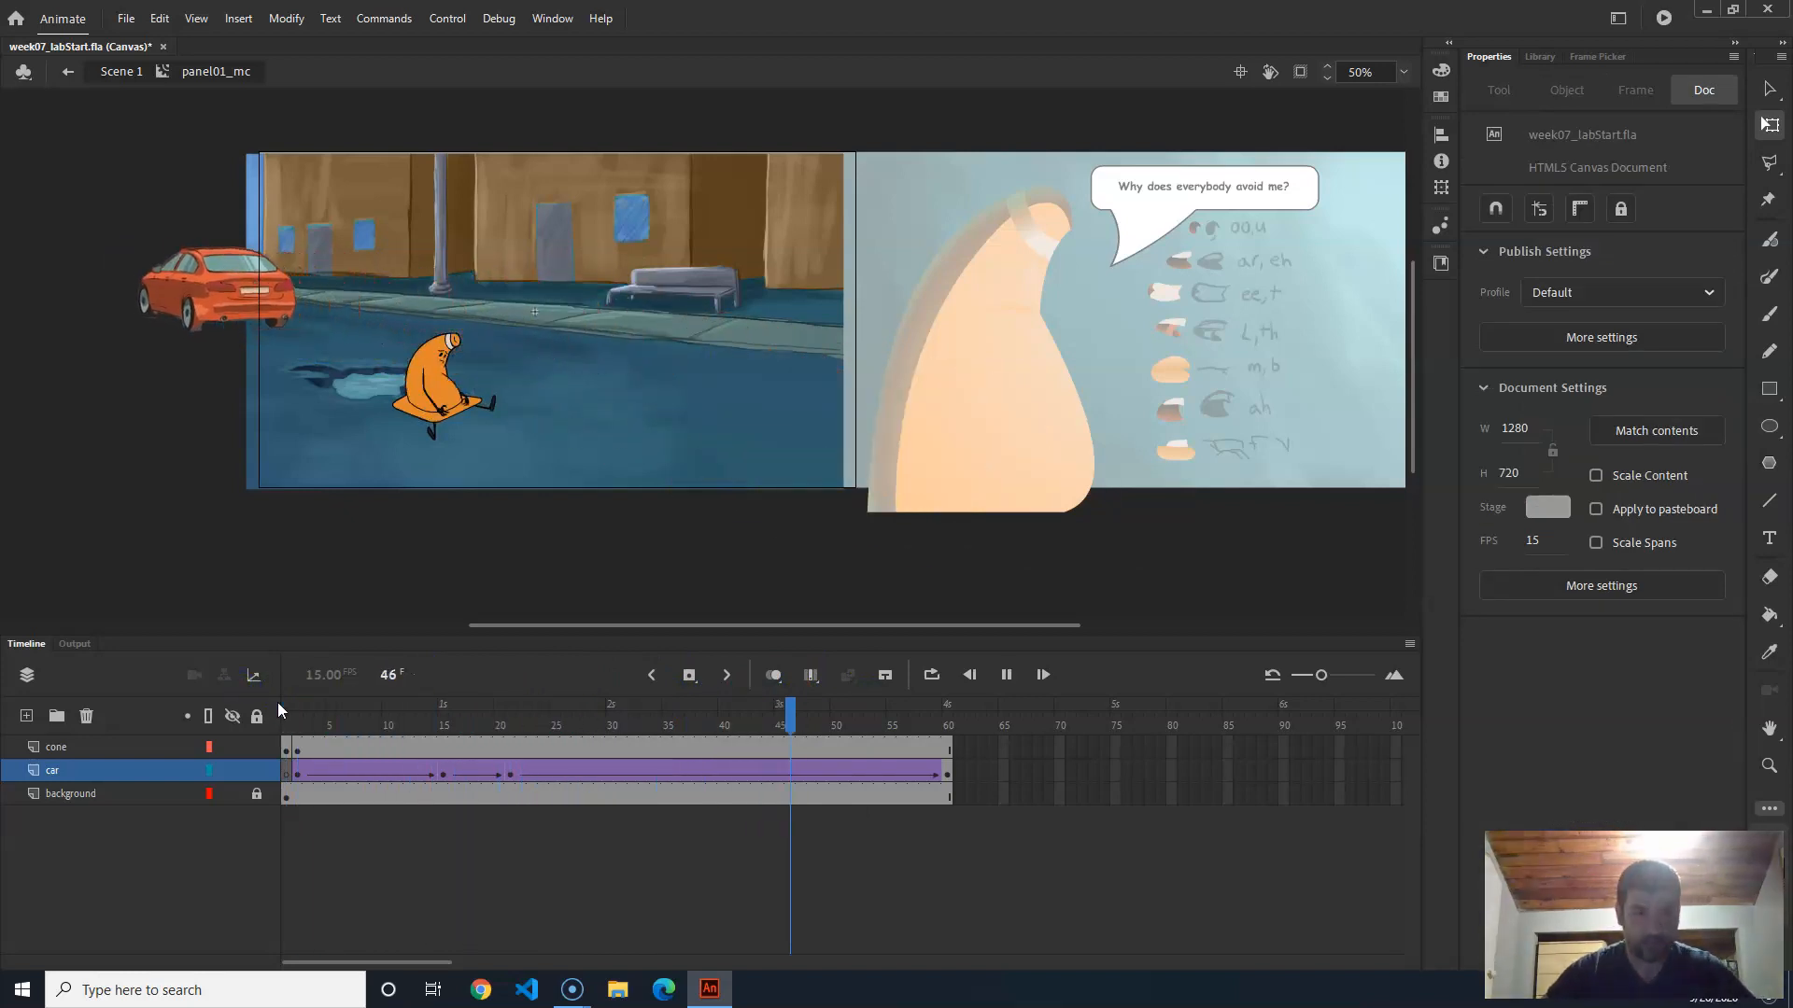
key("Return")
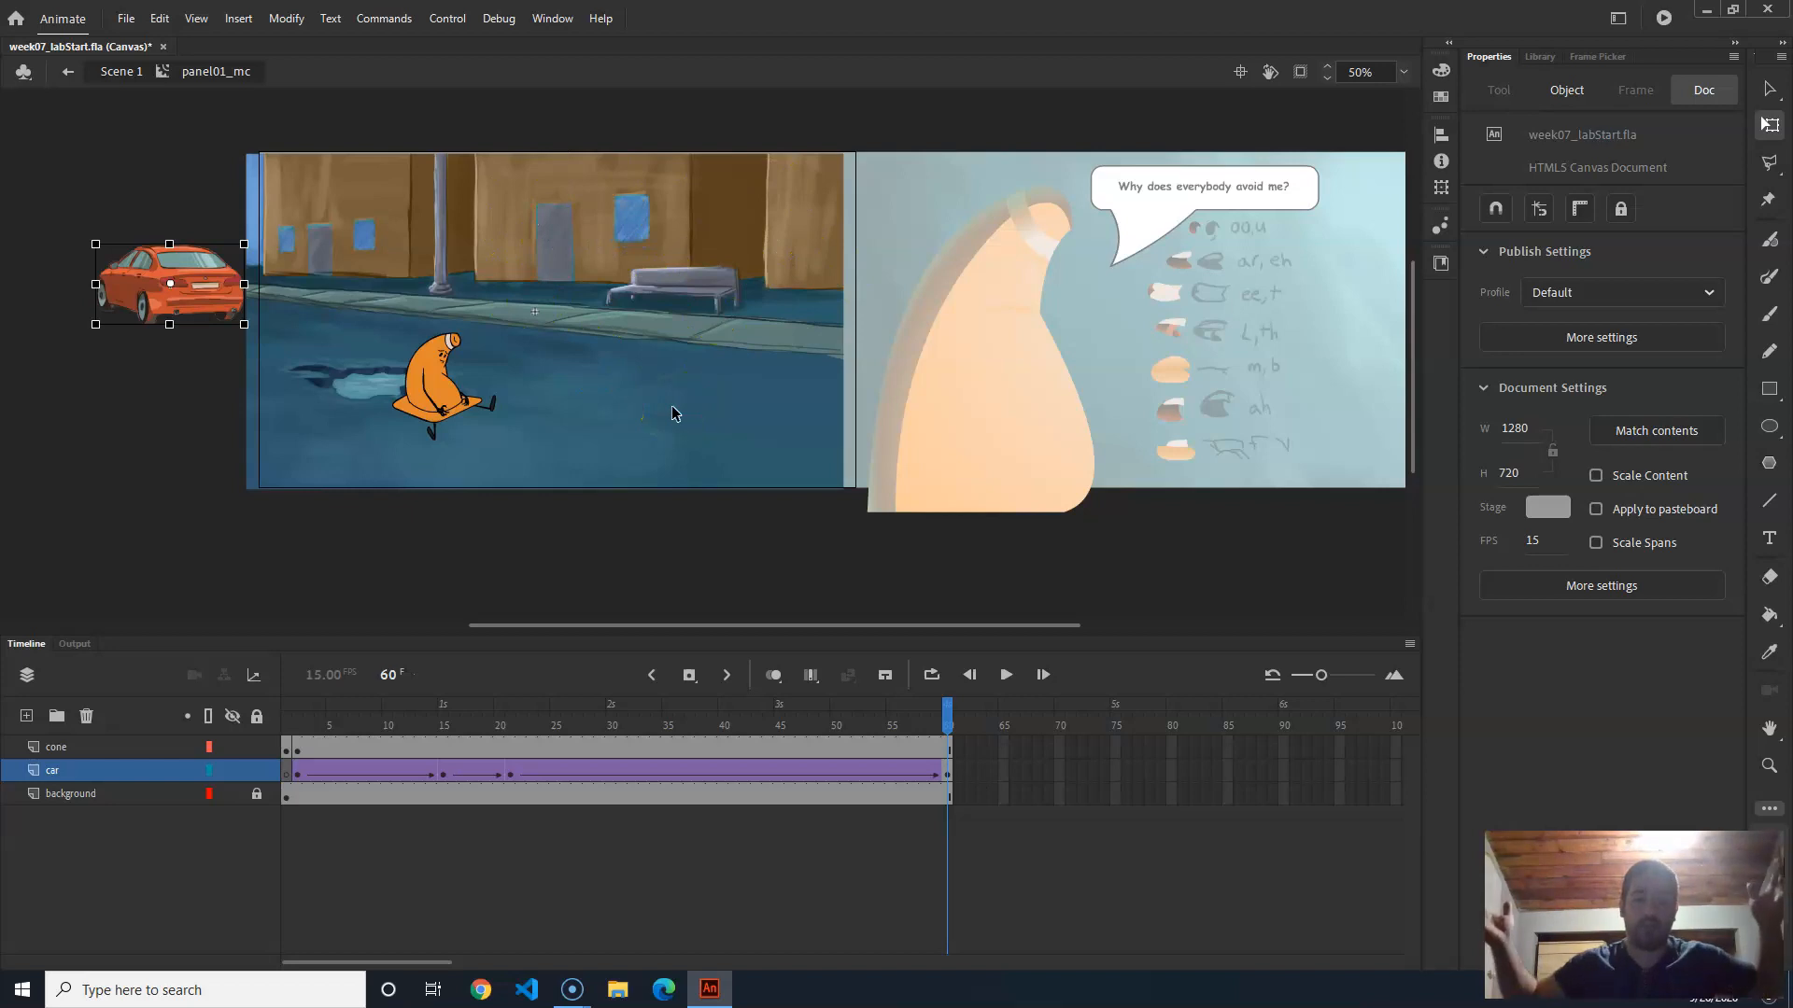
Step: Add a new layer above the cone layer and name it "text"
left_click(52, 747)
left_click(25, 717)
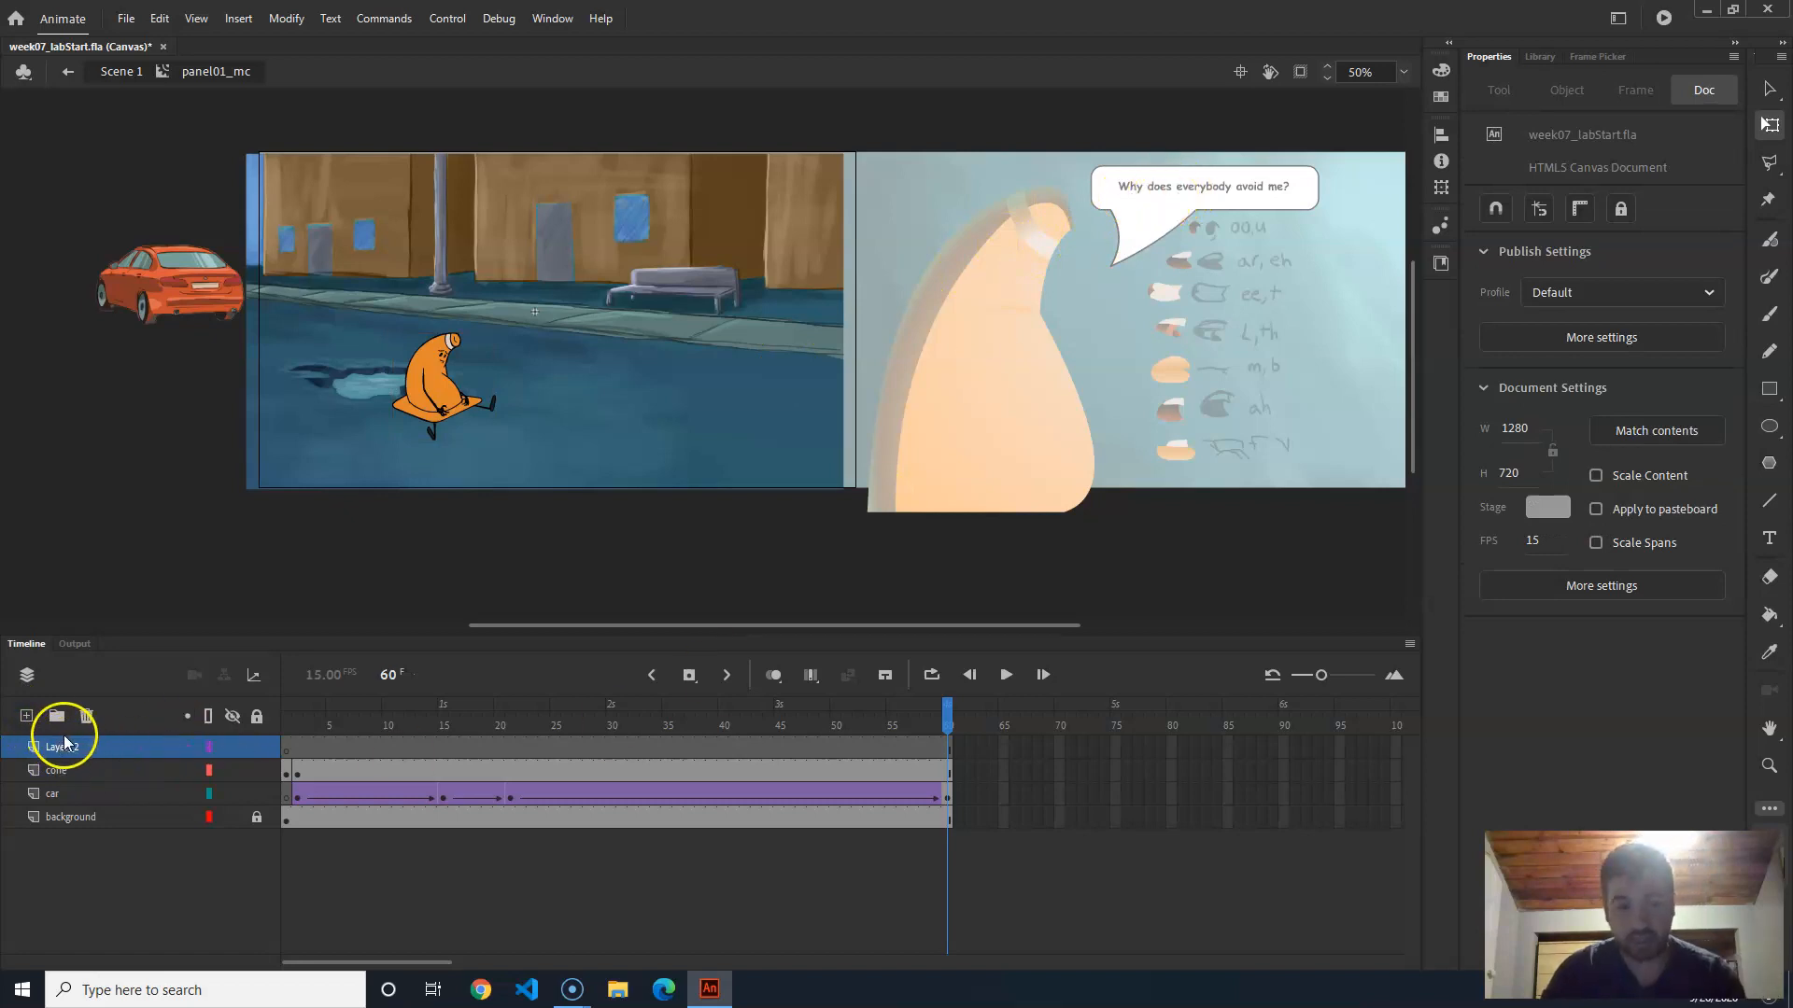
double_click(58, 748)
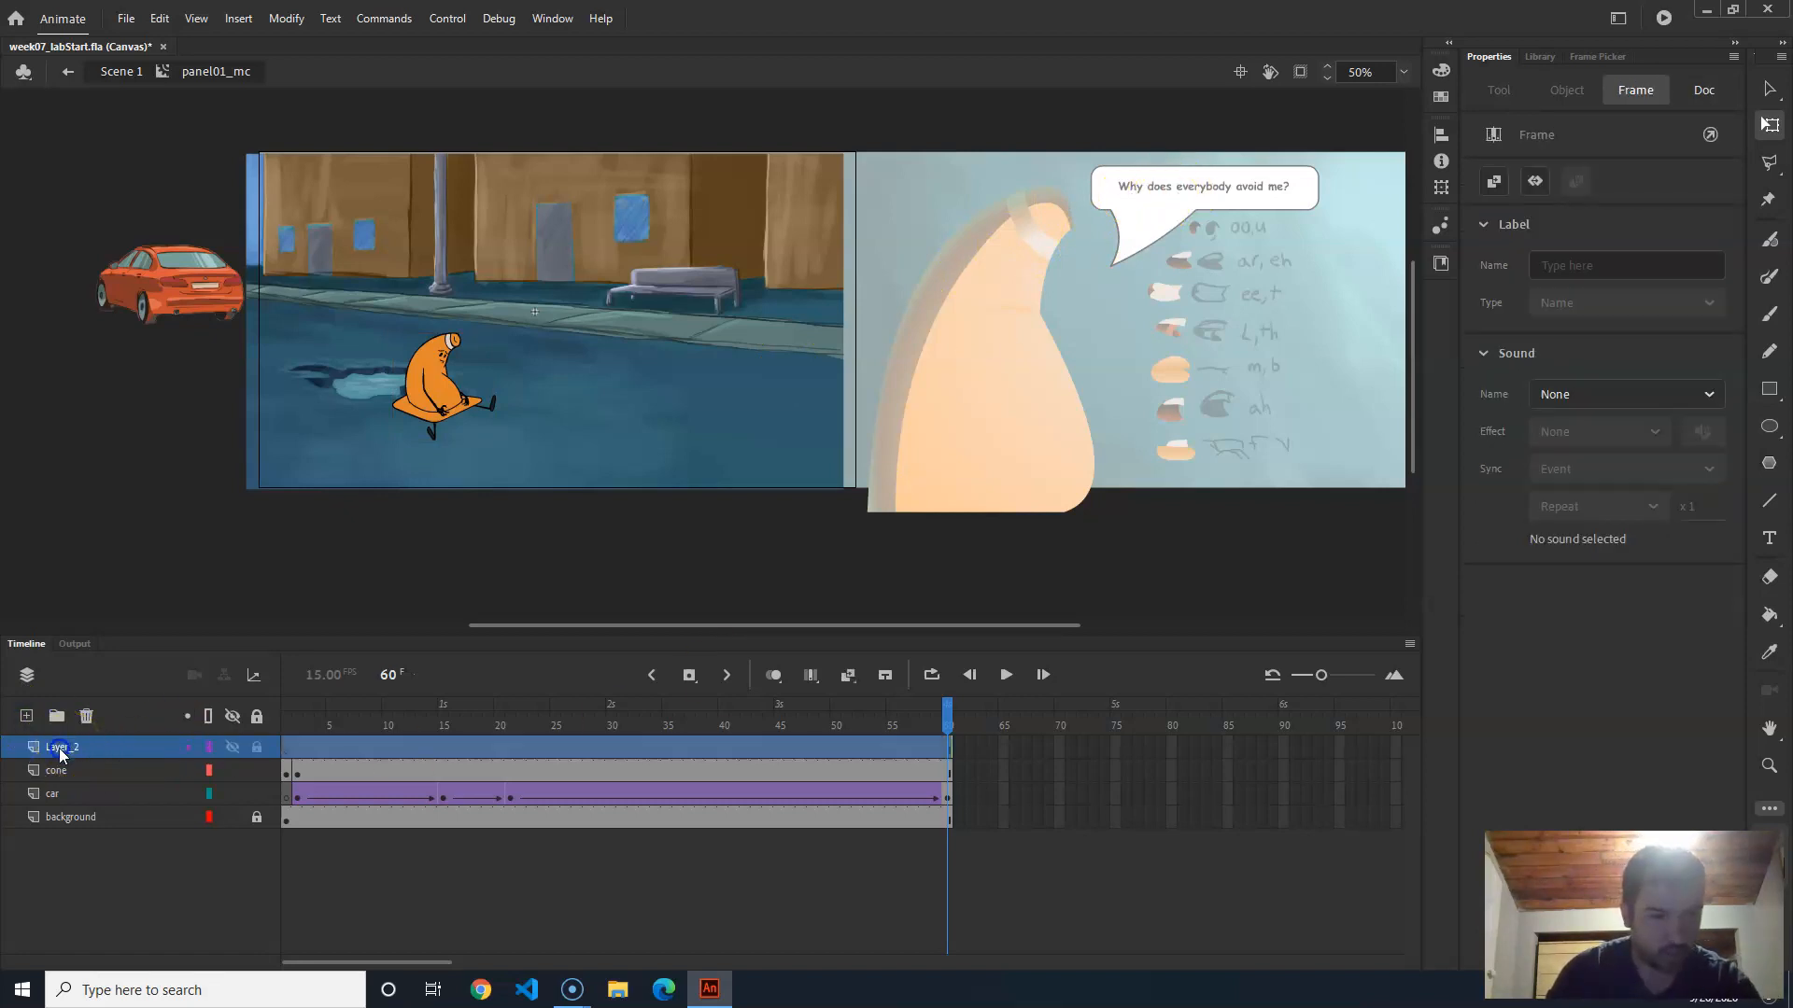
type("text")
key("Return")
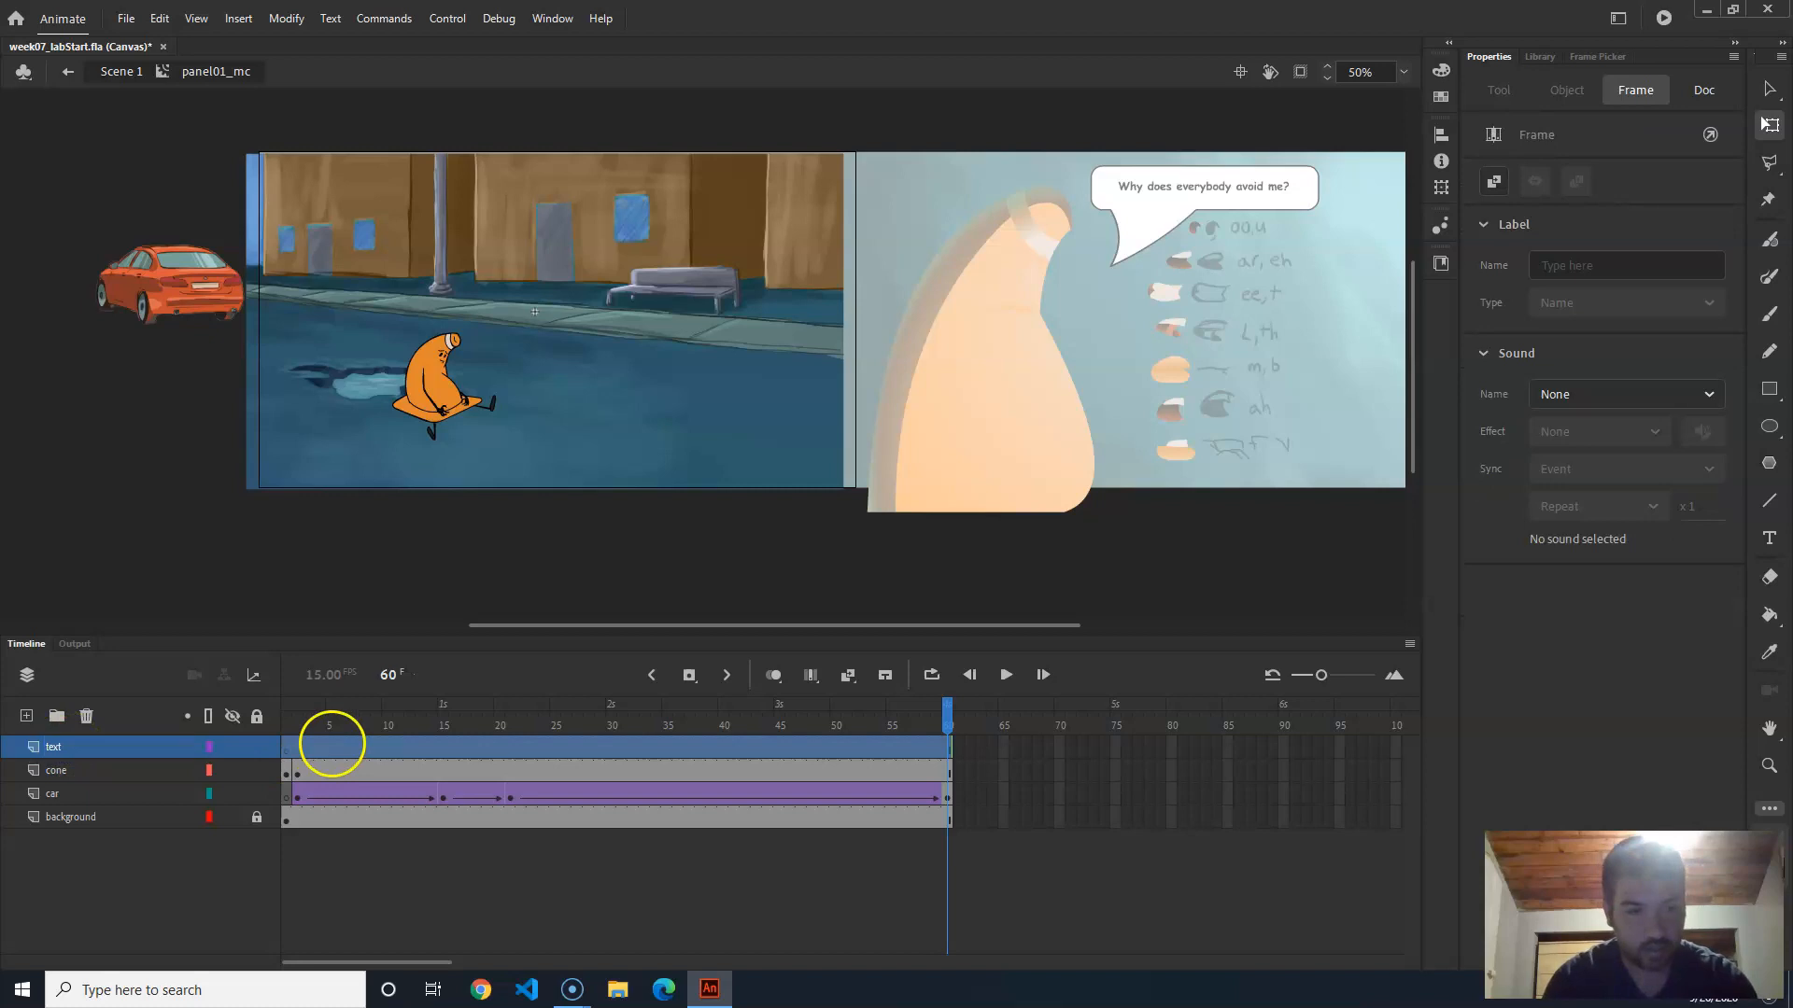
Step: Set up the Rectangle tool with a white fill and a corner radius of 25
left_click(1768, 392)
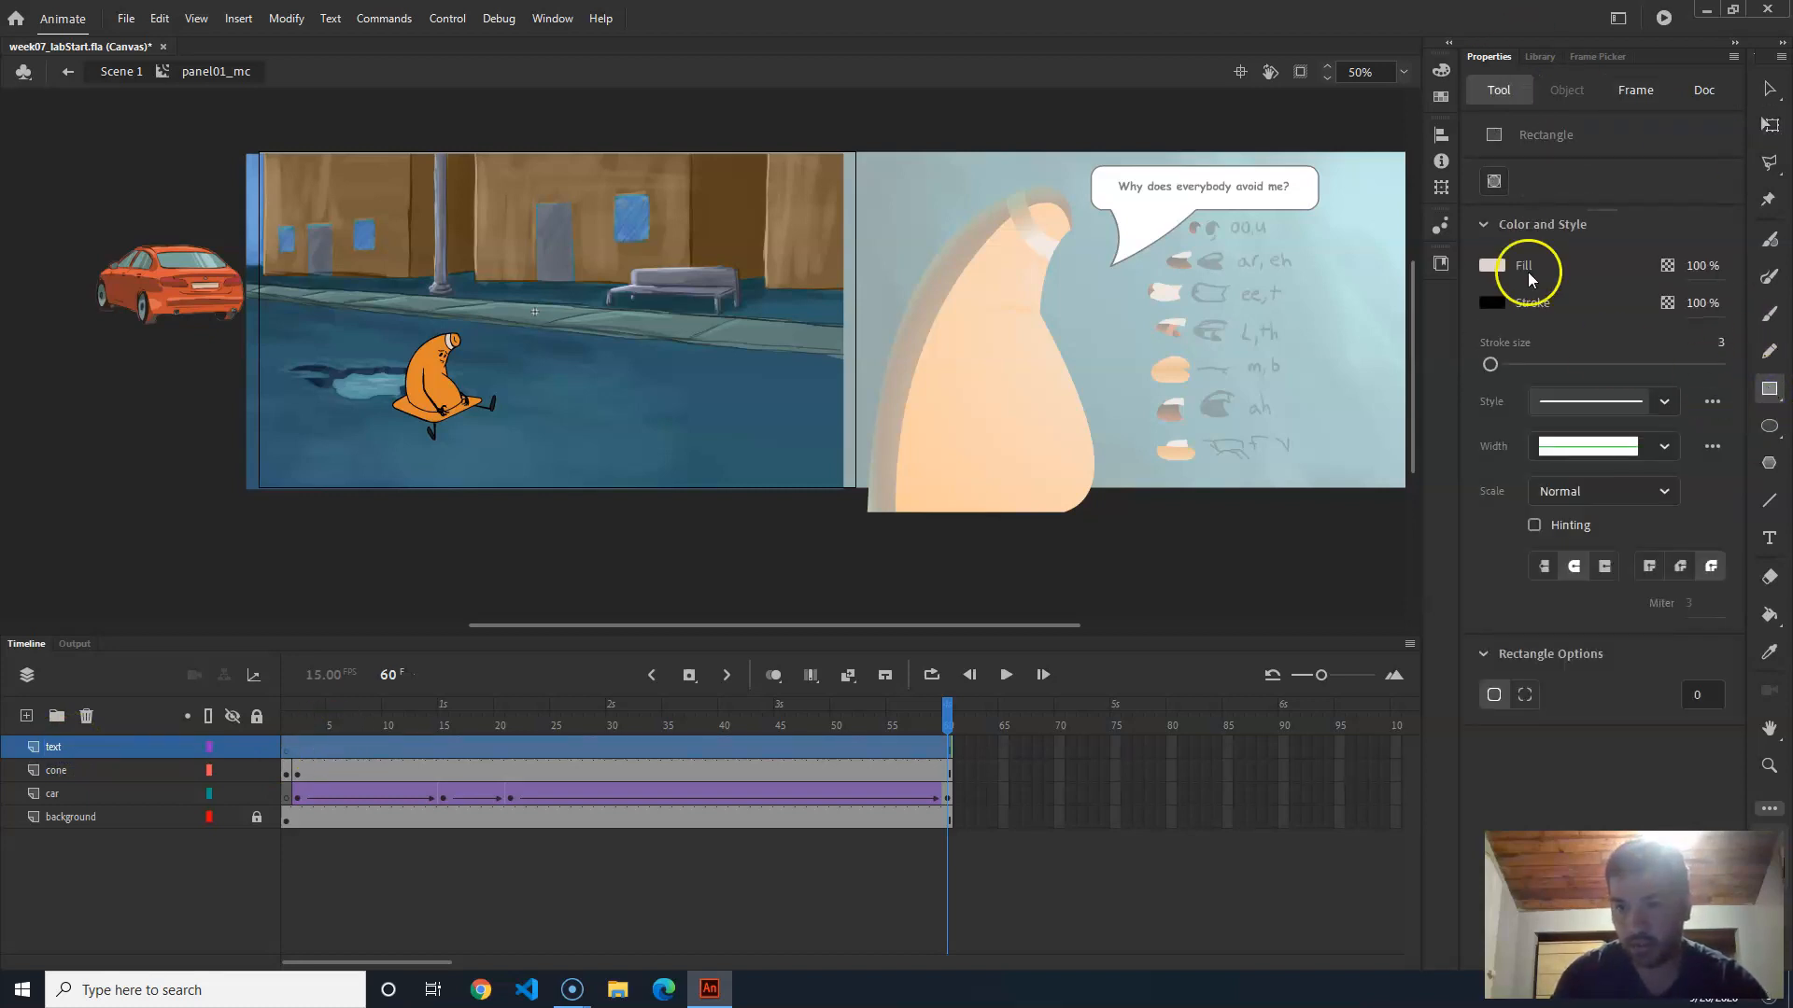
left_click(1499, 265)
left_click(1211, 378)
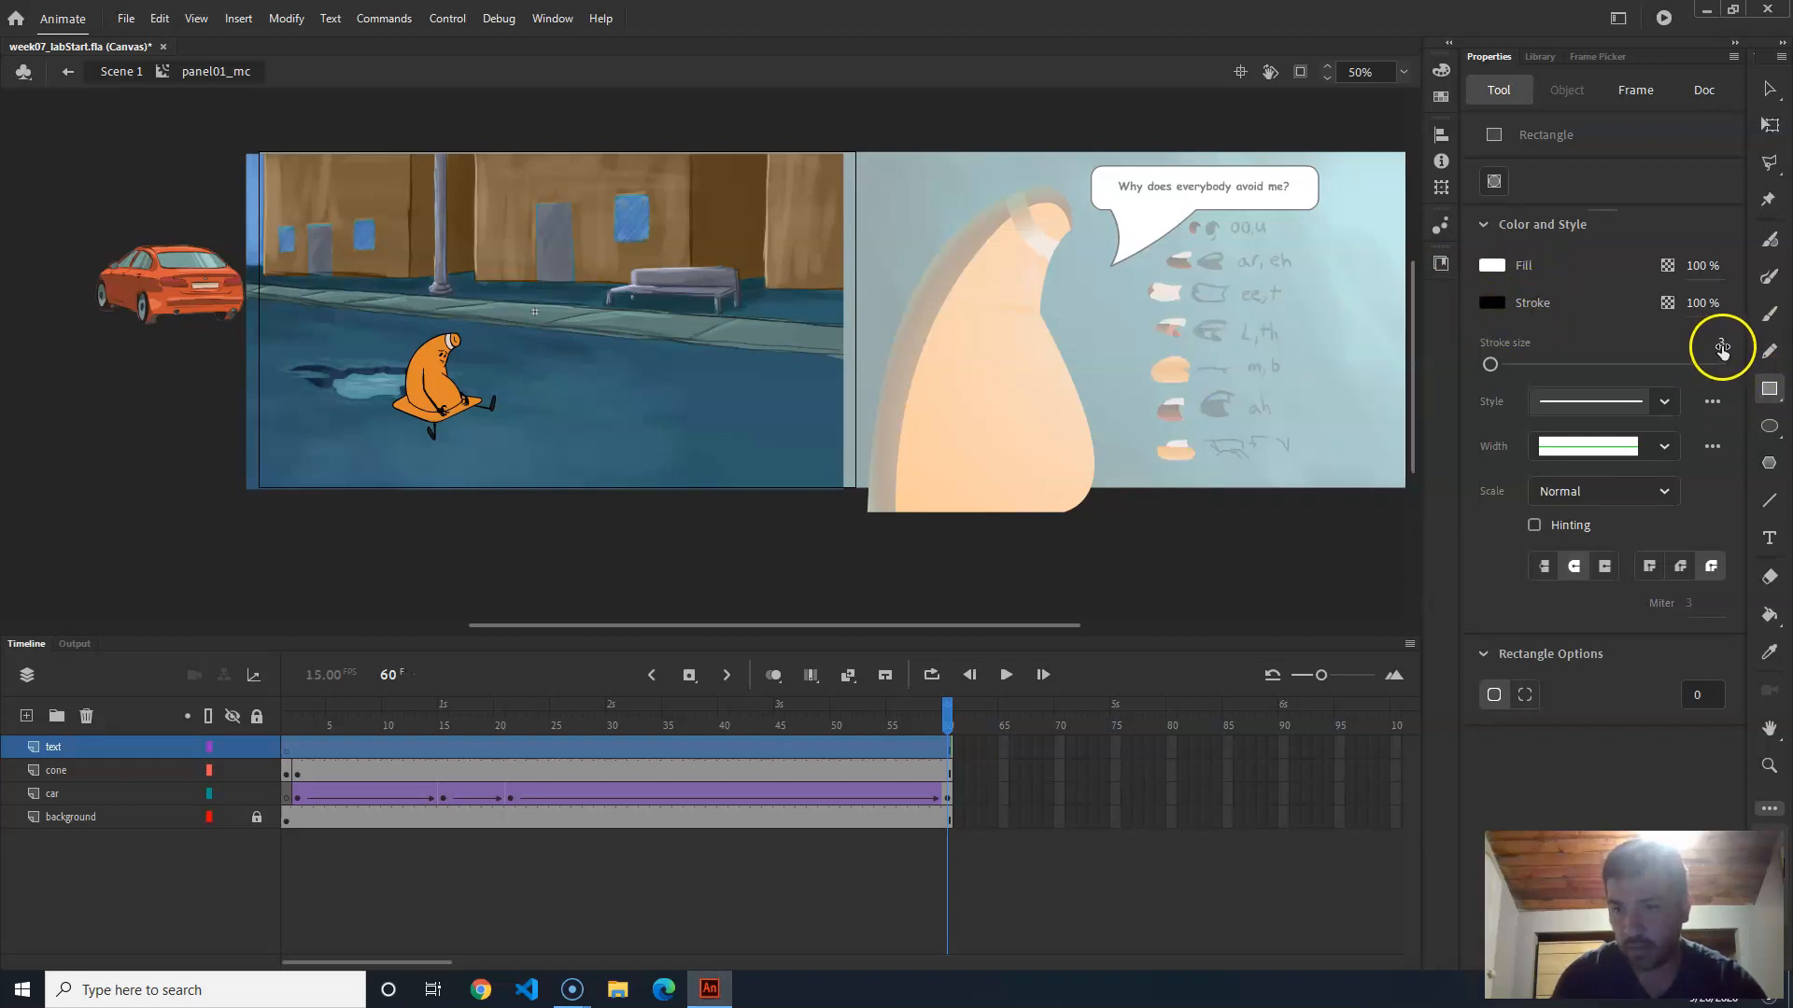
left_click(1524, 695)
left_click(1495, 695)
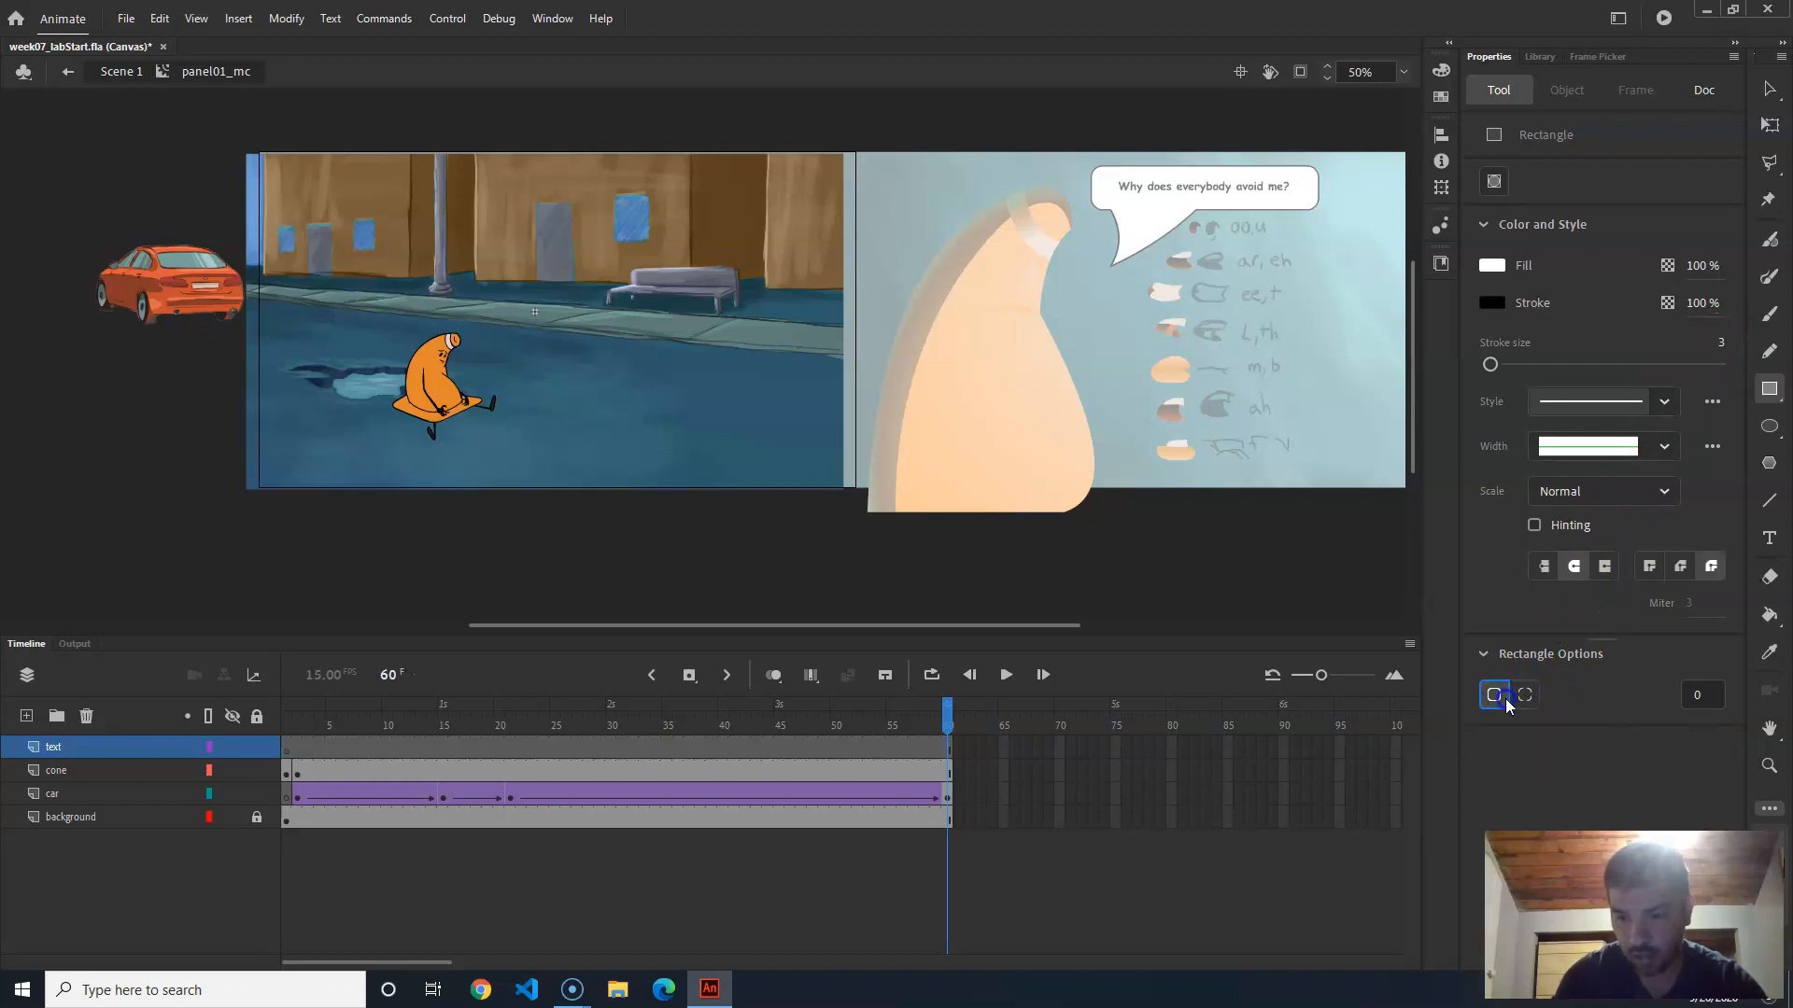
left_click(1707, 694)
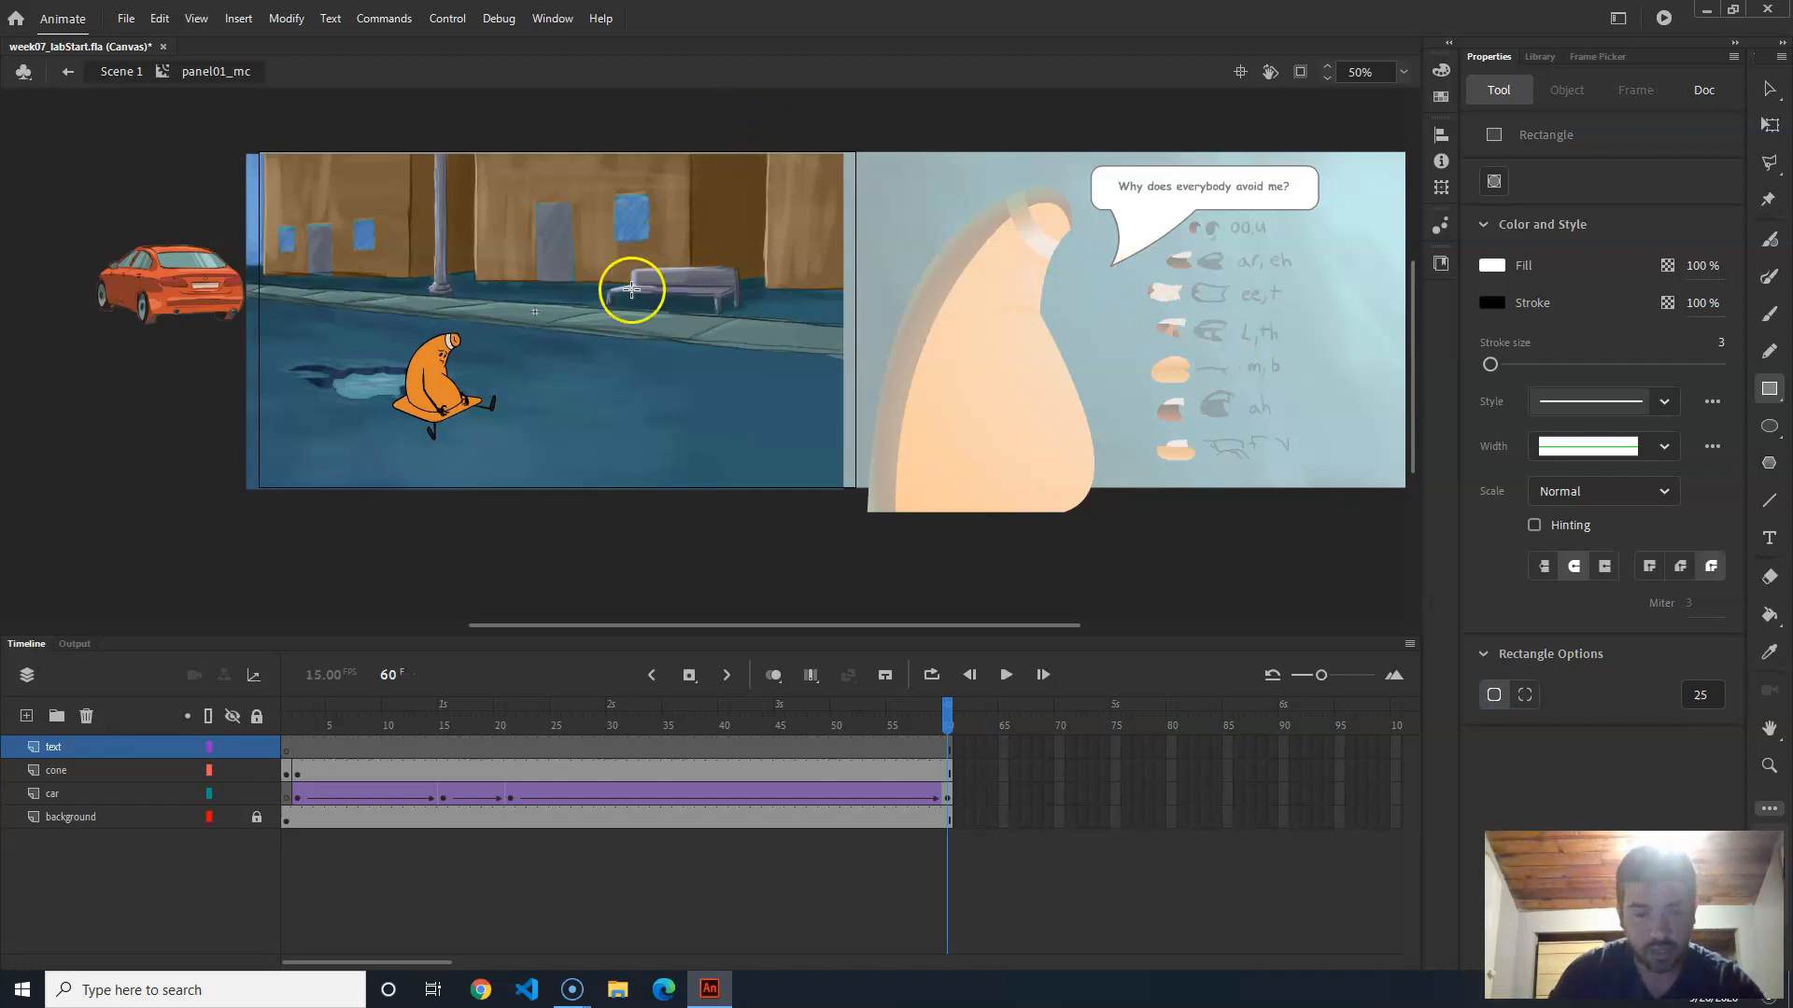
left_click_drag(553, 252, 819, 187)
key("ctrl+z")
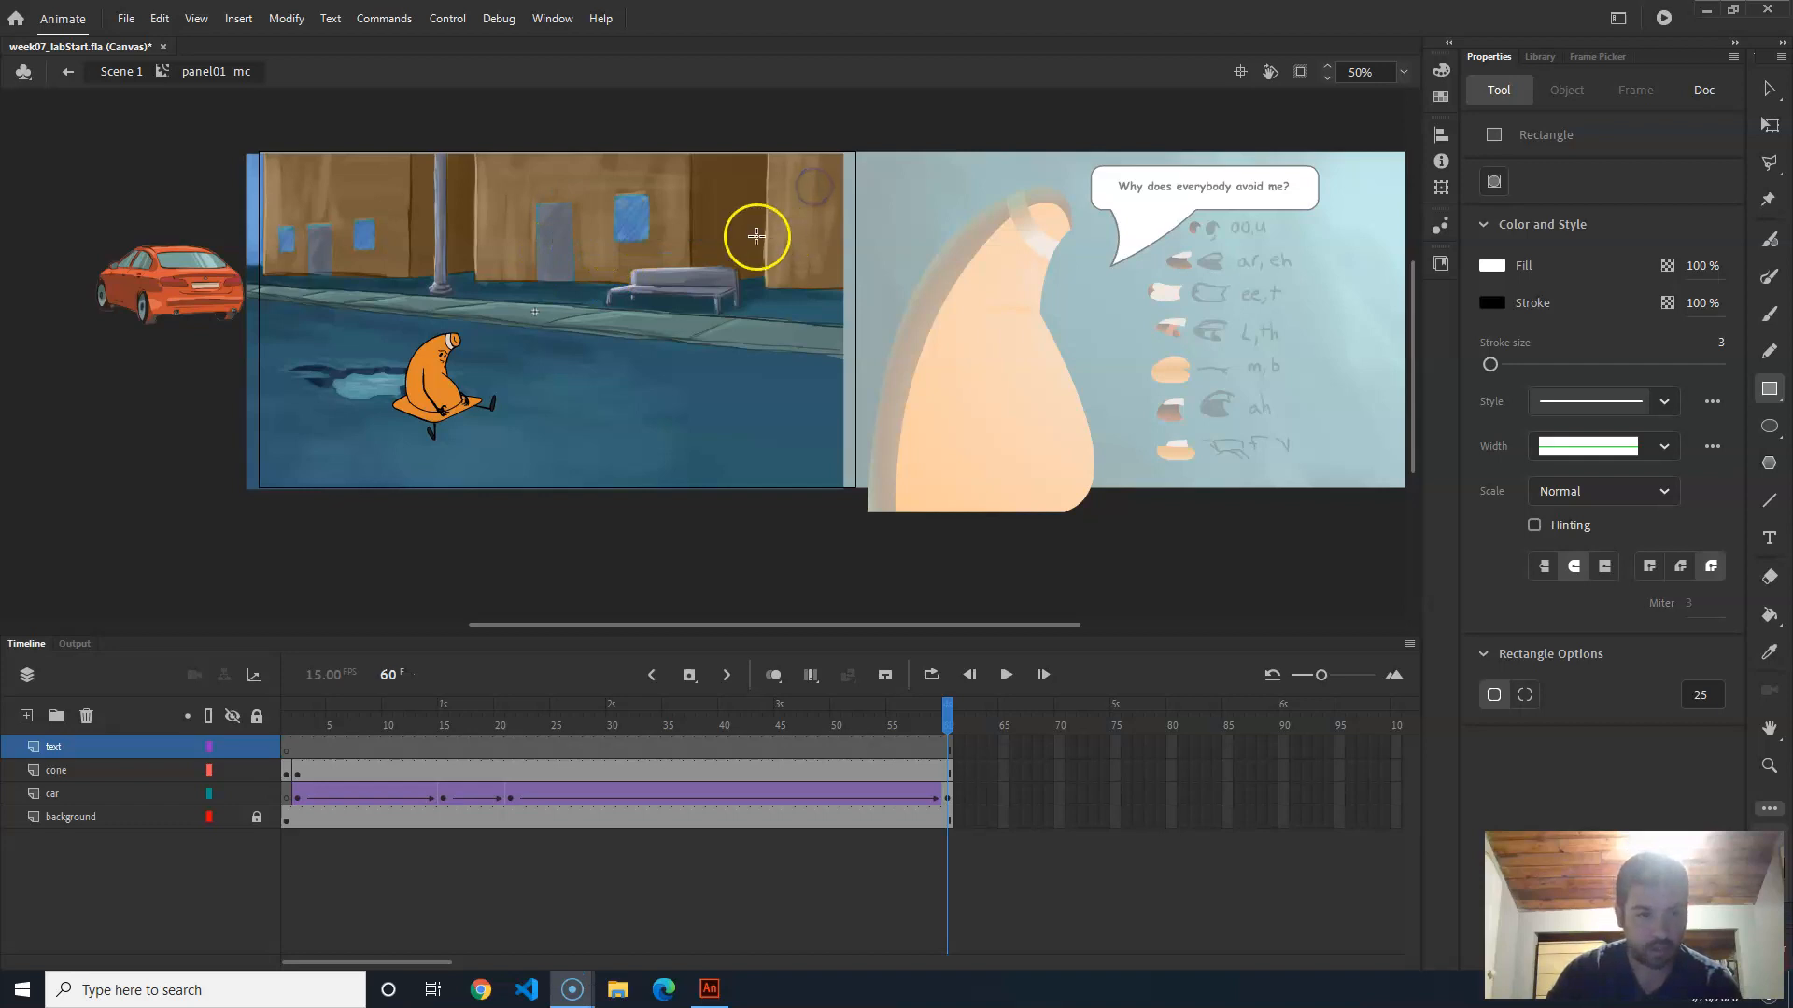
left_click_drag(934, 731, 136, 707)
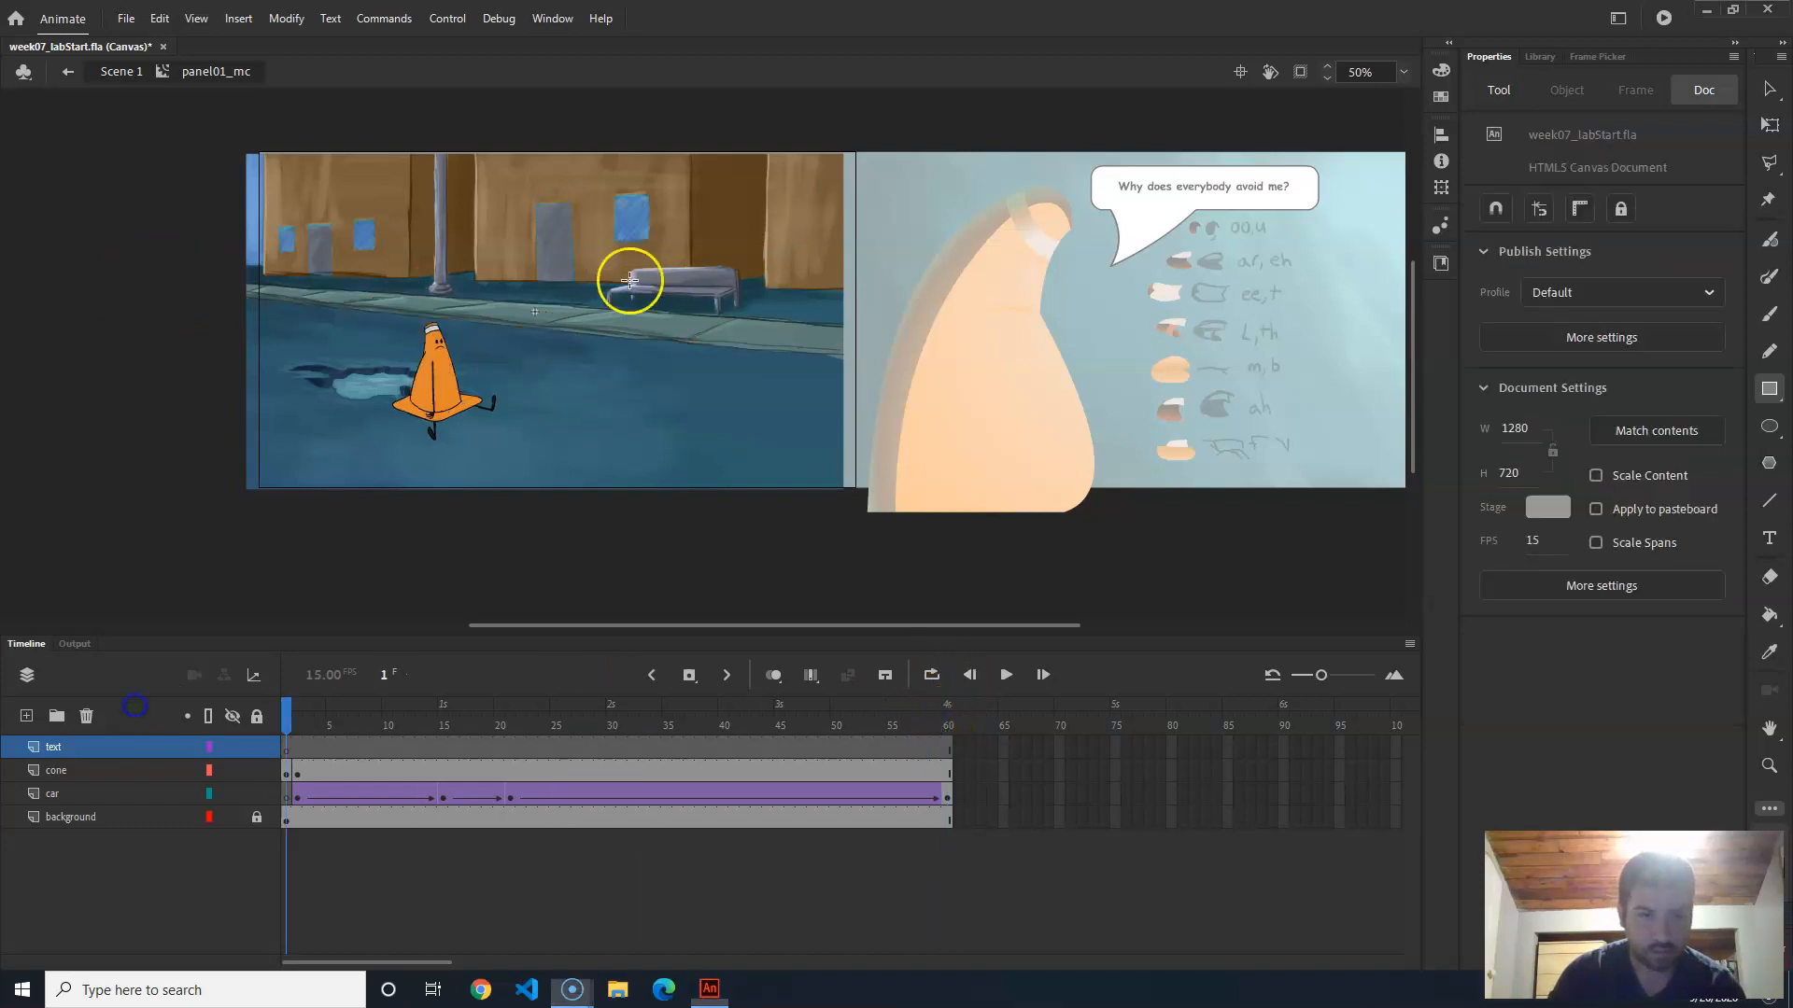
left_click_drag(602, 258, 785, 190)
key("ctrl+z")
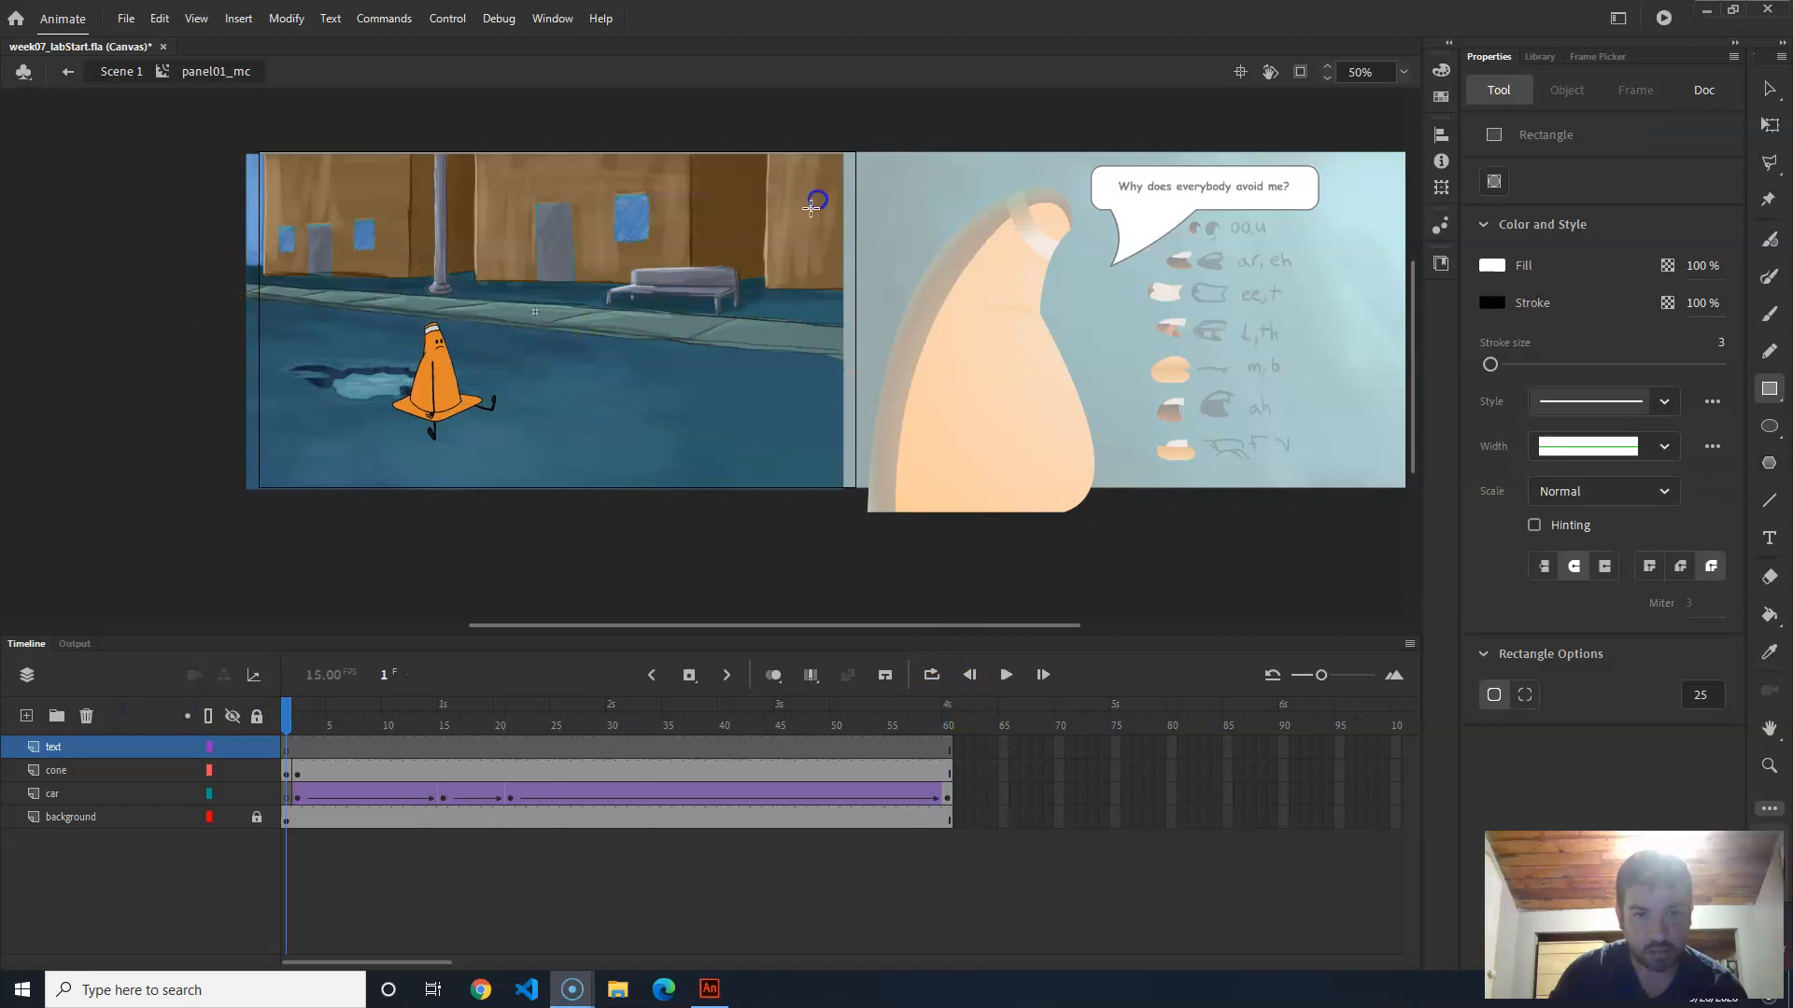
left_click_drag(581, 253, 813, 198)
key("ctrl+z")
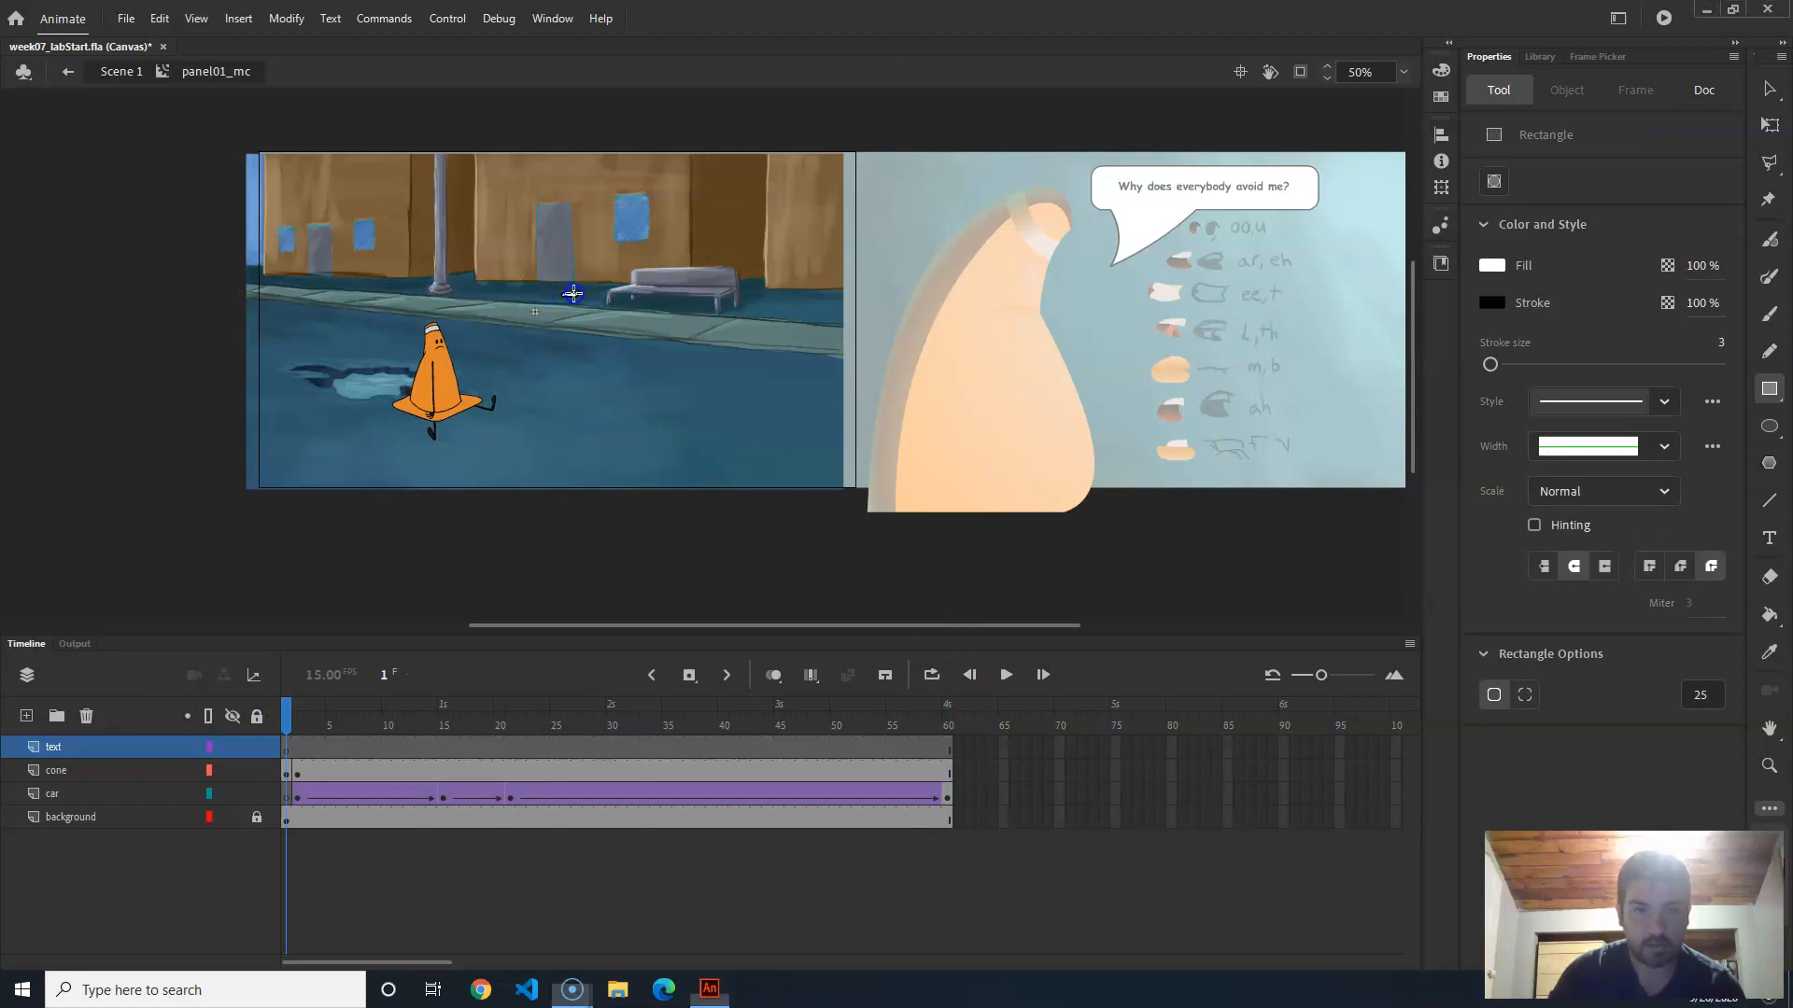
Step: Draw a rounded rectangle about 630 by 158 px over the bench and move its fill and outline to about X -14, Y -296
left_click_drag(563, 296, 850, 220)
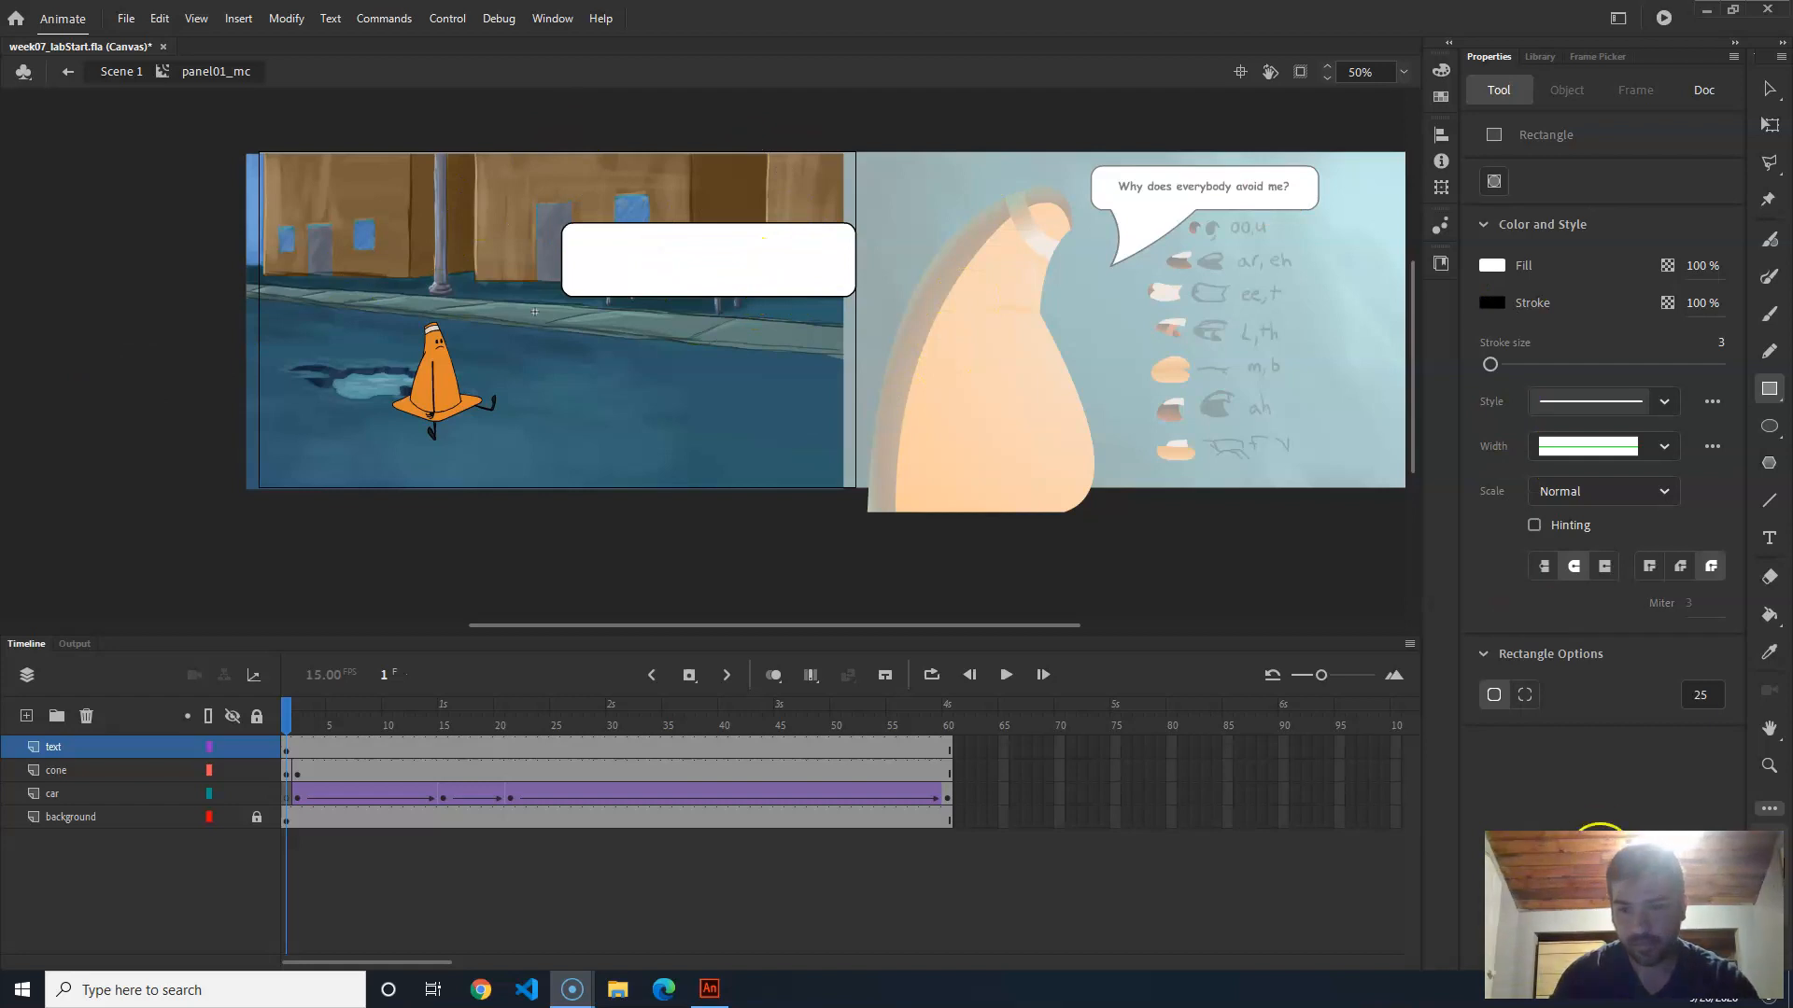
left_click(1769, 88)
left_click(695, 260)
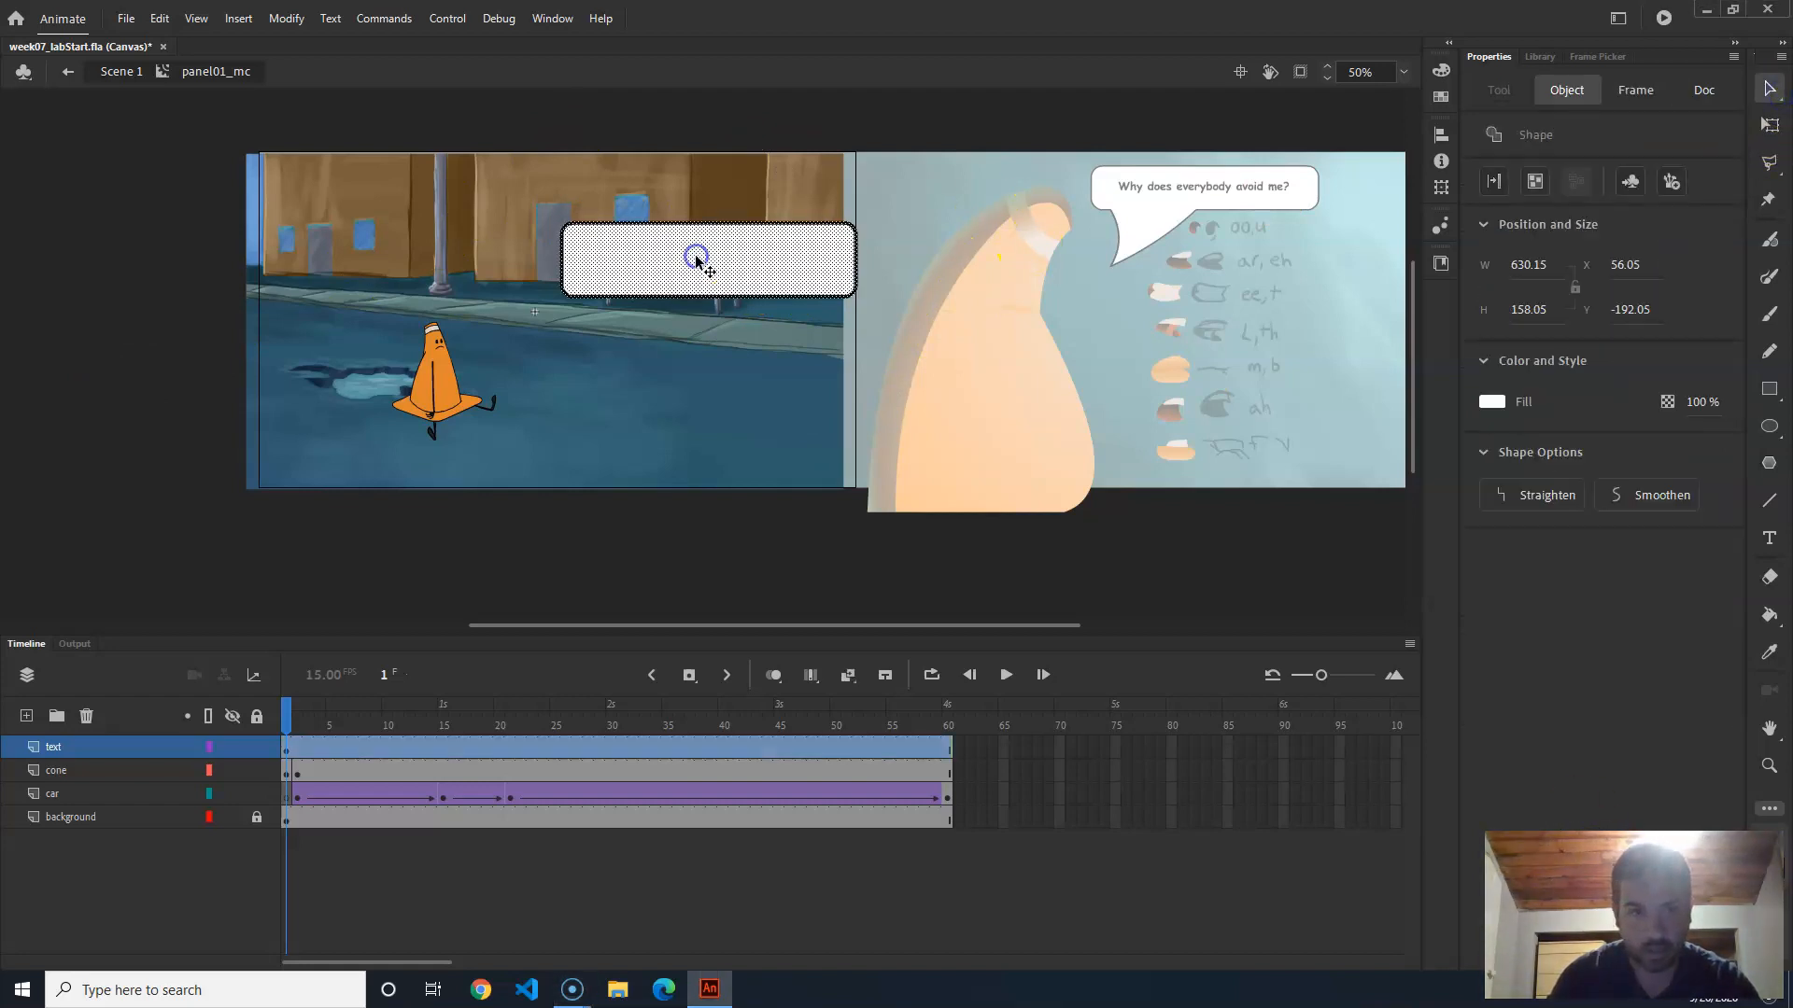
double_click(696, 260)
left_click_drag(778, 268, 742, 217)
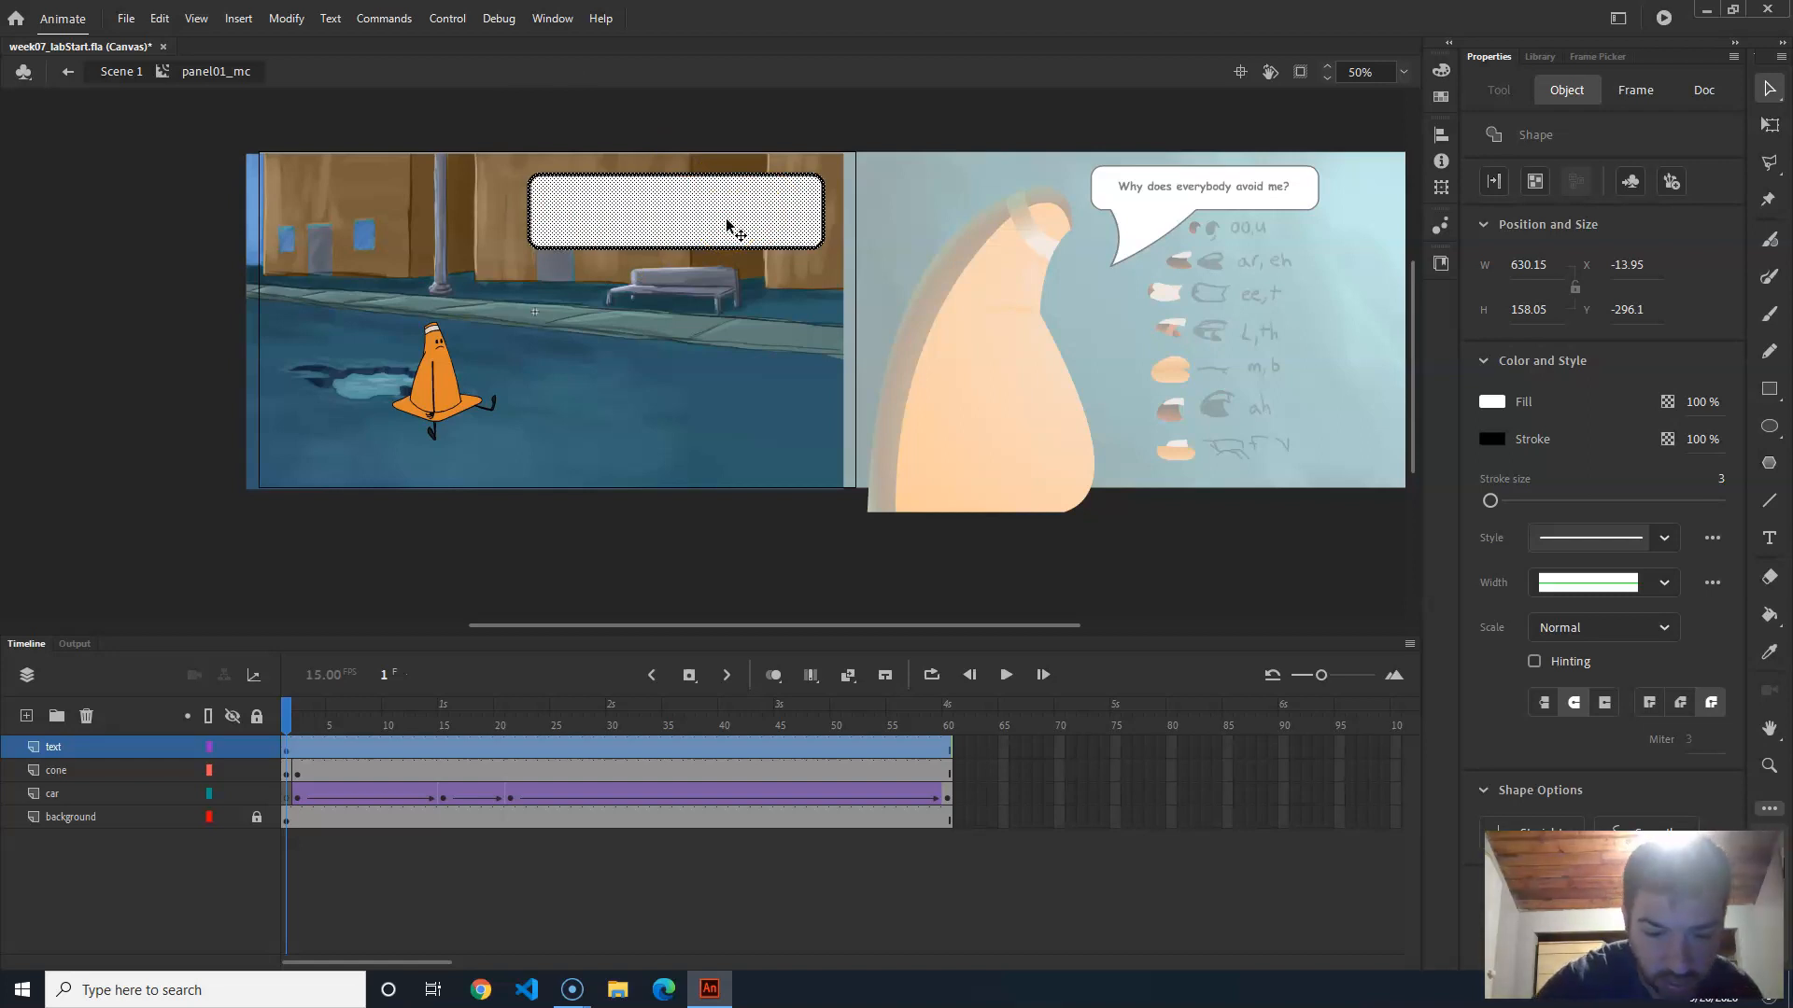
Step: Convert the selected rounded rectangle to a Graphic symbol named "panel01_text_gpc"
left_click(289, 18)
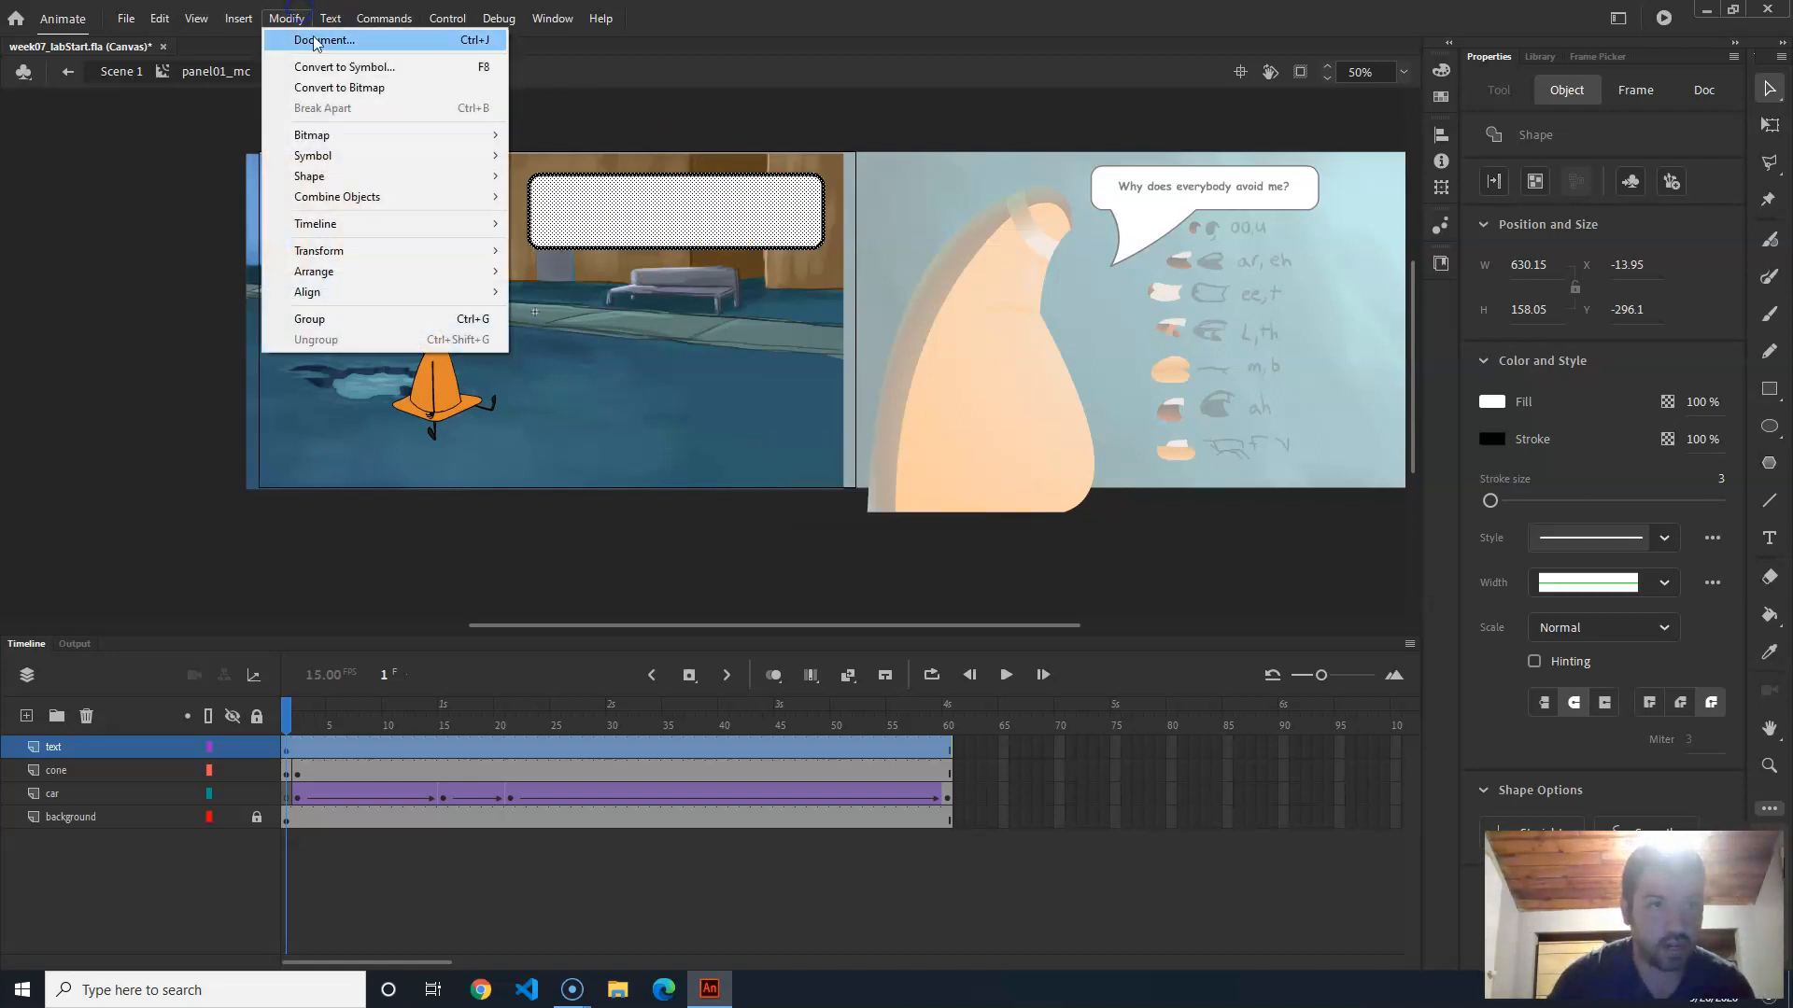
left_click(361, 75)
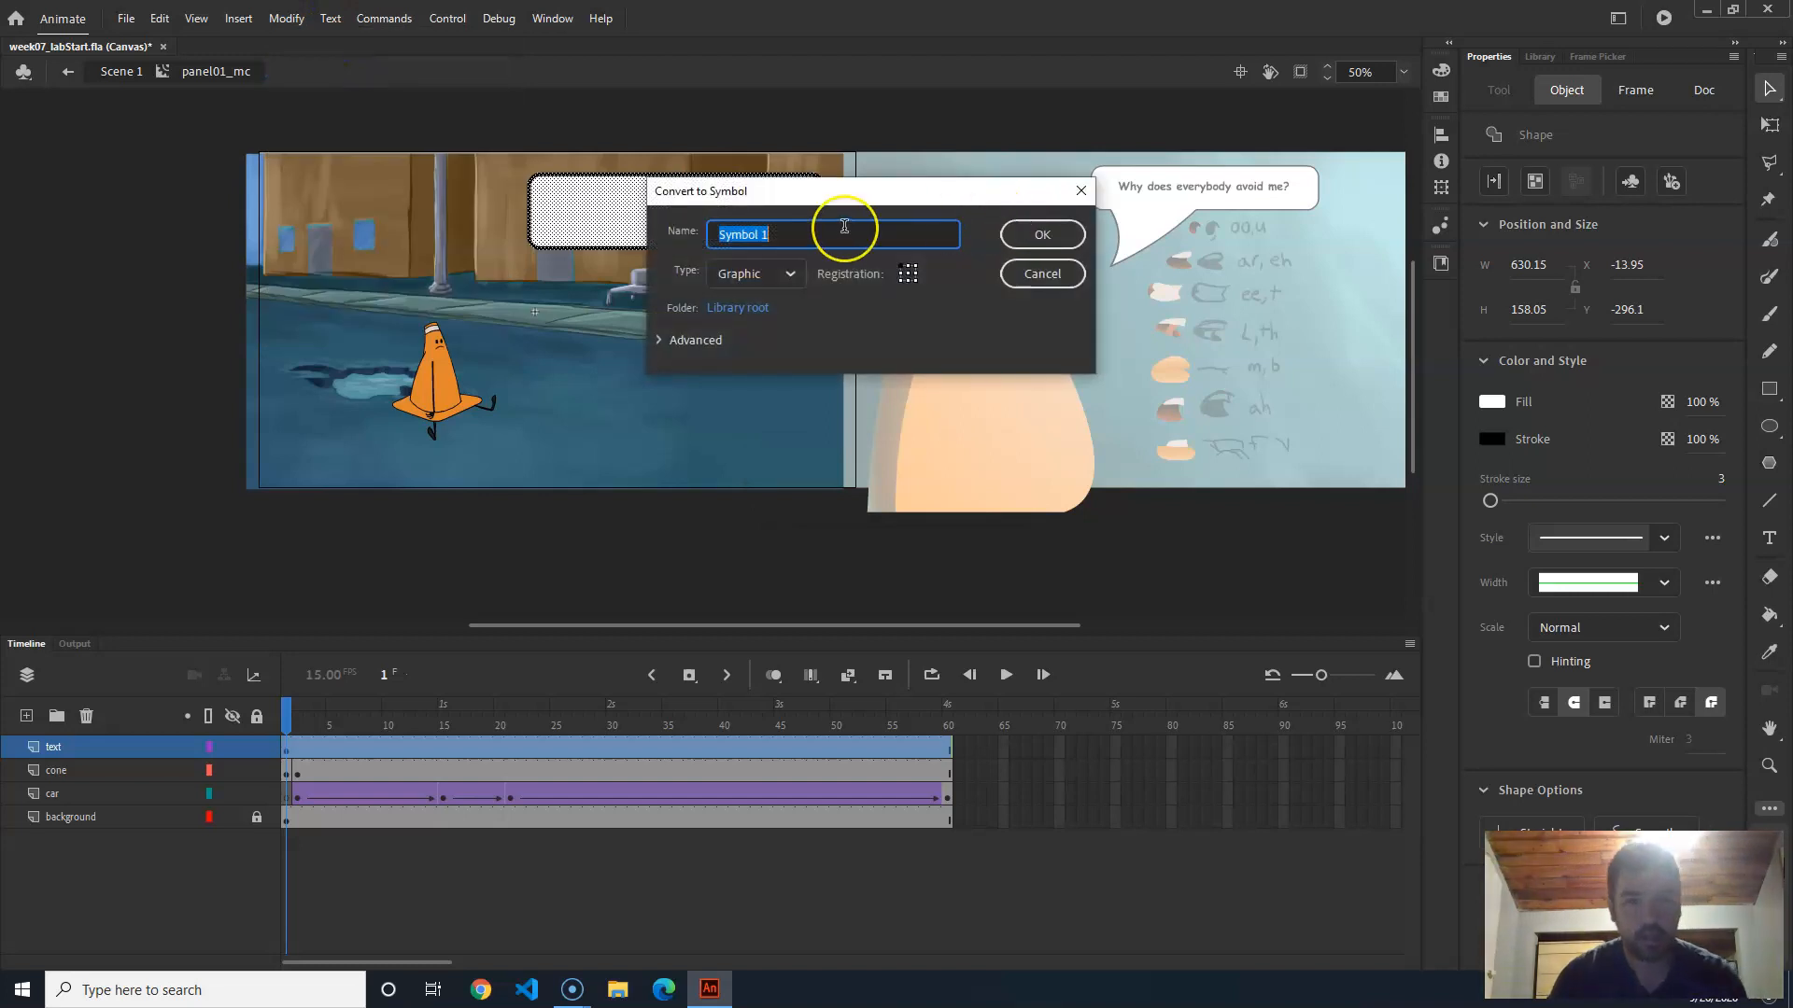
type("panel01_text_gpc")
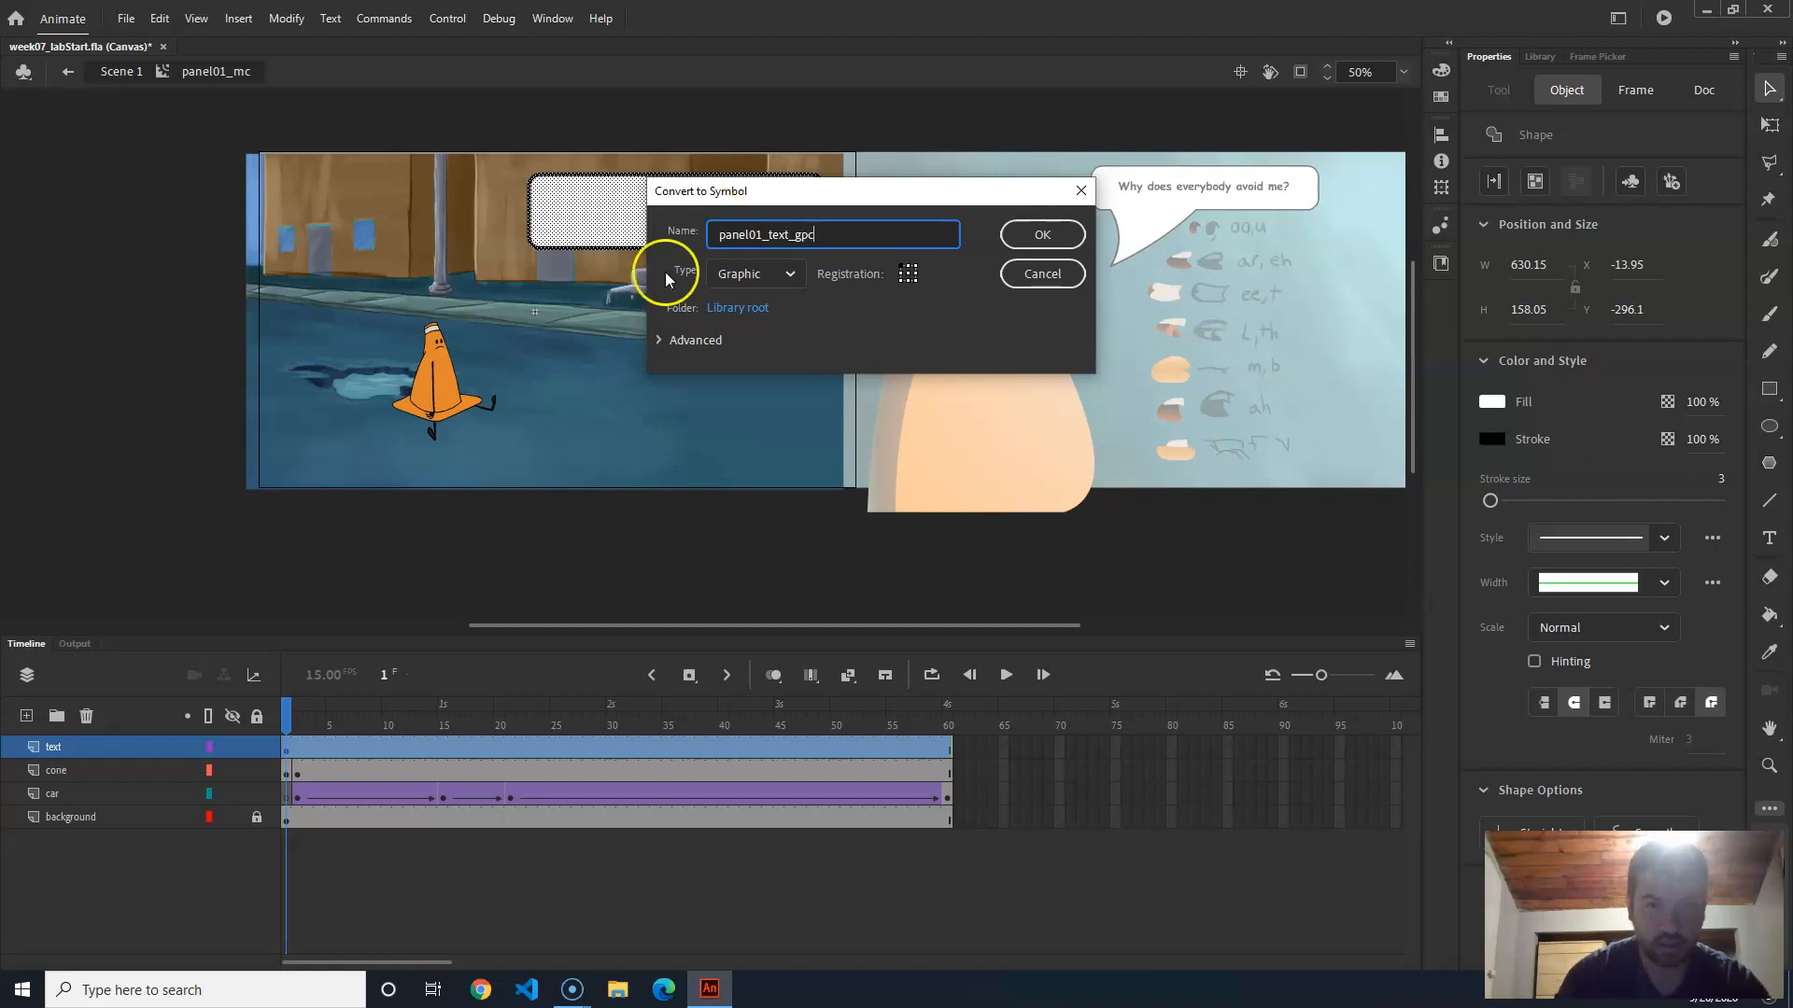
left_click(1069, 237)
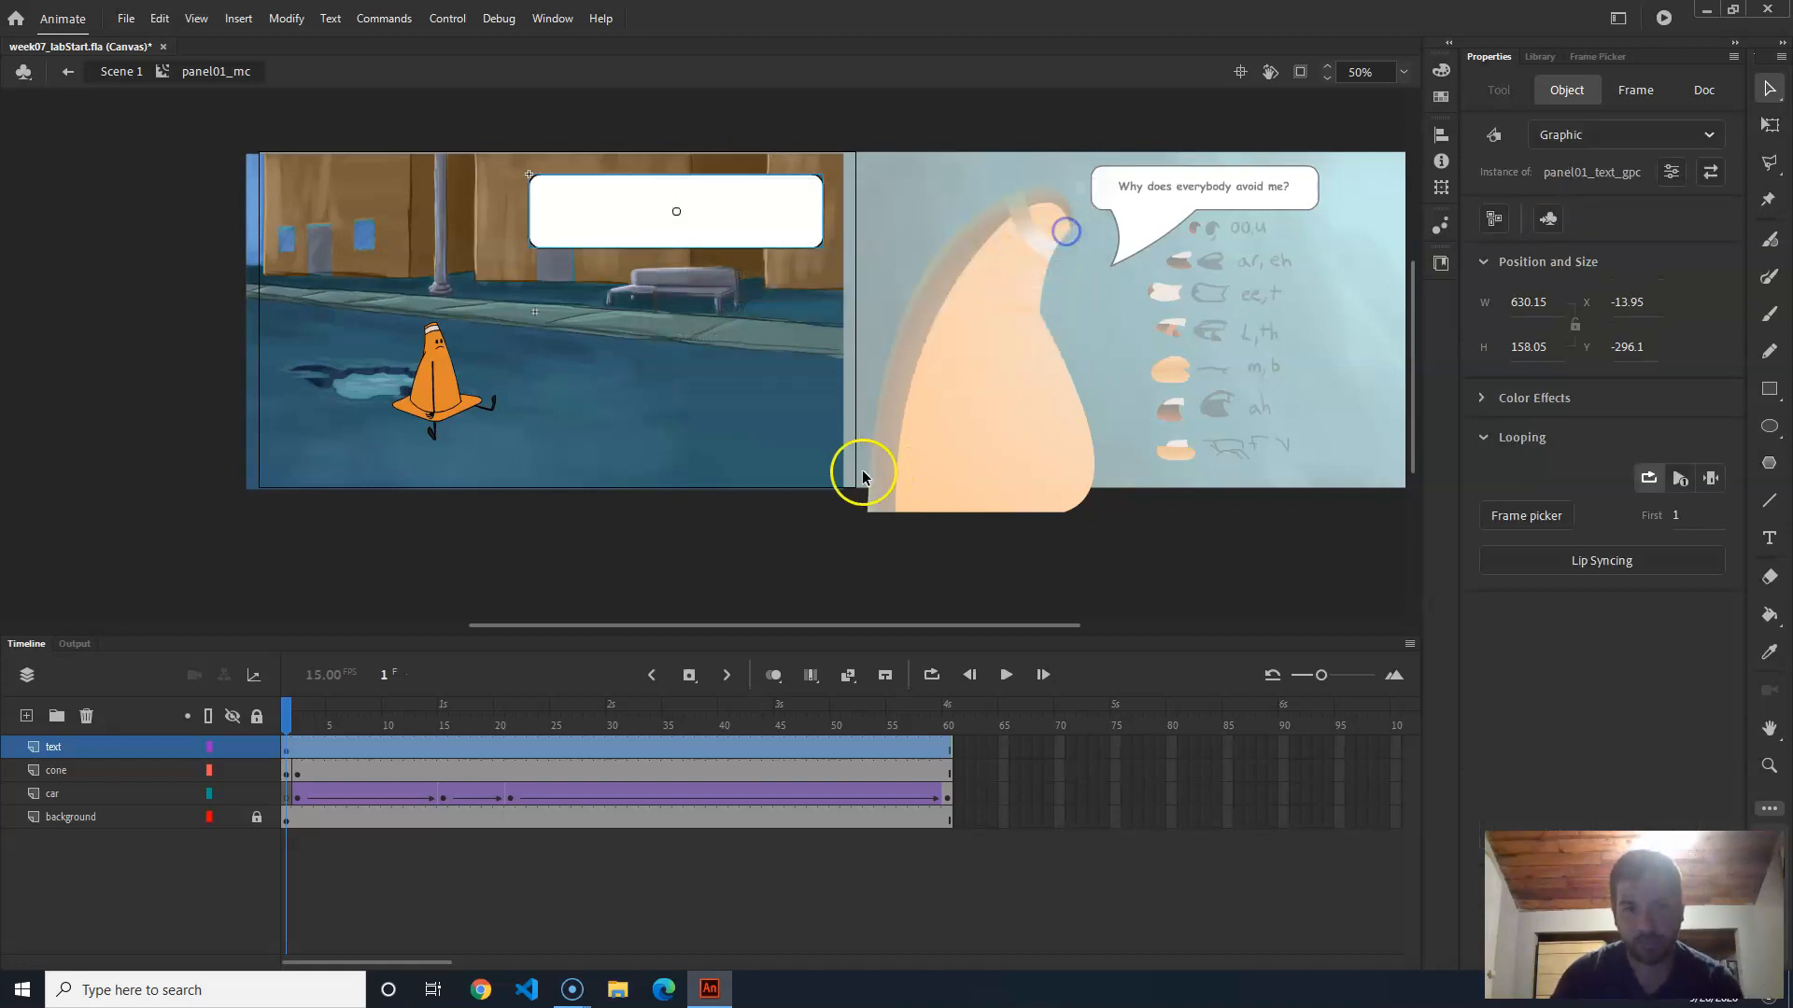
Step: Inside the panel01_text_gpc symbol, add a second layer, naming the rectangle's layer "textBubble" and the upper one "Text"
double_click(758, 217)
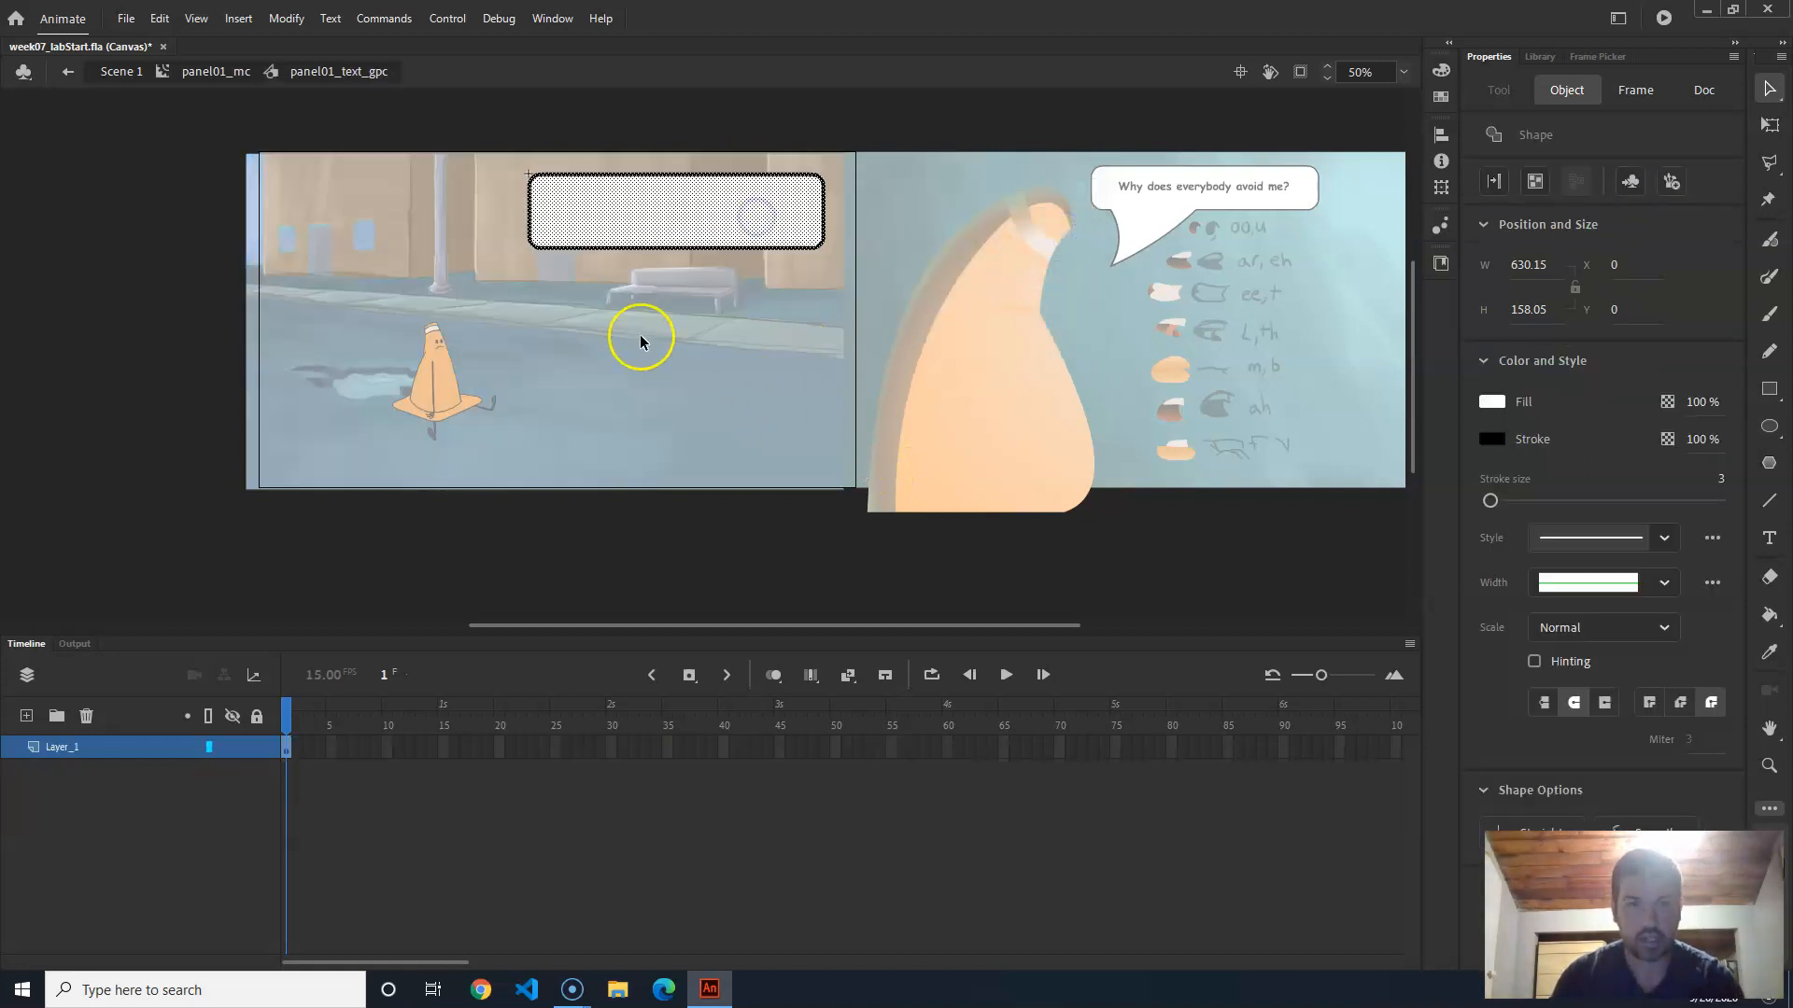
left_click(138, 314)
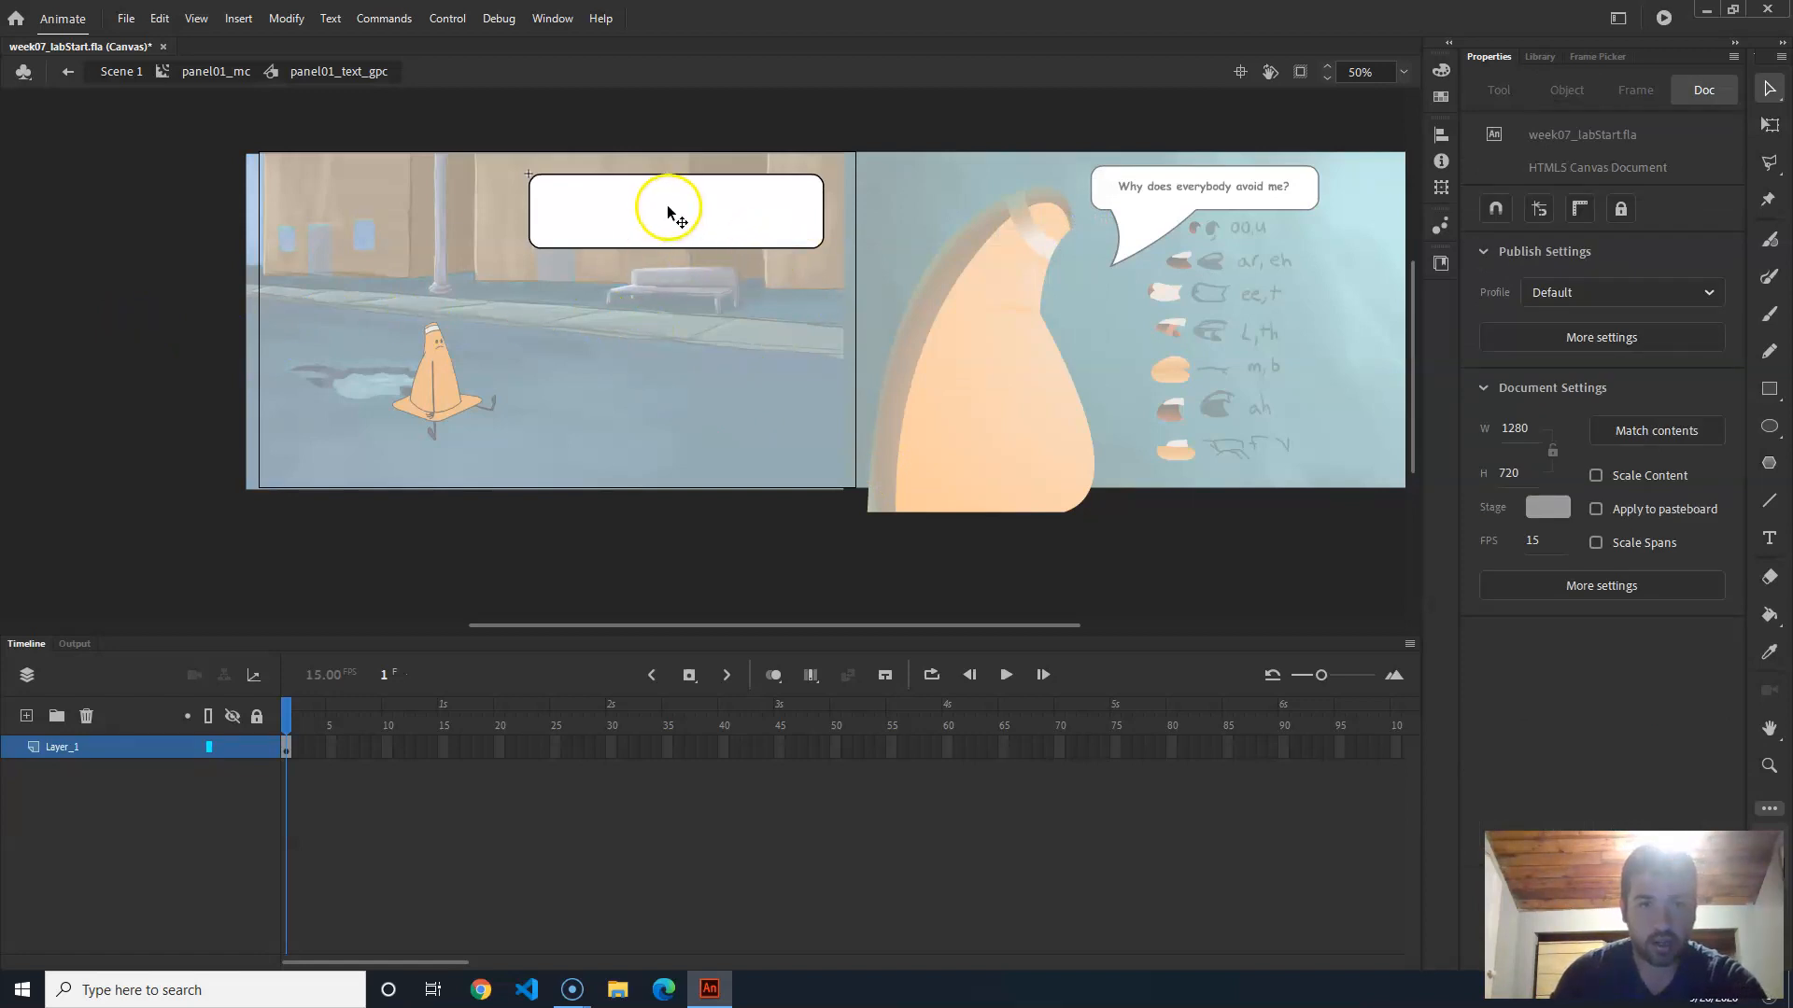
left_click(26, 716)
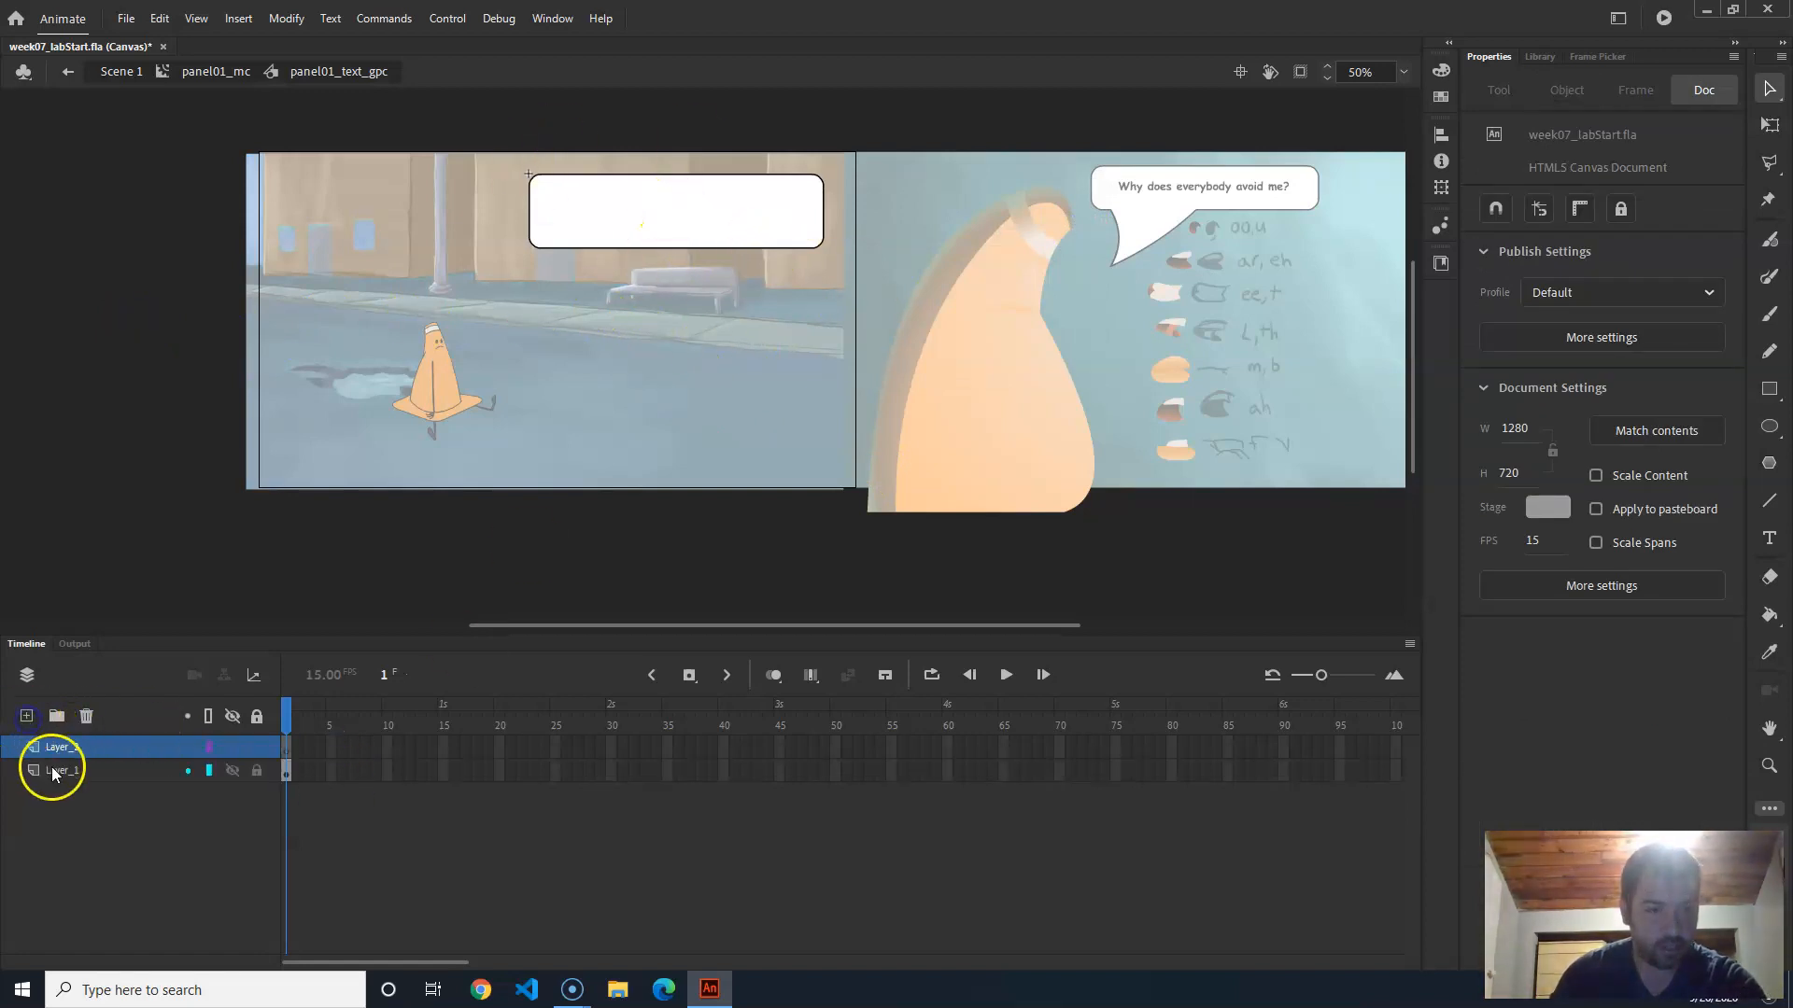
left_click(70, 771)
double_click(70, 770)
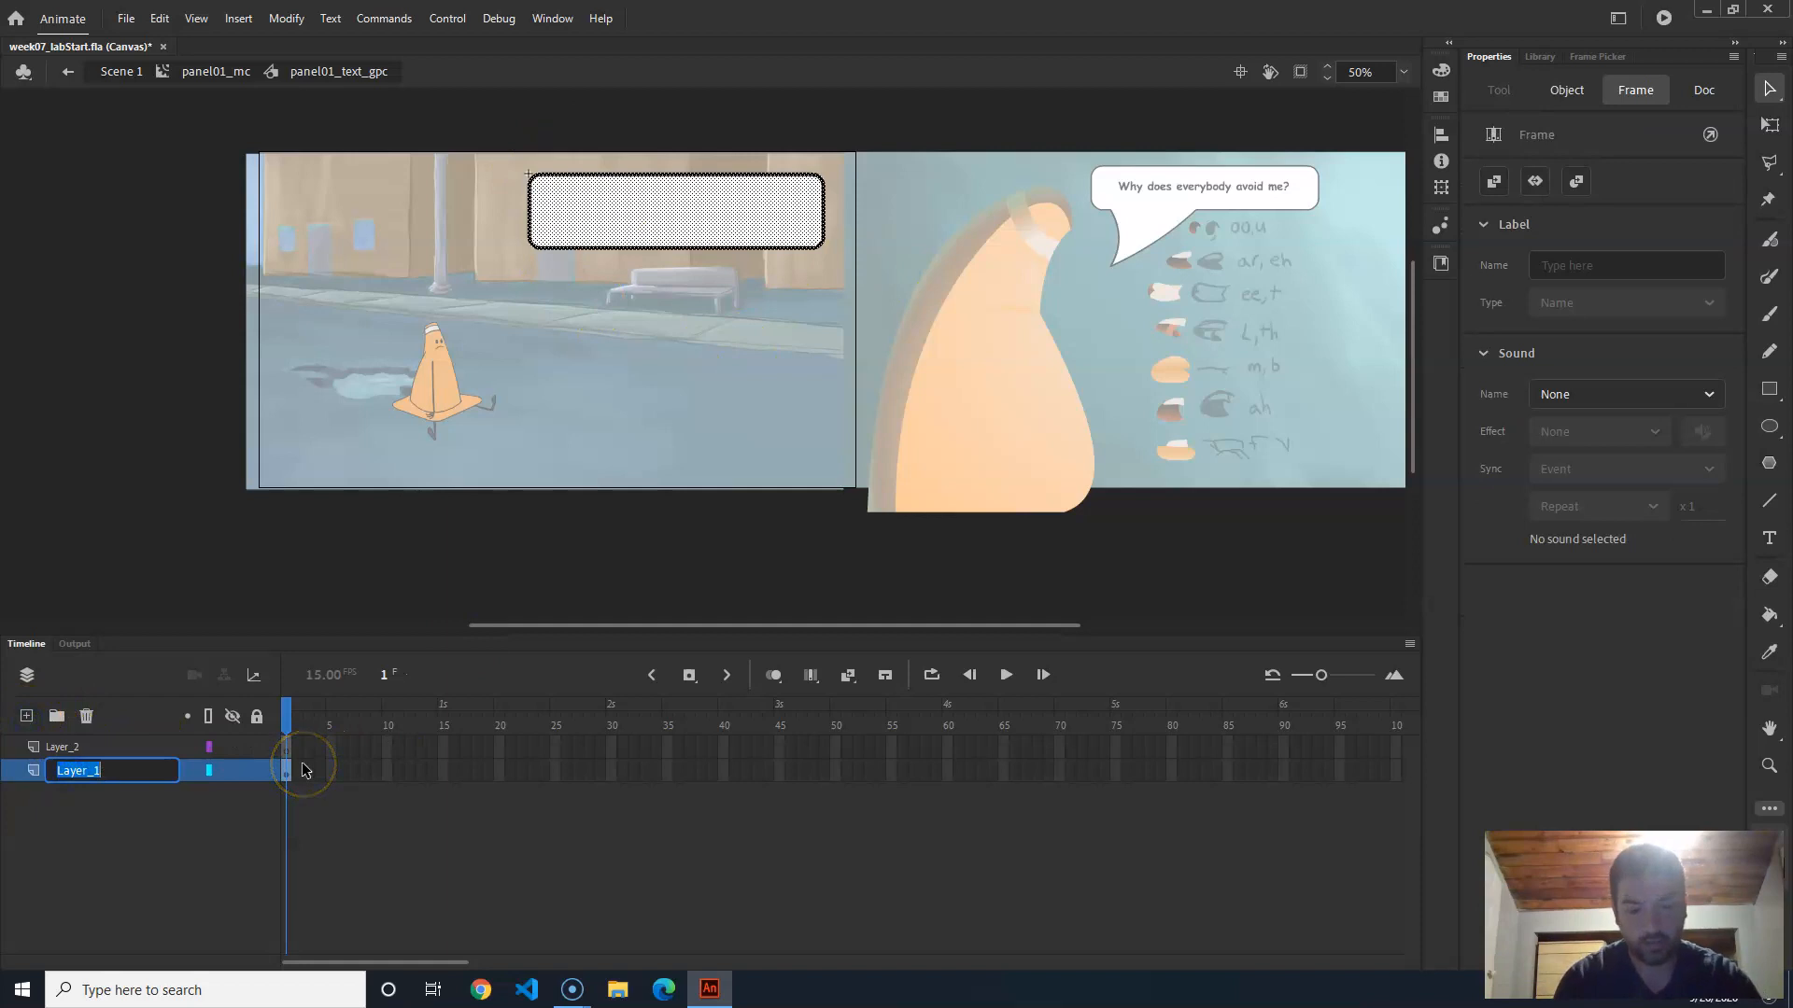
type("textBubble")
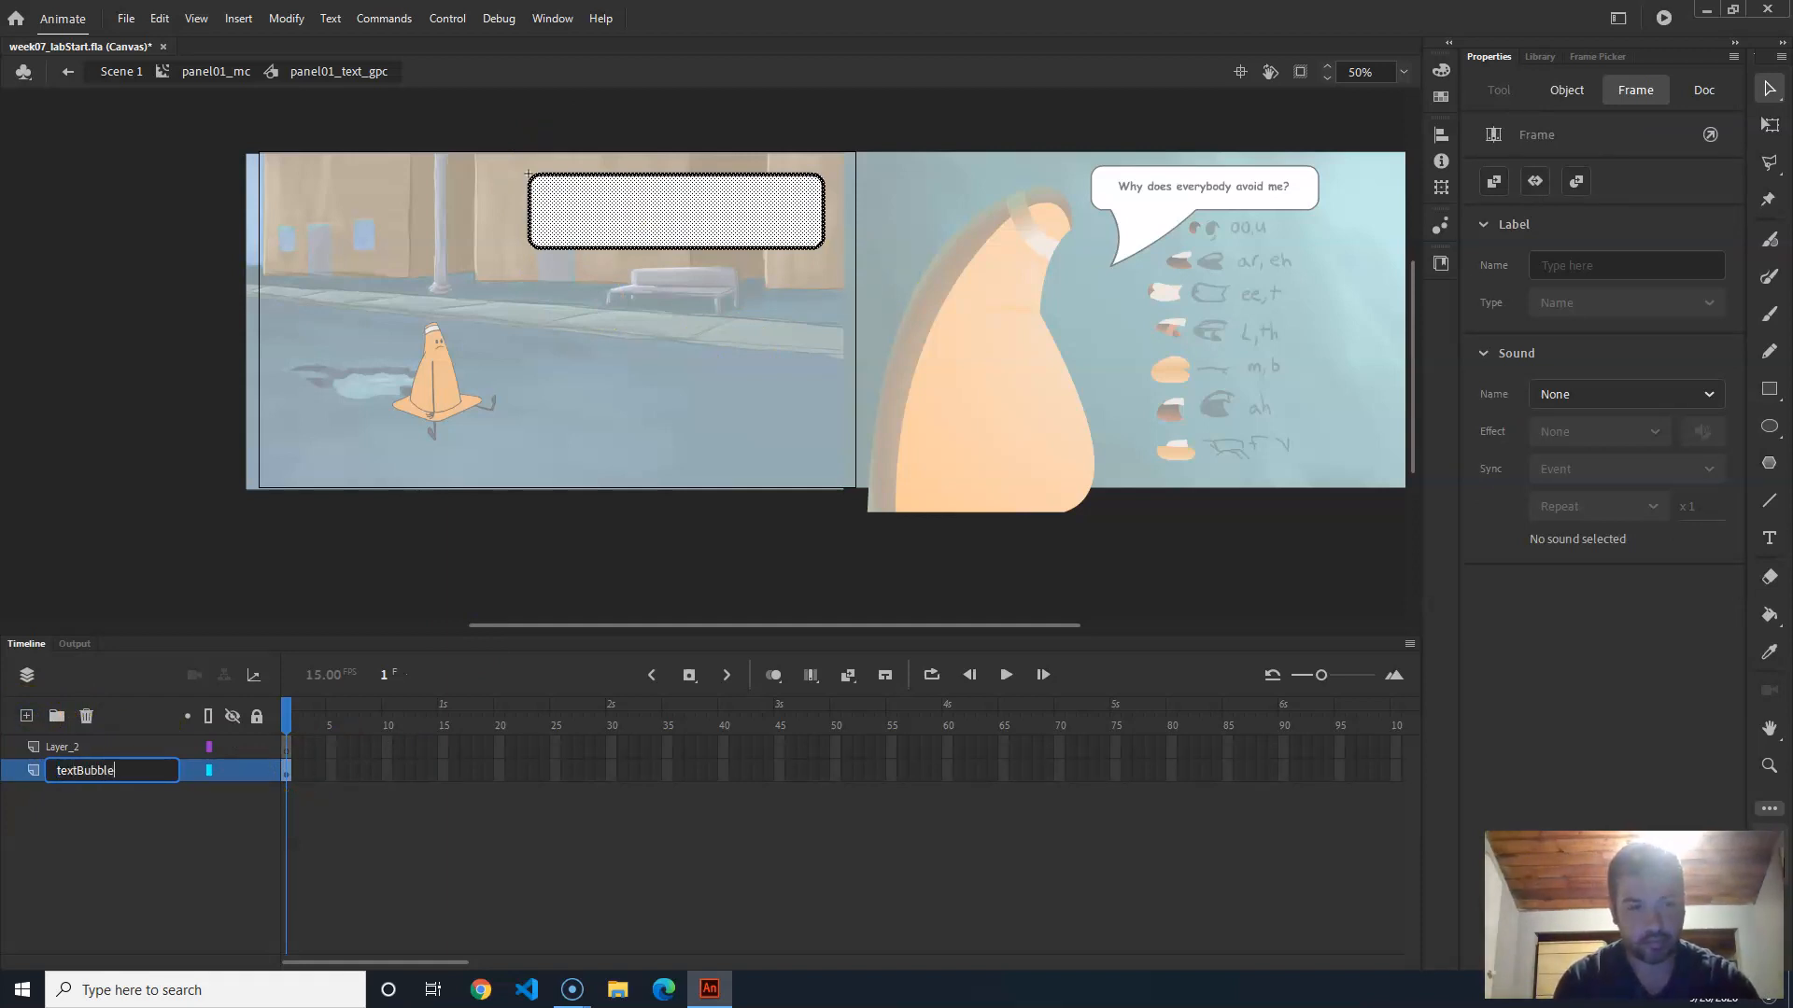
key("Return")
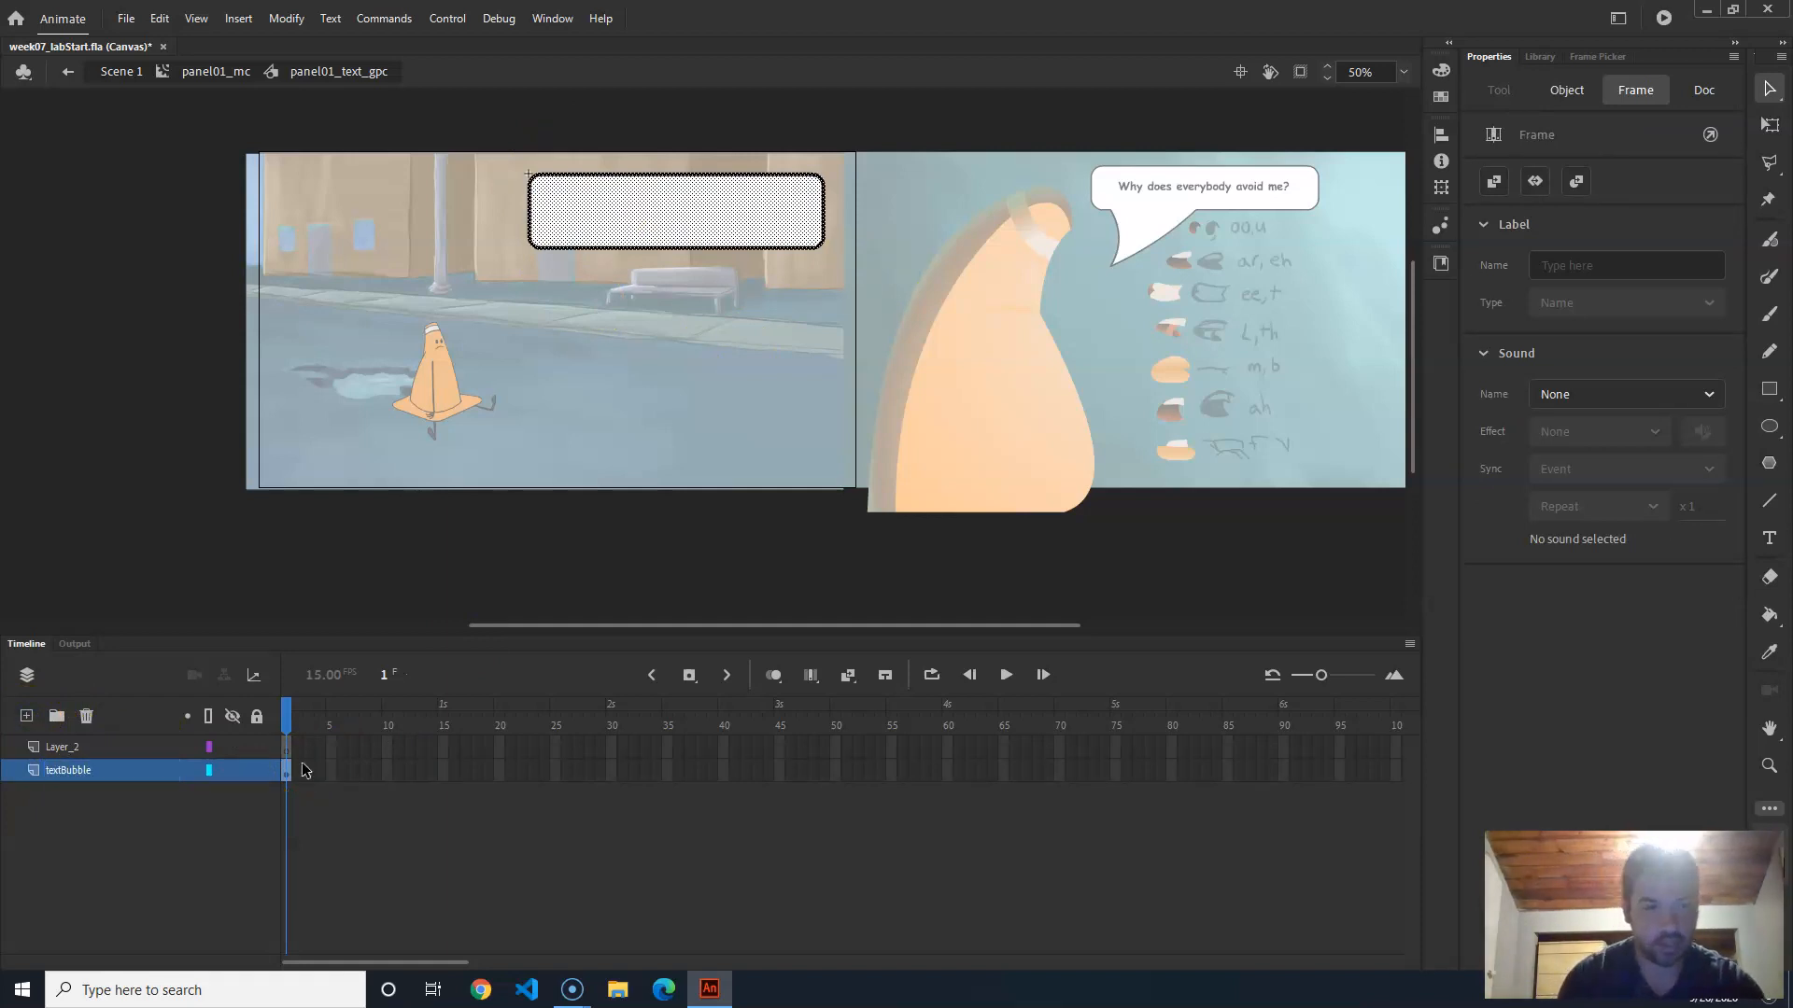
double_click(76, 747)
type("Text")
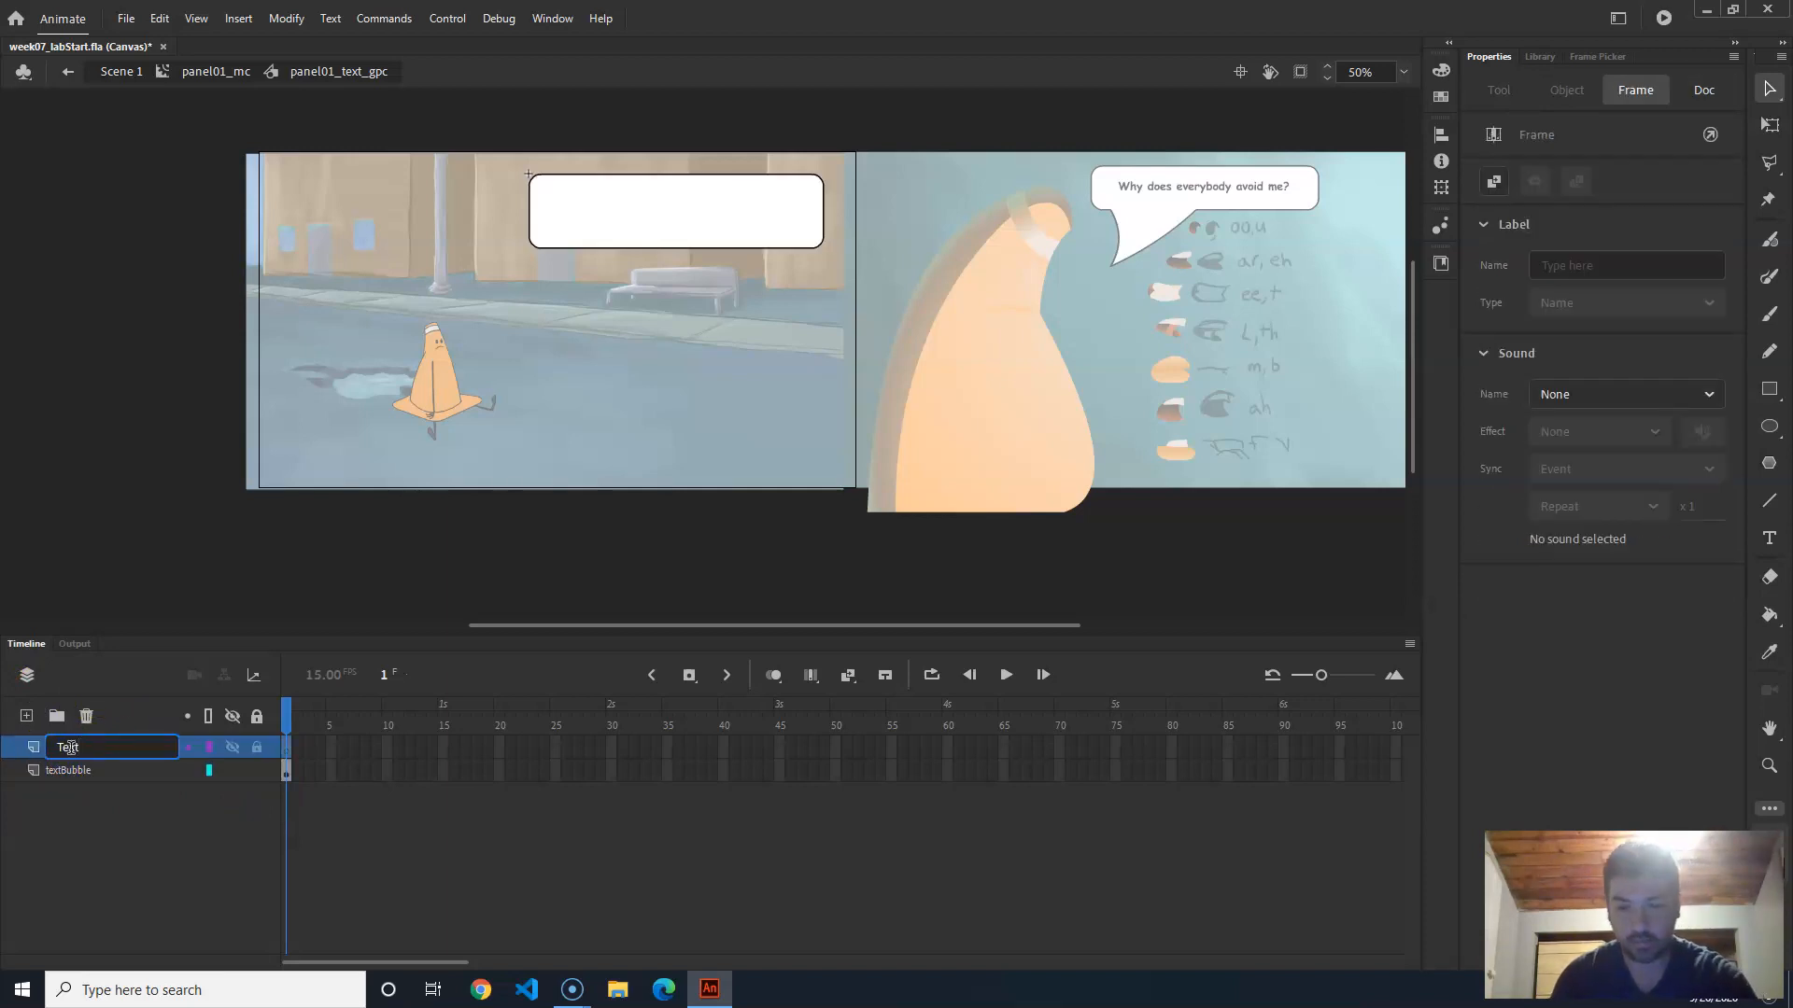
key("Return")
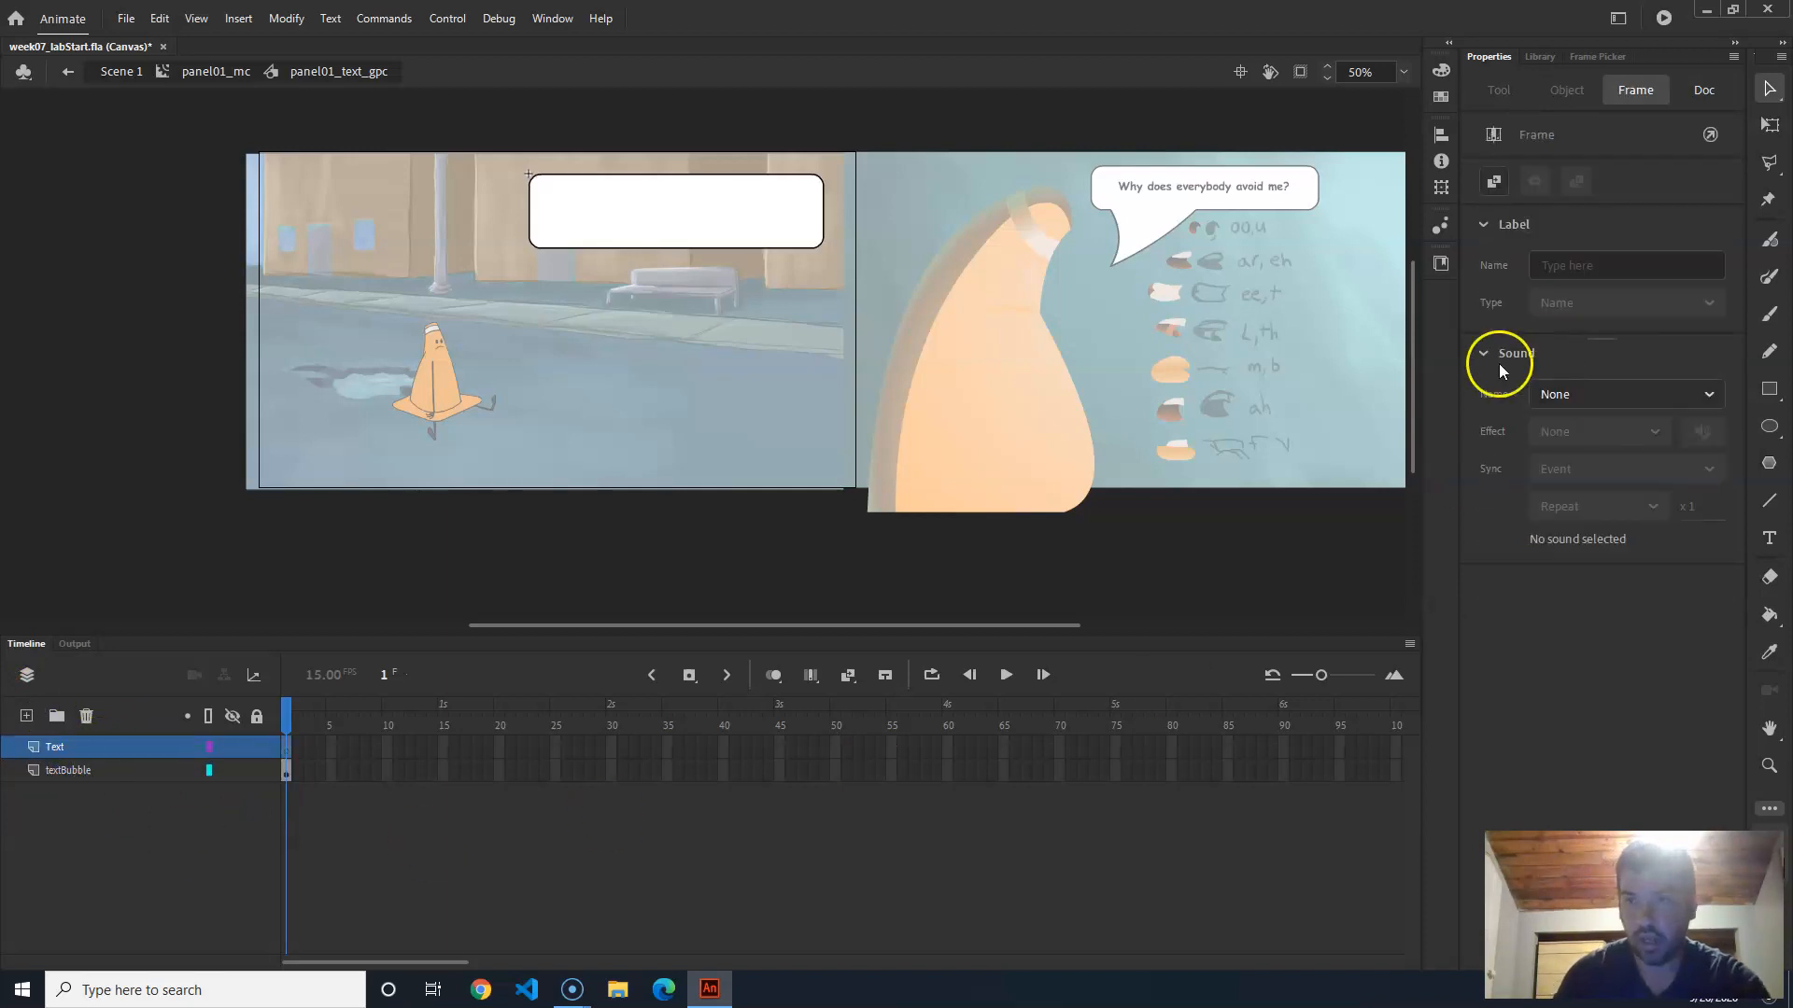
Step: Set up the Text tool as Dynamic Text with the Comic Sans MS font
left_click(1769, 539)
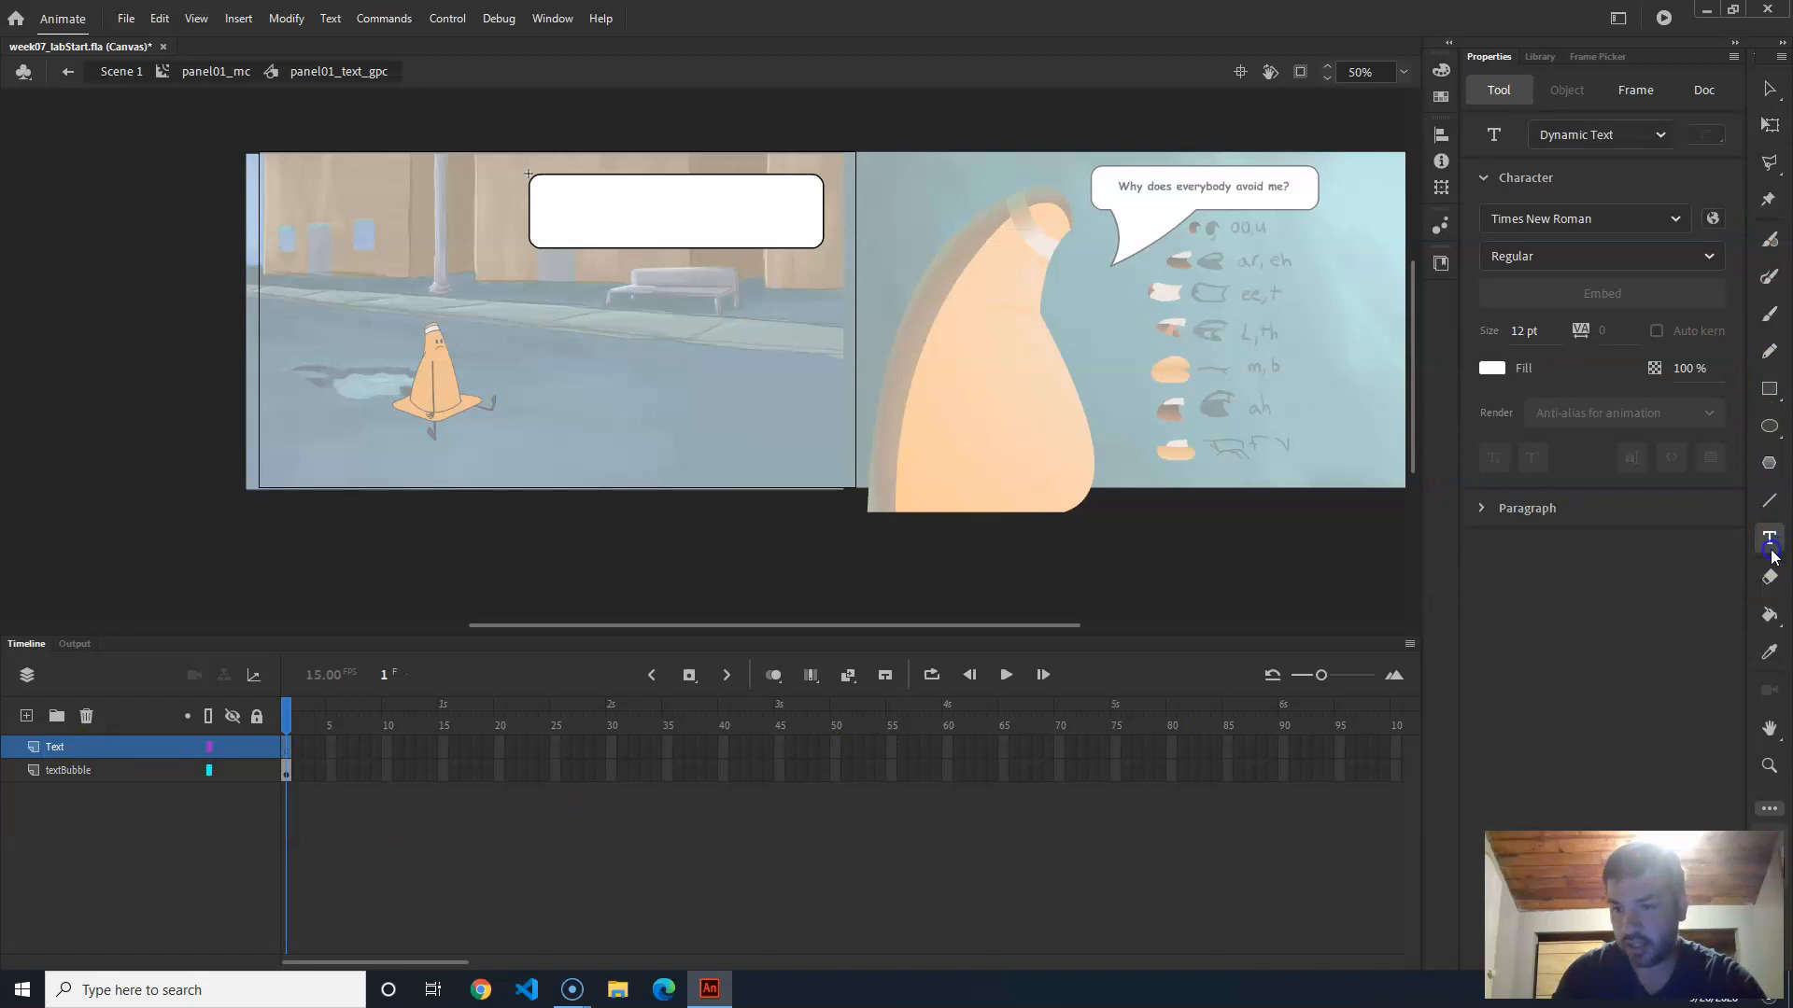
left_click(1636, 134)
left_click(1505, 189)
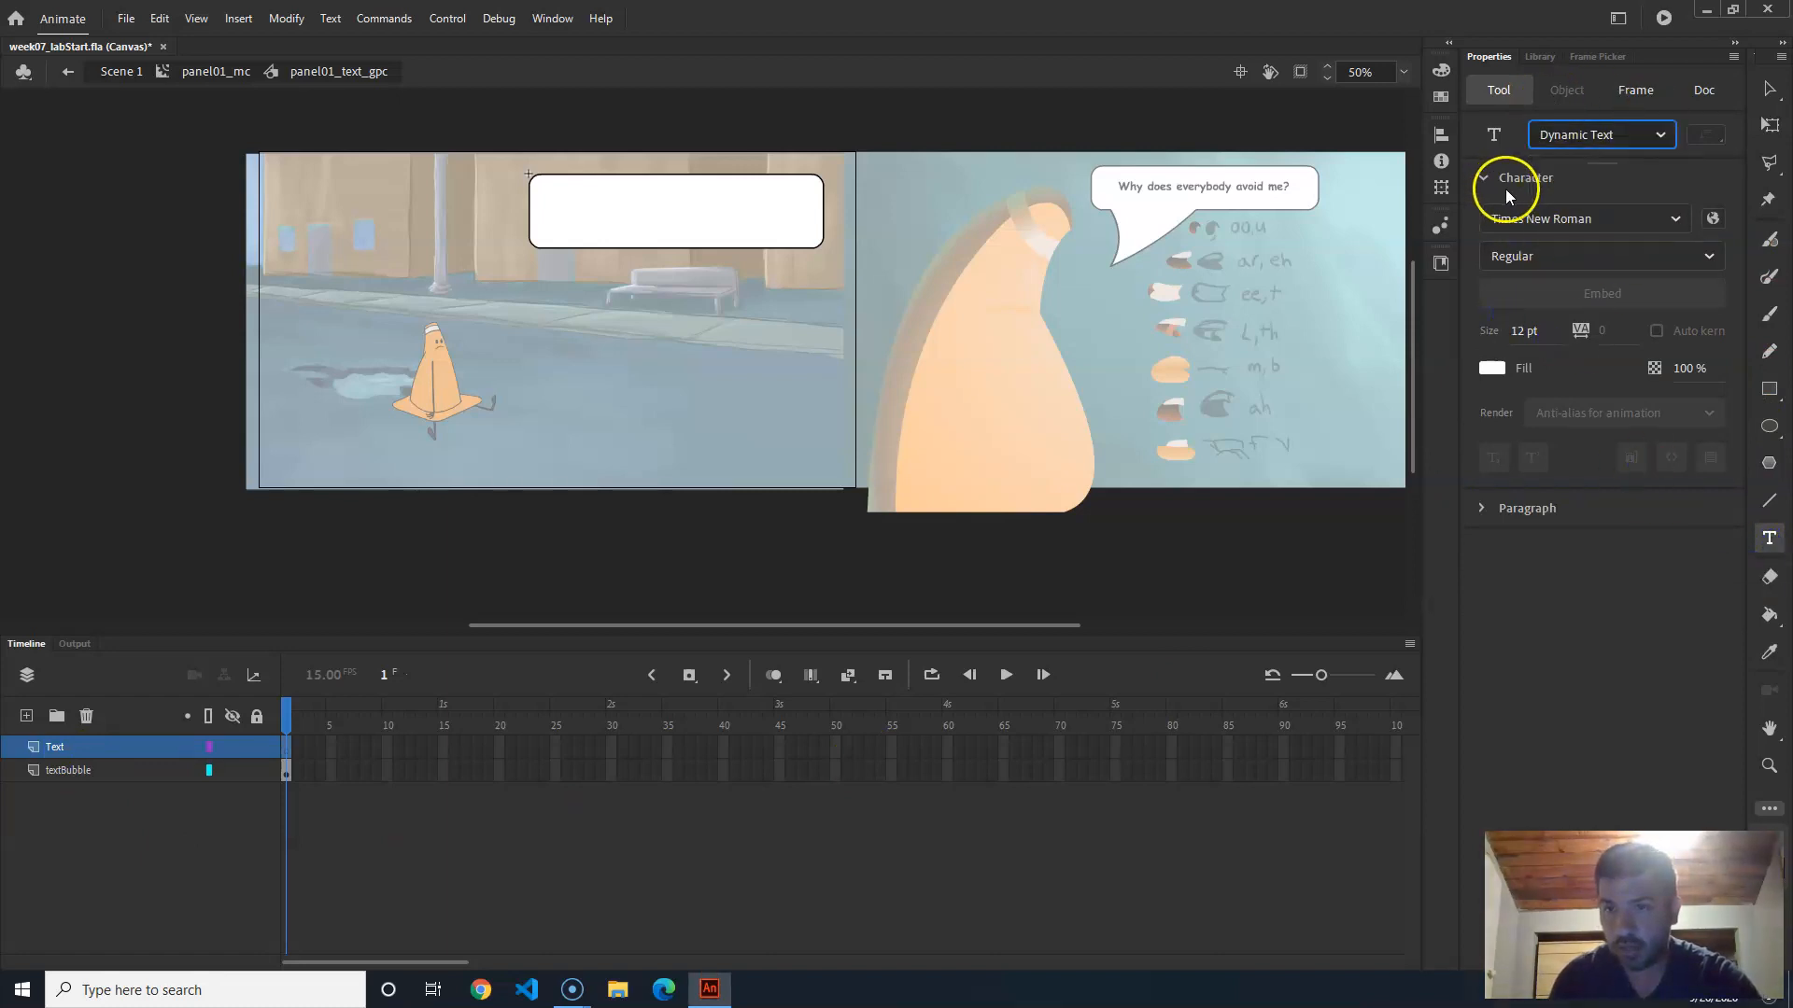
left_click(1574, 221)
type("Comic Sans MS")
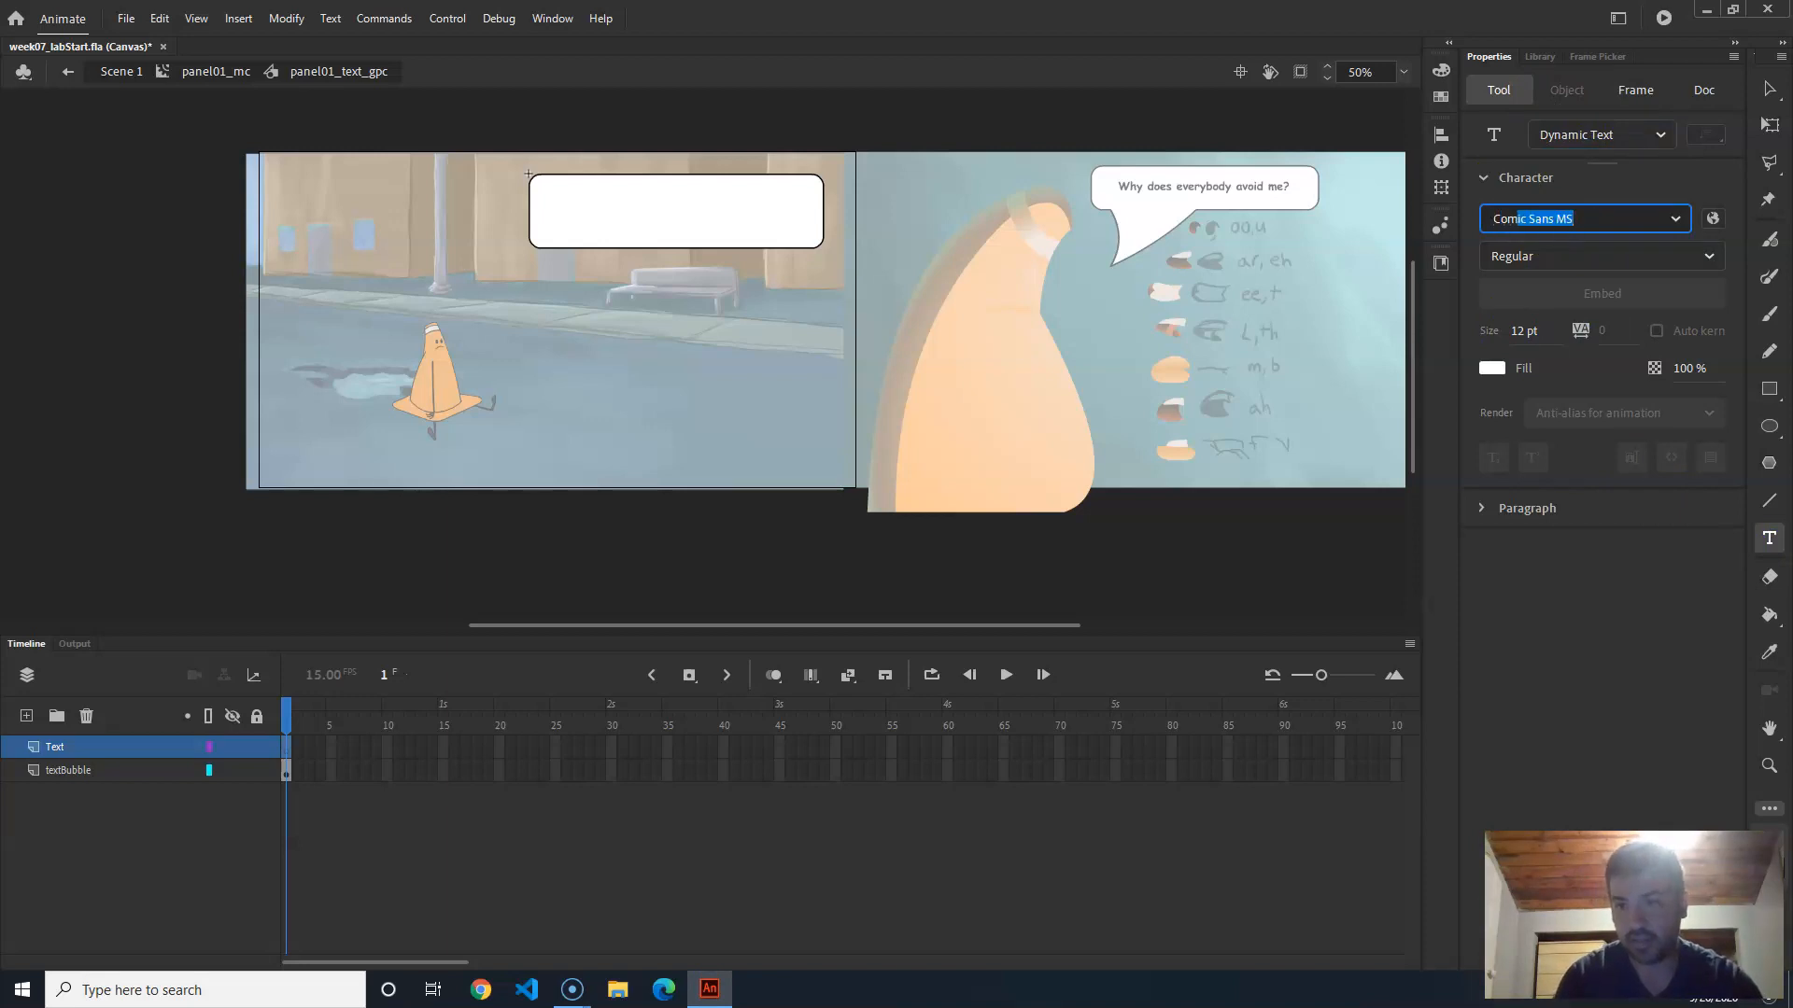
key("Return")
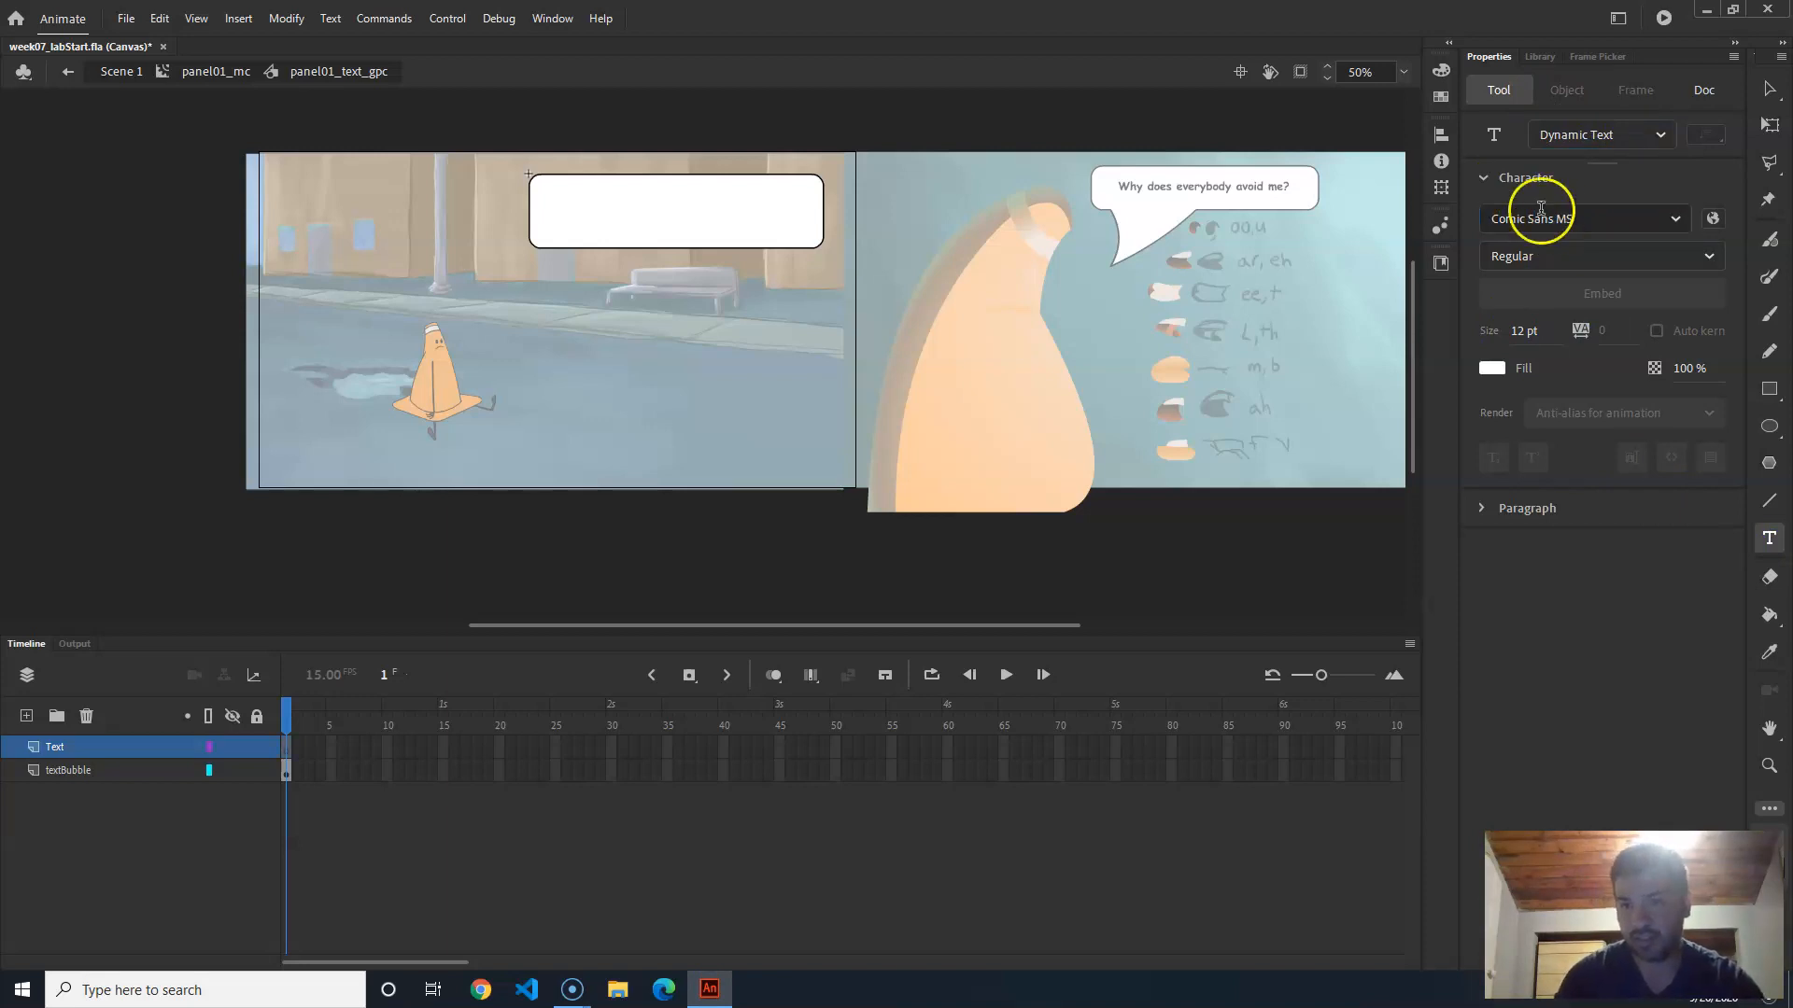
Step: Set the text size to 24 pt and its fill colour to black
left_click(1528, 330)
type("24")
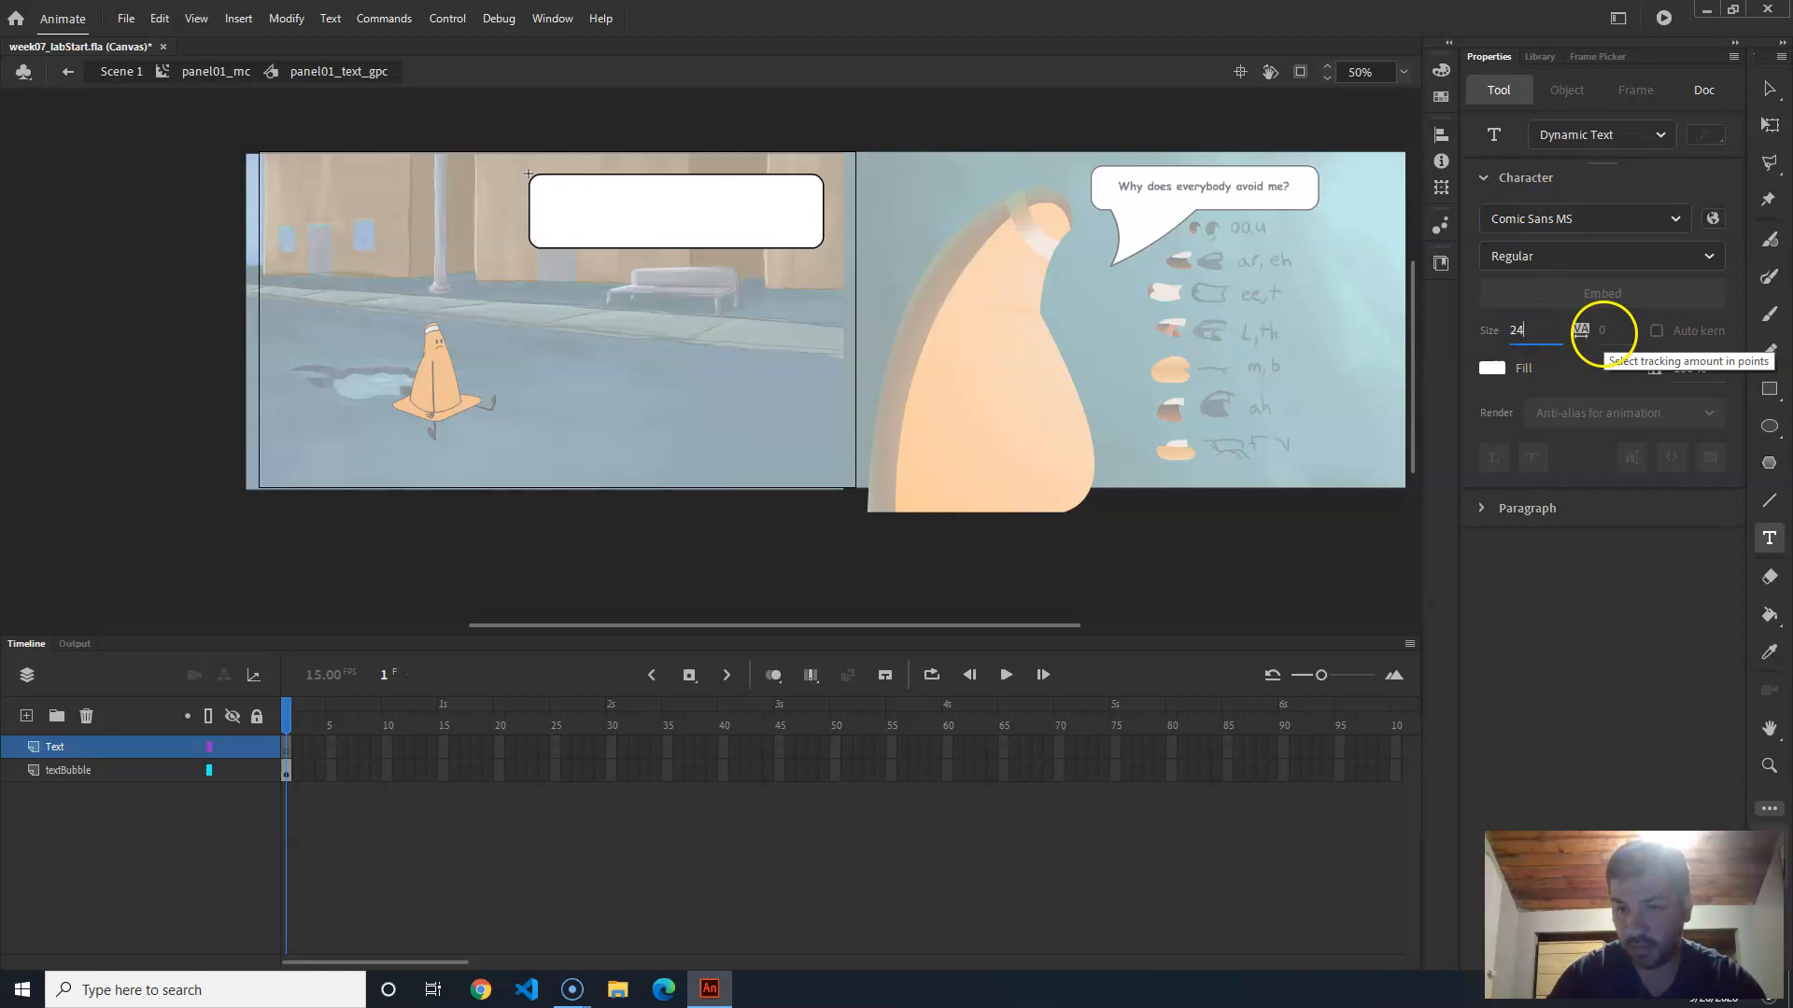
left_click(1491, 368)
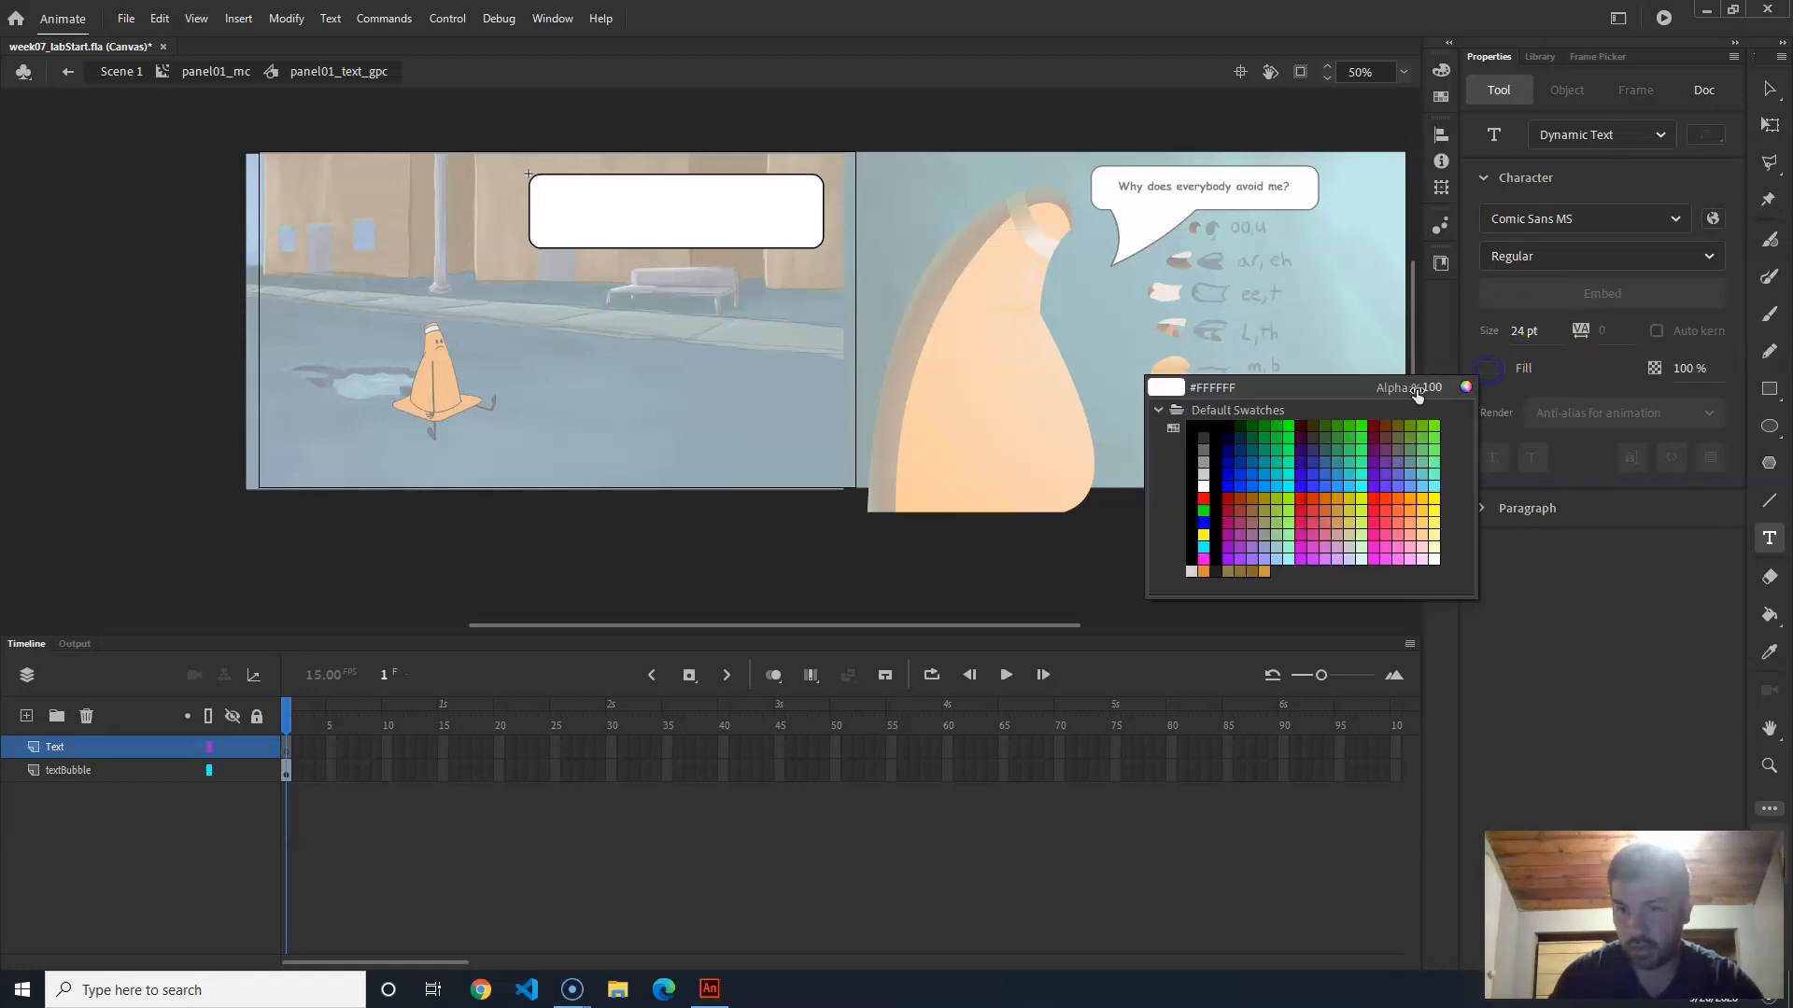
left_click(1203, 424)
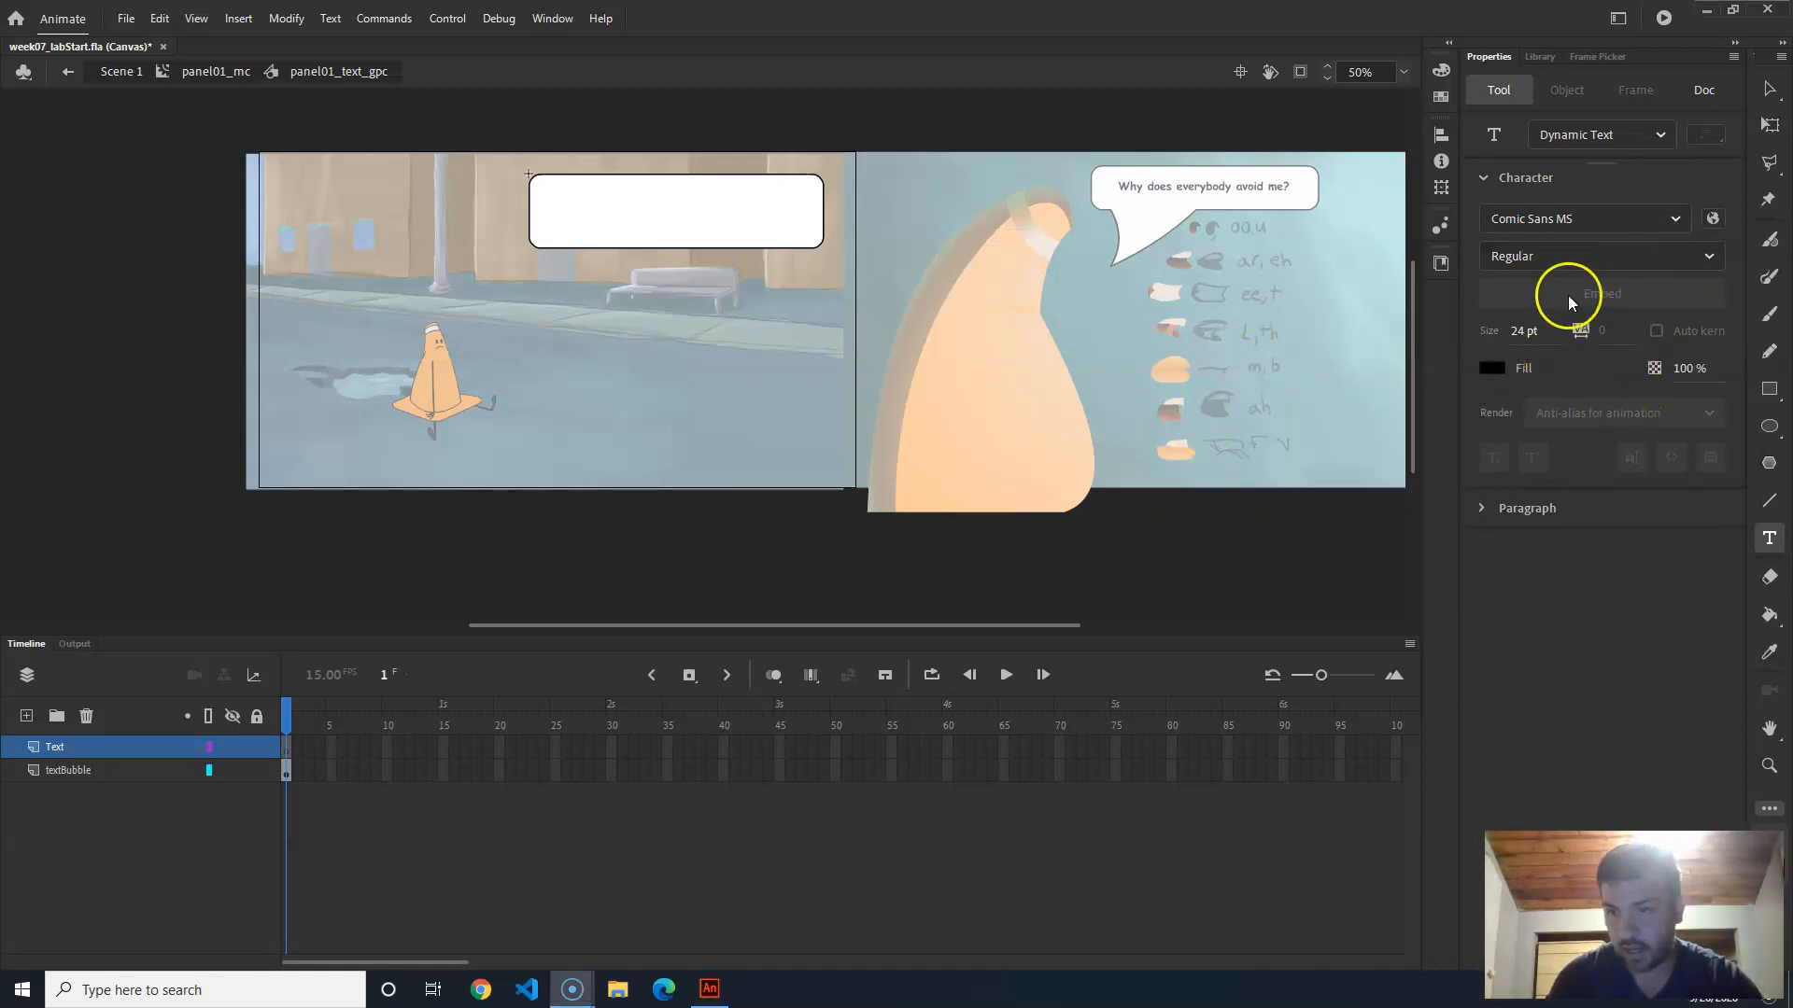
Step: Add the text "Once there was a cone. He was very lonely. He felt like everyone avoided him." in a box about 592 by 90 px
left_click_drag(531, 180, 819, 239)
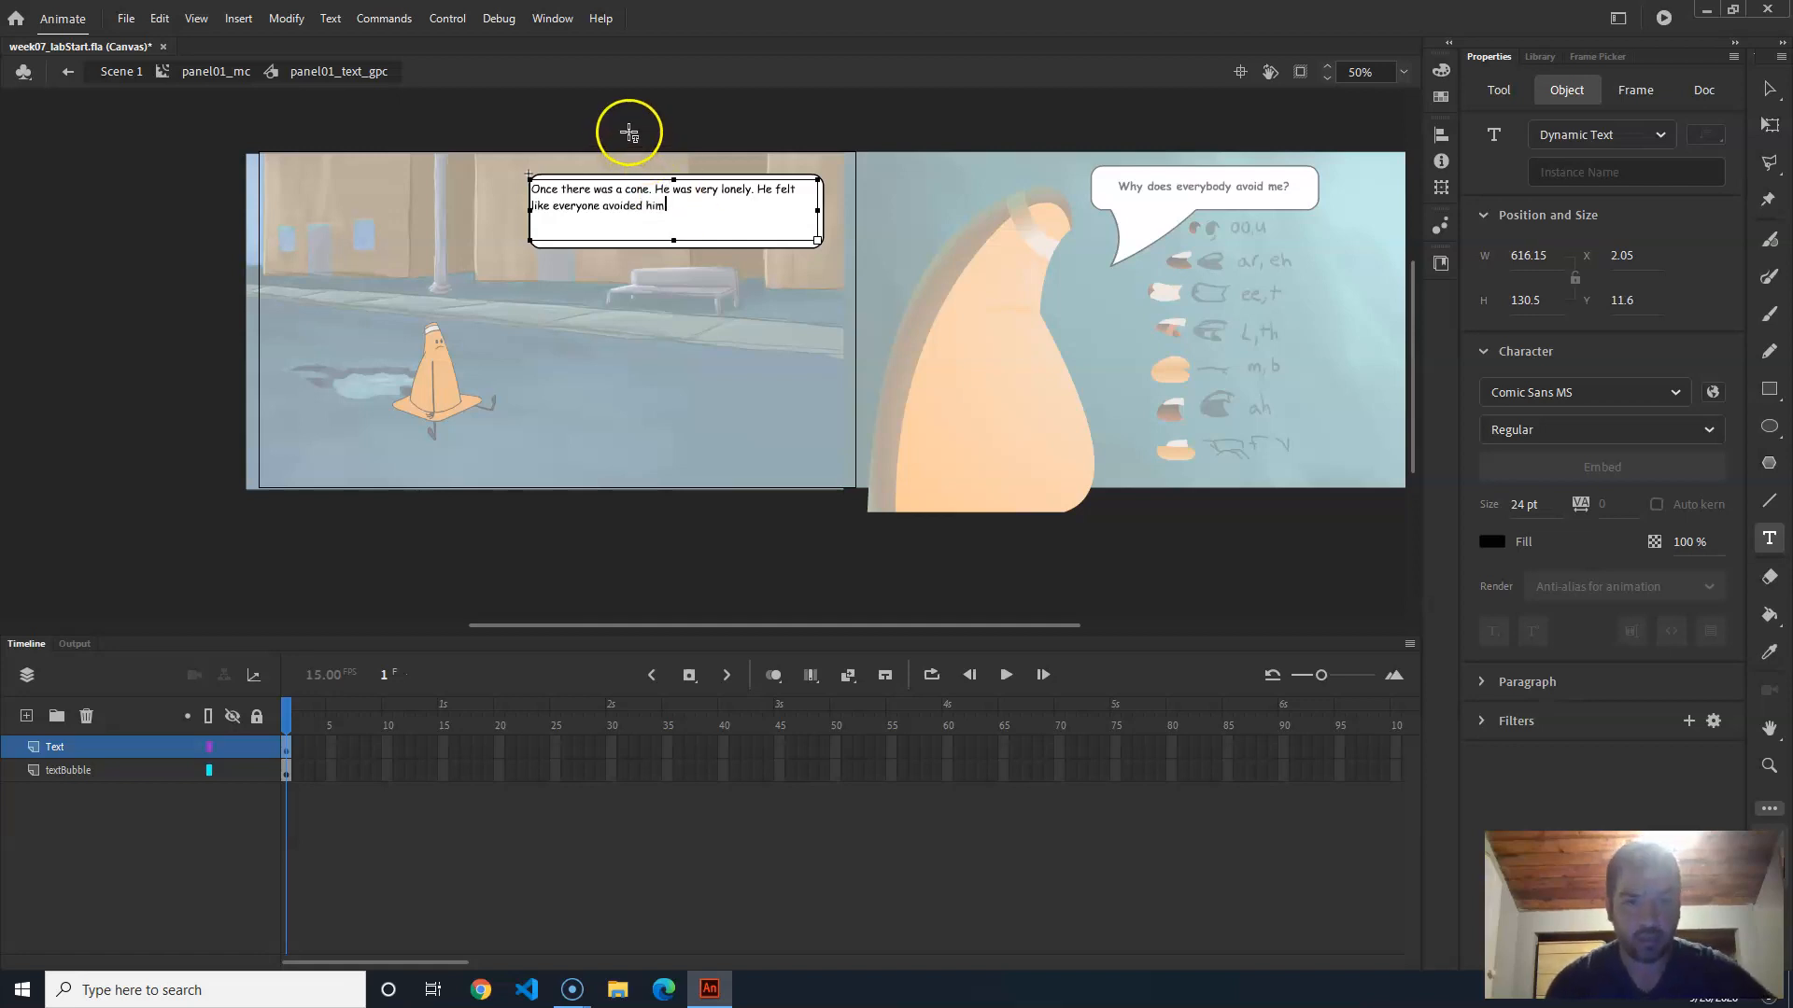
left_click_drag(816, 243, 807, 244)
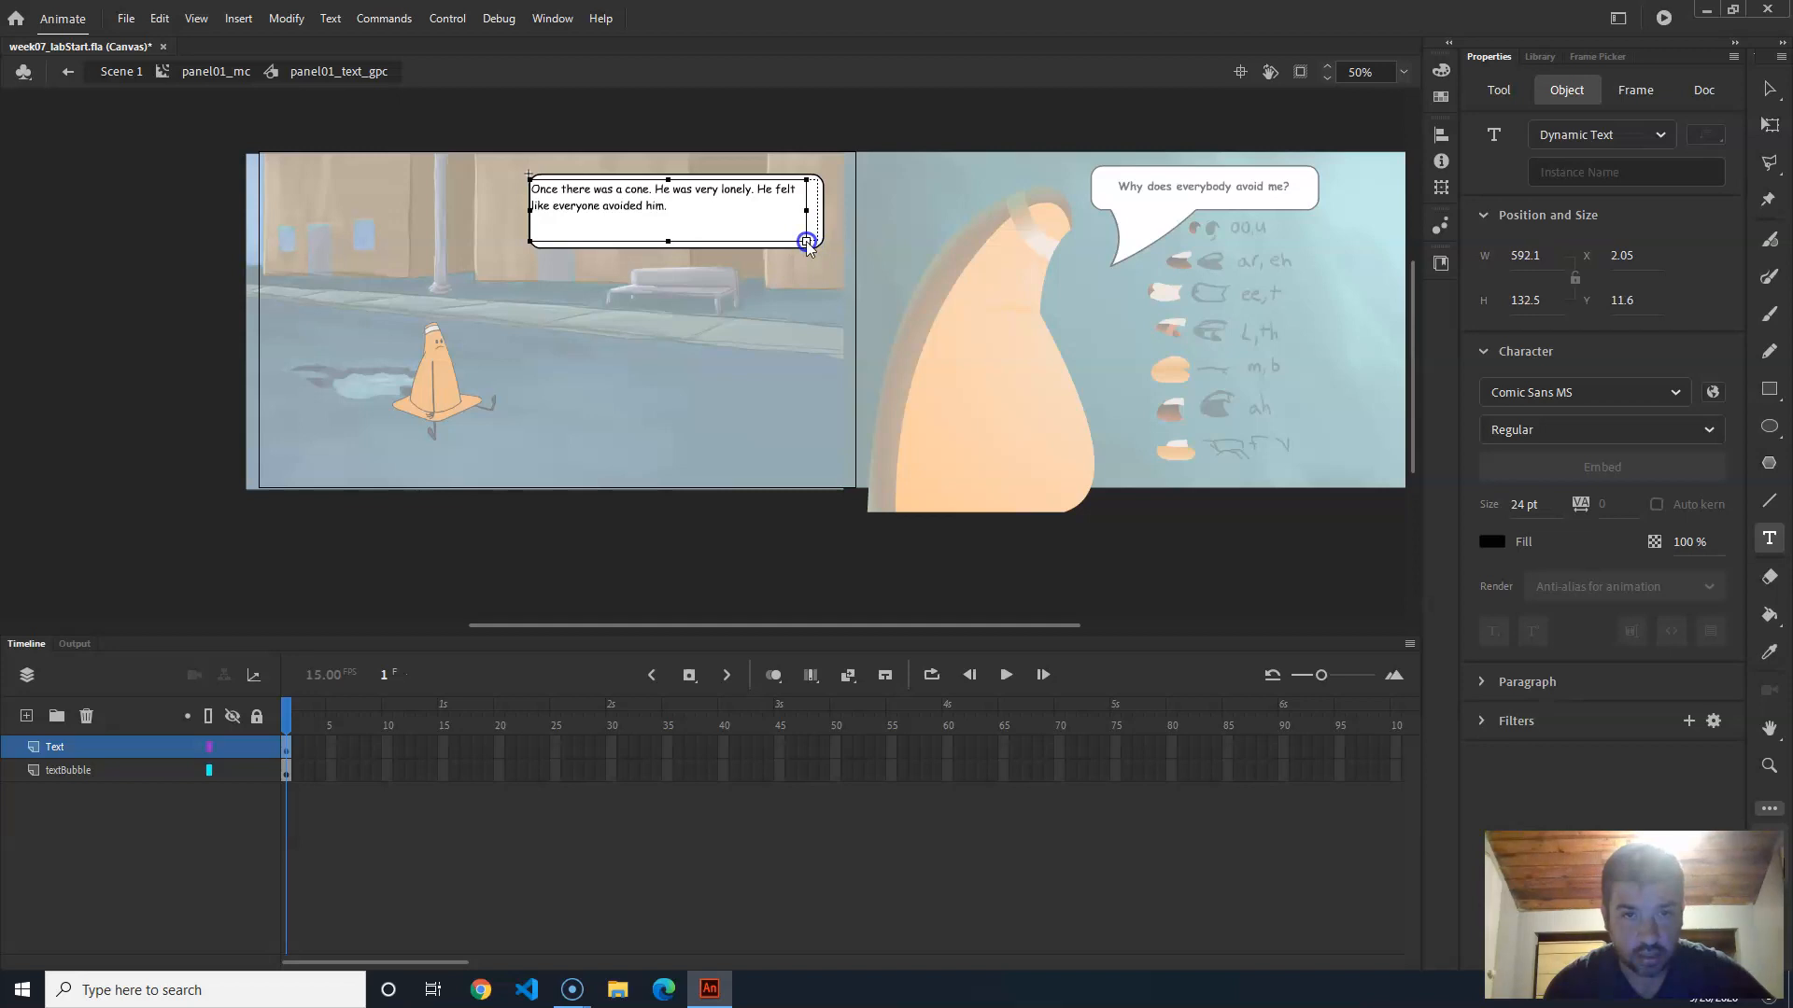
left_click_drag(669, 242, 669, 221)
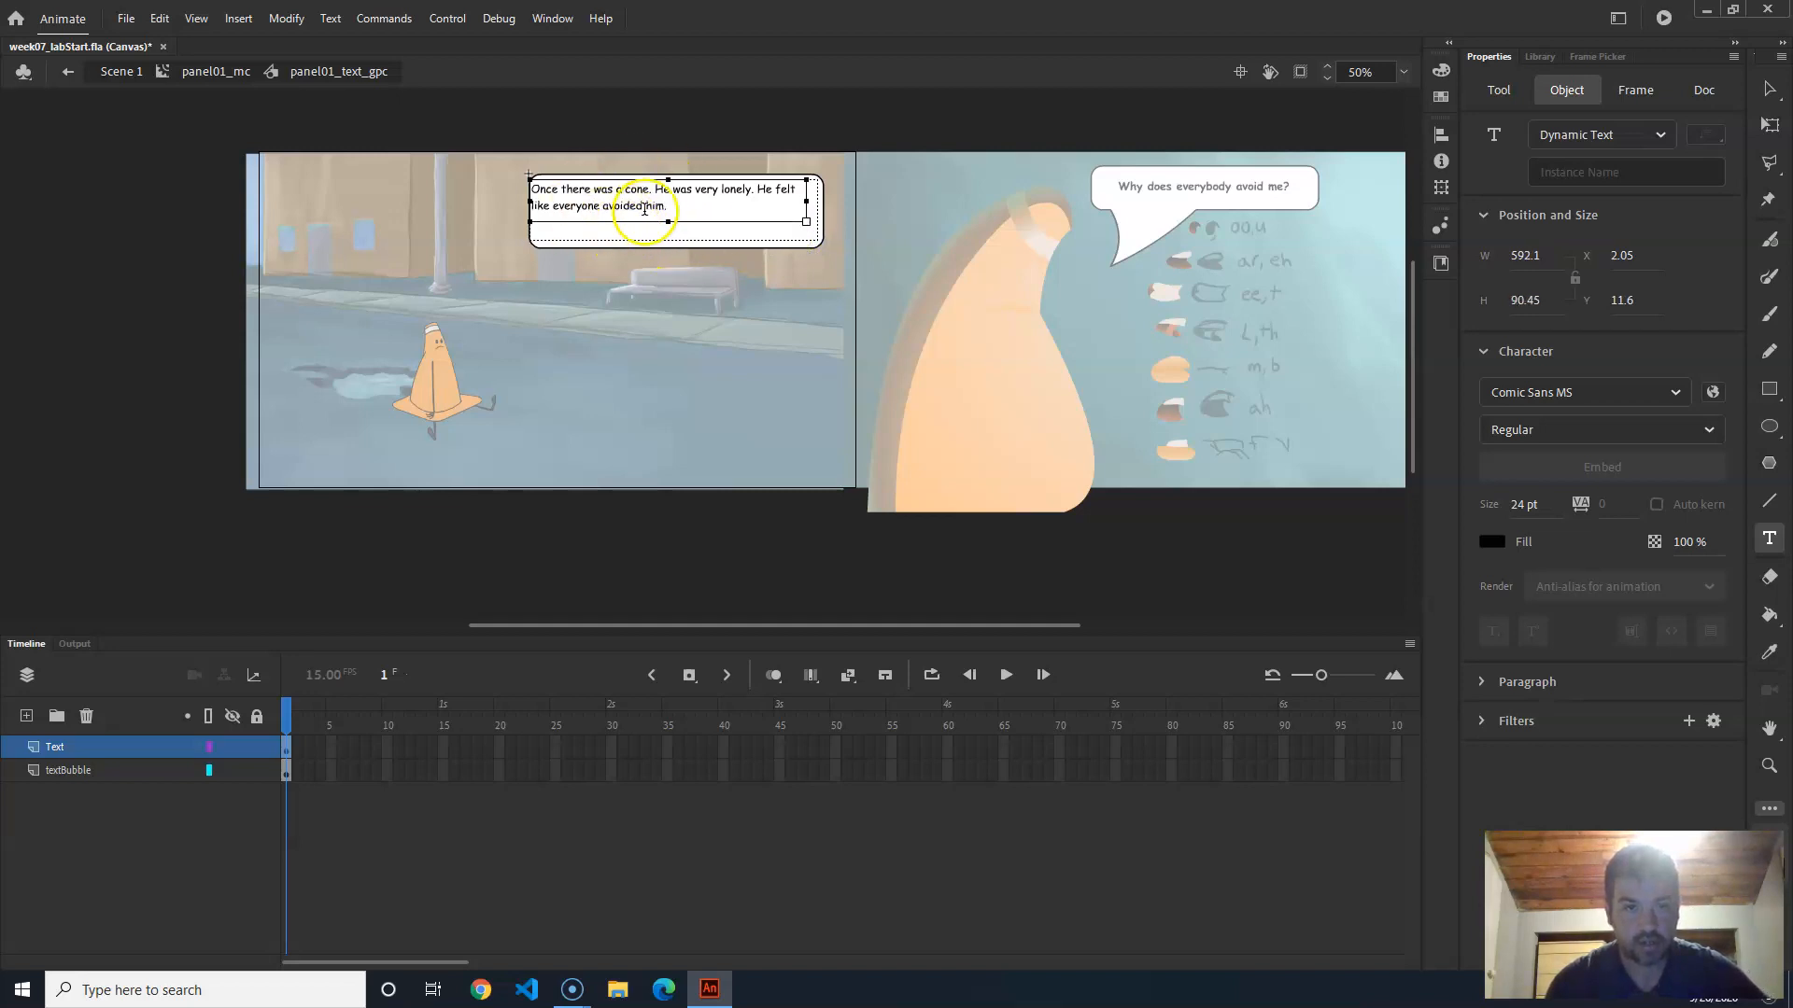
Step: Nudge the text box inside the bubble to about X 22, Y 20, and deselect it
left_click(1769, 89)
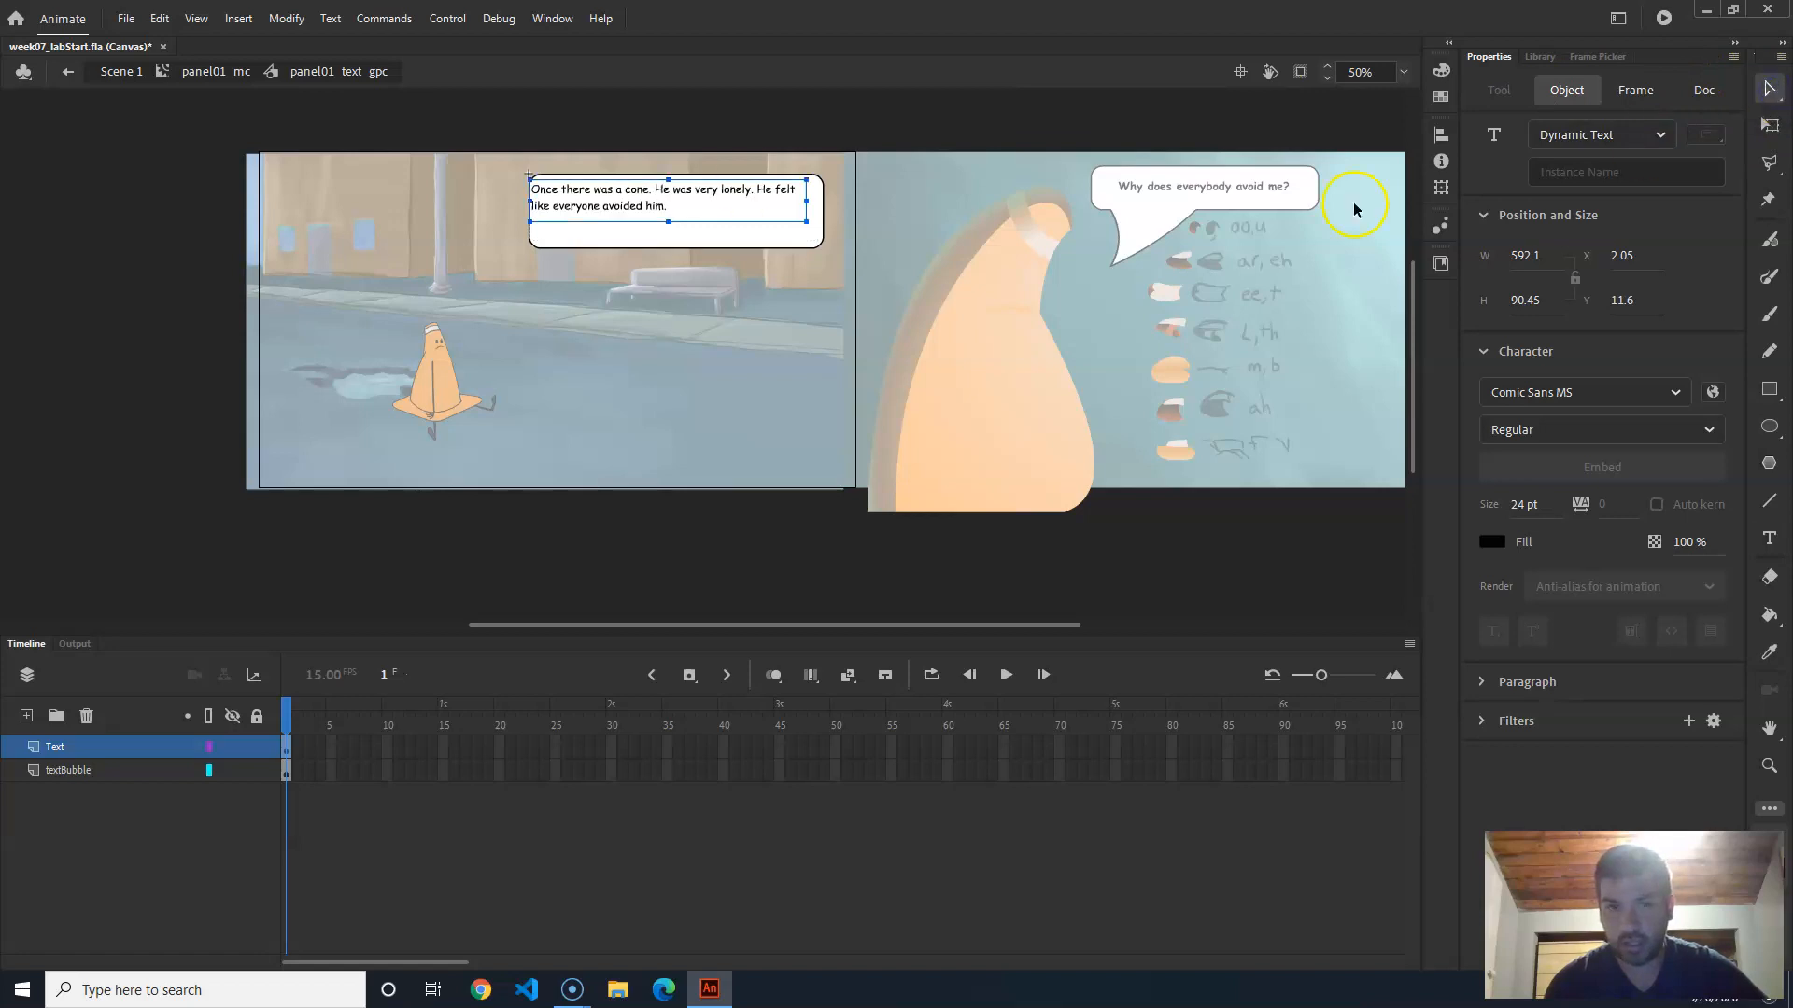
key("shift+Right")
key("shift+Right")
key("shift+Right")
key("shift+Right")
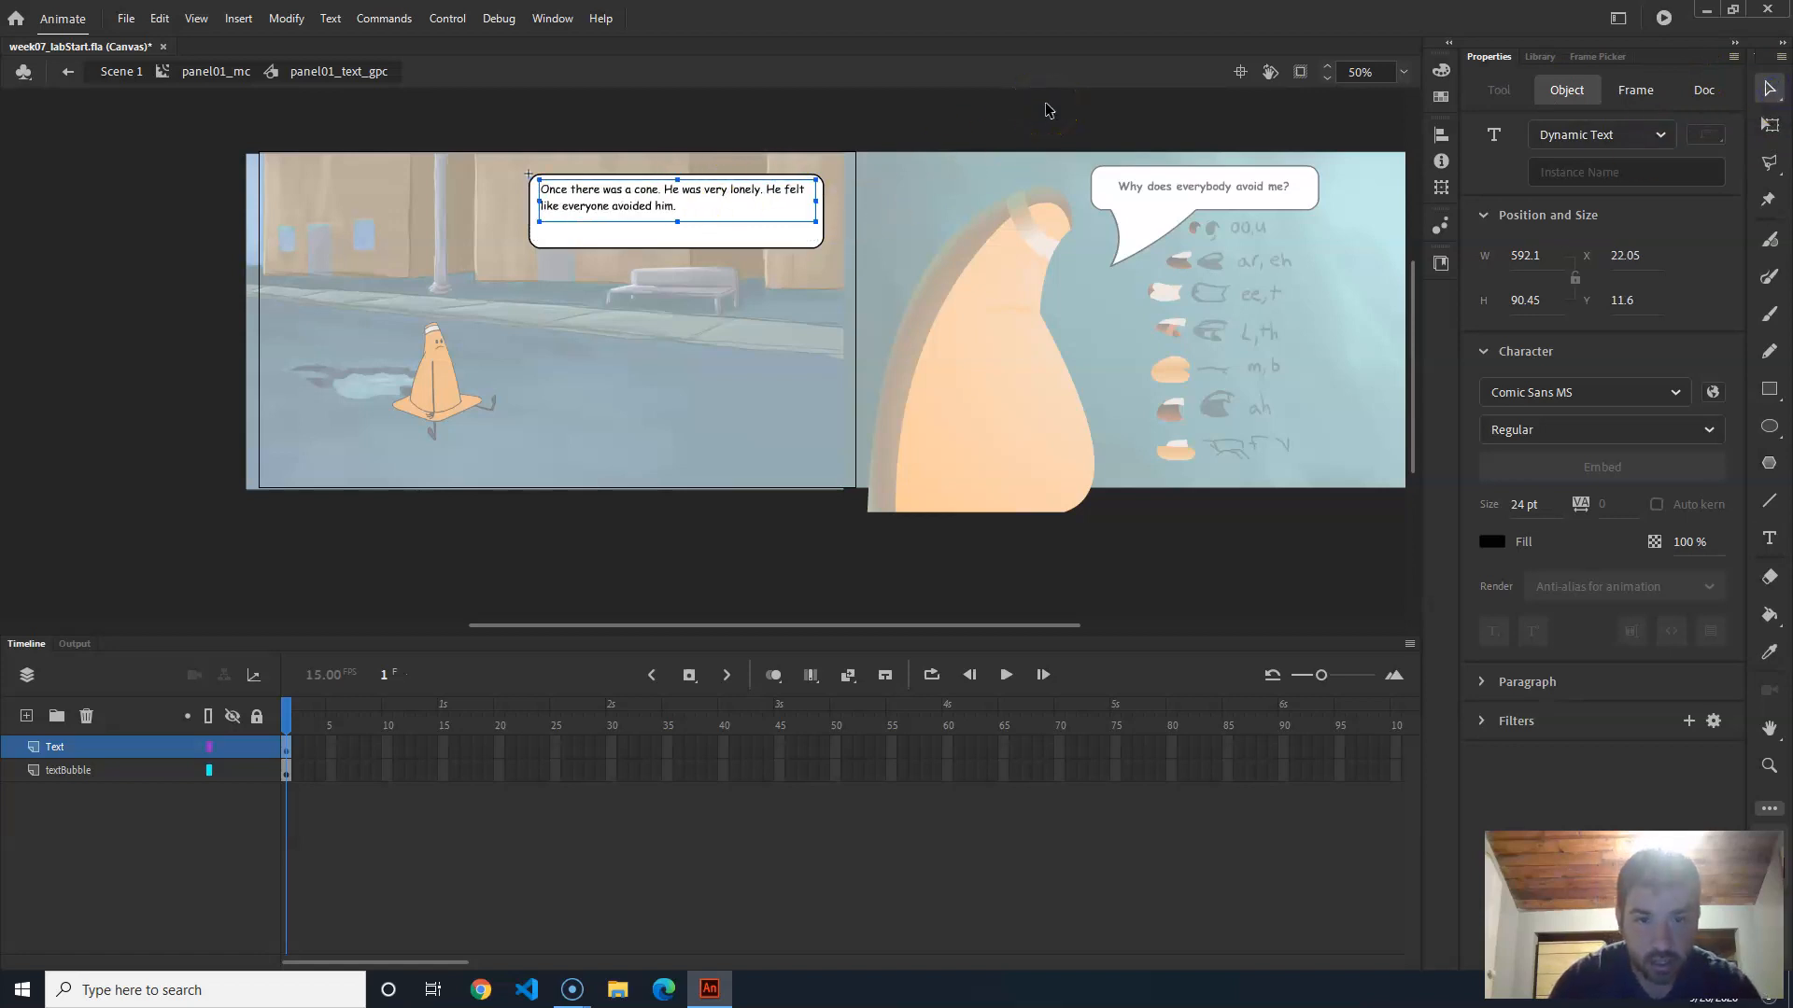
key("shift+Left")
key("shift+Left")
key("Down")
key("Down")
key("Down")
key("Down")
key("Down")
key("Down")
key("Down")
key("Down")
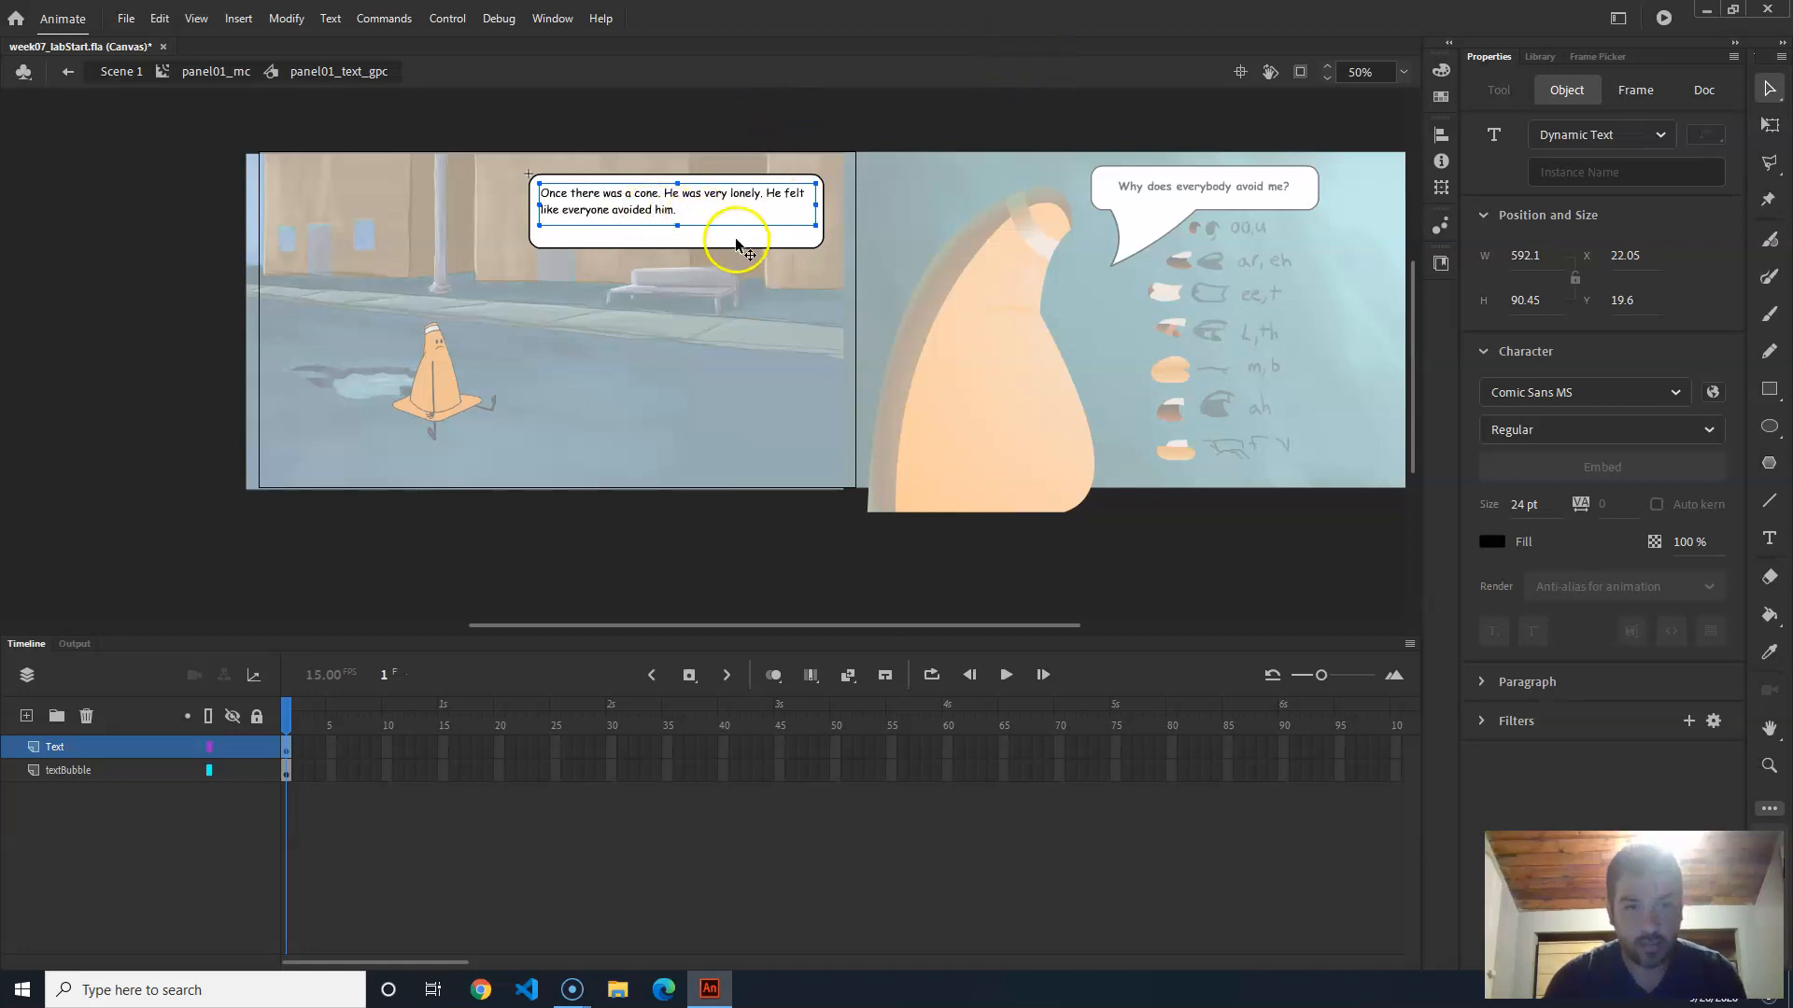
left_click(762, 333)
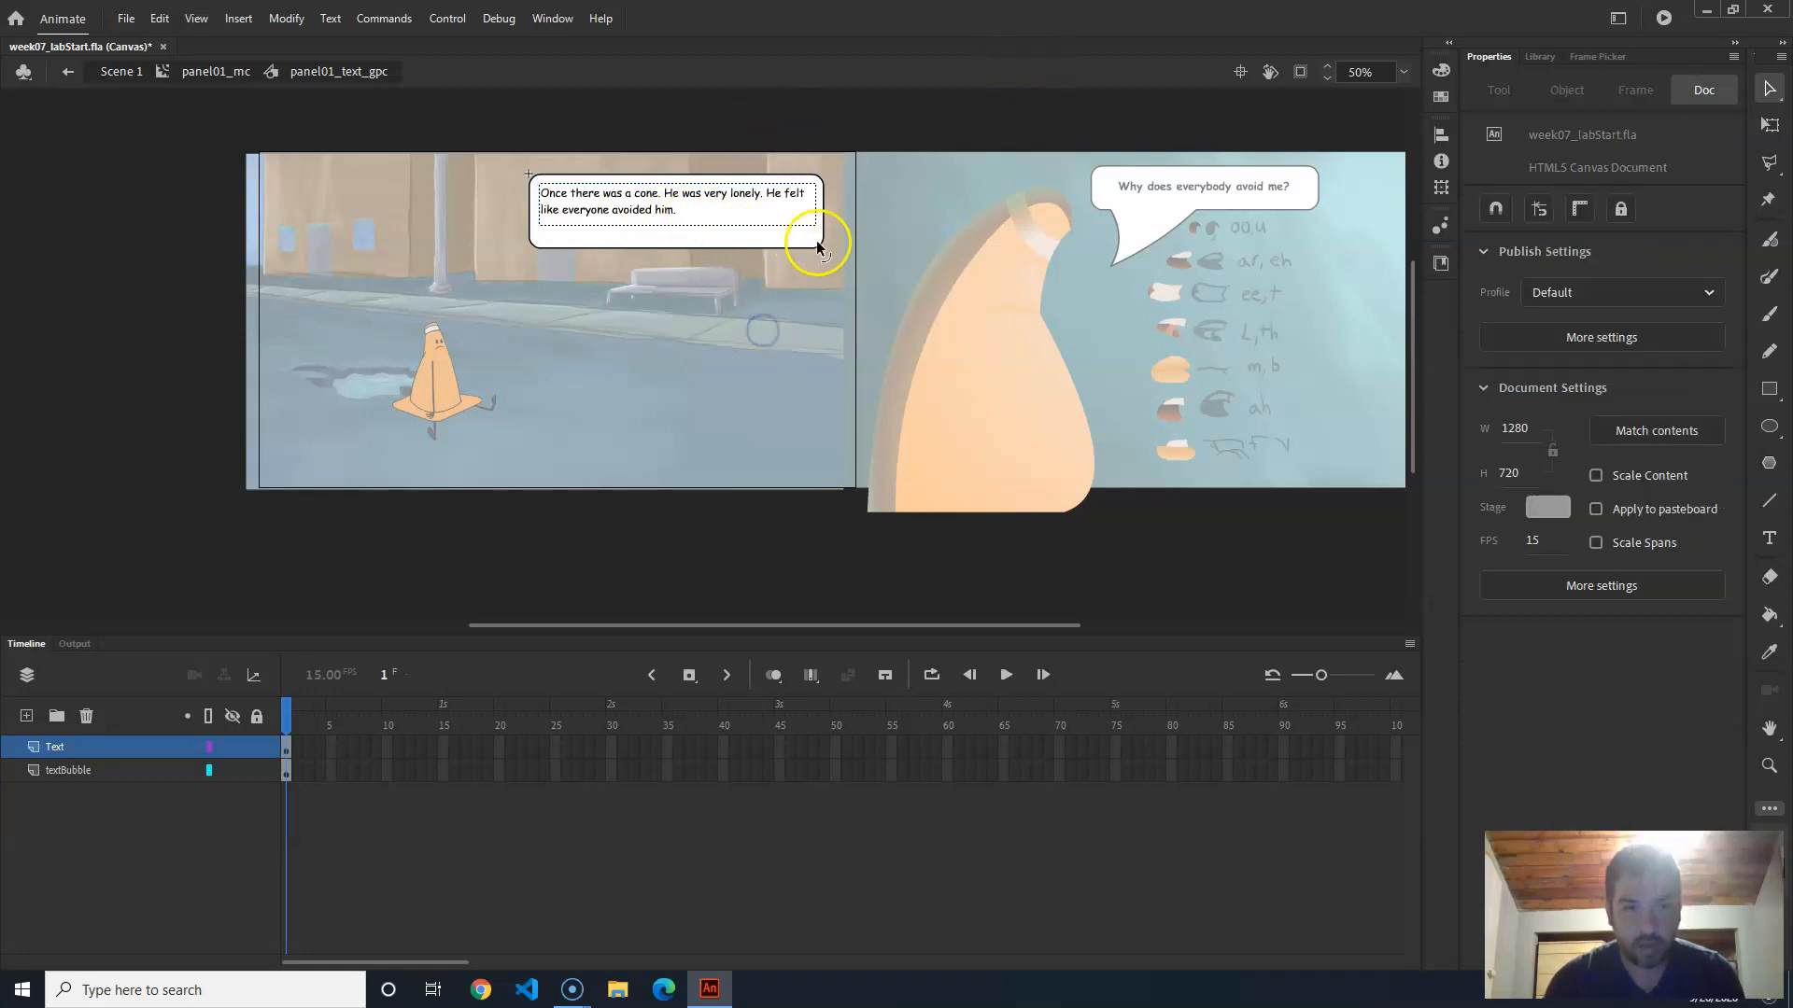
Step: On the textBubble layer, move the rounded rectangle's lower edge and corners up so the bubble is about 114 px high
left_click(1768, 90)
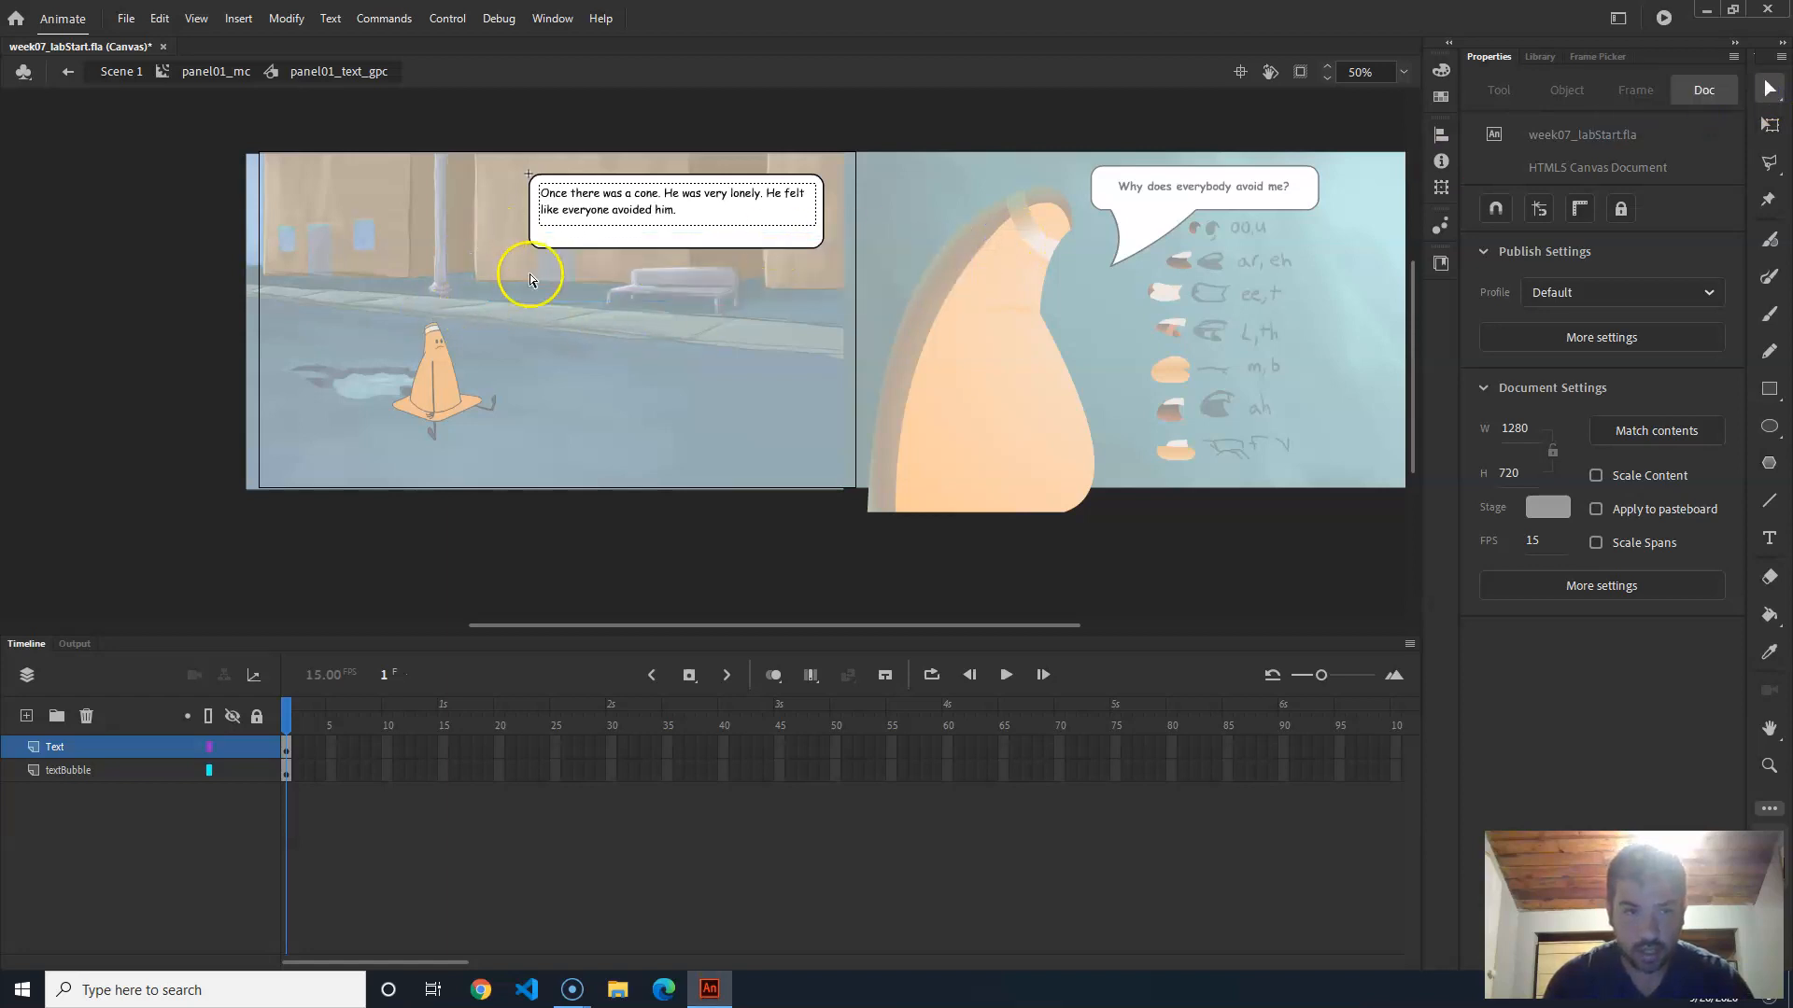
left_click(74, 770)
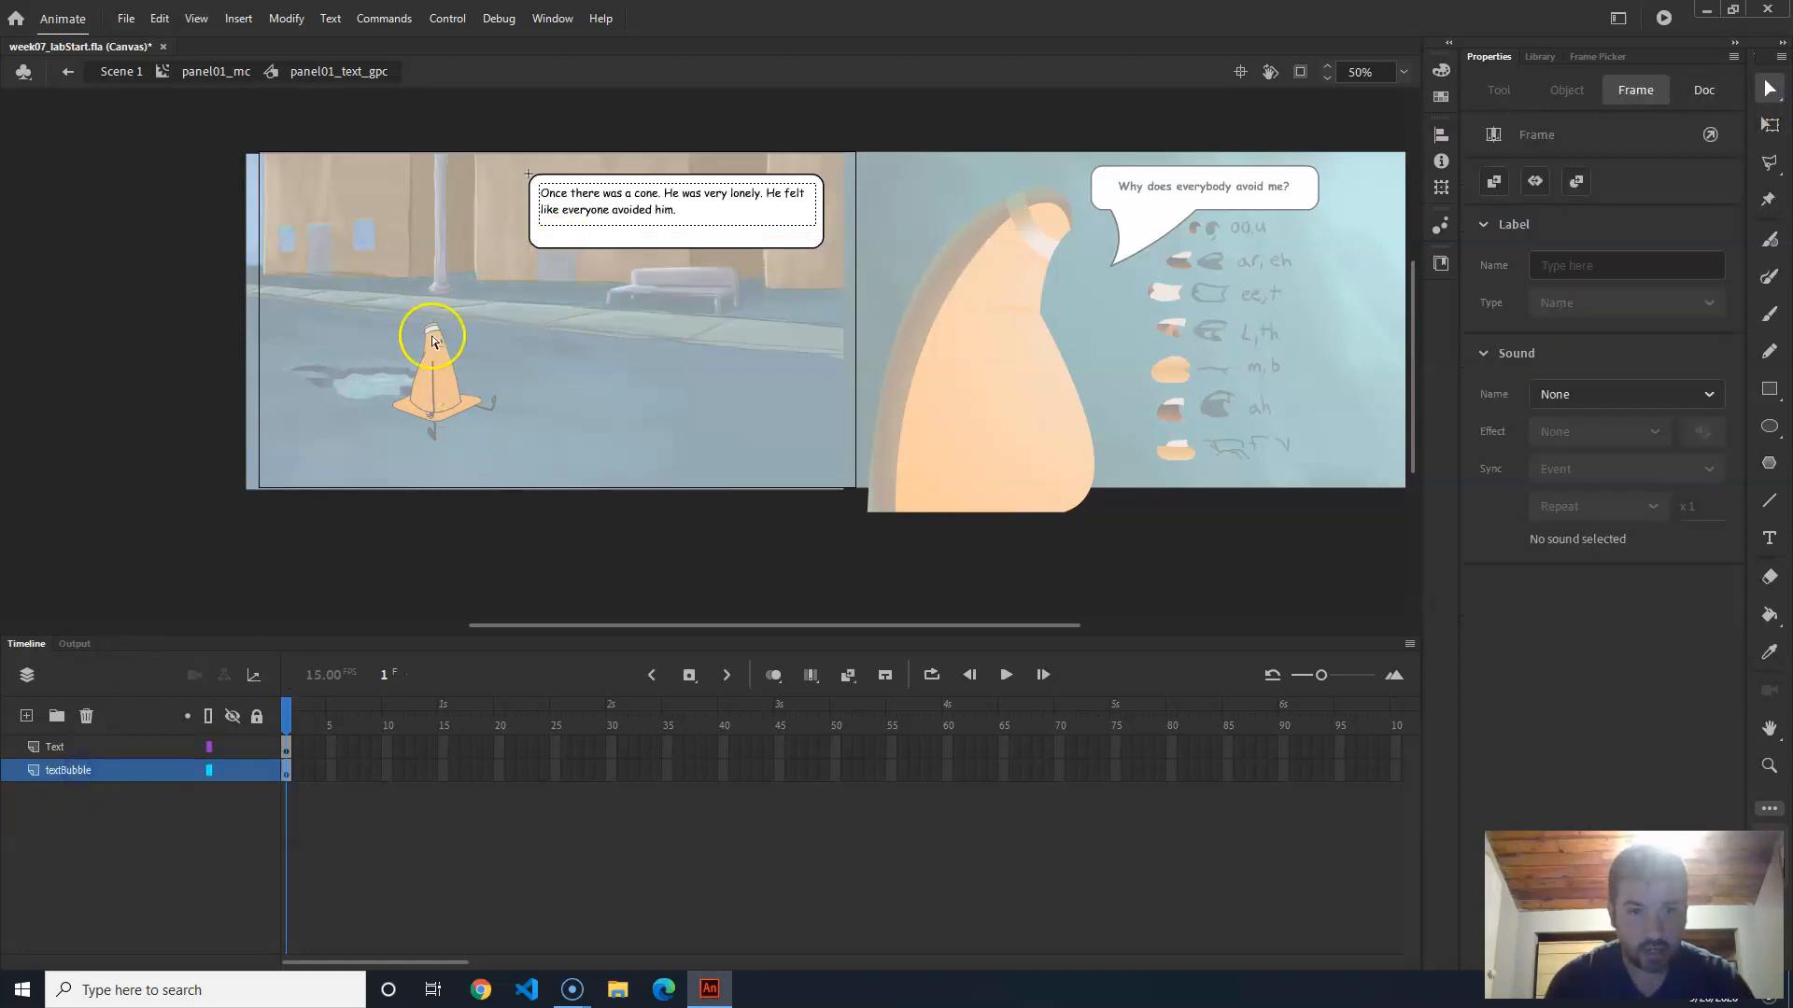
left_click(885, 227)
left_click(535, 247)
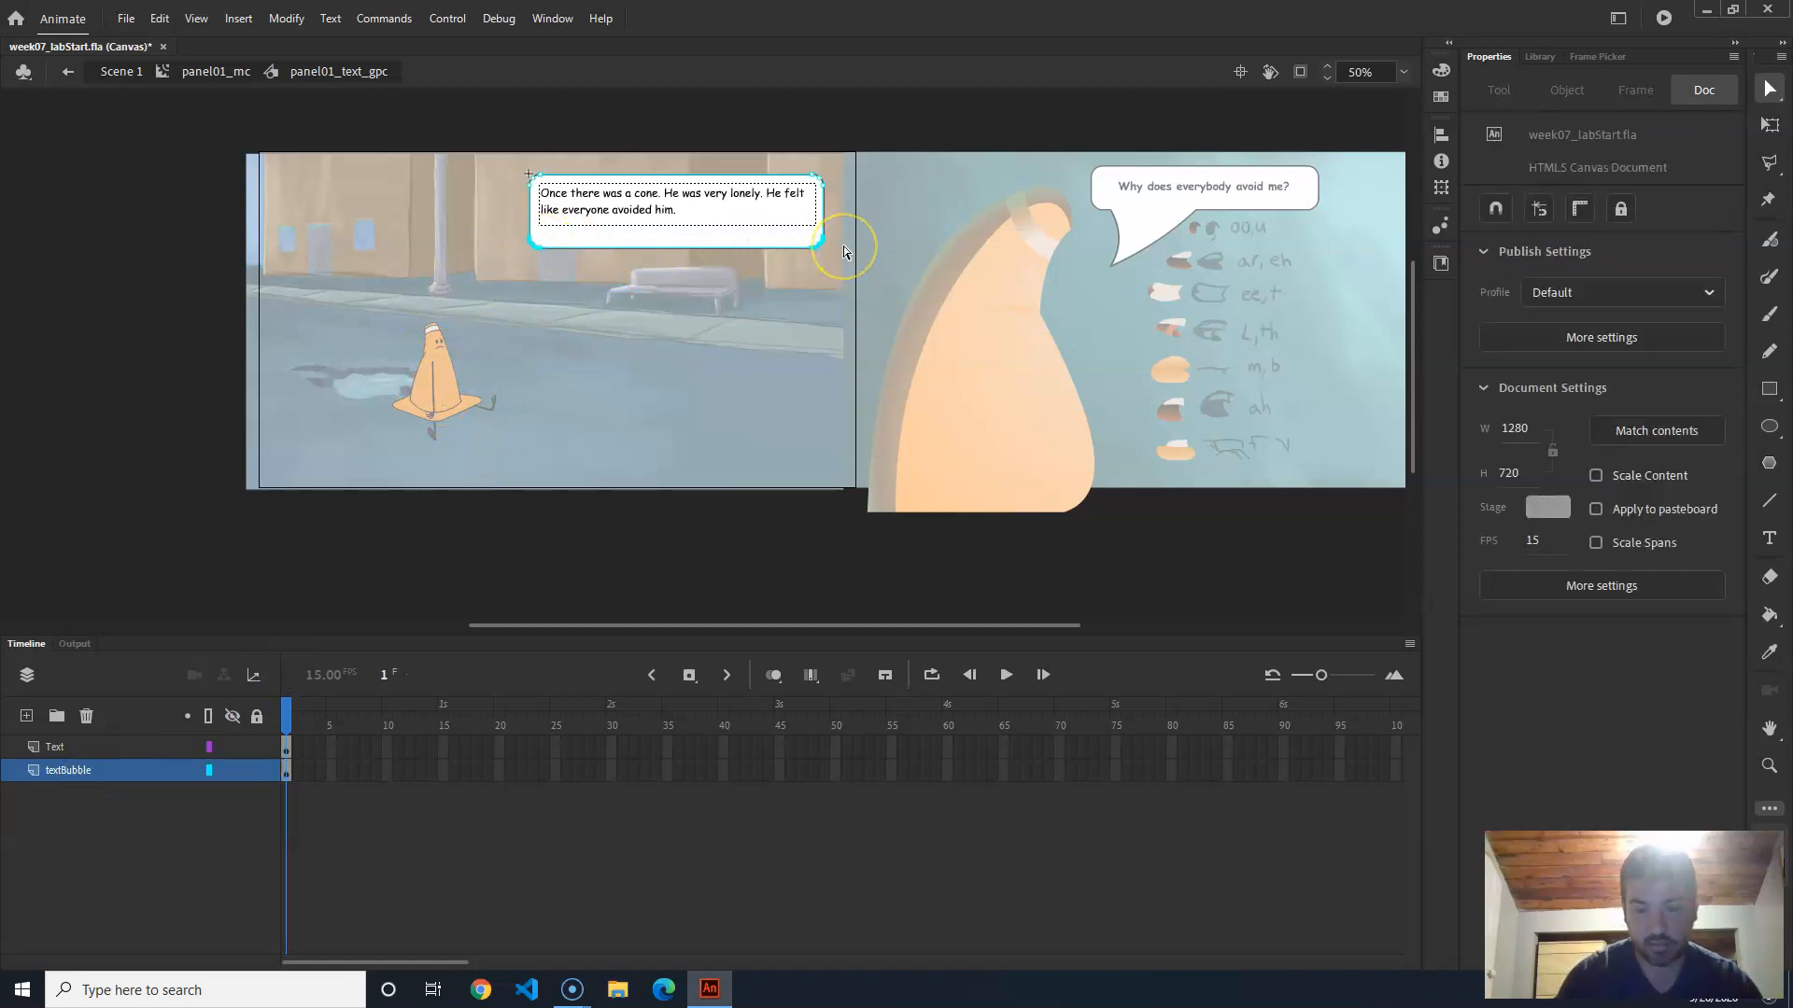
key("shift+Up")
key("shift+Up")
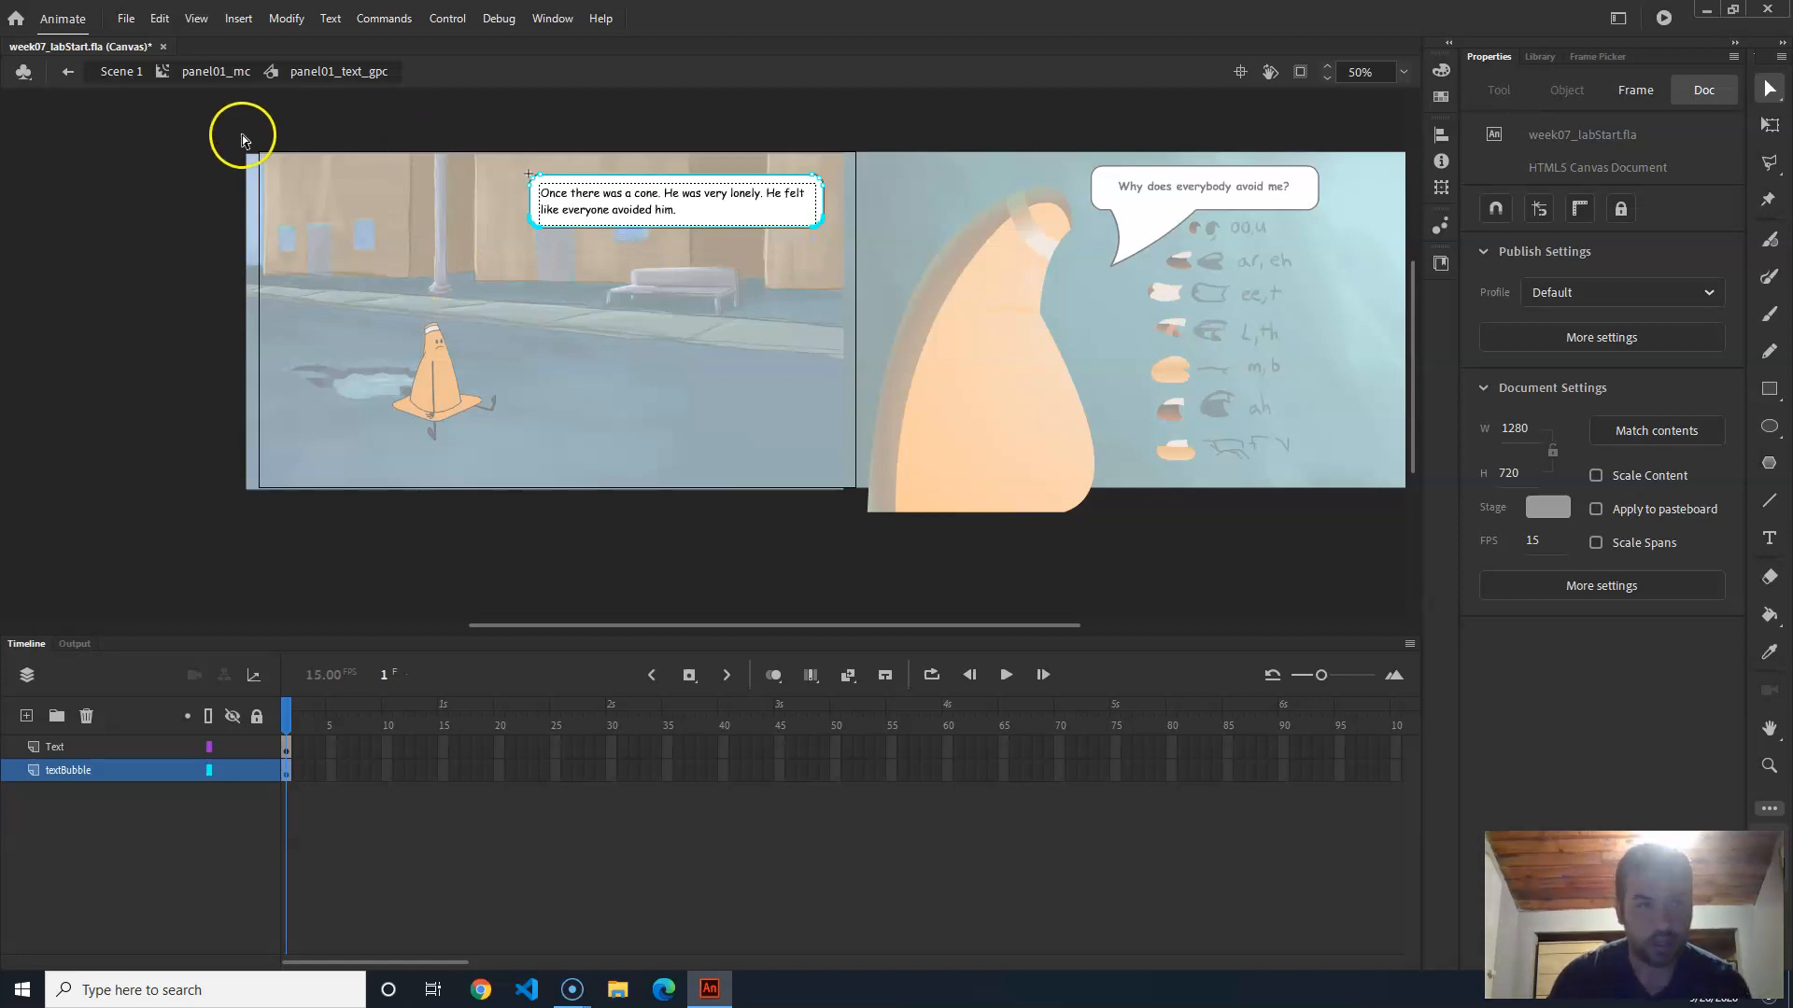
Step: Deselect the bubble and leave the text symbol, returning to the panel01_mc timeline
left_click(1766, 94)
left_click_drag(1766, 95, 1701, 99)
left_click(686, 361)
left_click(208, 73)
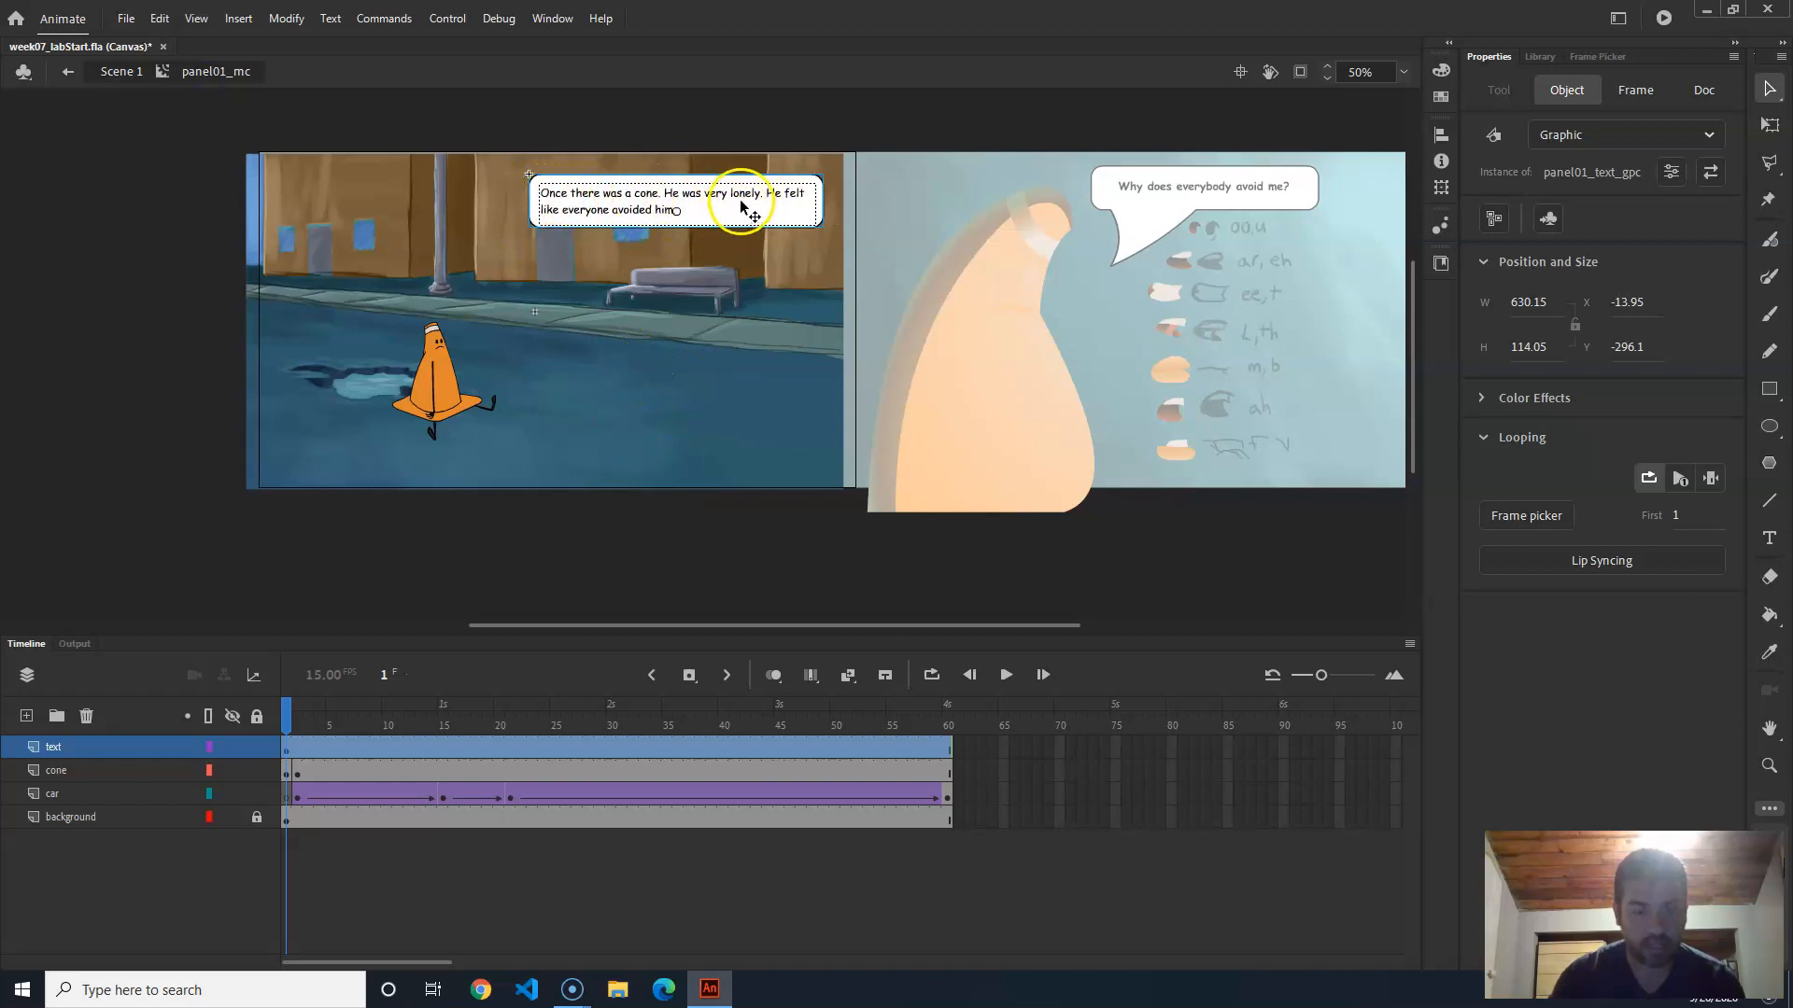
Step: Play the panel01_mc animation from frame 1 to review it with the text bubble, and return the playhead to frame 1
left_click_drag(300, 737, 106, 640)
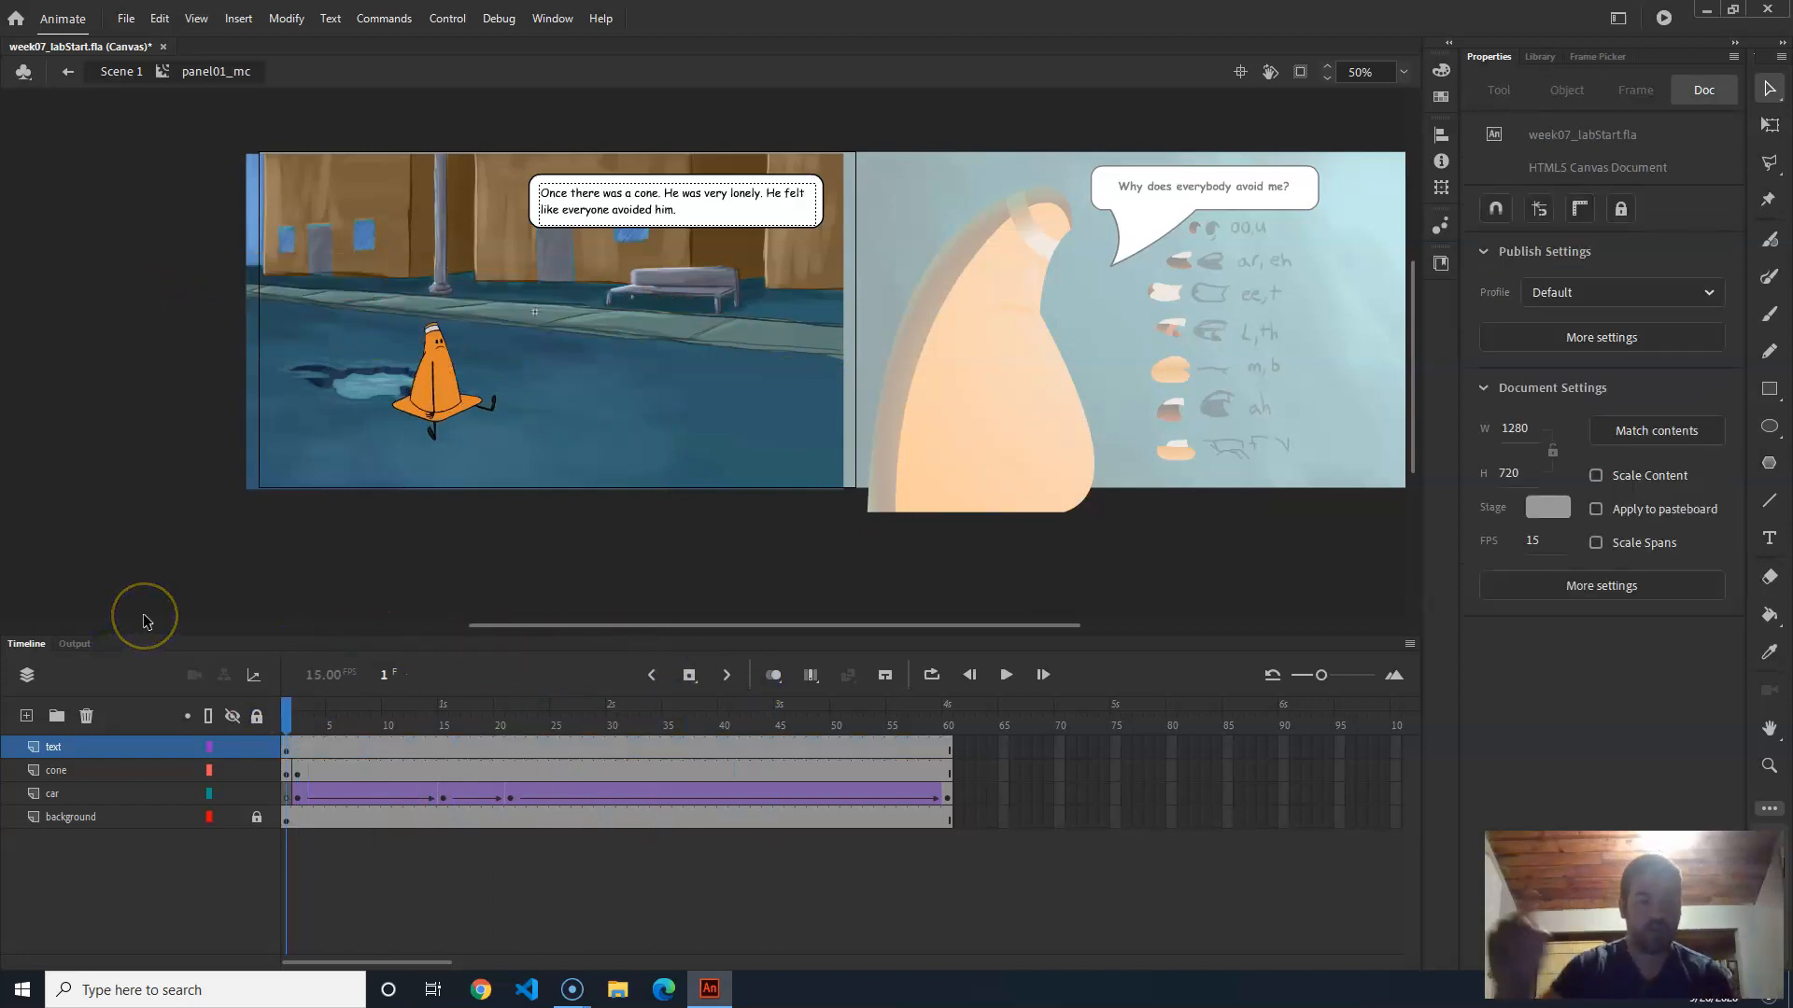
key("Return")
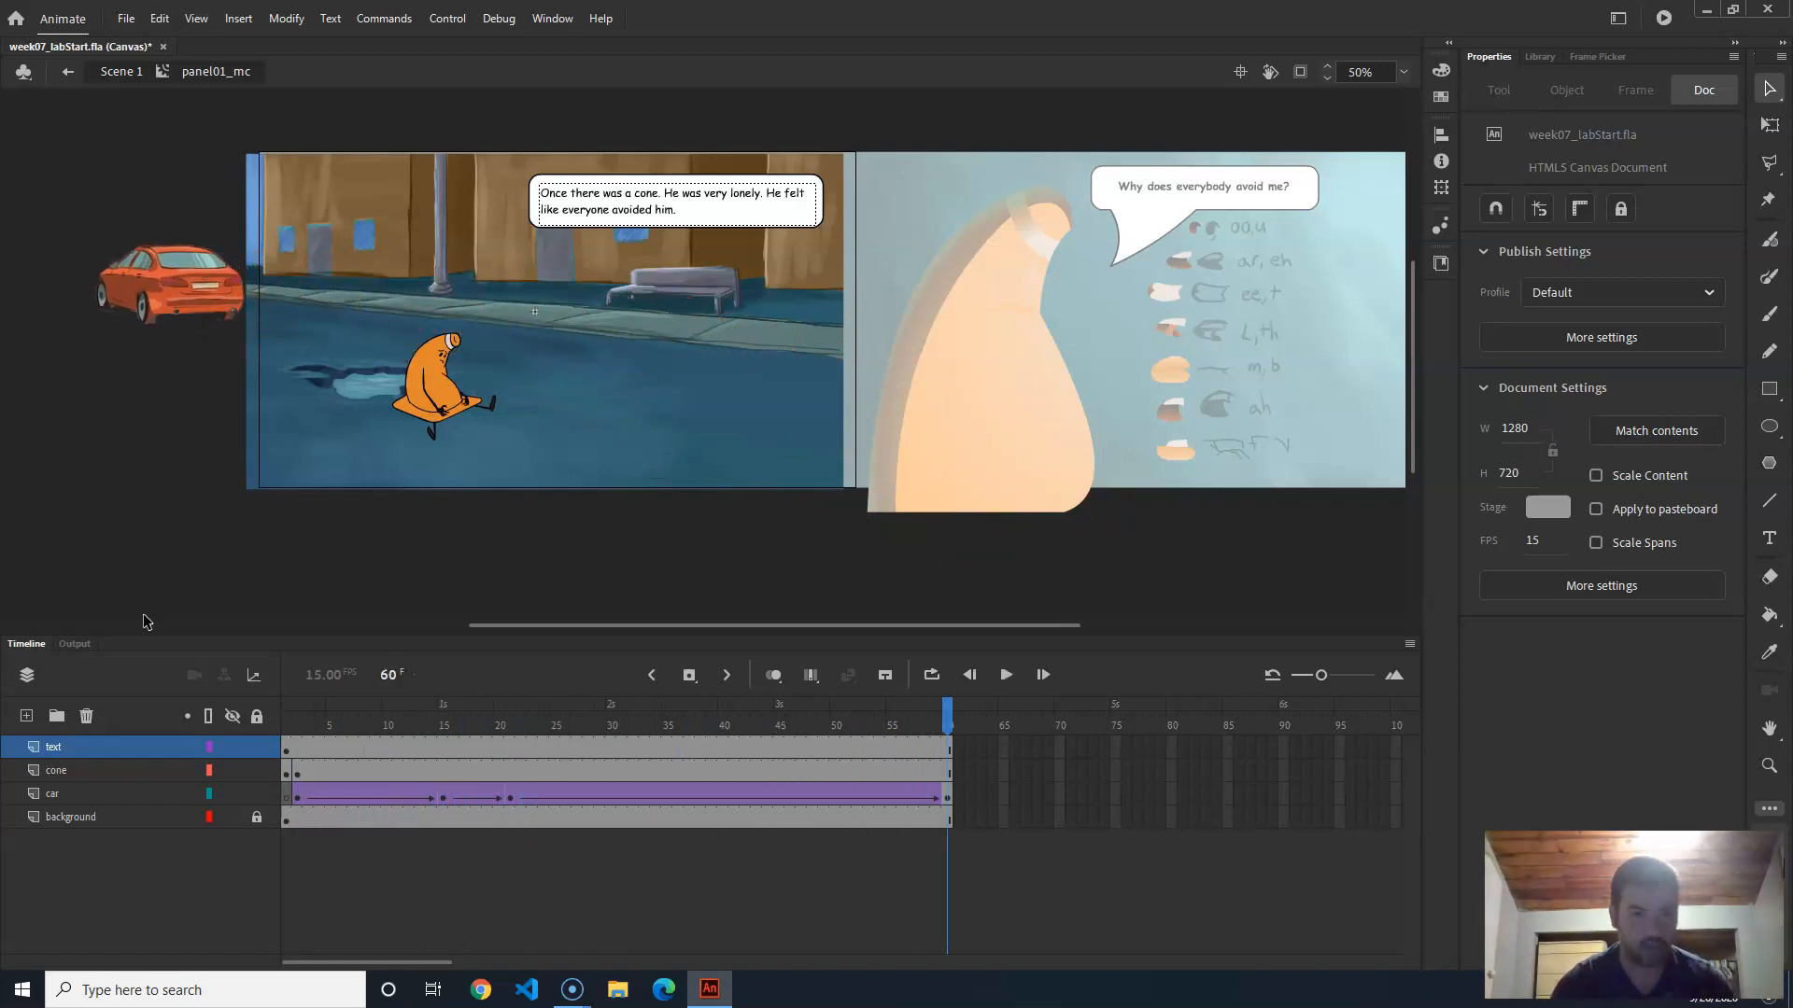
left_click_drag(341, 721, 288, 729)
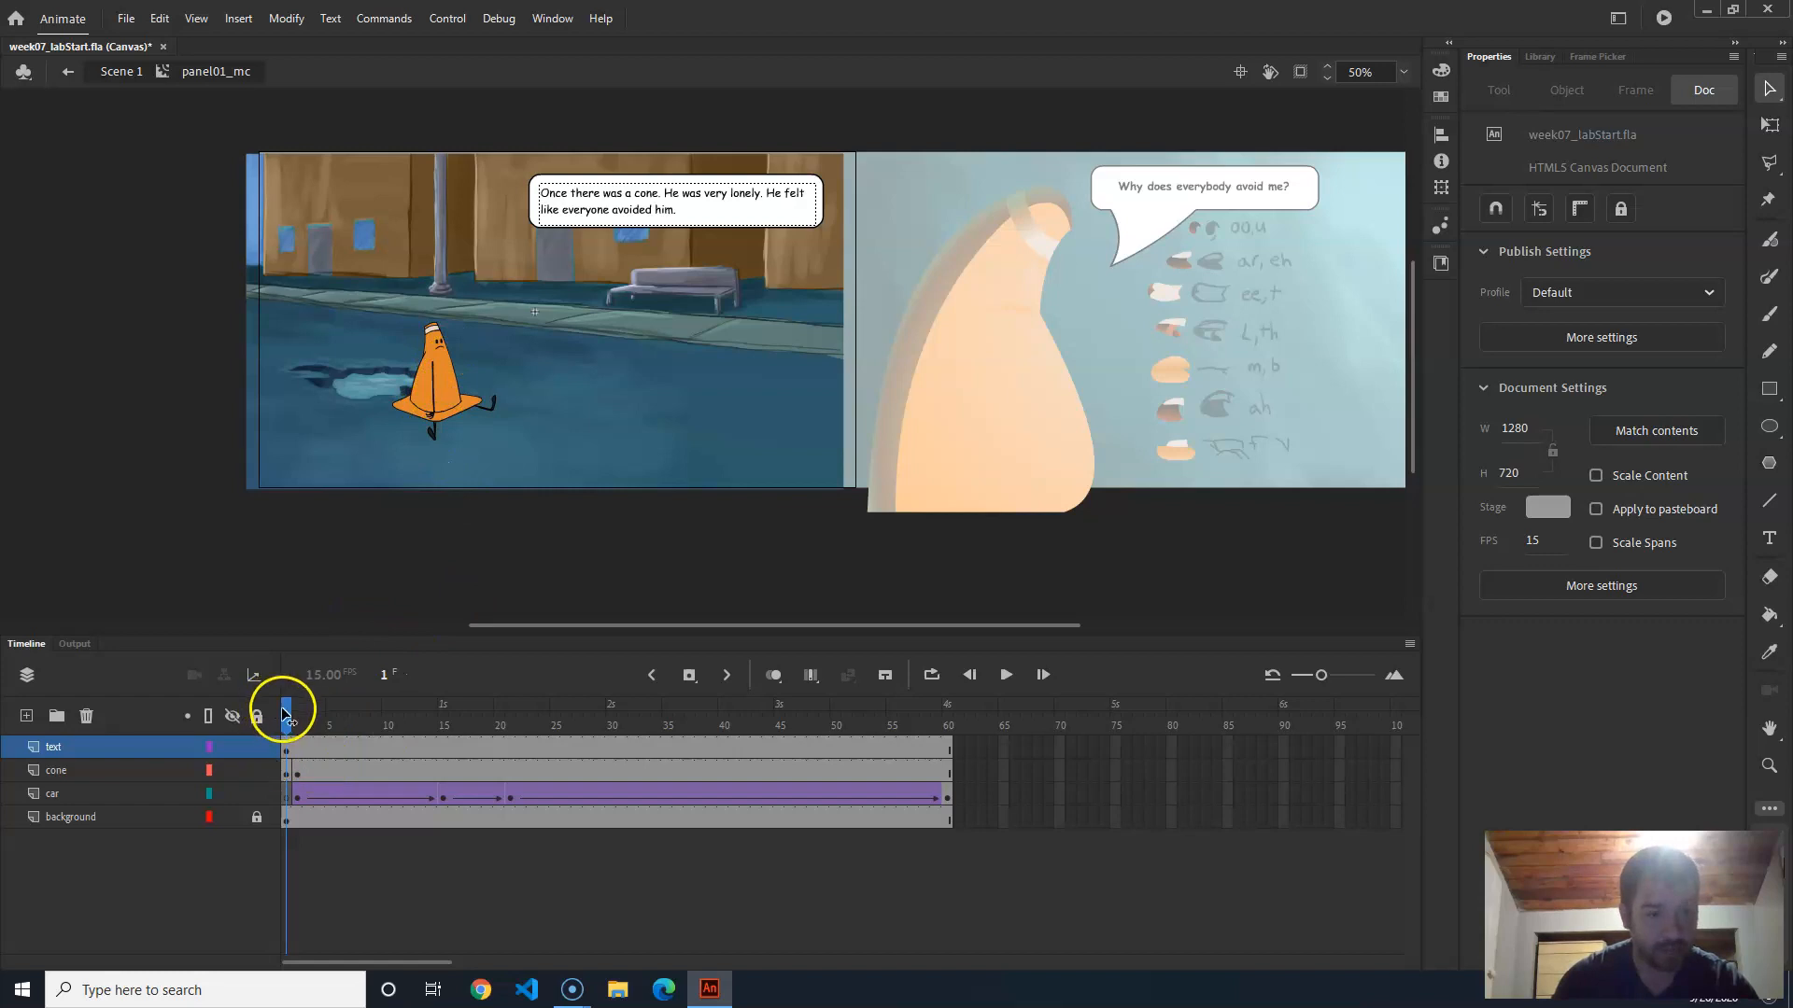
mouse_move(288, 715)
left_mouse_down()
mouse_move(949, 738)
mouse_move(945, 713)
mouse_move(287, 719)
left_mouse_up()
left_click(338, 792)
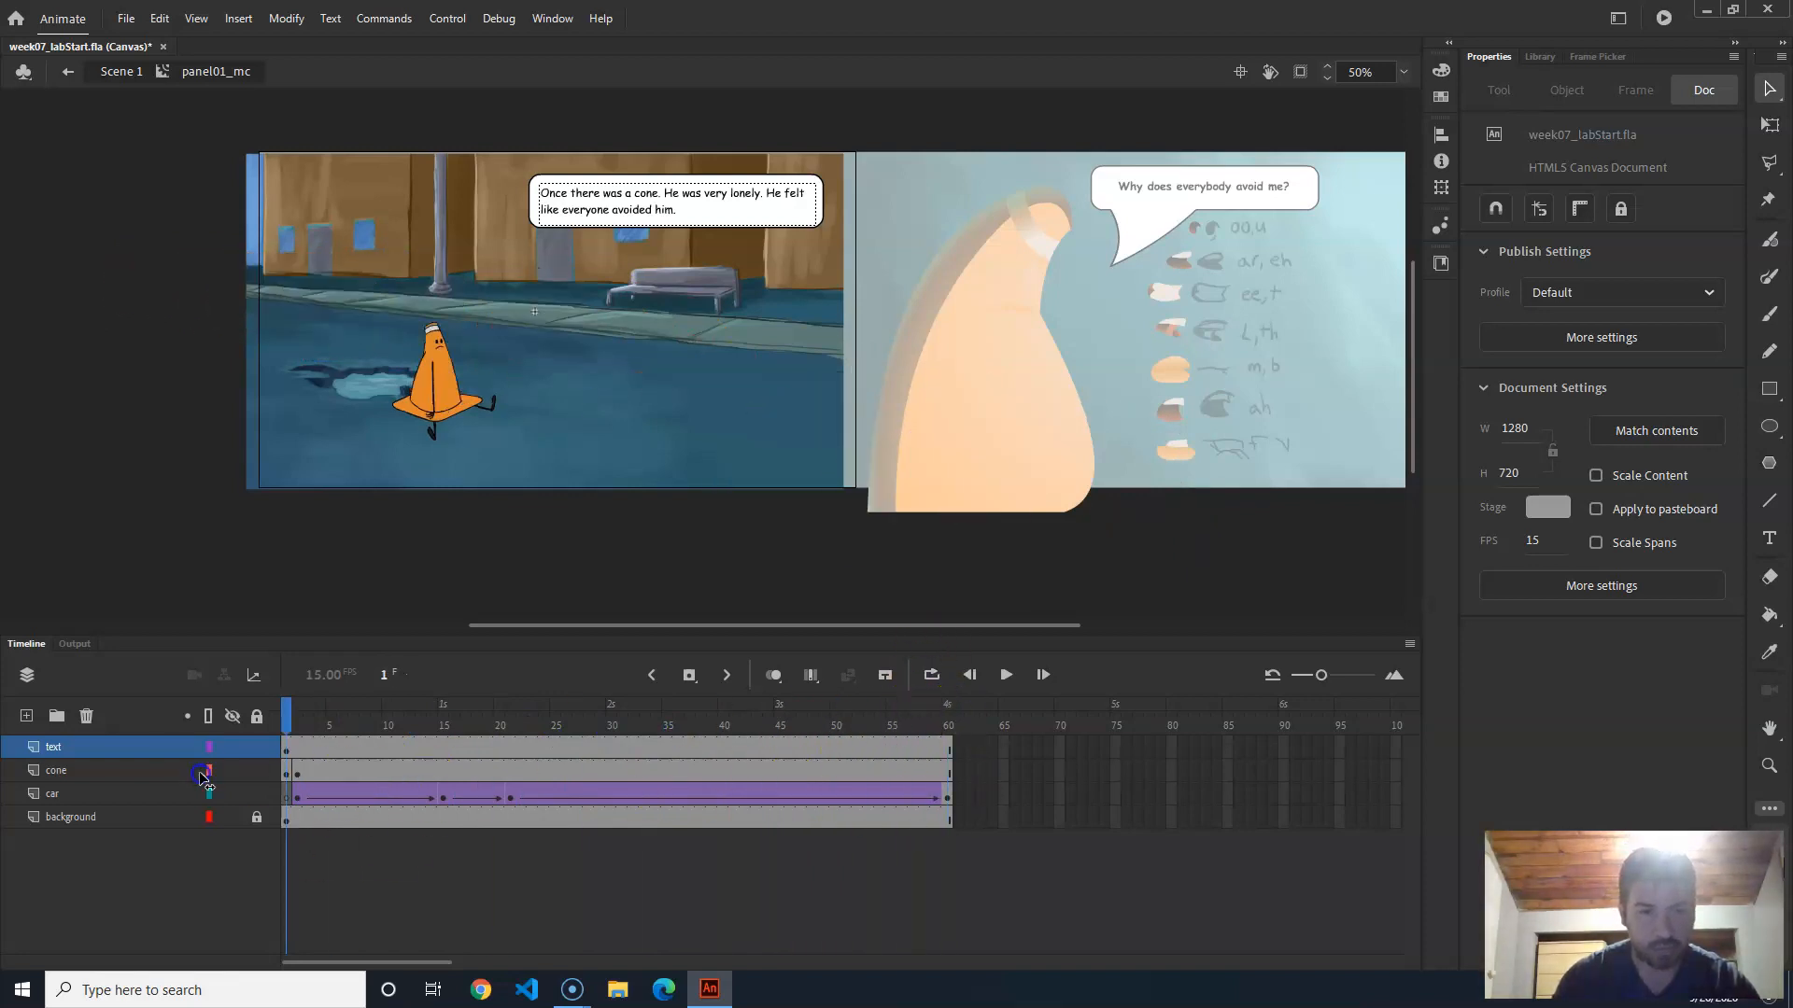
left_click(431, 473)
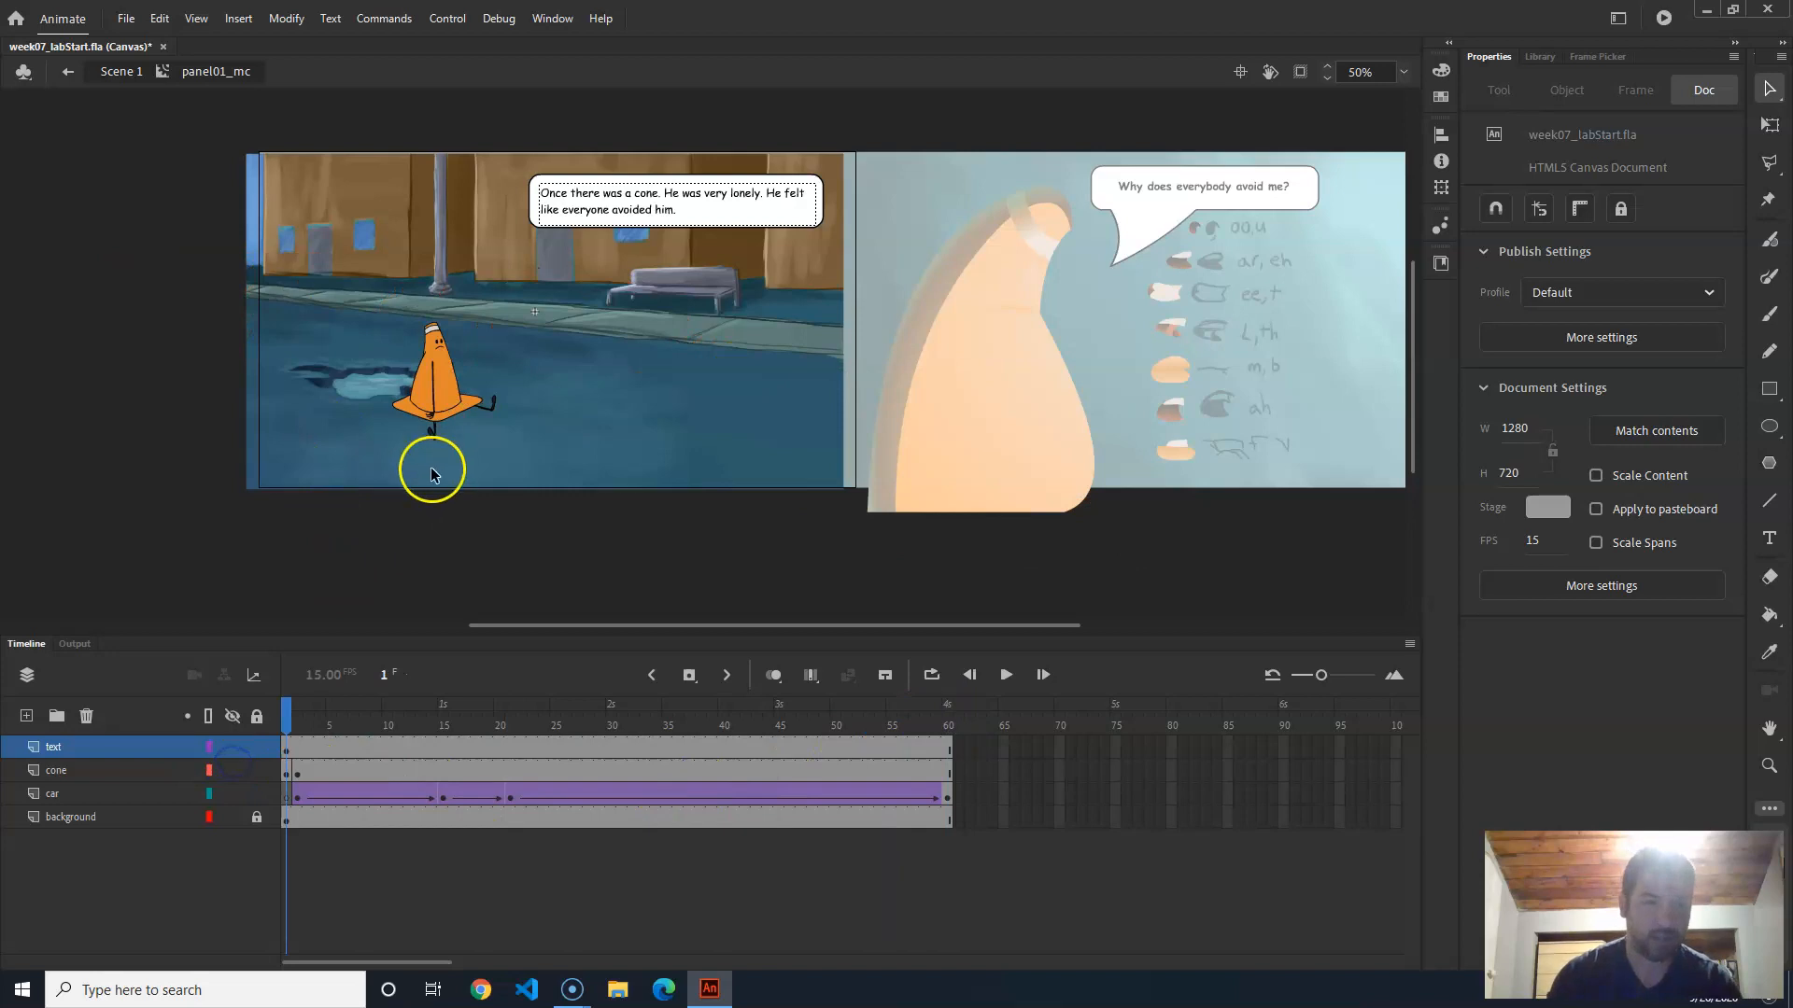